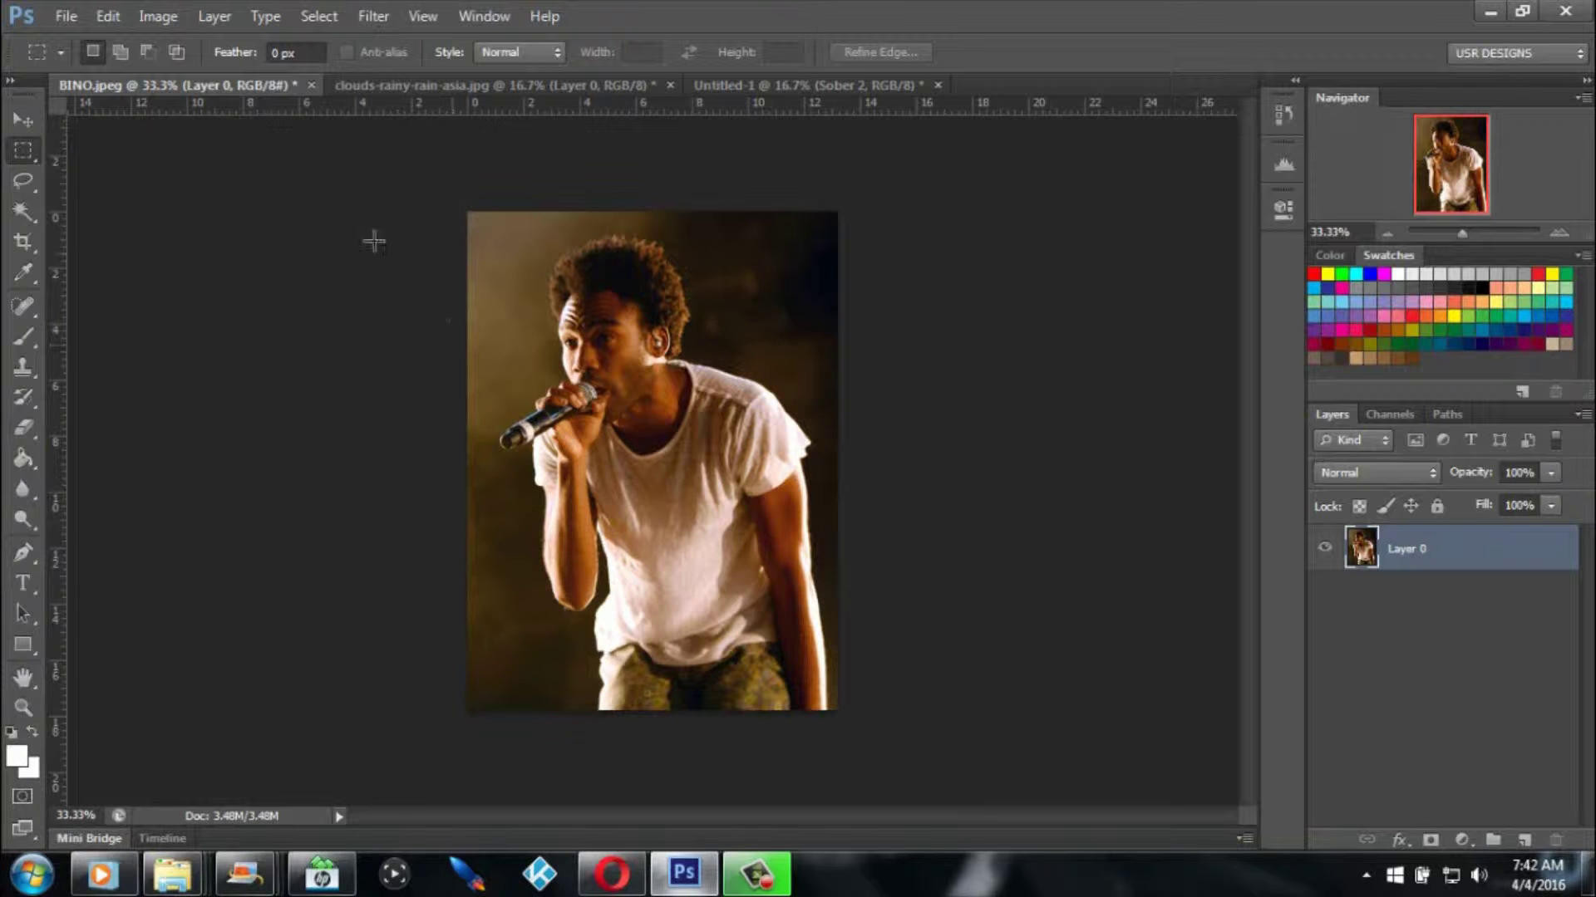
Look over the clouds photo, the BINO.jpeg photo and the finished Sober 2 poster.
{"action": "left_click", "coordinate": [446, 83]}
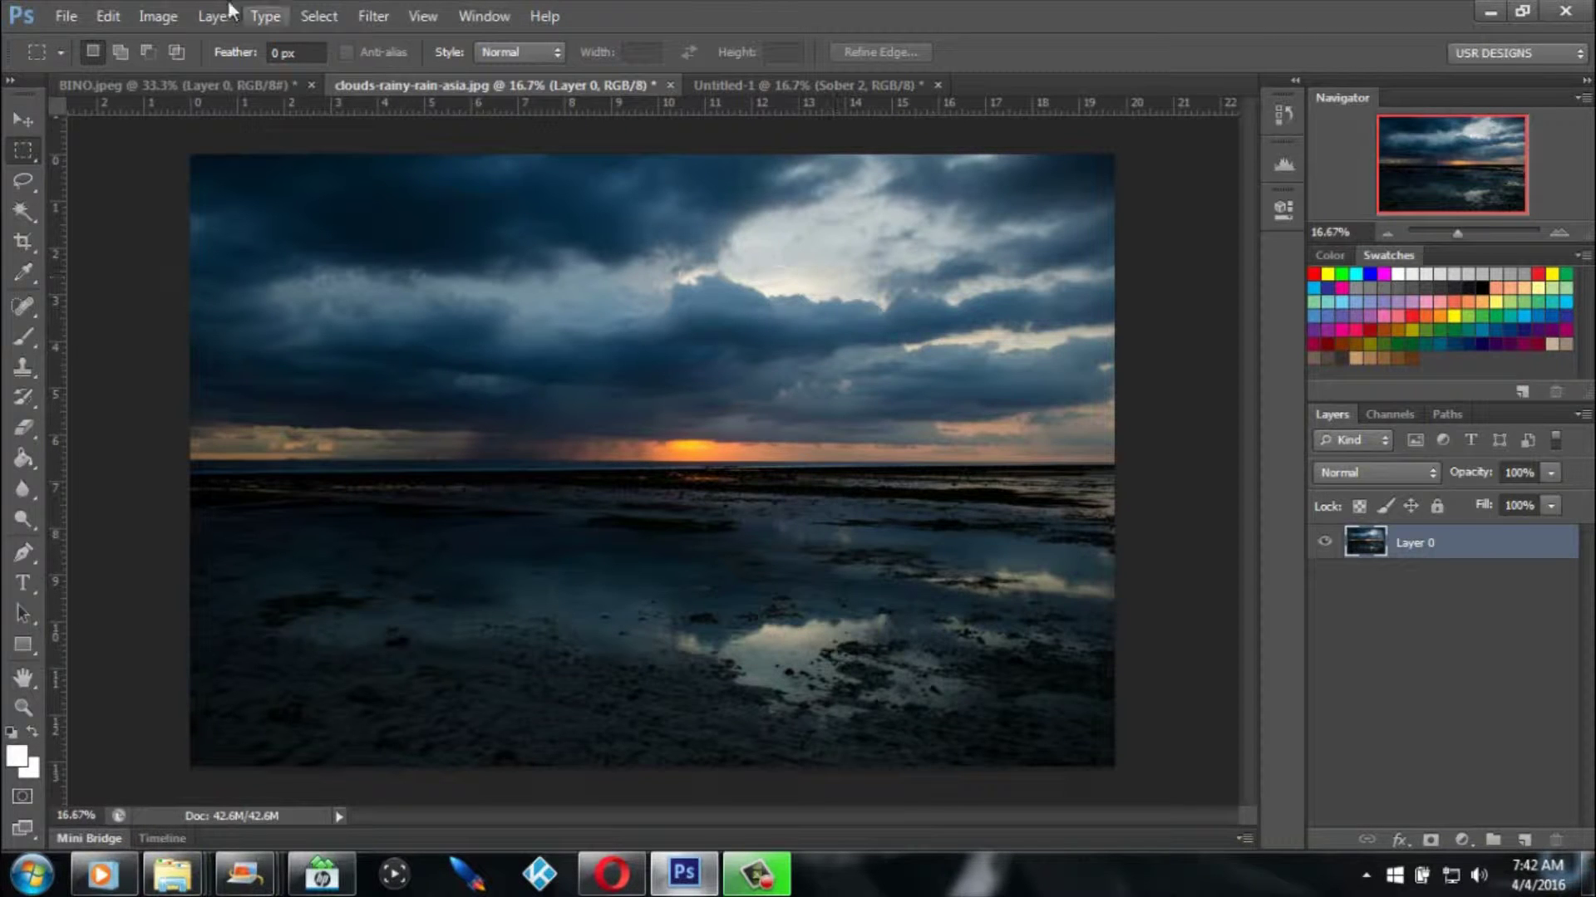
{"action": "left_click", "coordinate": [179, 84]}
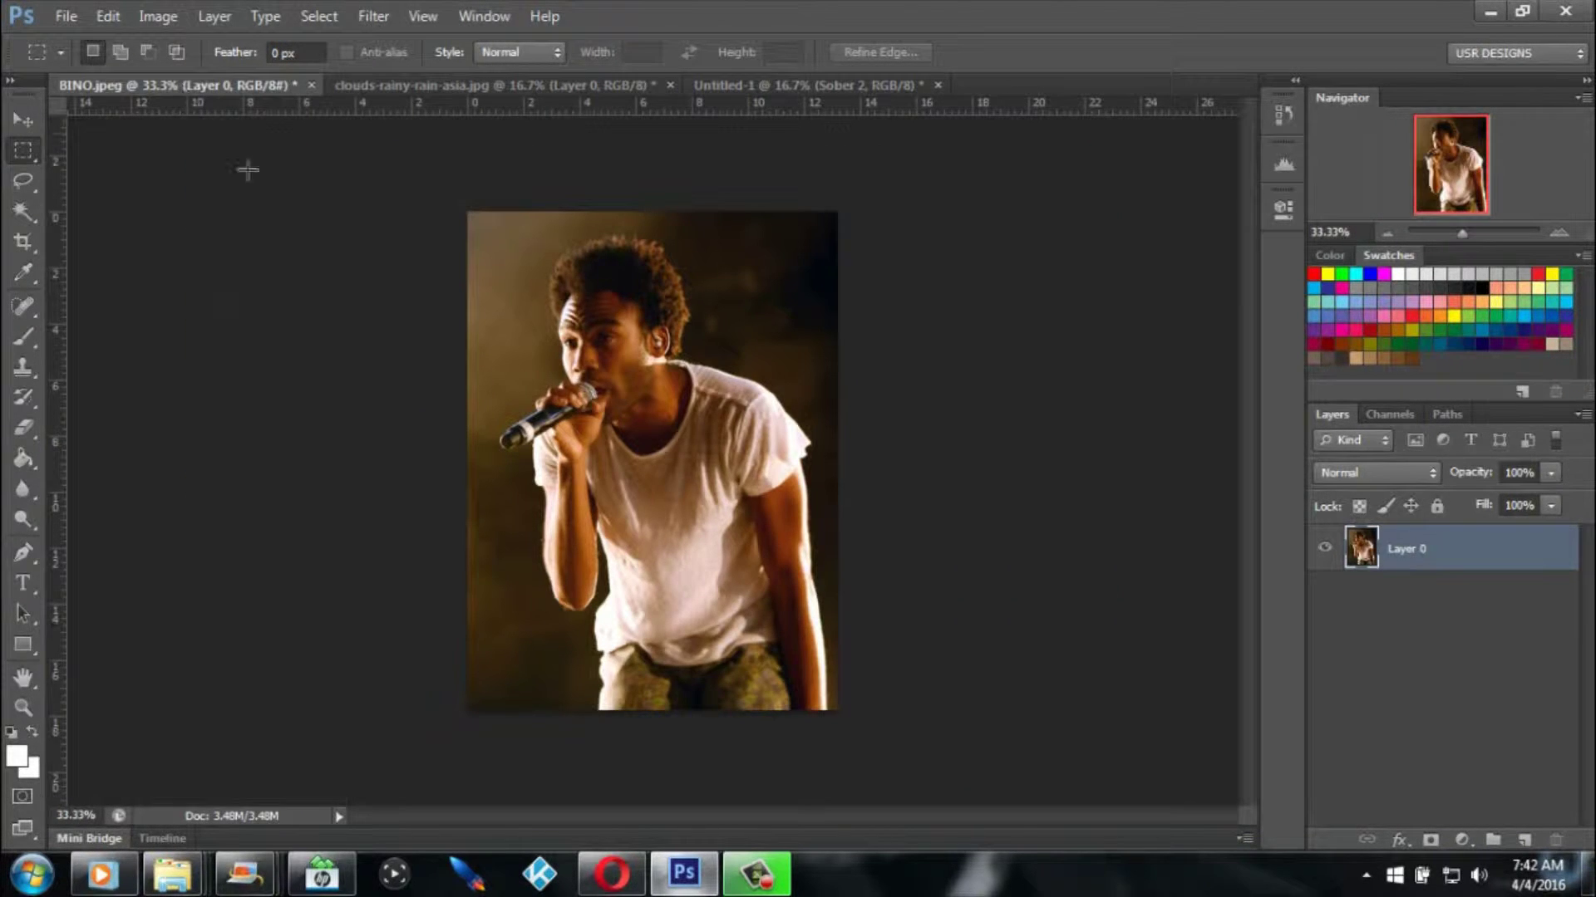
{"action": "left_click", "coordinate": [820, 90]}
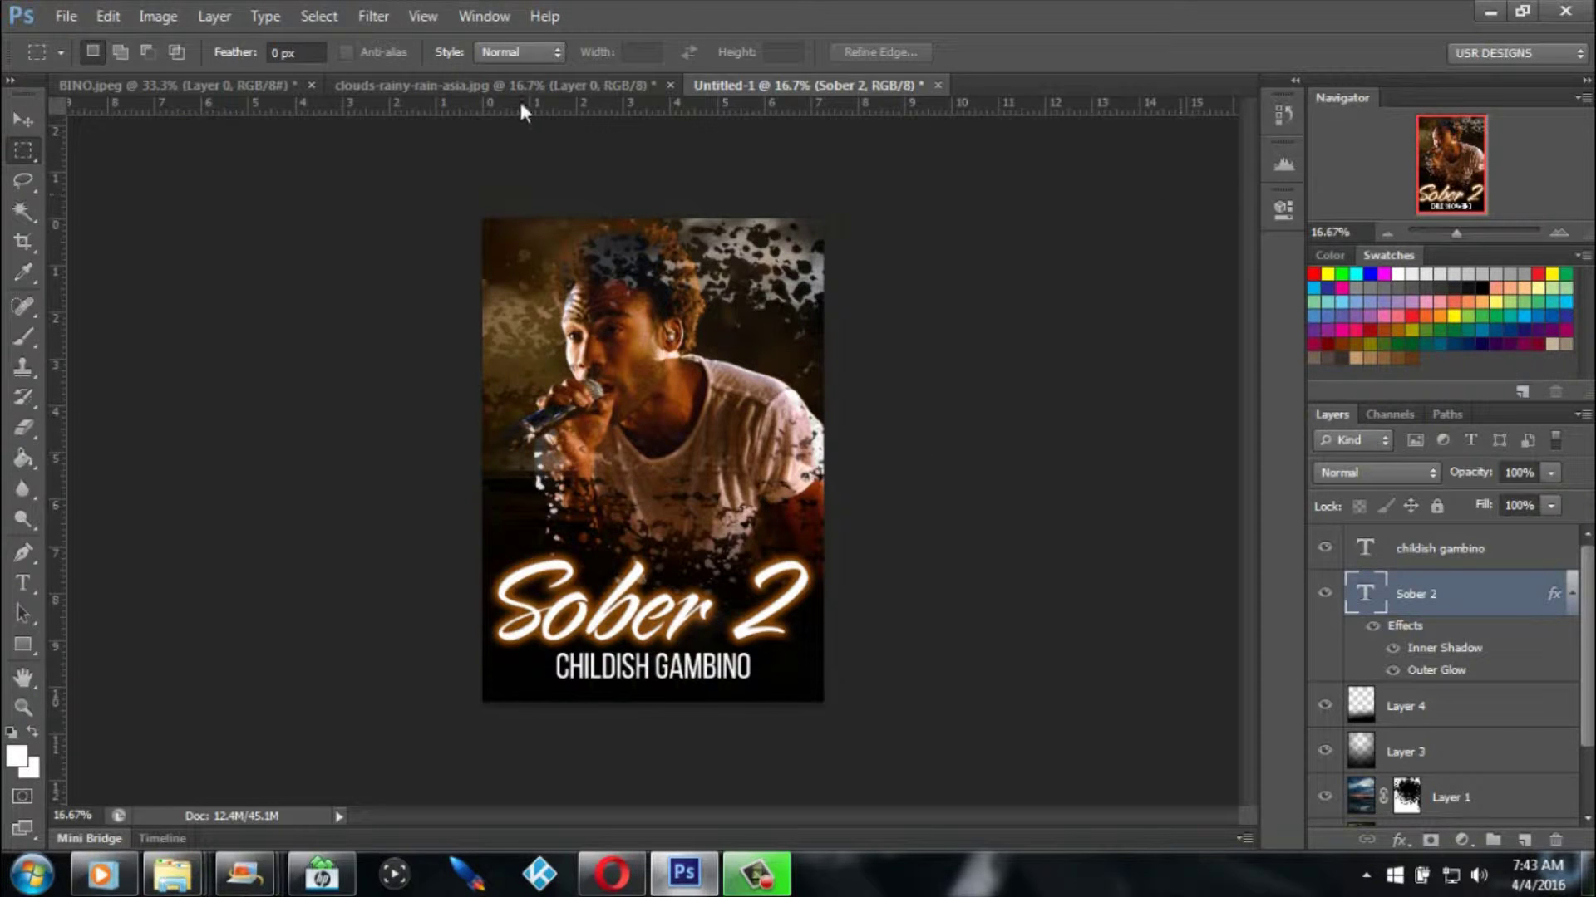
Start a new document and review the POSTER SETUP preset's width, height and resolution.
{"action": "left_click", "coordinate": [61, 16]}
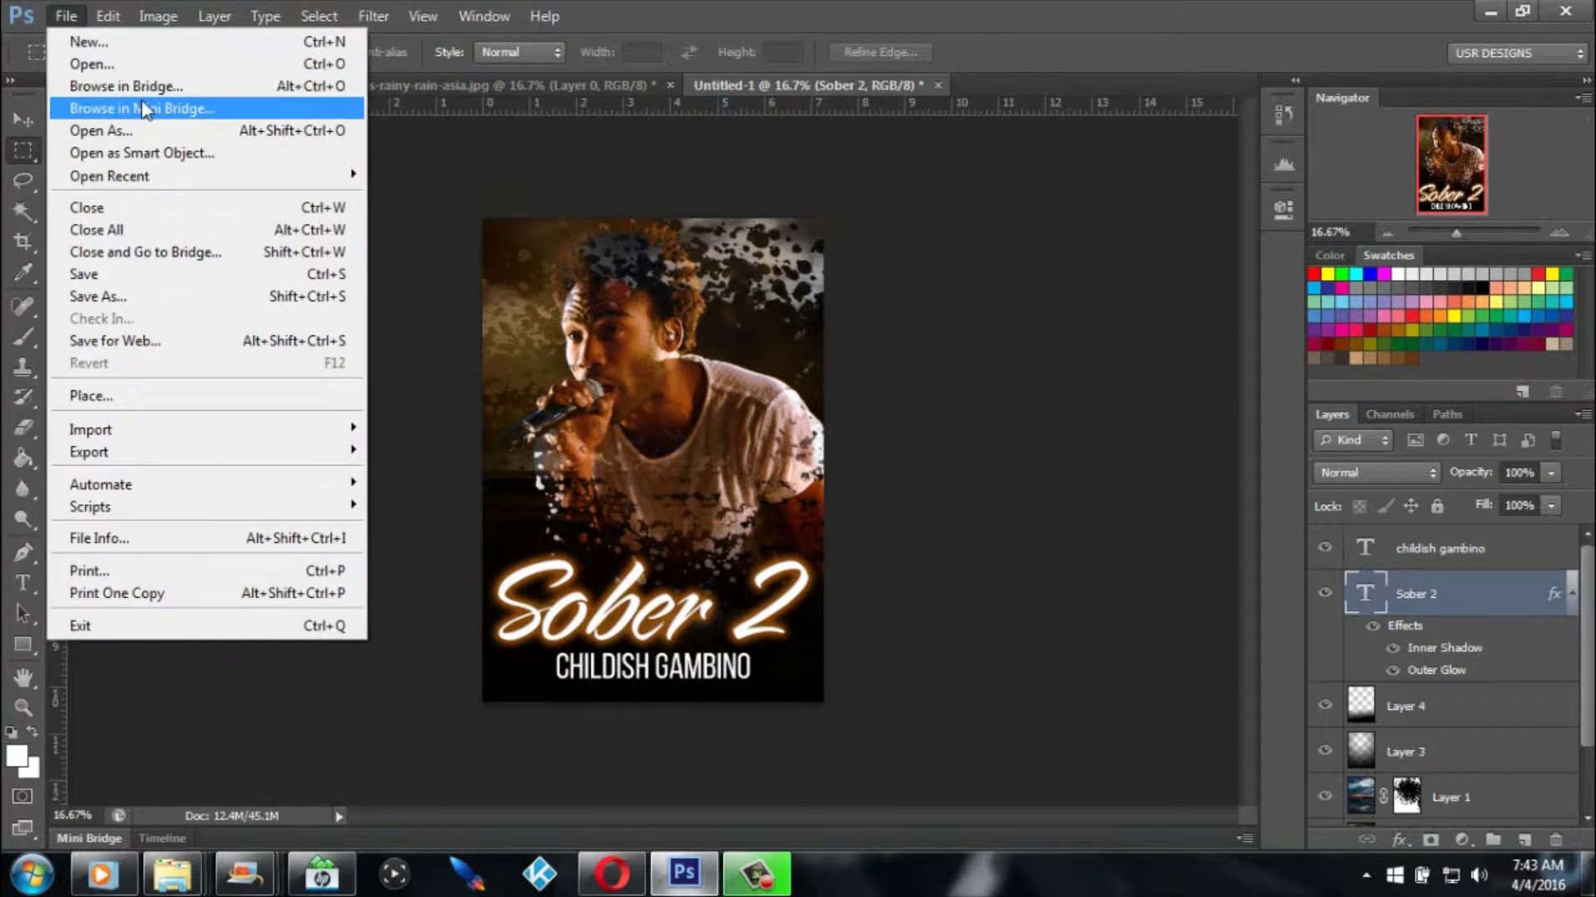
{"action": "left_click", "coordinate": [141, 48]}
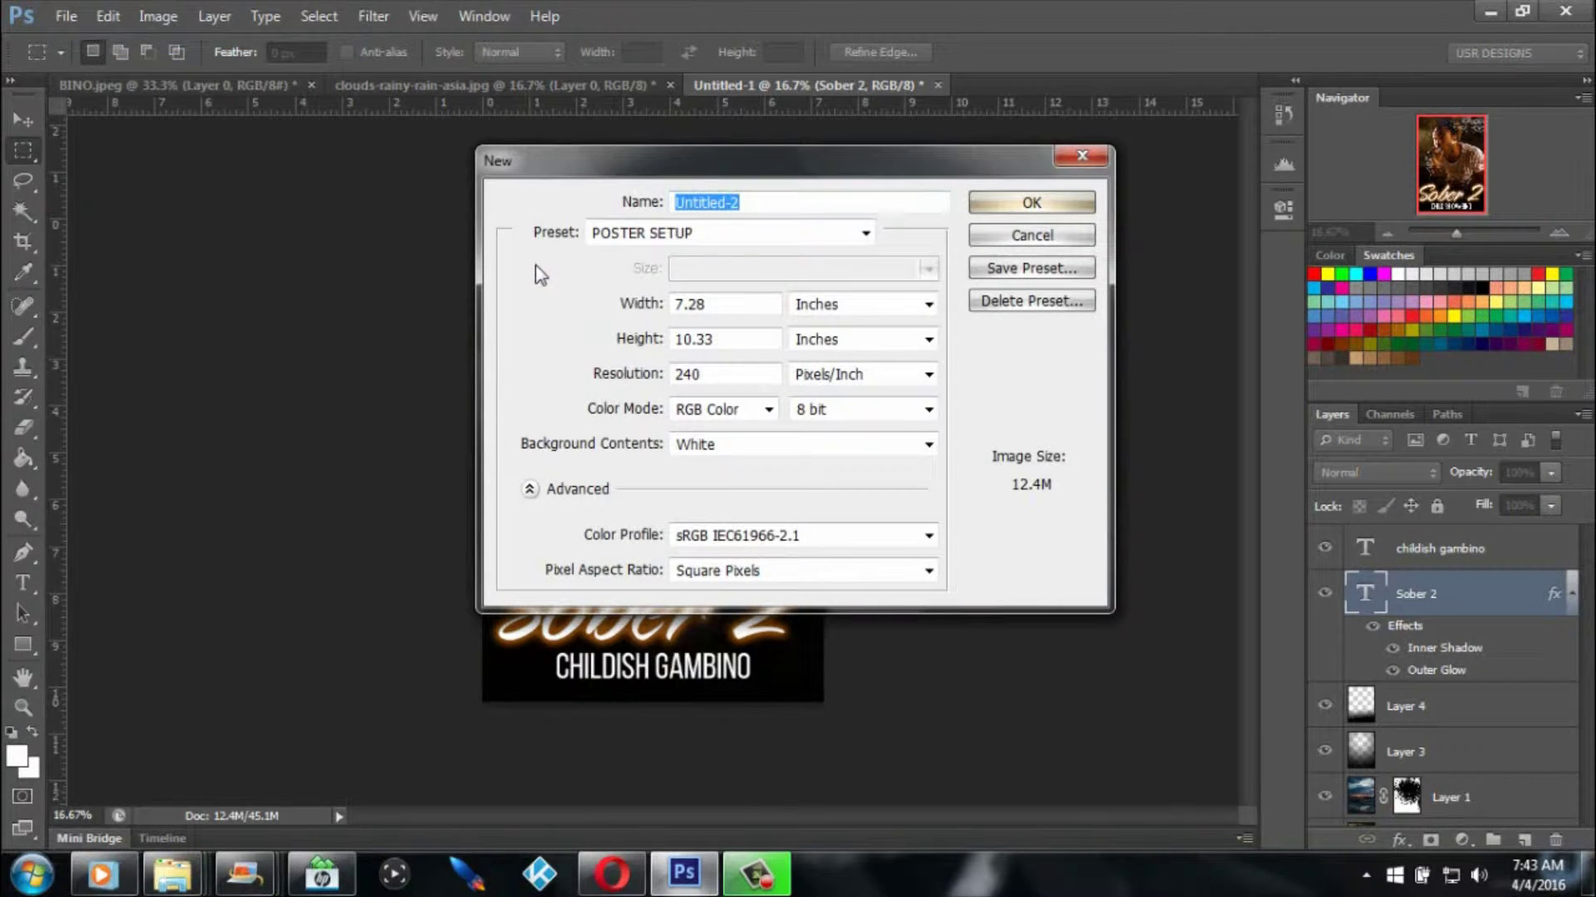
{"action": "left_click", "coordinate": [856, 241]}
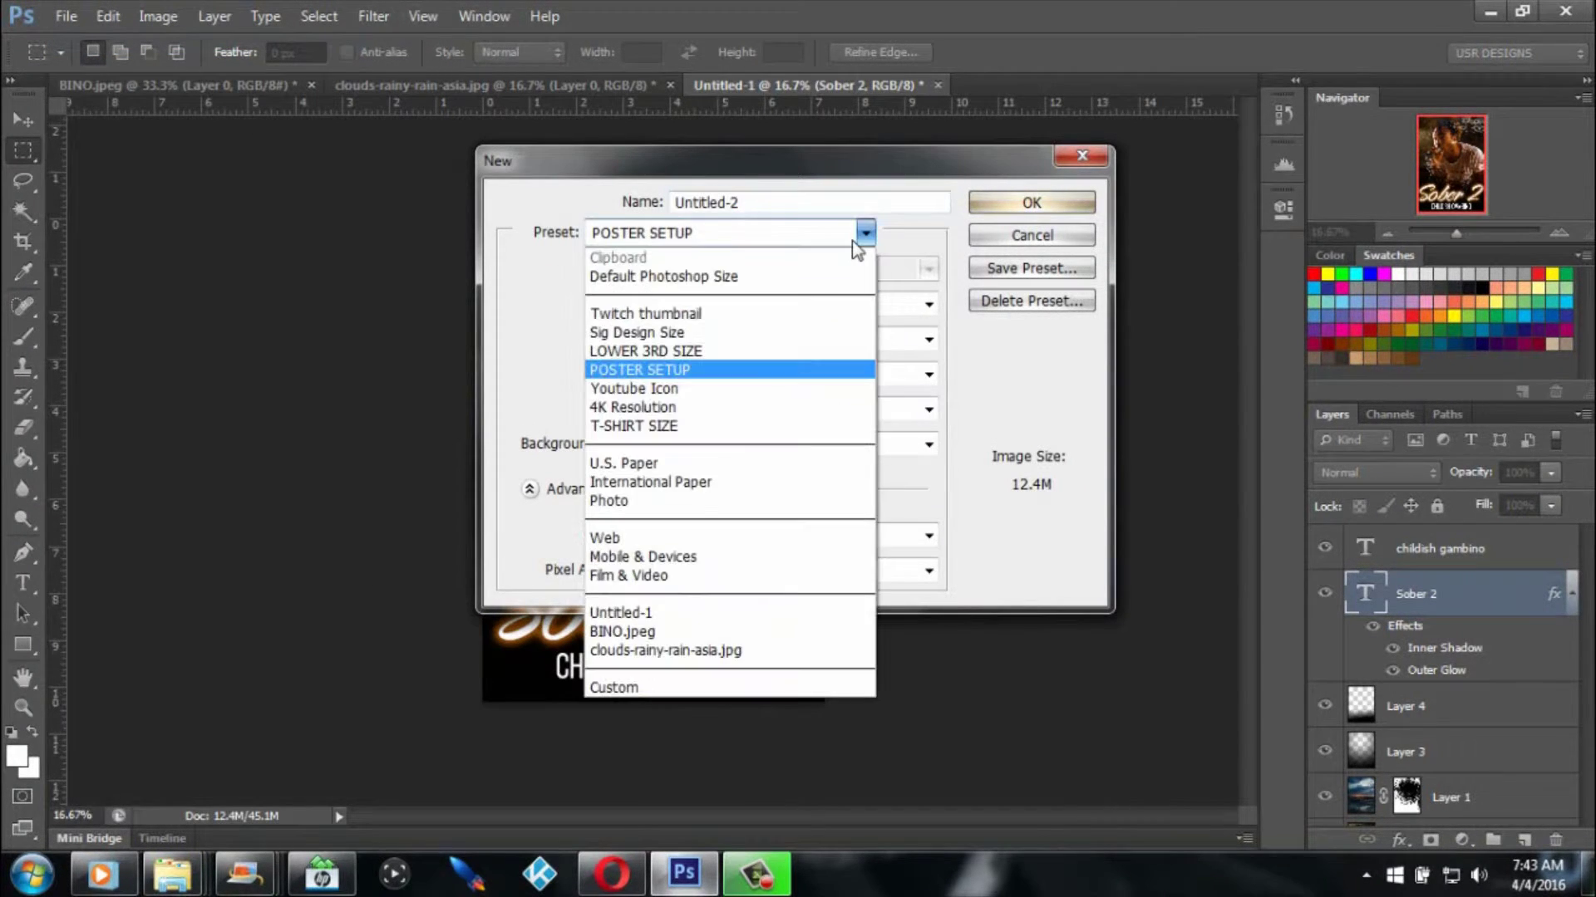
{"action": "left_click", "coordinate": [851, 241]}
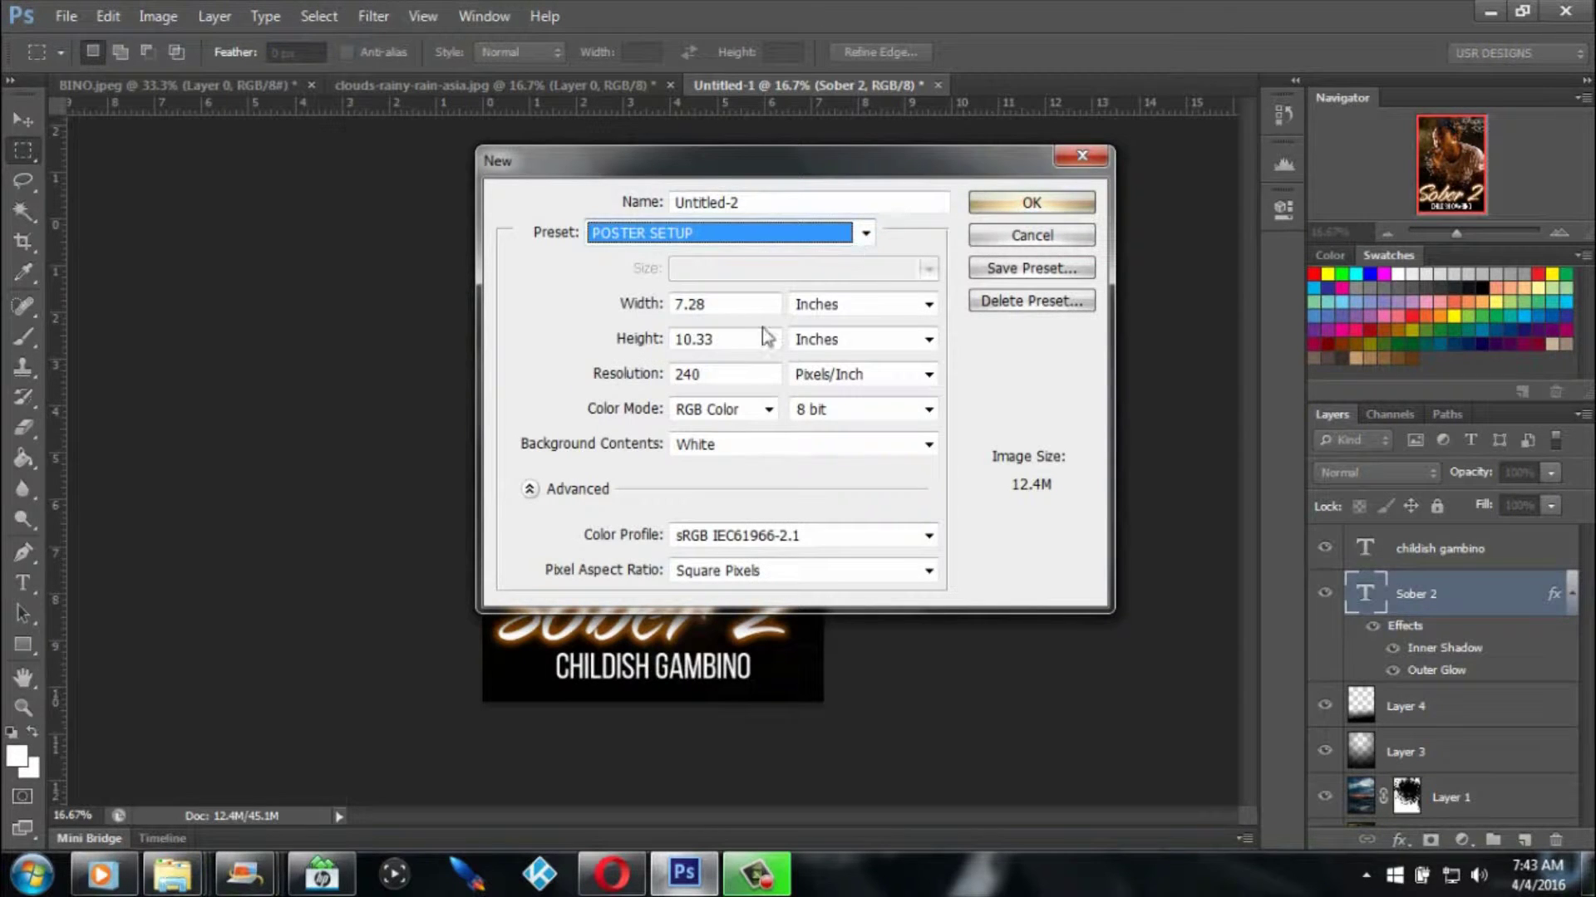
{"action": "left_click_drag", "start_coordinate": [723, 302], "coordinate": [642, 312]}
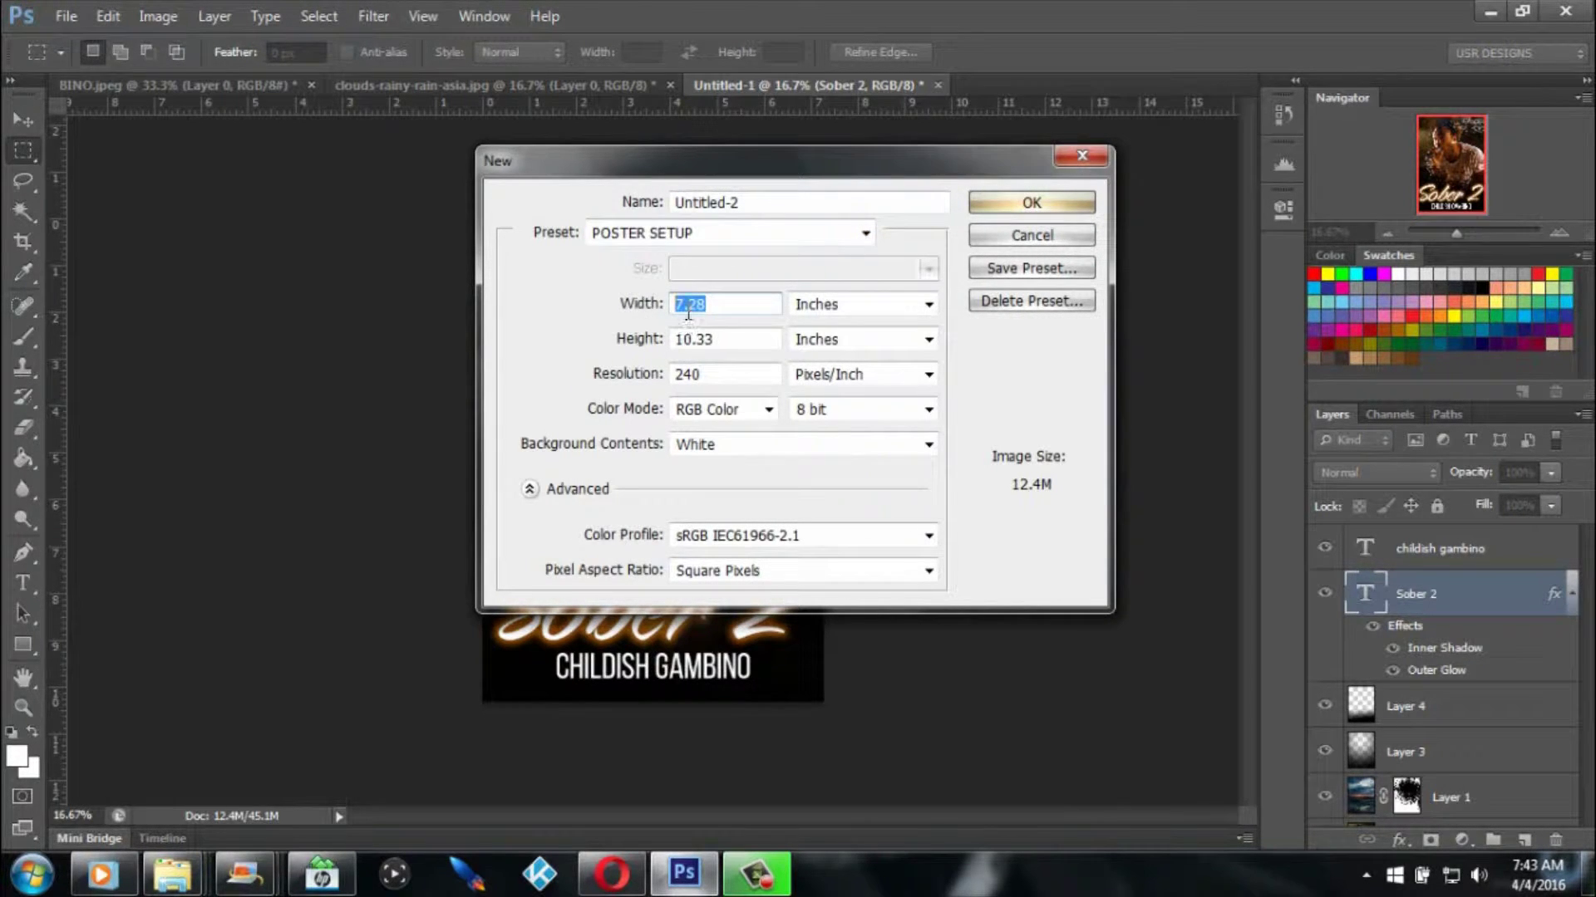
{"action": "left_click_drag", "start_coordinate": [707, 340], "coordinate": [670, 376]}
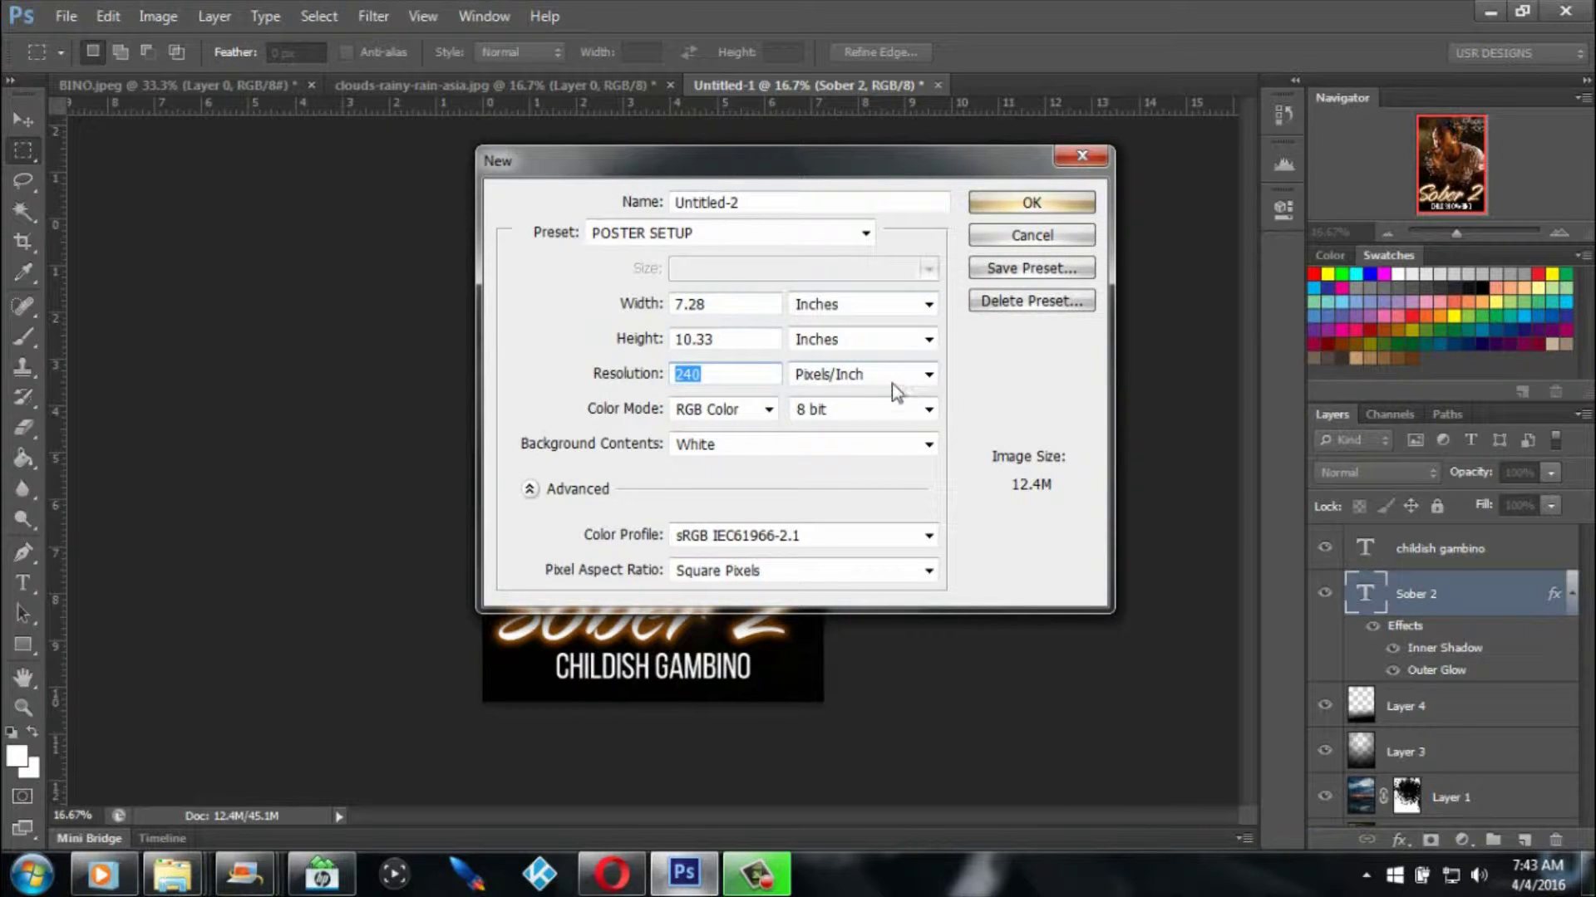
Try the Photo preset with the Portrait, 8 x 10 size for the new document.
{"action": "left_click", "coordinate": [865, 233]}
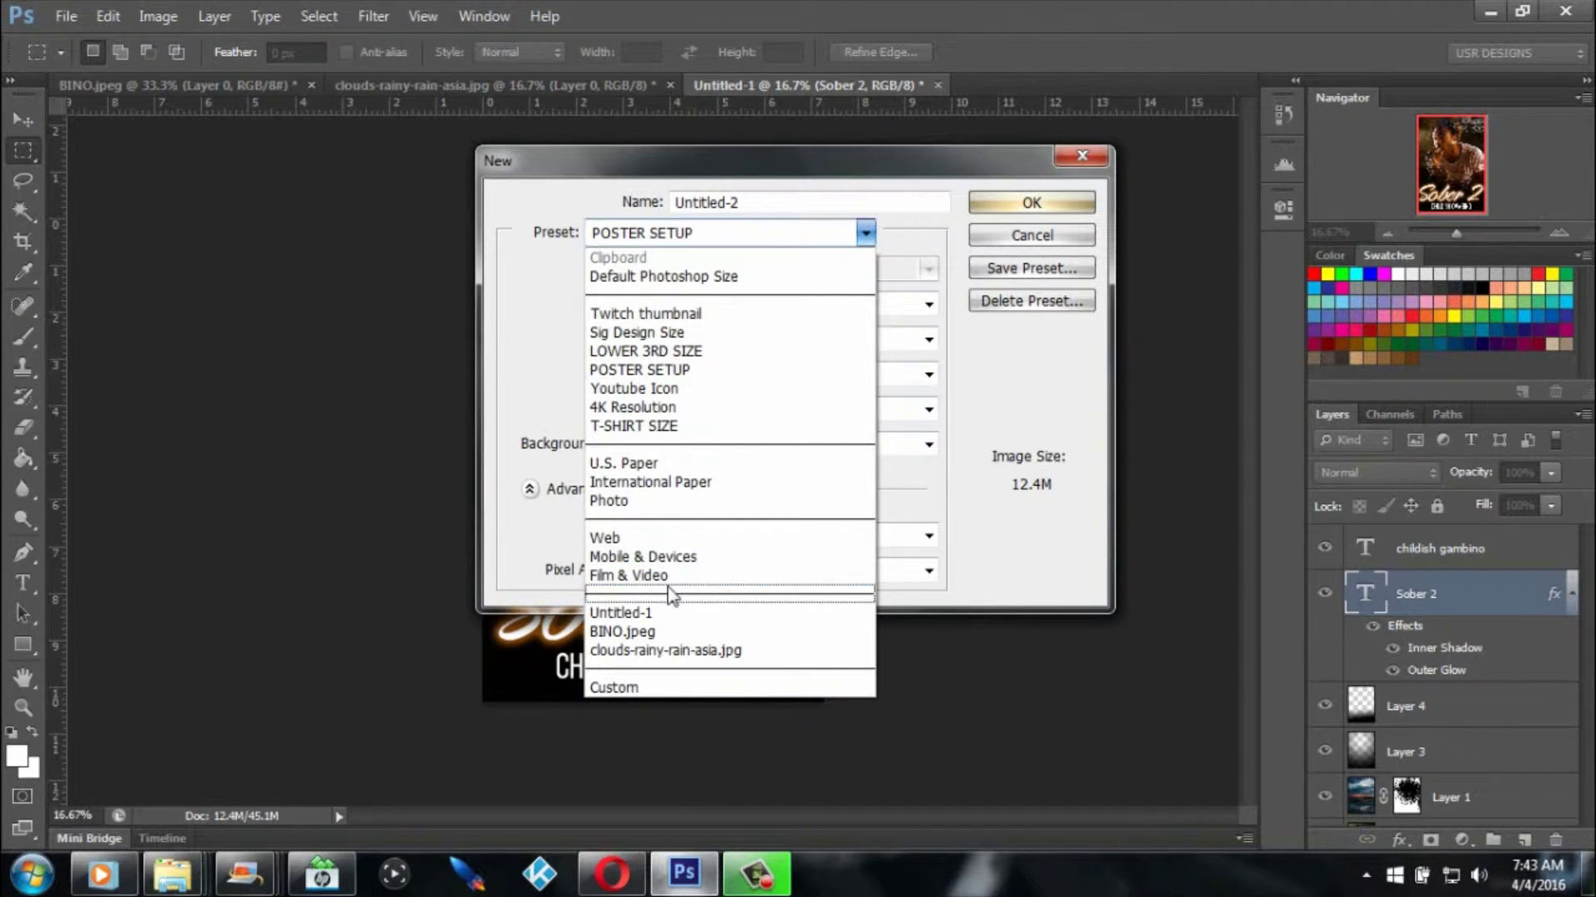
{"action": "left_click", "coordinate": [694, 502]}
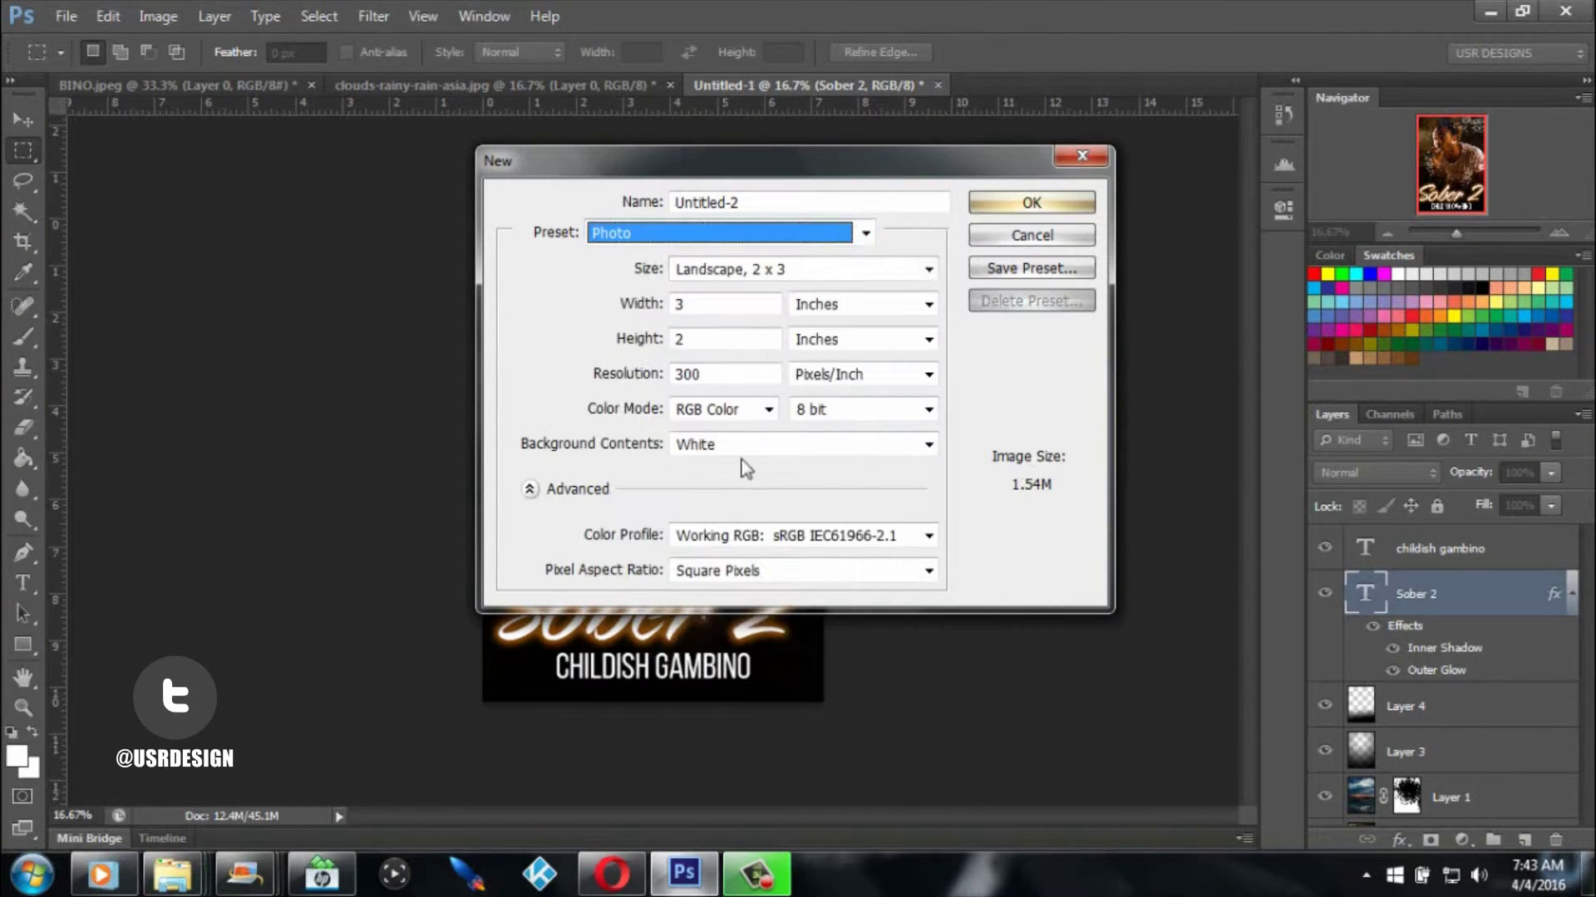
{"action": "left_click", "coordinate": [926, 270]}
{"action": "left_click", "coordinate": [794, 443]}
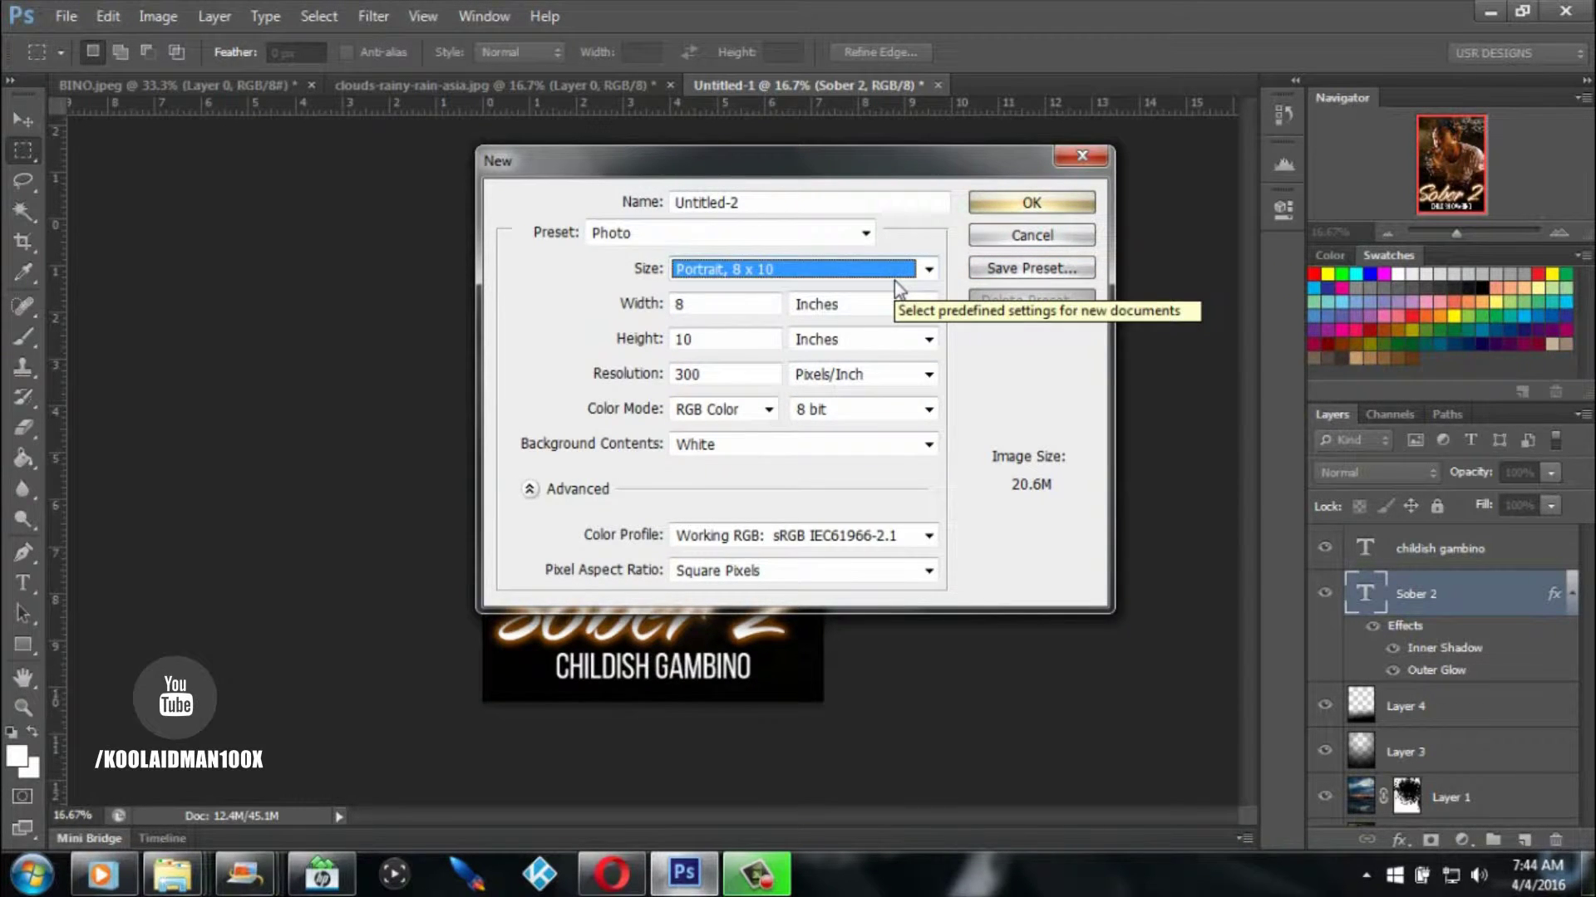
Create the document from the POSTER SETUP preset, 7.28 x 10.33 inches at 240 pixels/inch.
{"action": "left_click", "coordinate": [865, 233]}
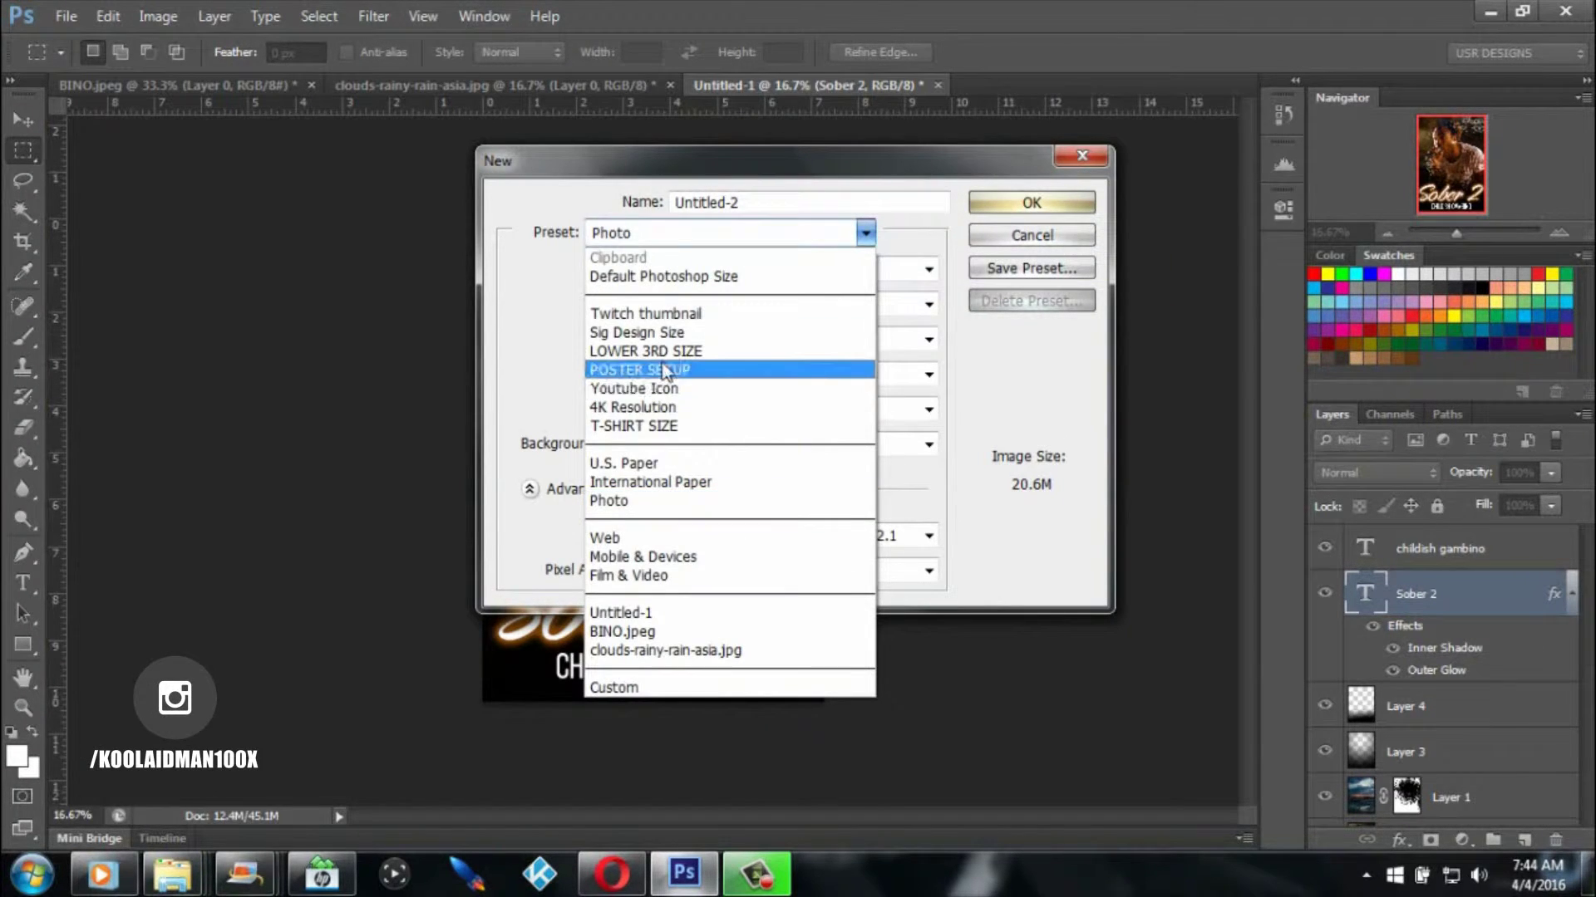
{"action": "left_click", "coordinate": [636, 370]}
{"action": "key", "text": "Tab"}
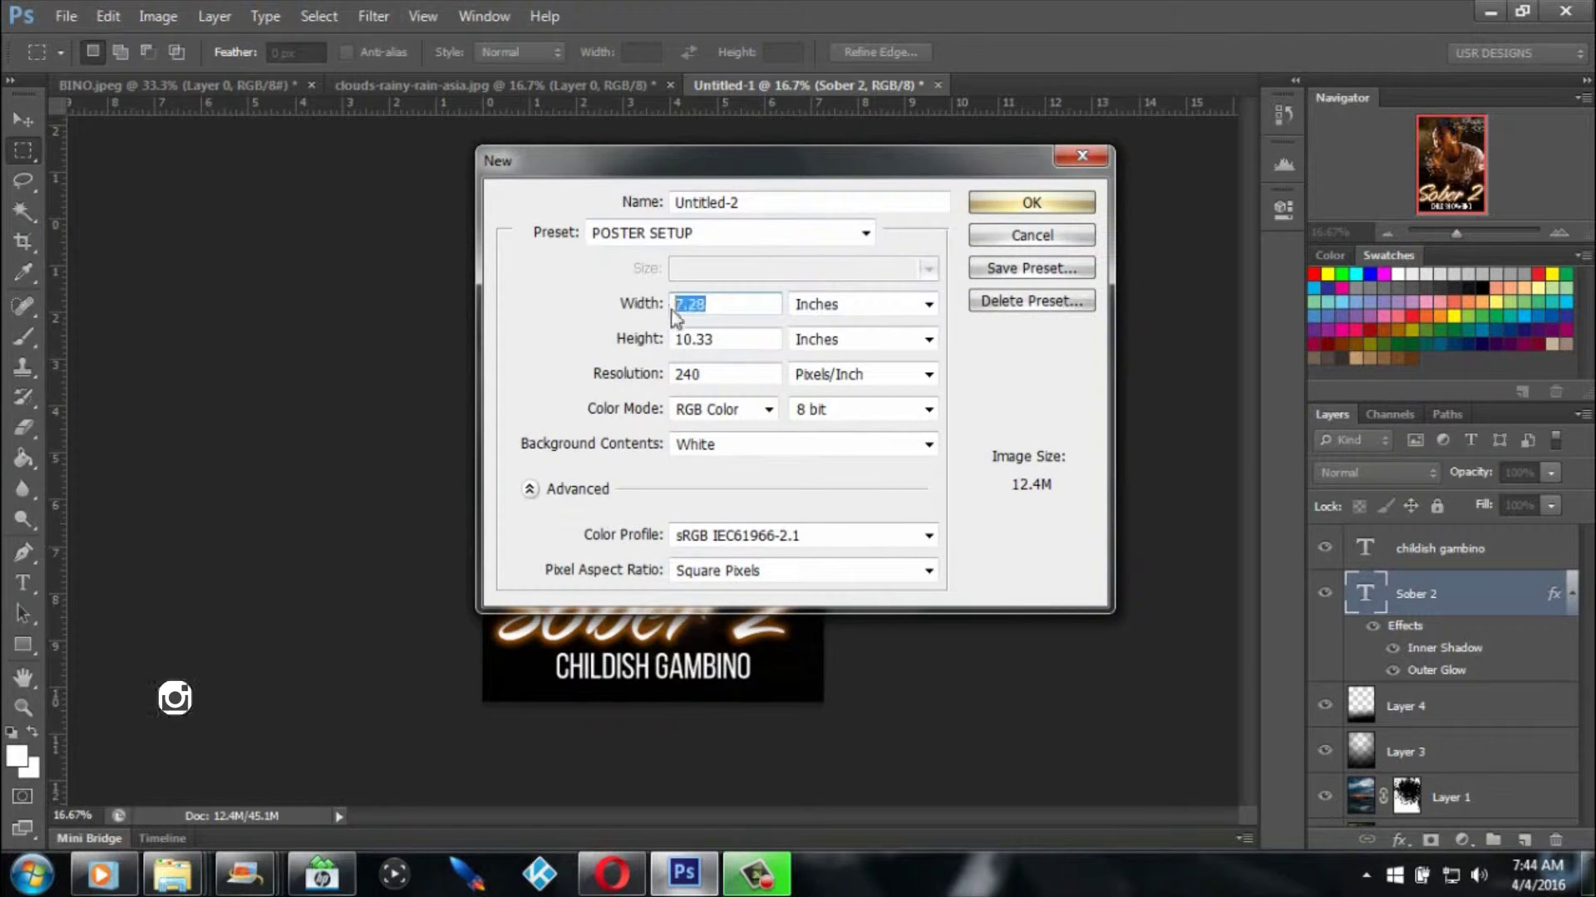
{"action": "key", "text": "Tab"}
{"action": "key", "text": "Tab"}
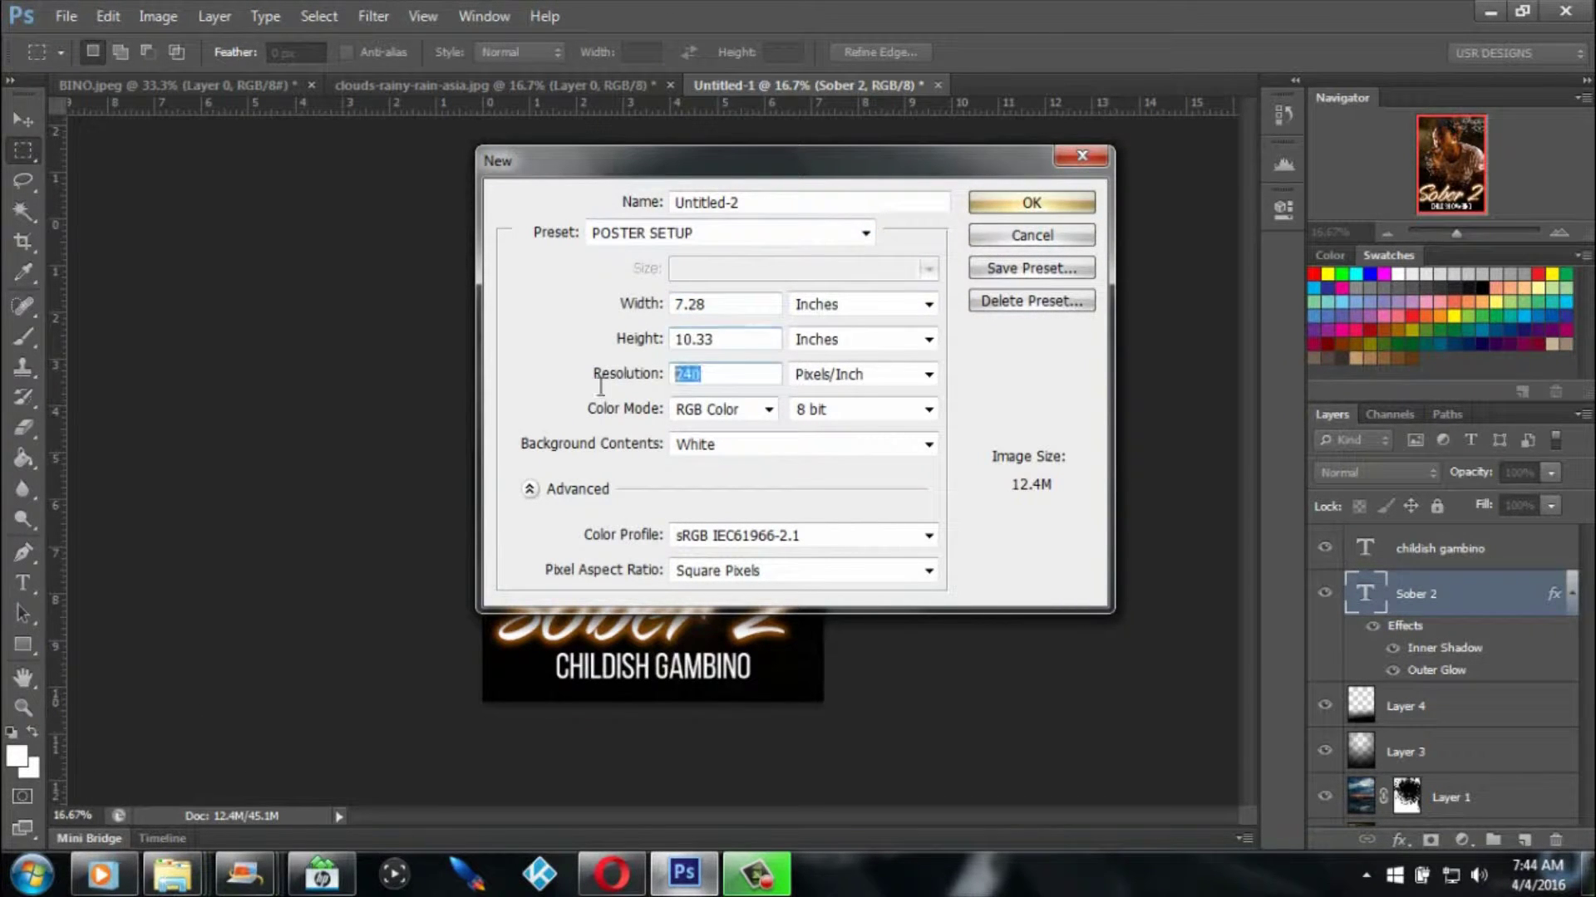
{"action": "left_click", "coordinate": [1031, 208]}
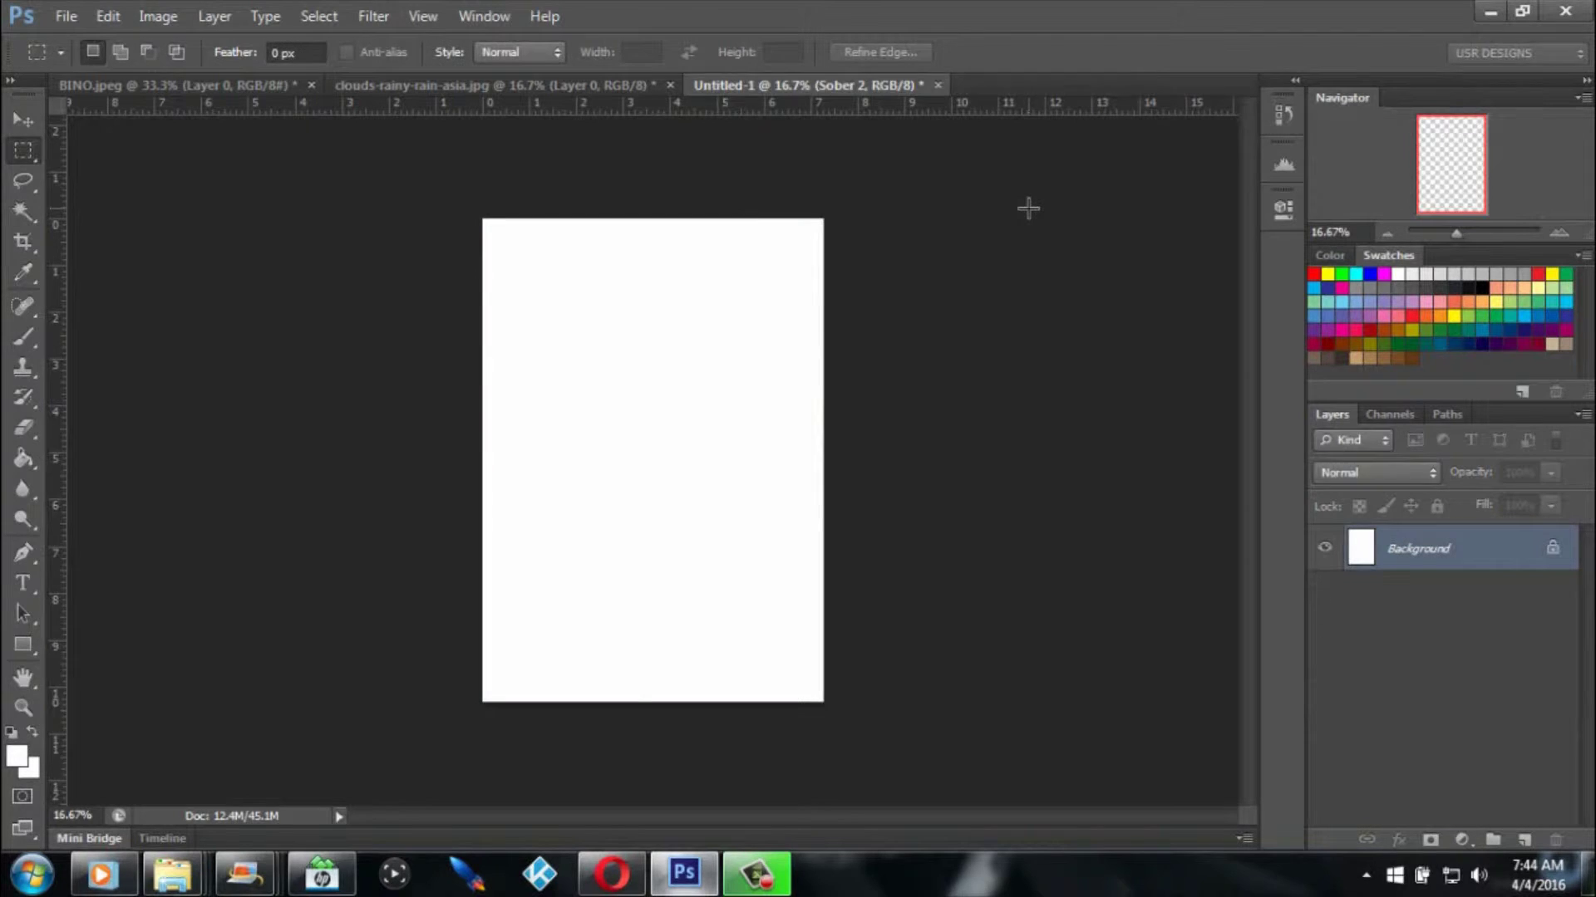
Convert the locked Background into a regular layer and fill it with black.
{"action": "double_click", "coordinate": [1491, 542]}
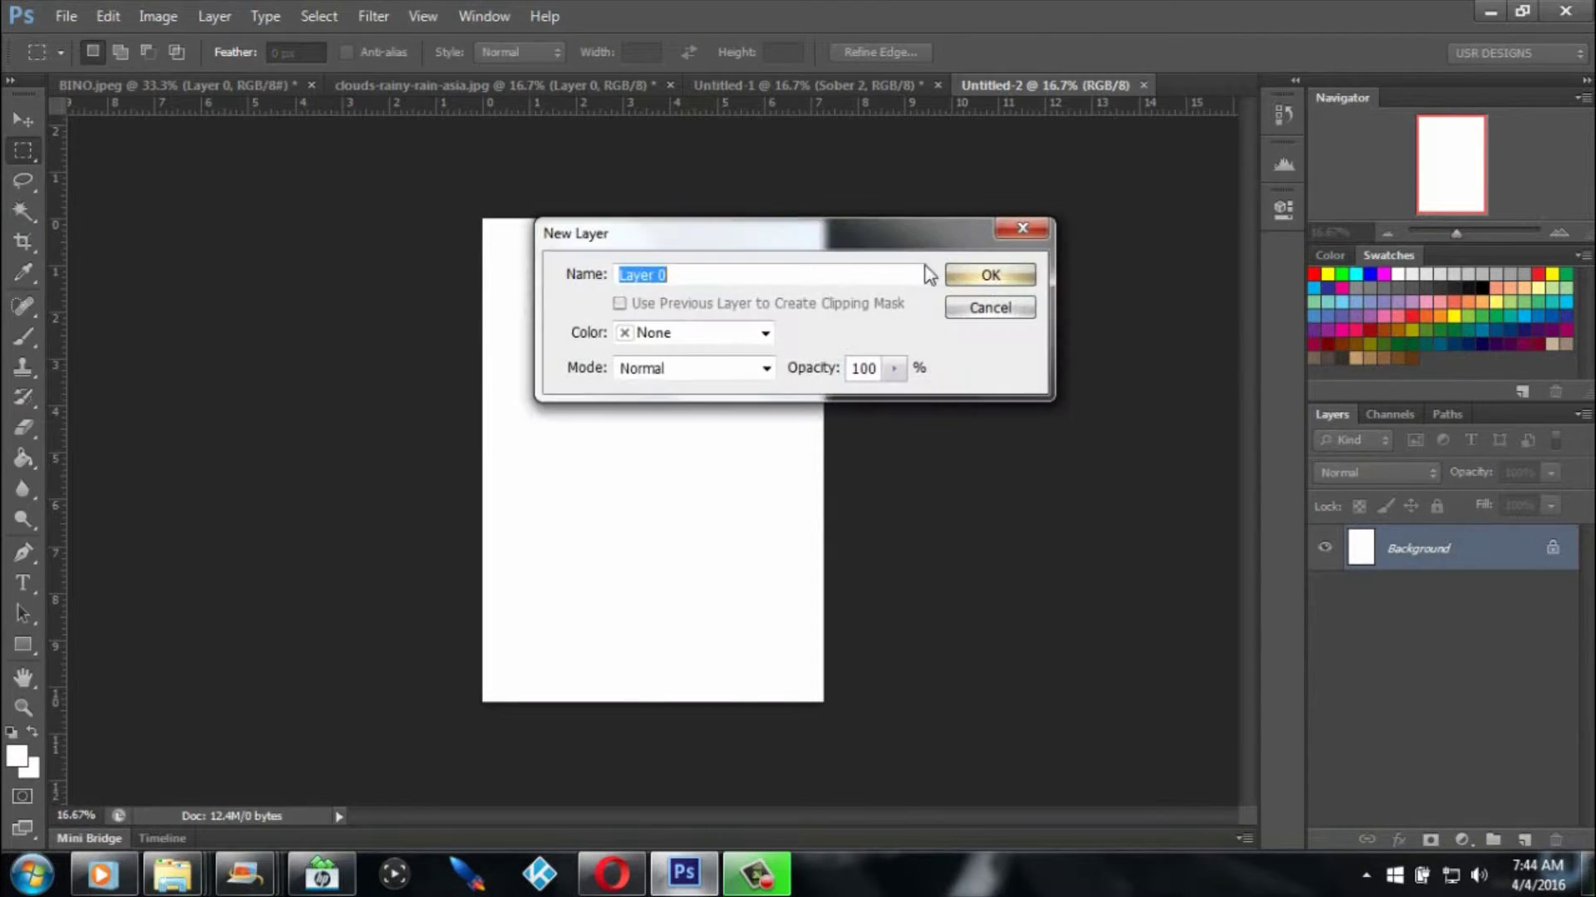
{"action": "left_click", "coordinate": [980, 273]}
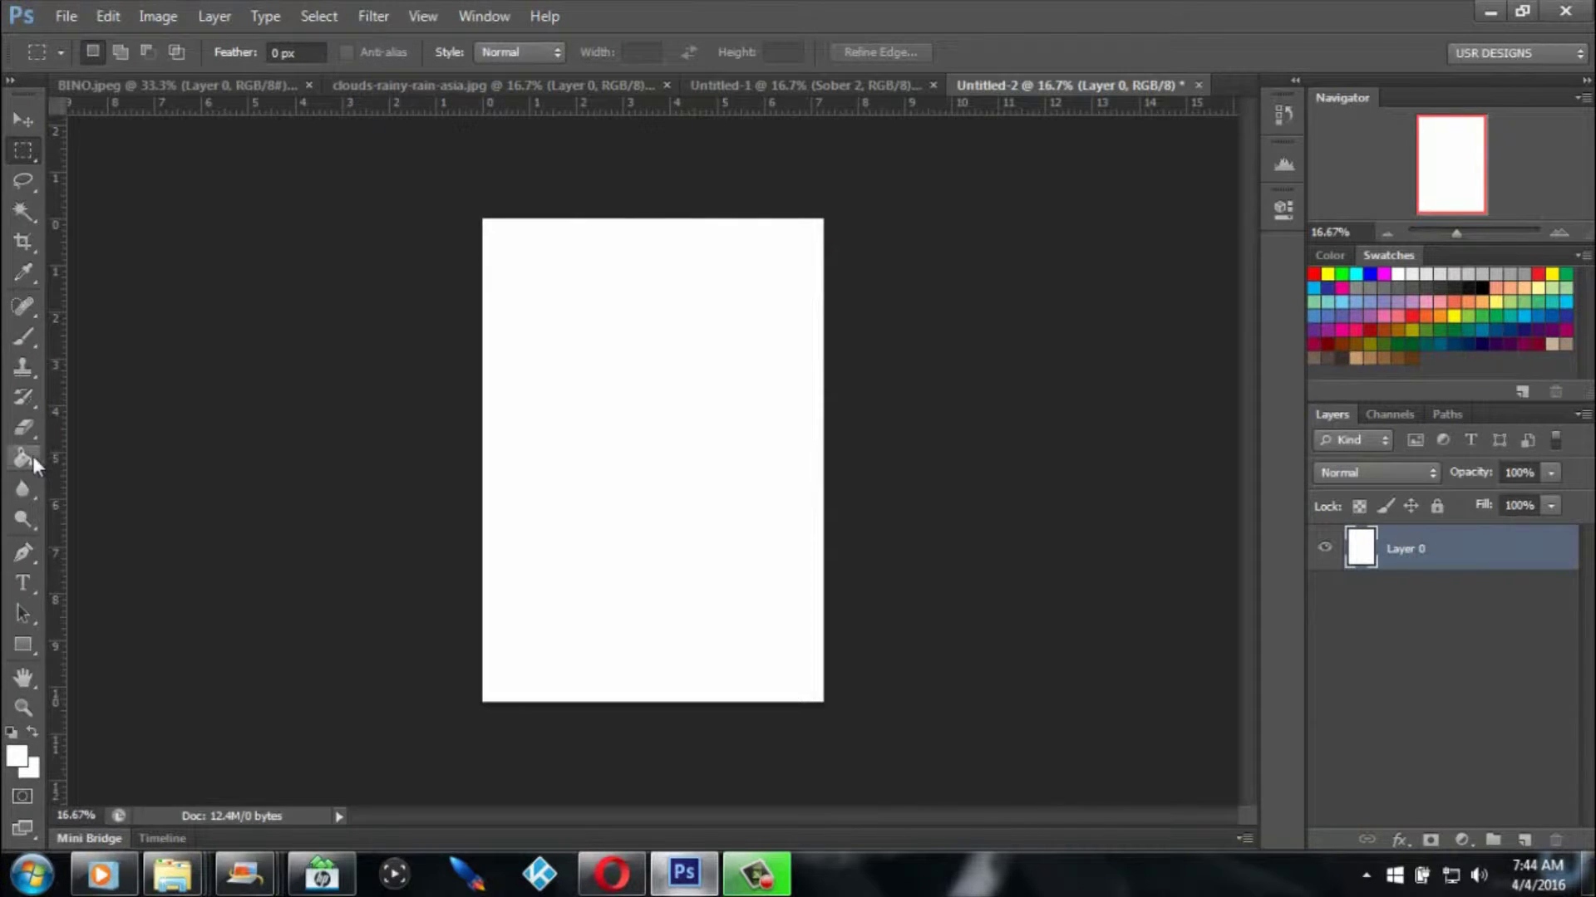
{"action": "left_click", "coordinate": [1483, 288]}
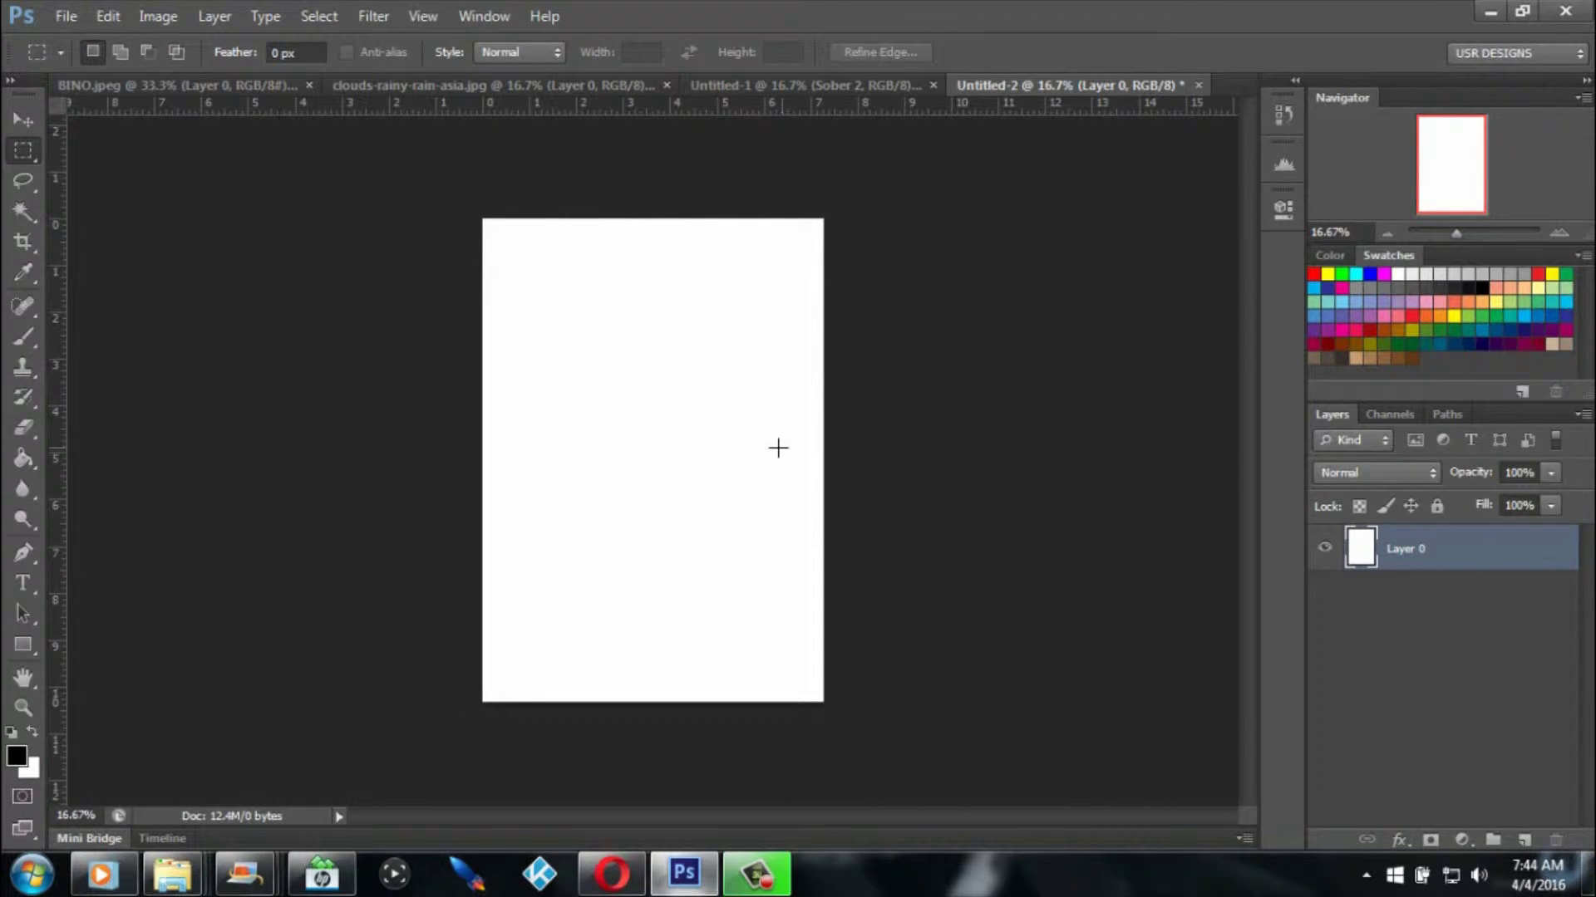
{"action": "left_click", "coordinate": [22, 428]}
{"action": "left_click", "coordinate": [30, 341]}
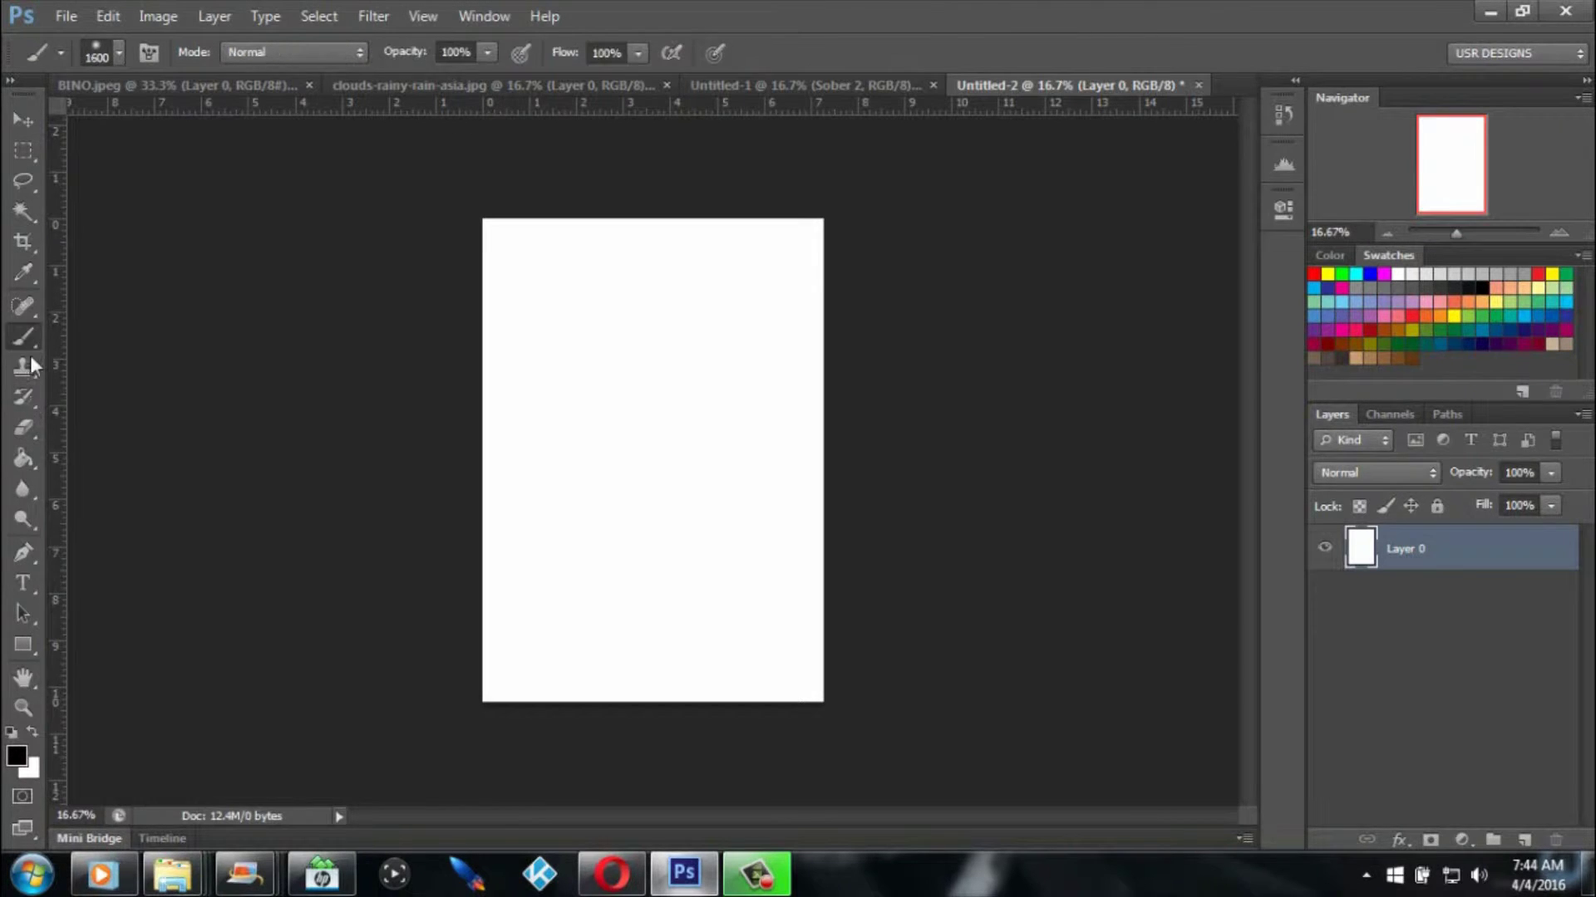
{"action": "left_click", "coordinate": [23, 458]}
{"action": "left_click", "coordinate": [792, 440]}
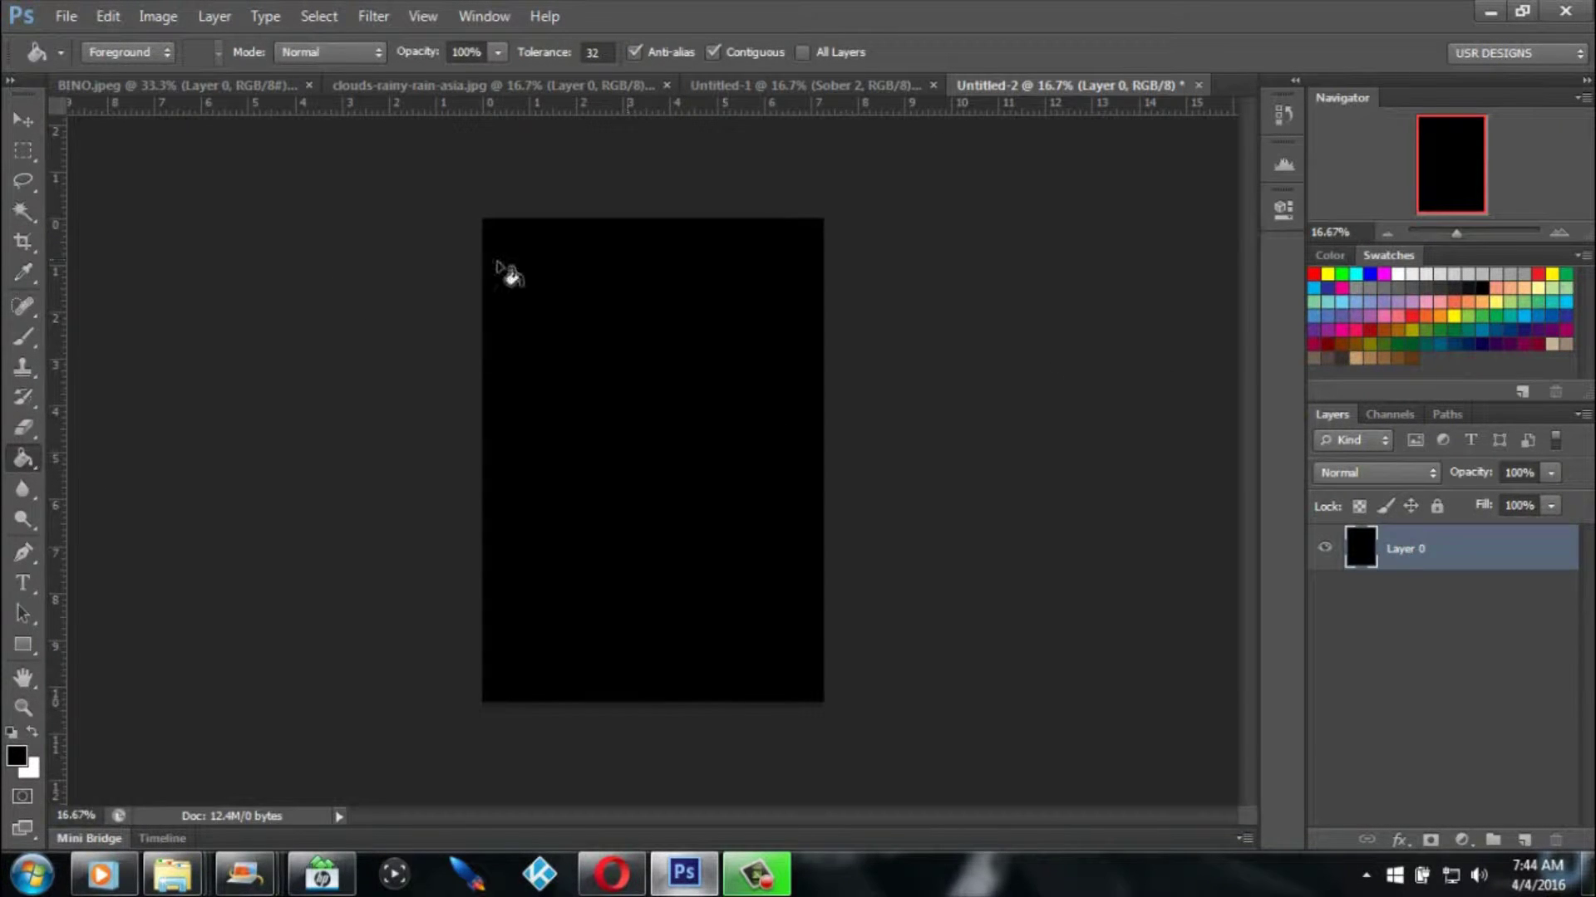
Copy the clouds-rainy-rain-asia.jpg image into Untitled-2 as a new layer, positioned to cover the whole canvas.
{"action": "left_click", "coordinate": [760, 87]}
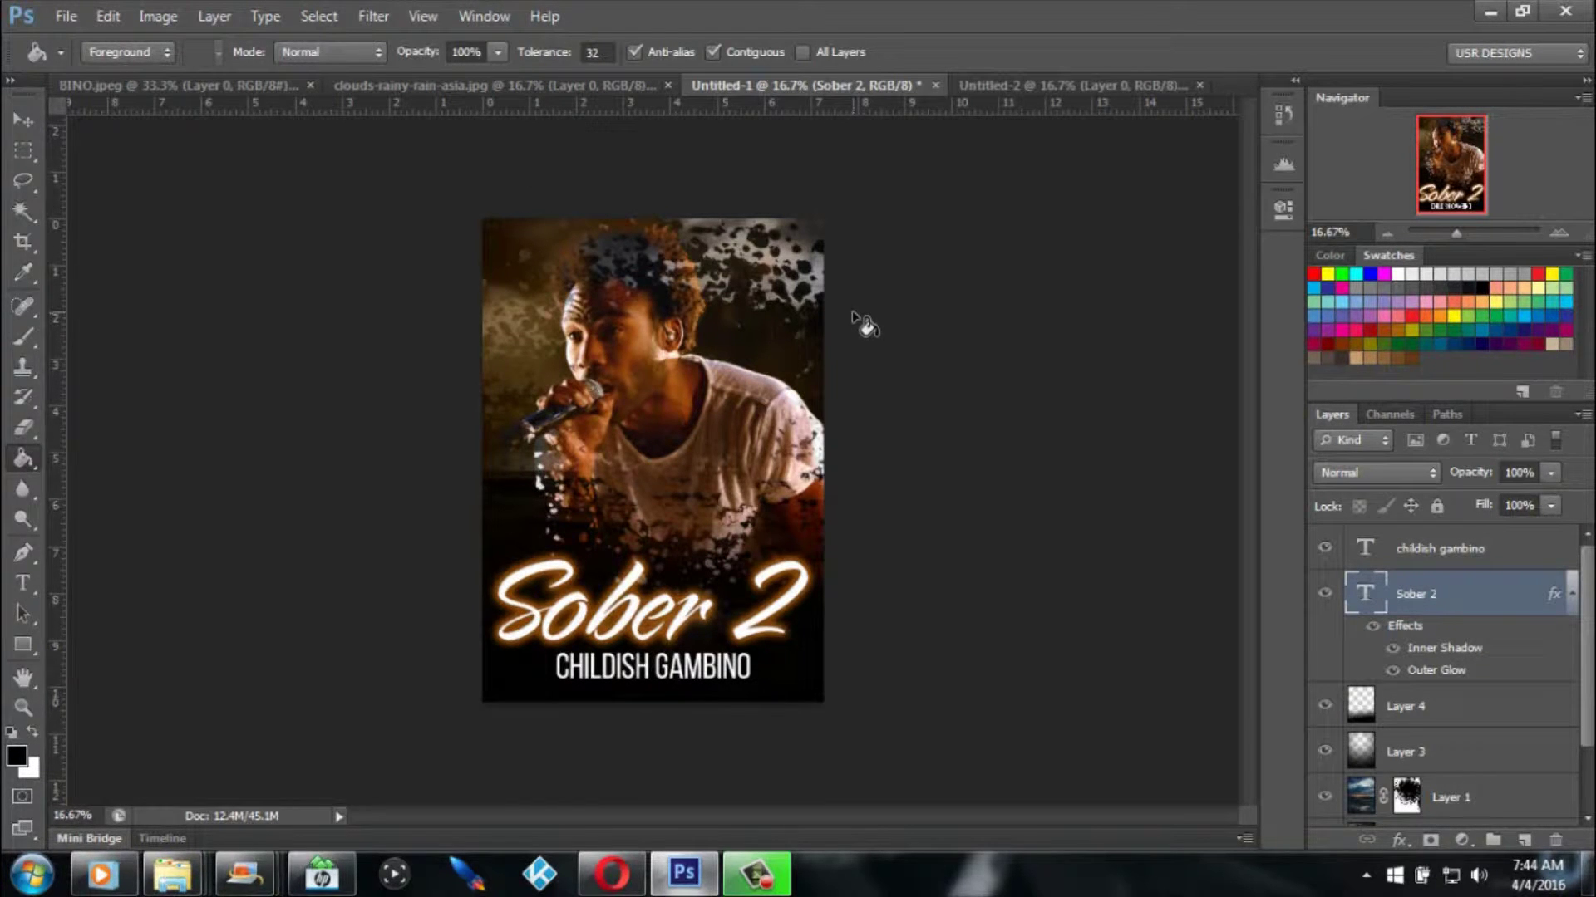
{"action": "left_click", "coordinate": [164, 84]}
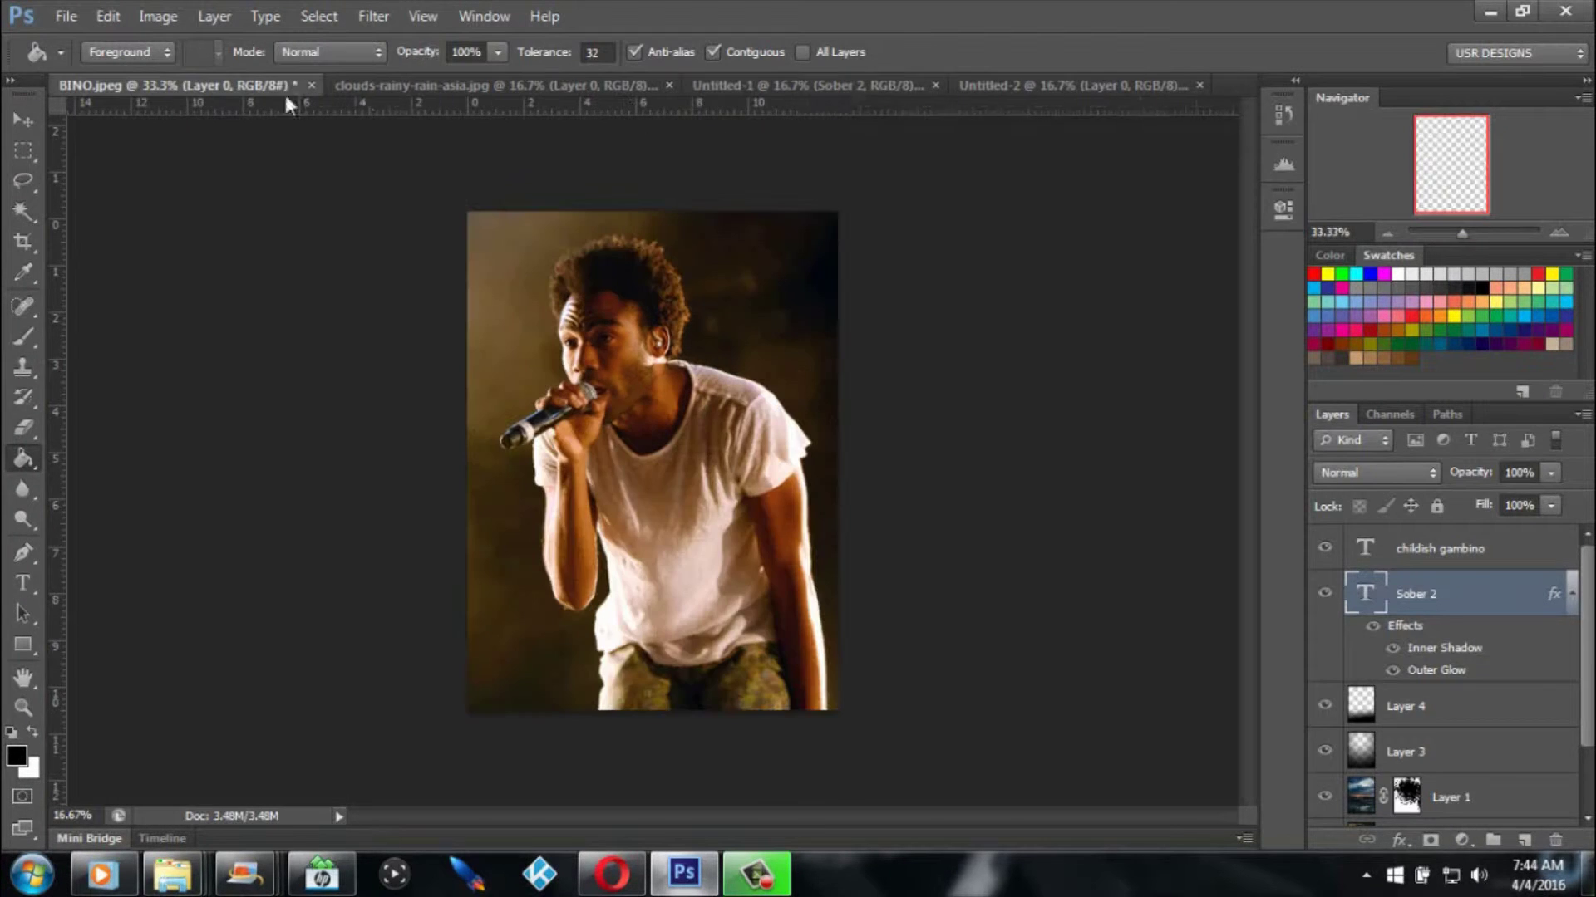
{"action": "left_click", "coordinate": [432, 87]}
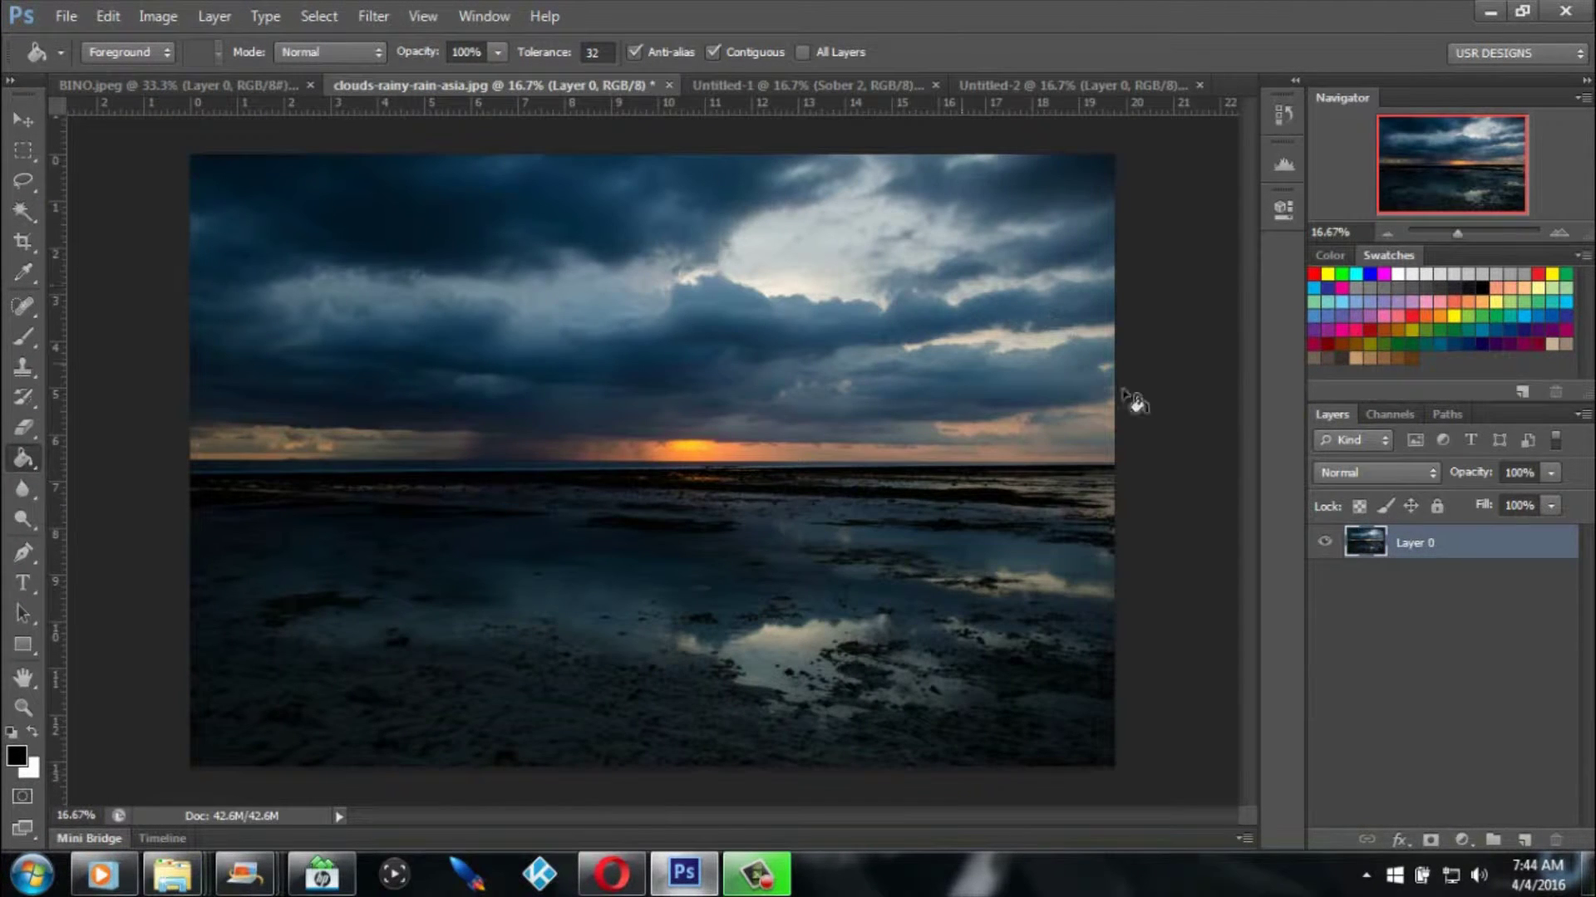
{"action": "left_click", "coordinate": [35, 113]}
{"action": "left_click", "coordinate": [650, 162]}
{"action": "left_click_drag", "start_coordinate": [650, 162], "coordinate": [803, 387]}
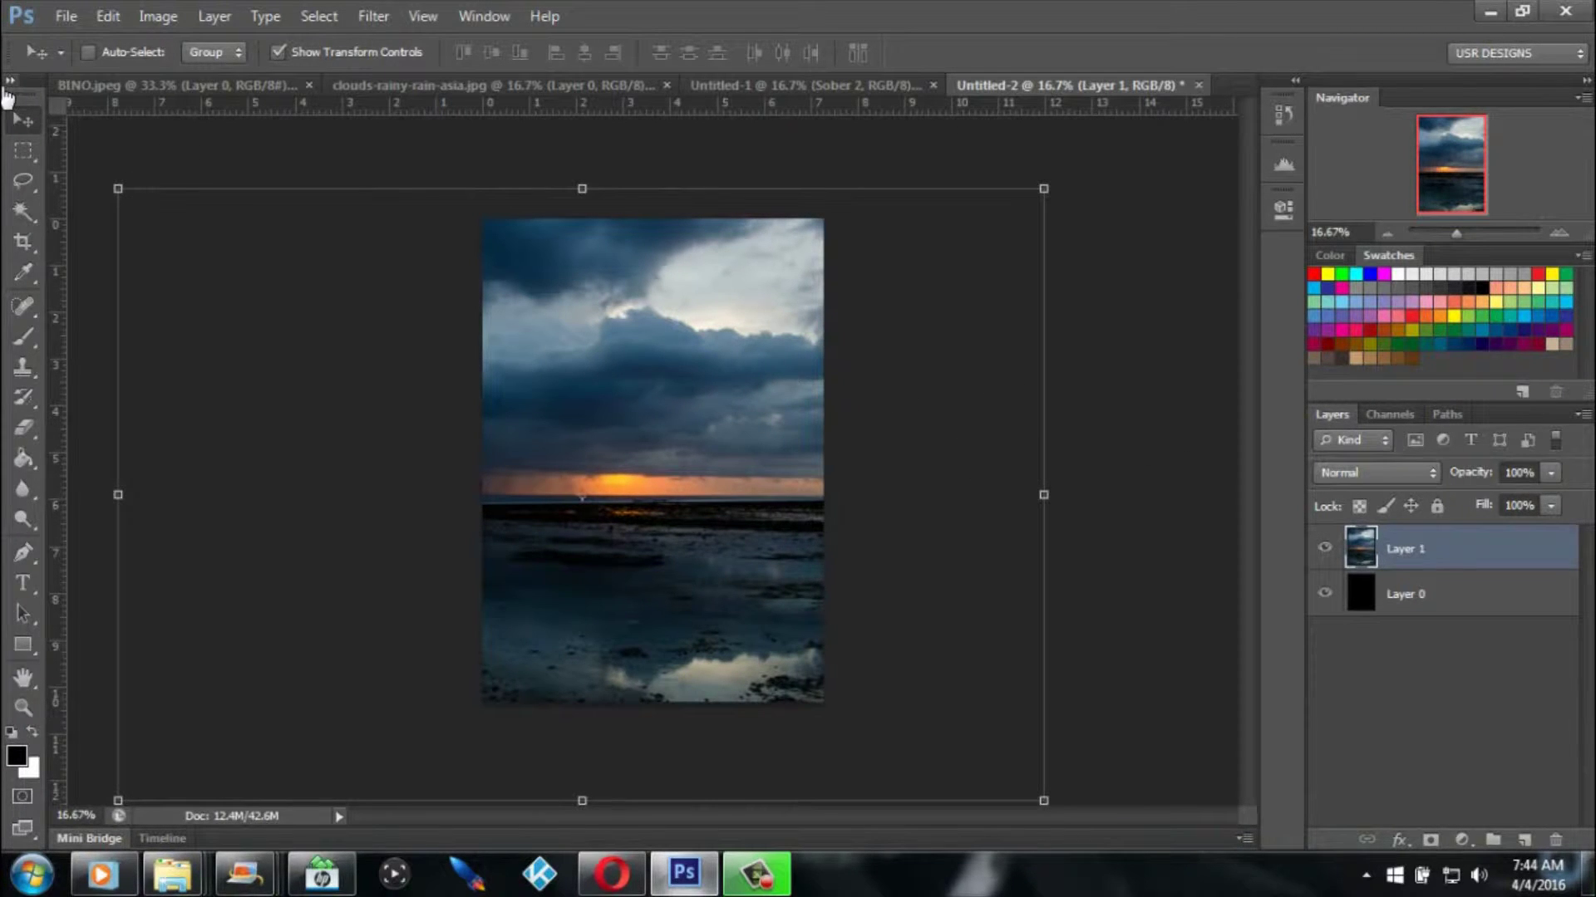
Crop the overhanging parts of the clouds layer to the canvas bounds and check the layer by toggling its visibility.
{"action": "left_click", "coordinate": [32, 247]}
{"action": "key", "text": "Return"}
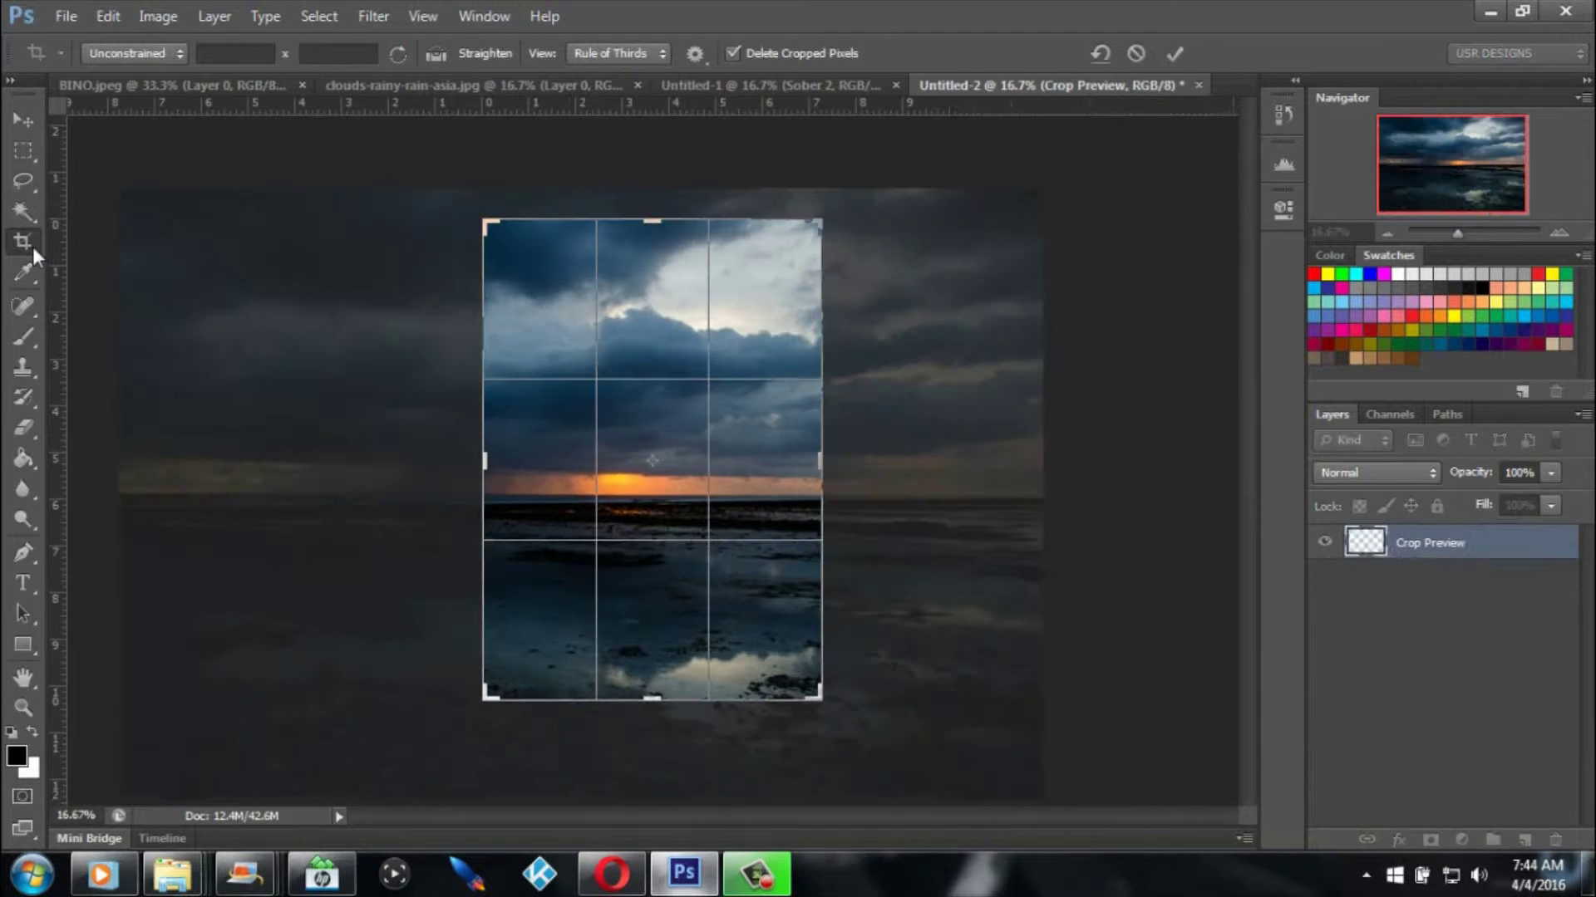
{"action": "left_click", "coordinate": [22, 150]}
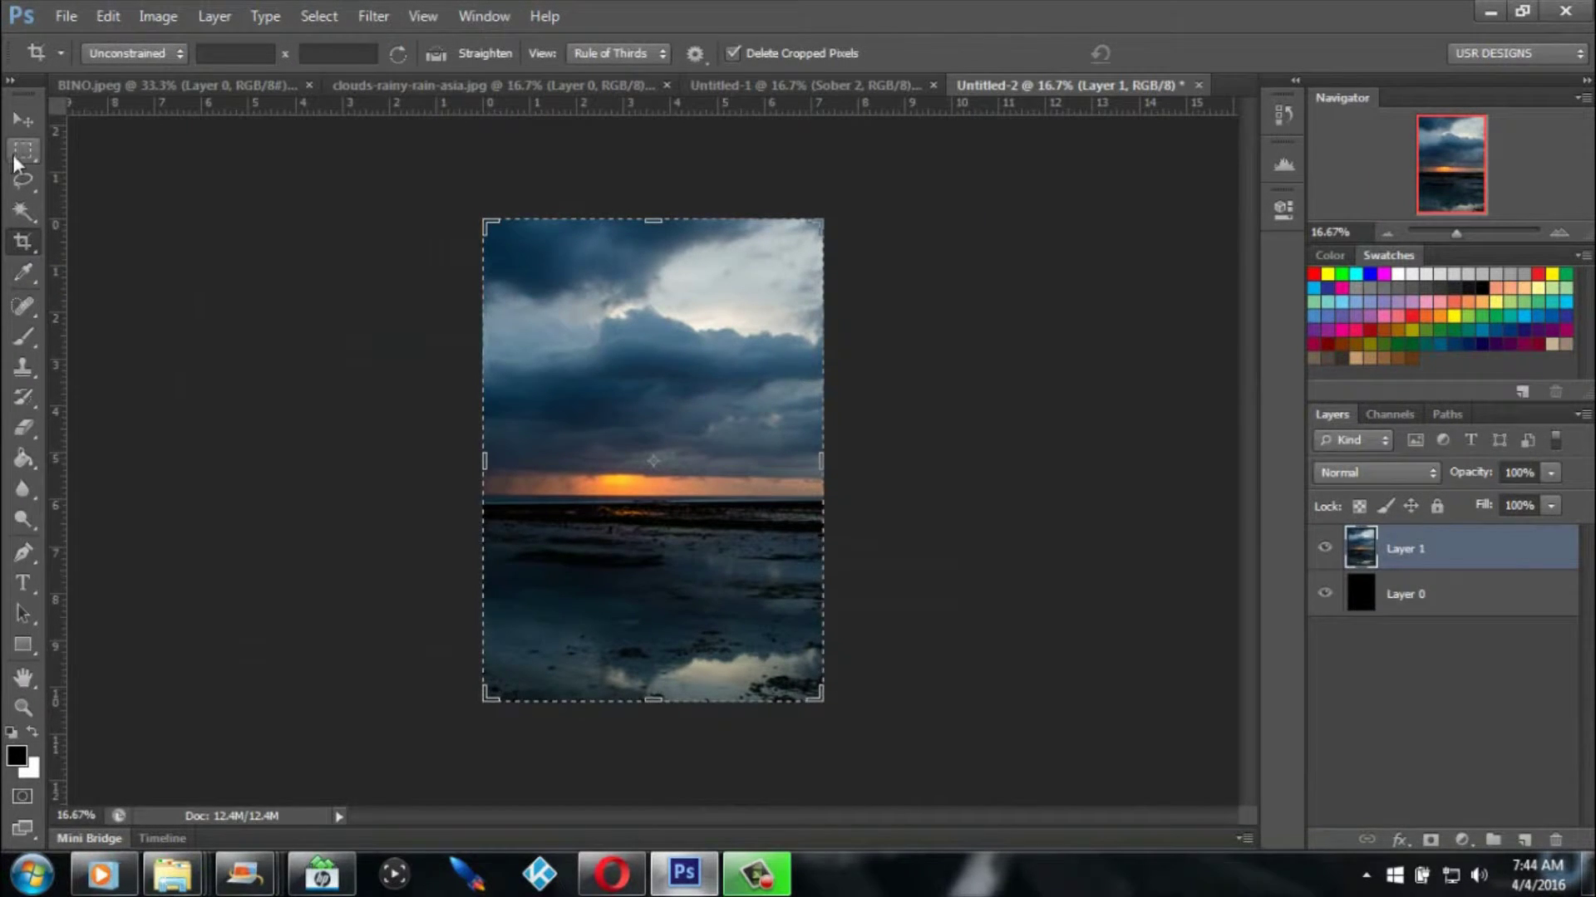
{"action": "left_click", "coordinate": [1325, 548]}
{"action": "left_click", "coordinate": [1325, 548]}
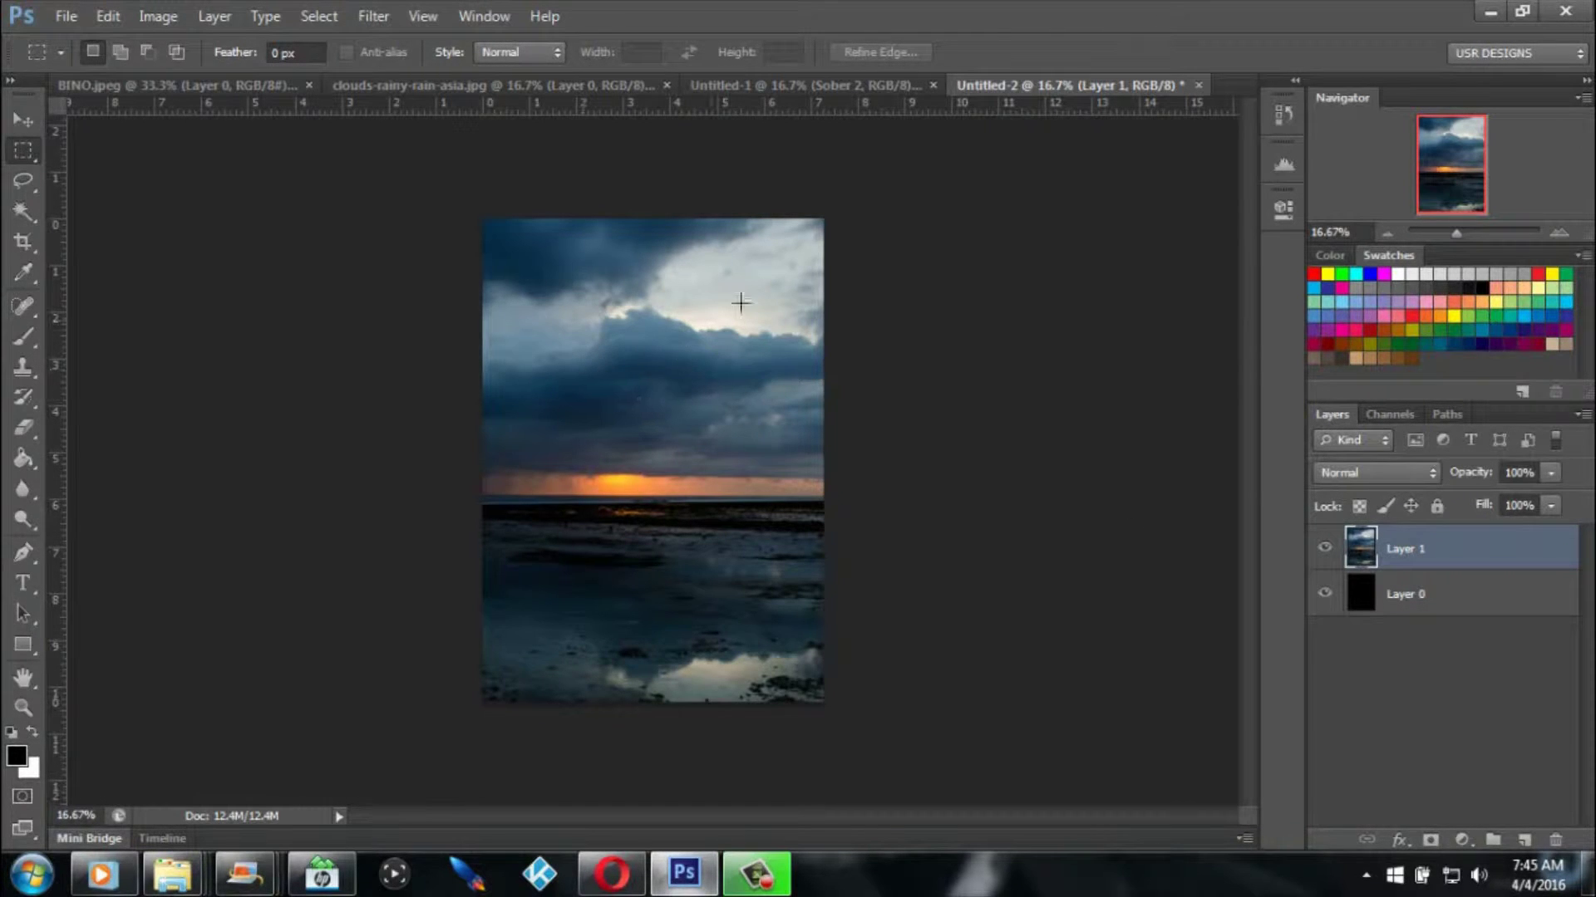
Copy the BINO.jpeg photo into Untitled-2 above the clouds and convert its layer to a smart object.
{"action": "left_click", "coordinate": [238, 88]}
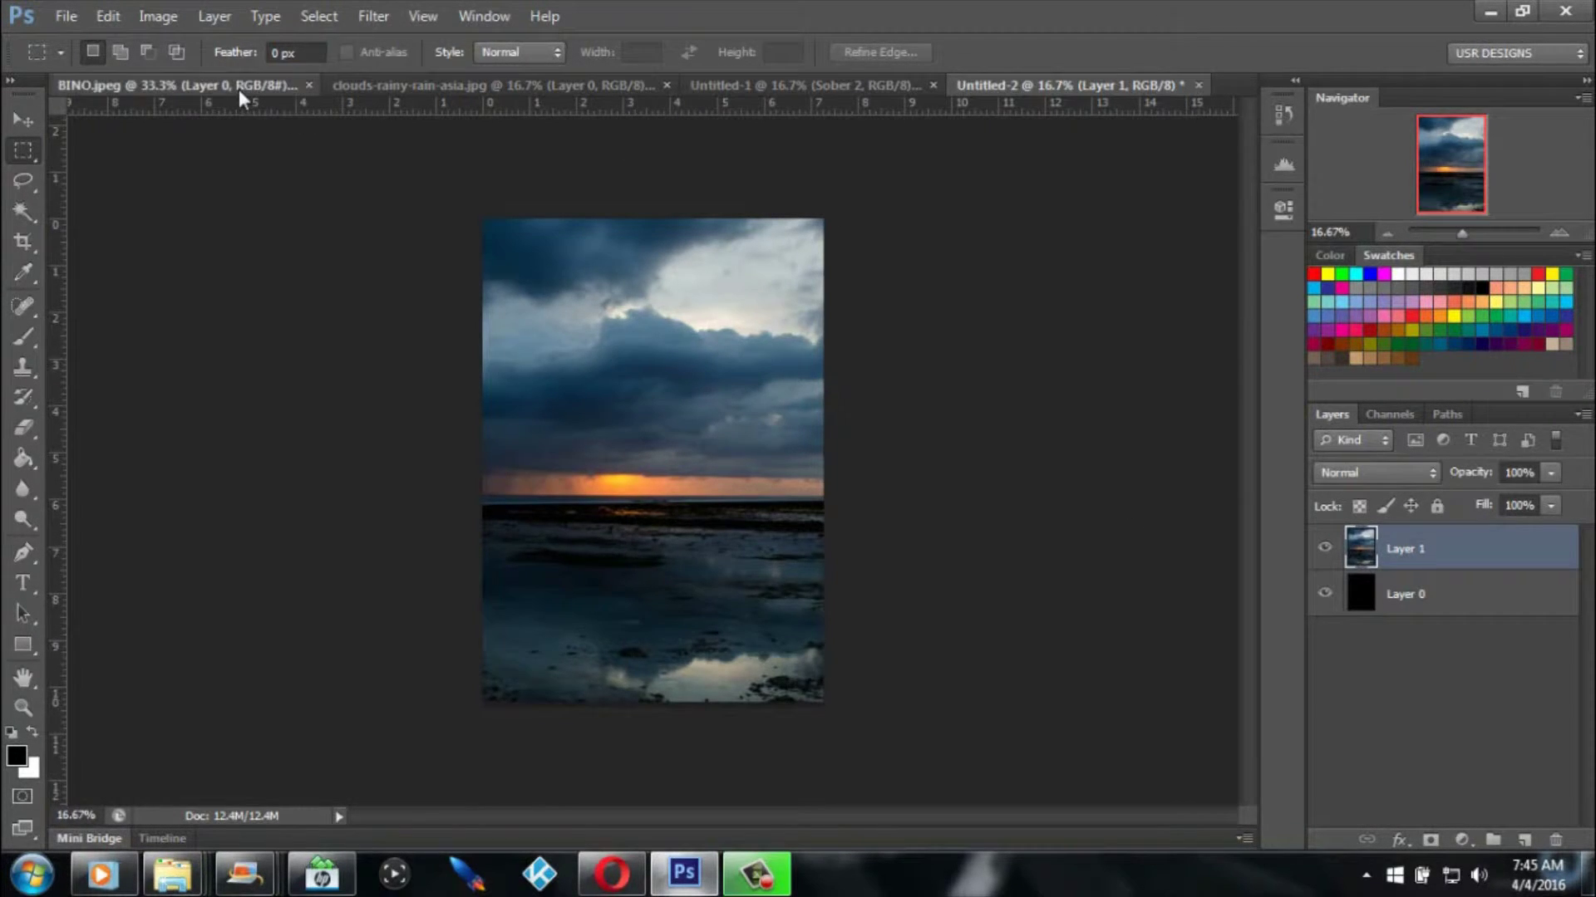
{"action": "left_click", "coordinate": [22, 120]}
{"action": "left_click_drag", "start_coordinate": [627, 309], "coordinate": [680, 378]}
{"action": "right_click", "coordinate": [1410, 544]}
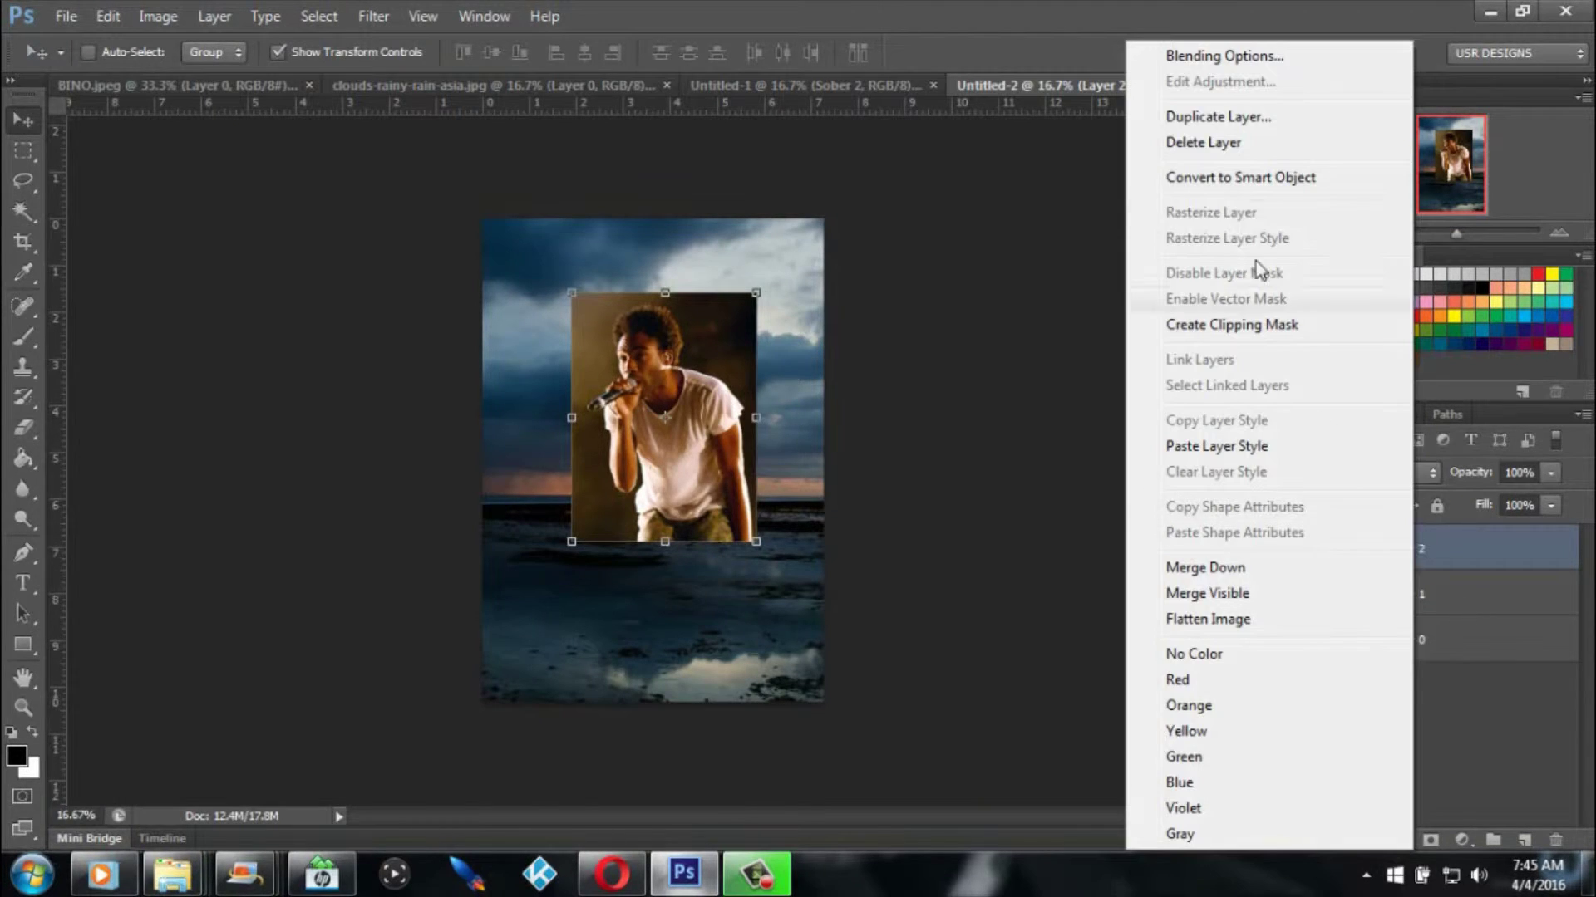
{"action": "left_click", "coordinate": [1253, 177]}
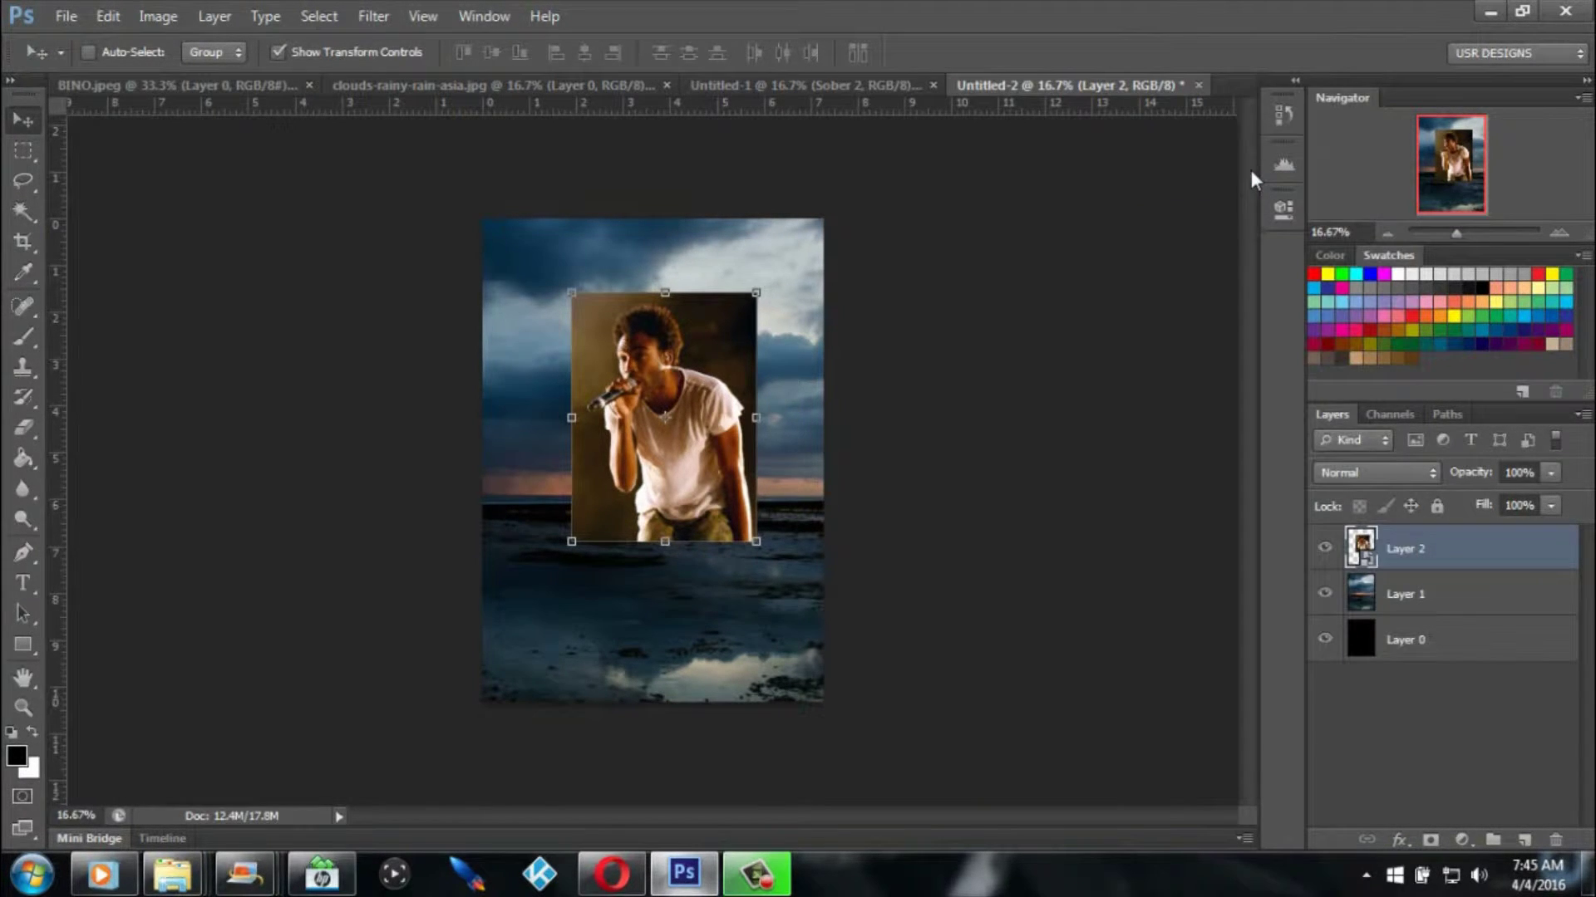
Scale the singer photo to about 223% and position it to cover the whole canvas, applying the transformation.
{"action": "key", "text": "ctrl+t"}
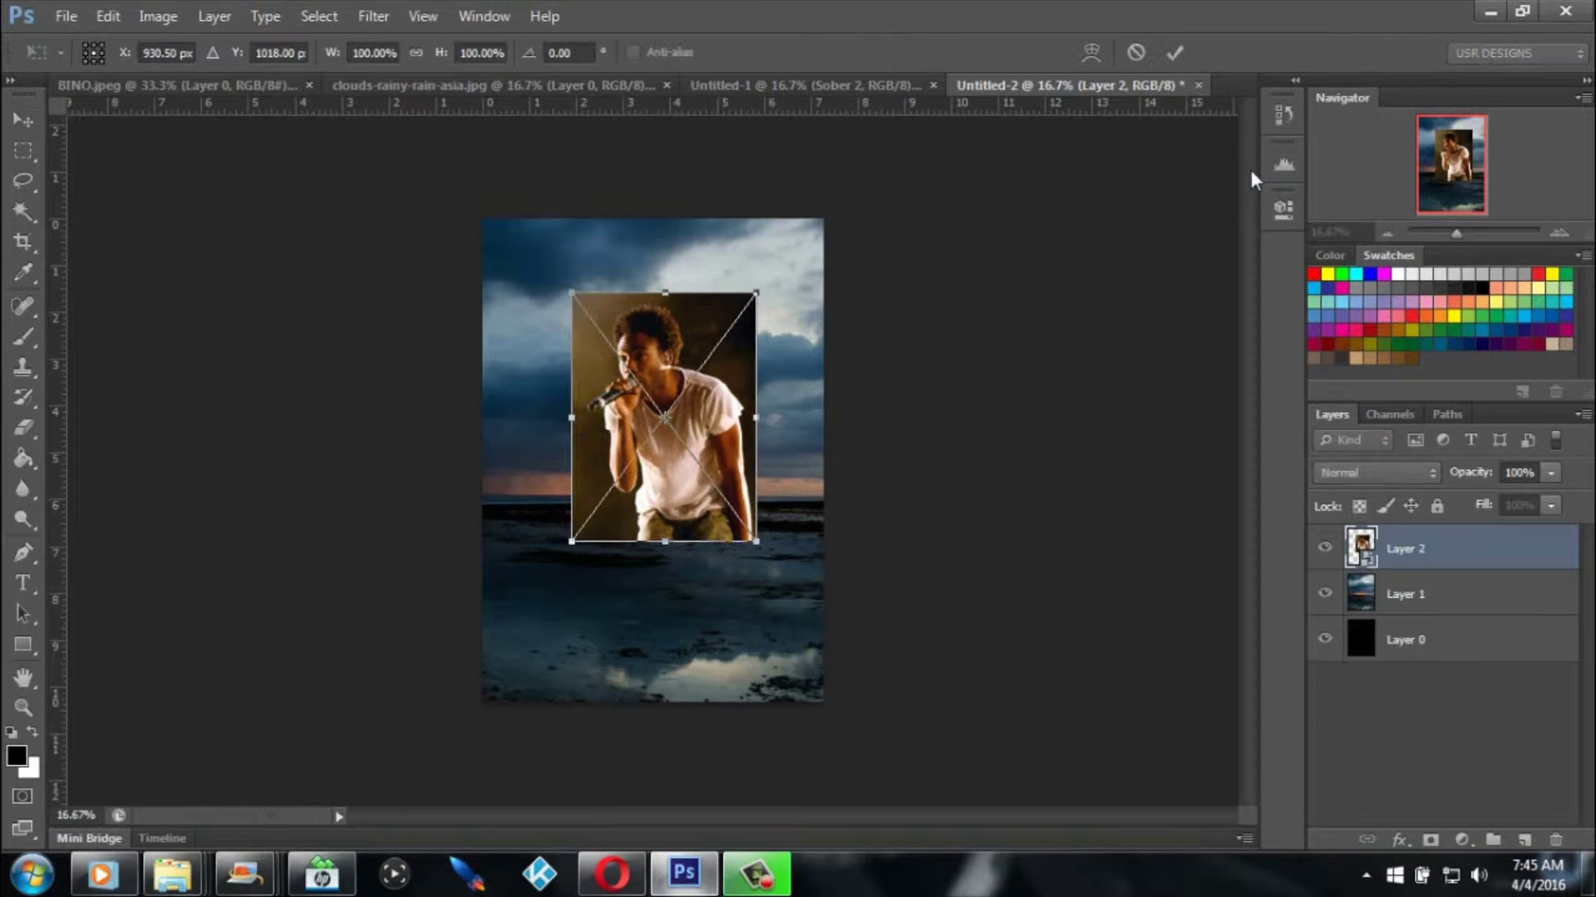
{"action": "left_click_drag", "start_coordinate": [755, 543], "coordinate": [1080, 763]}
{"action": "left_click_drag", "start_coordinate": [878, 588], "coordinate": [780, 466]}
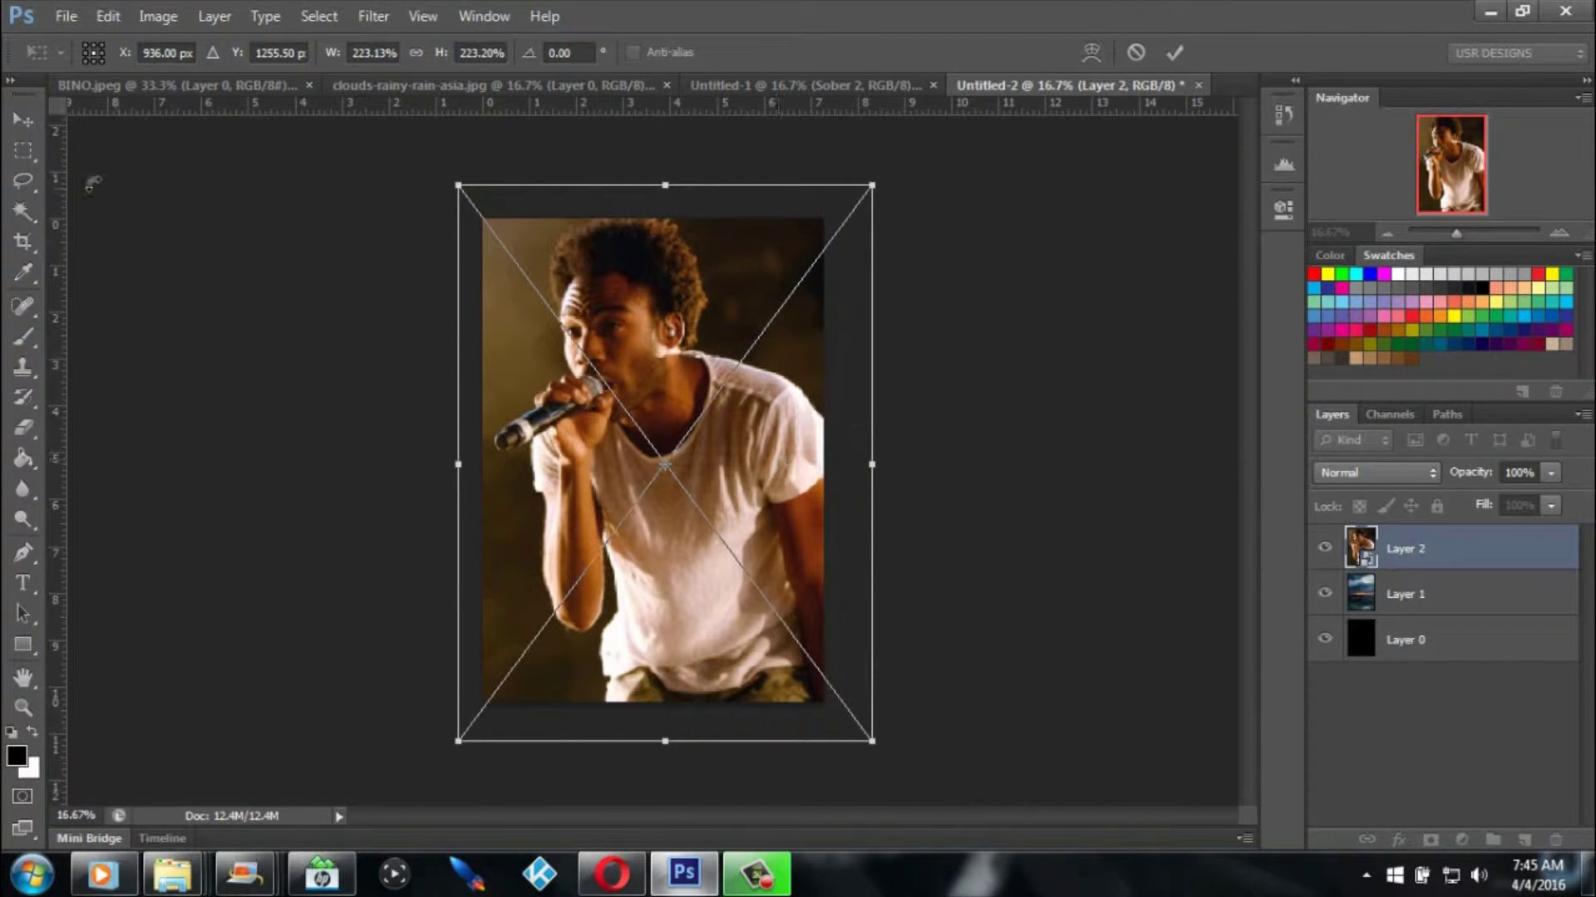
{"action": "left_click", "coordinate": [19, 129]}
{"action": "left_click", "coordinate": [674, 347]}
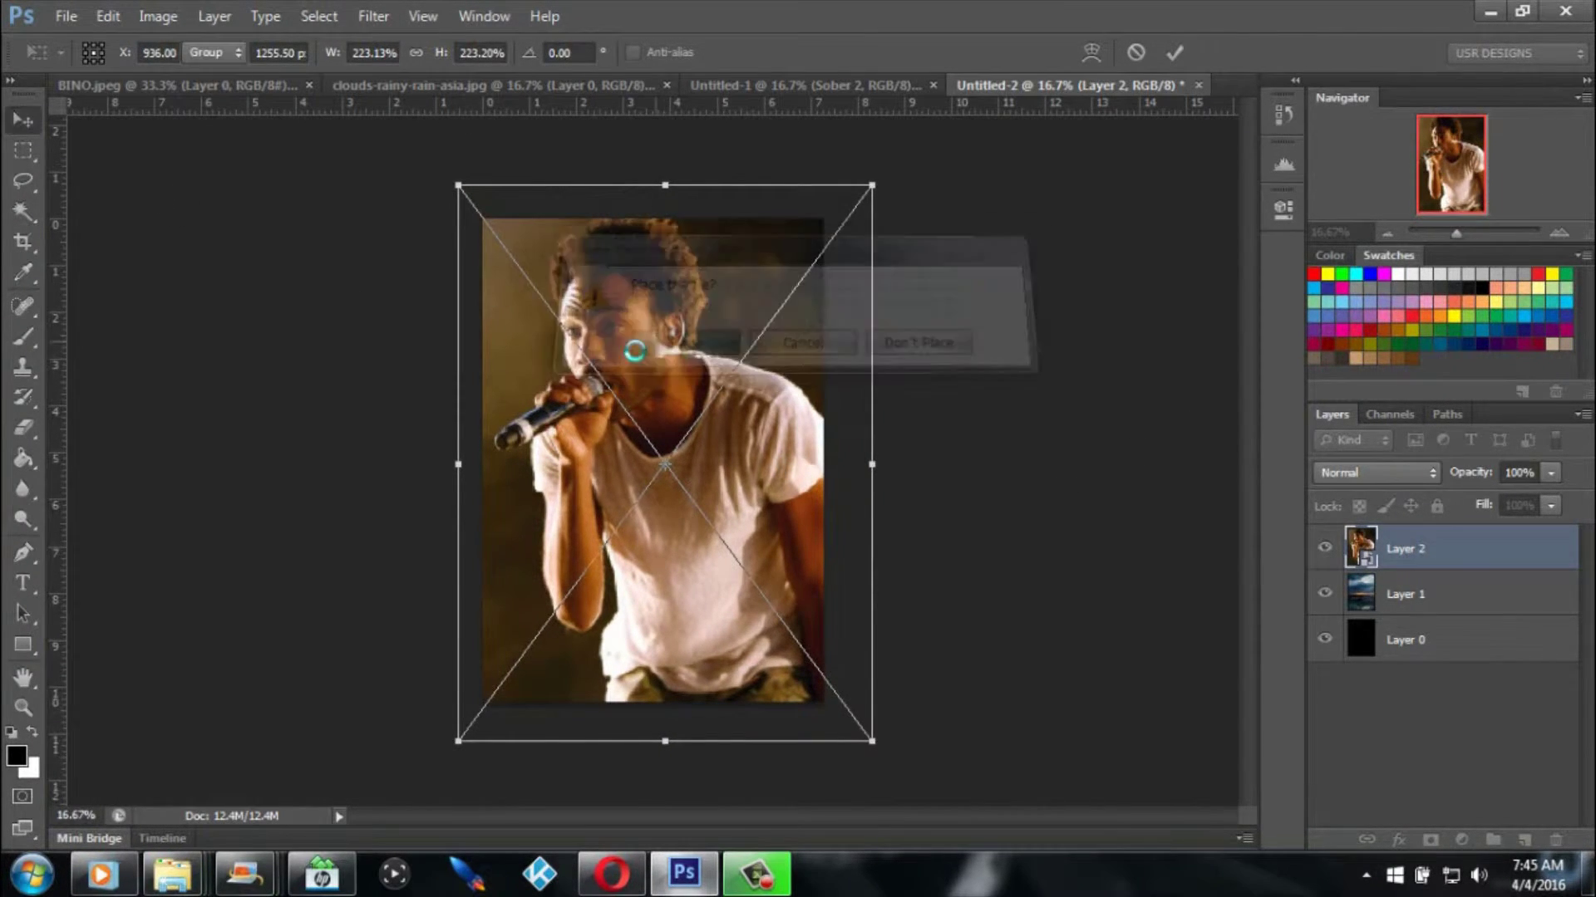
Rasterize the singer photo layer, trimmed to the canvas bounds, and move it beneath the clouds layer.
{"action": "right_click", "coordinate": [1454, 553]}
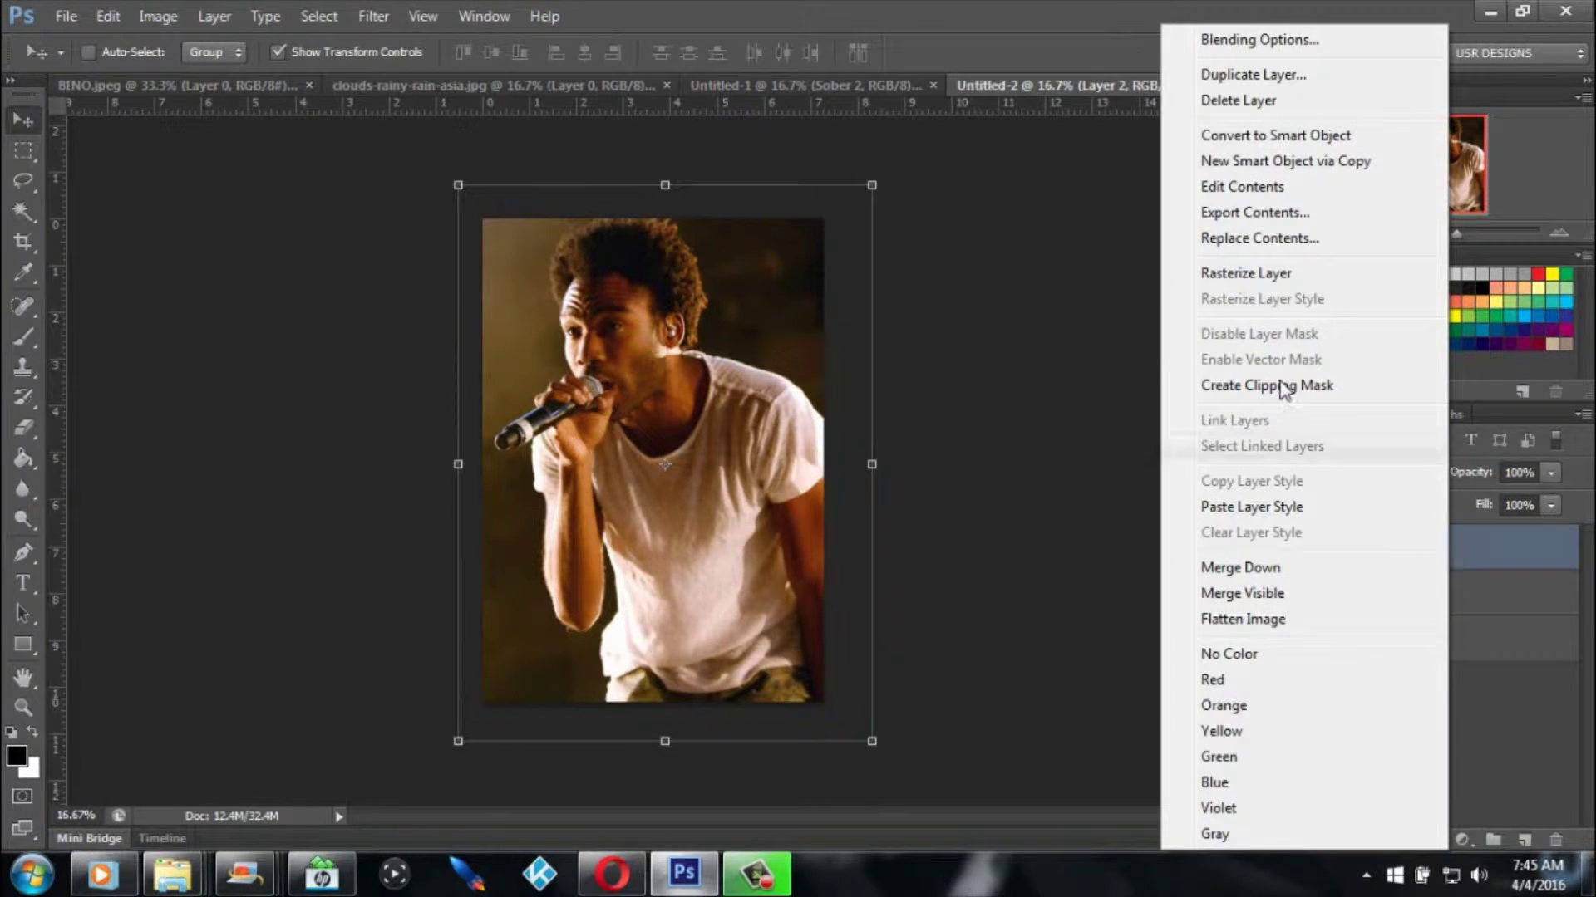
{"action": "left_click", "coordinate": [1245, 284]}
{"action": "left_click", "coordinate": [20, 243]}
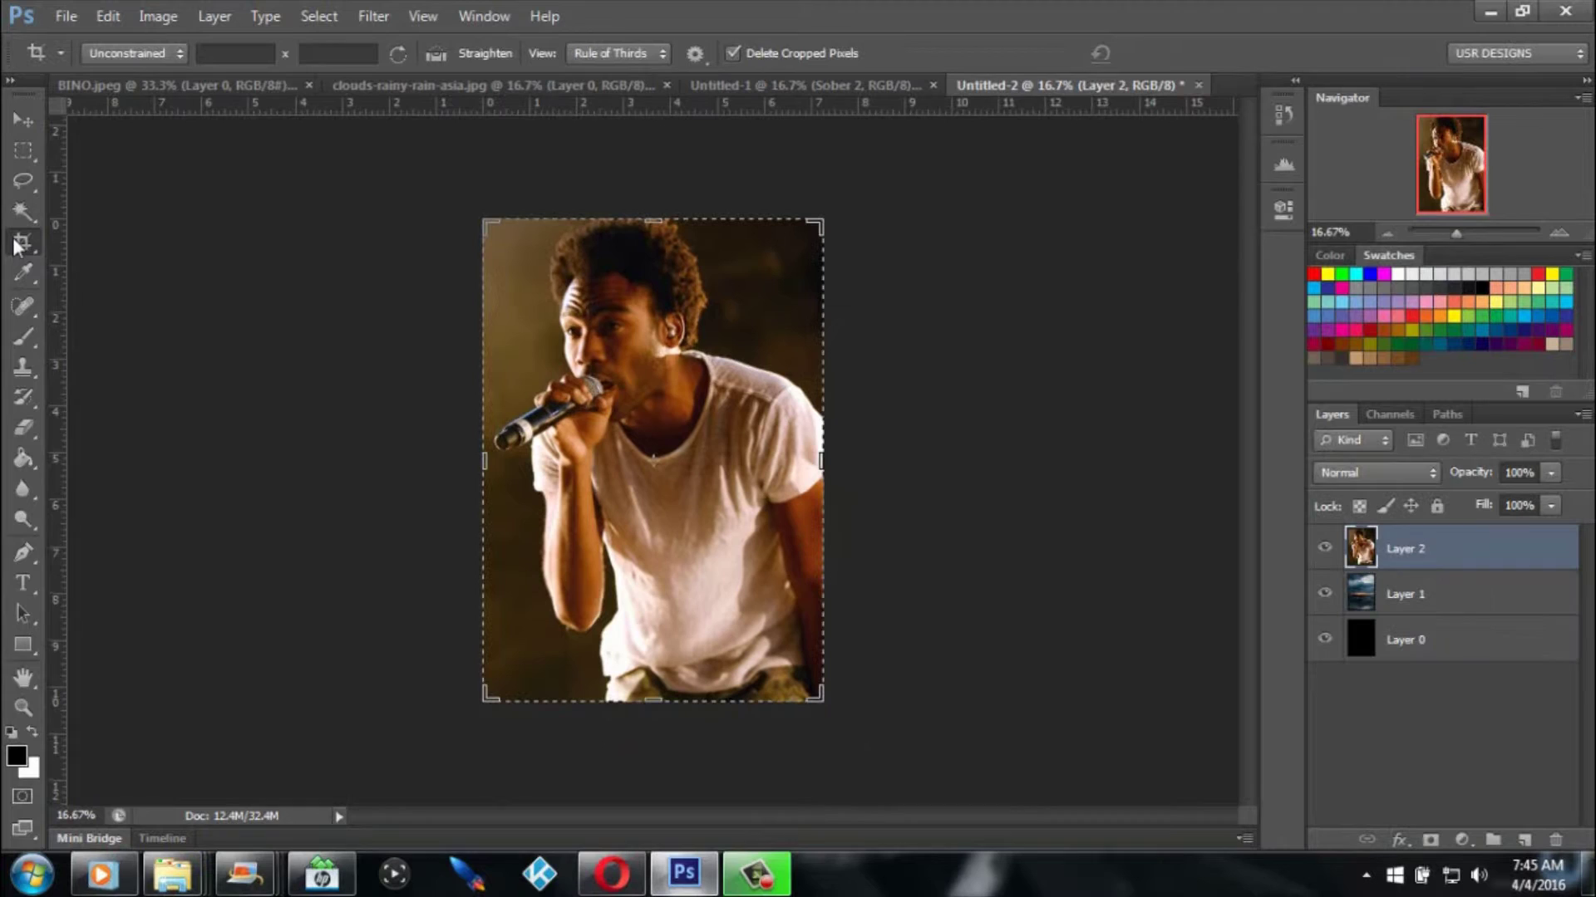
{"action": "left_click_drag", "start_coordinate": [1478, 555], "coordinate": [1497, 615]}
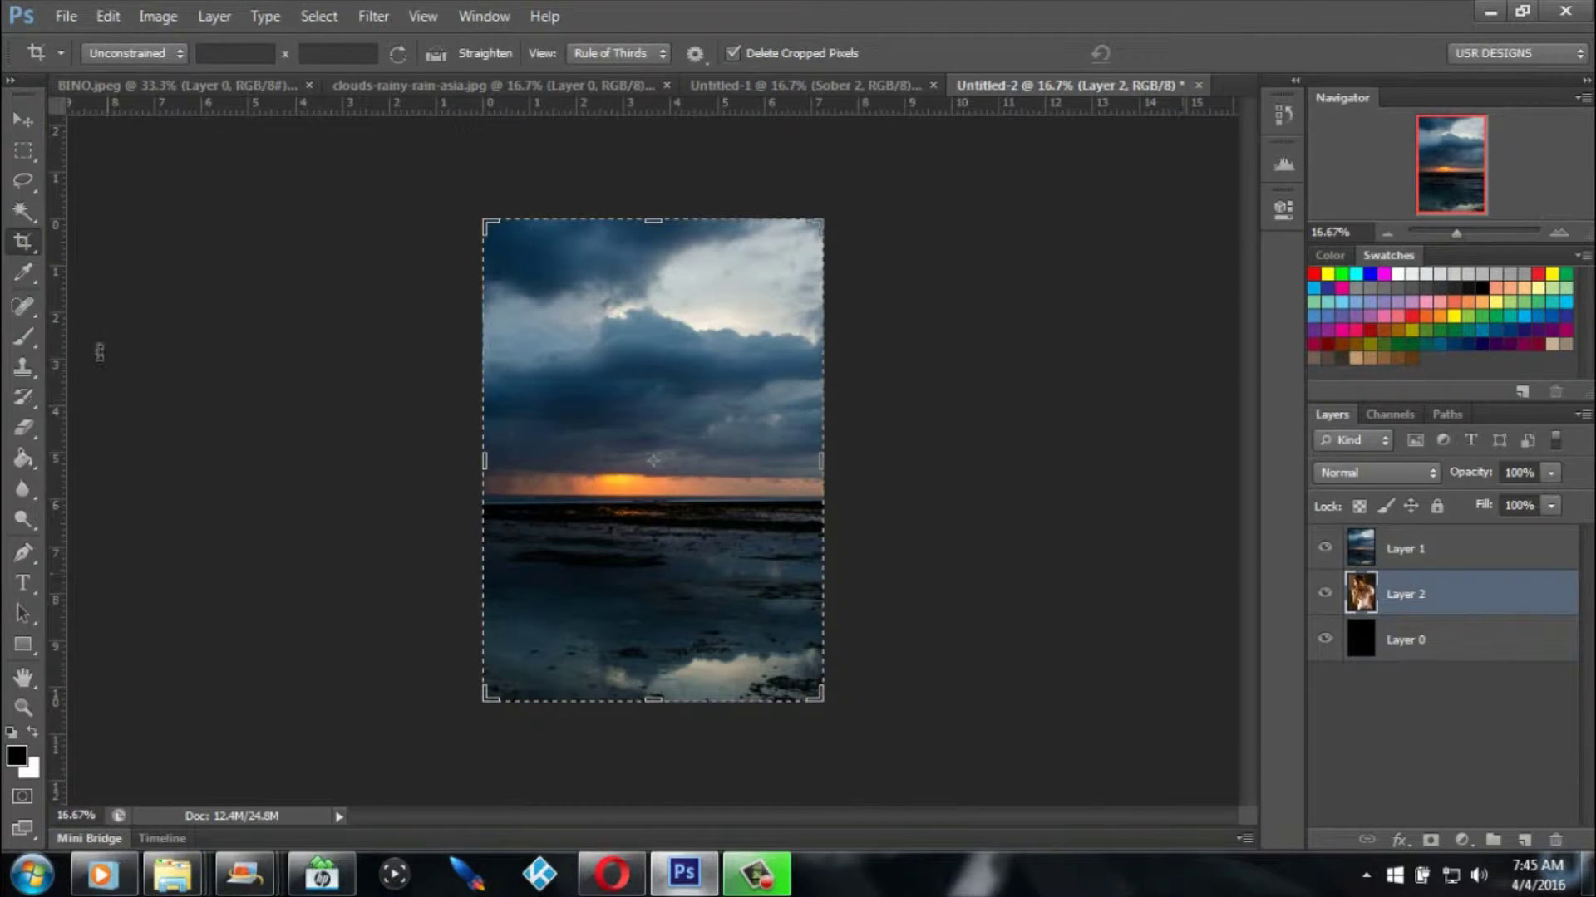
{"action": "left_click", "coordinate": [29, 151]}
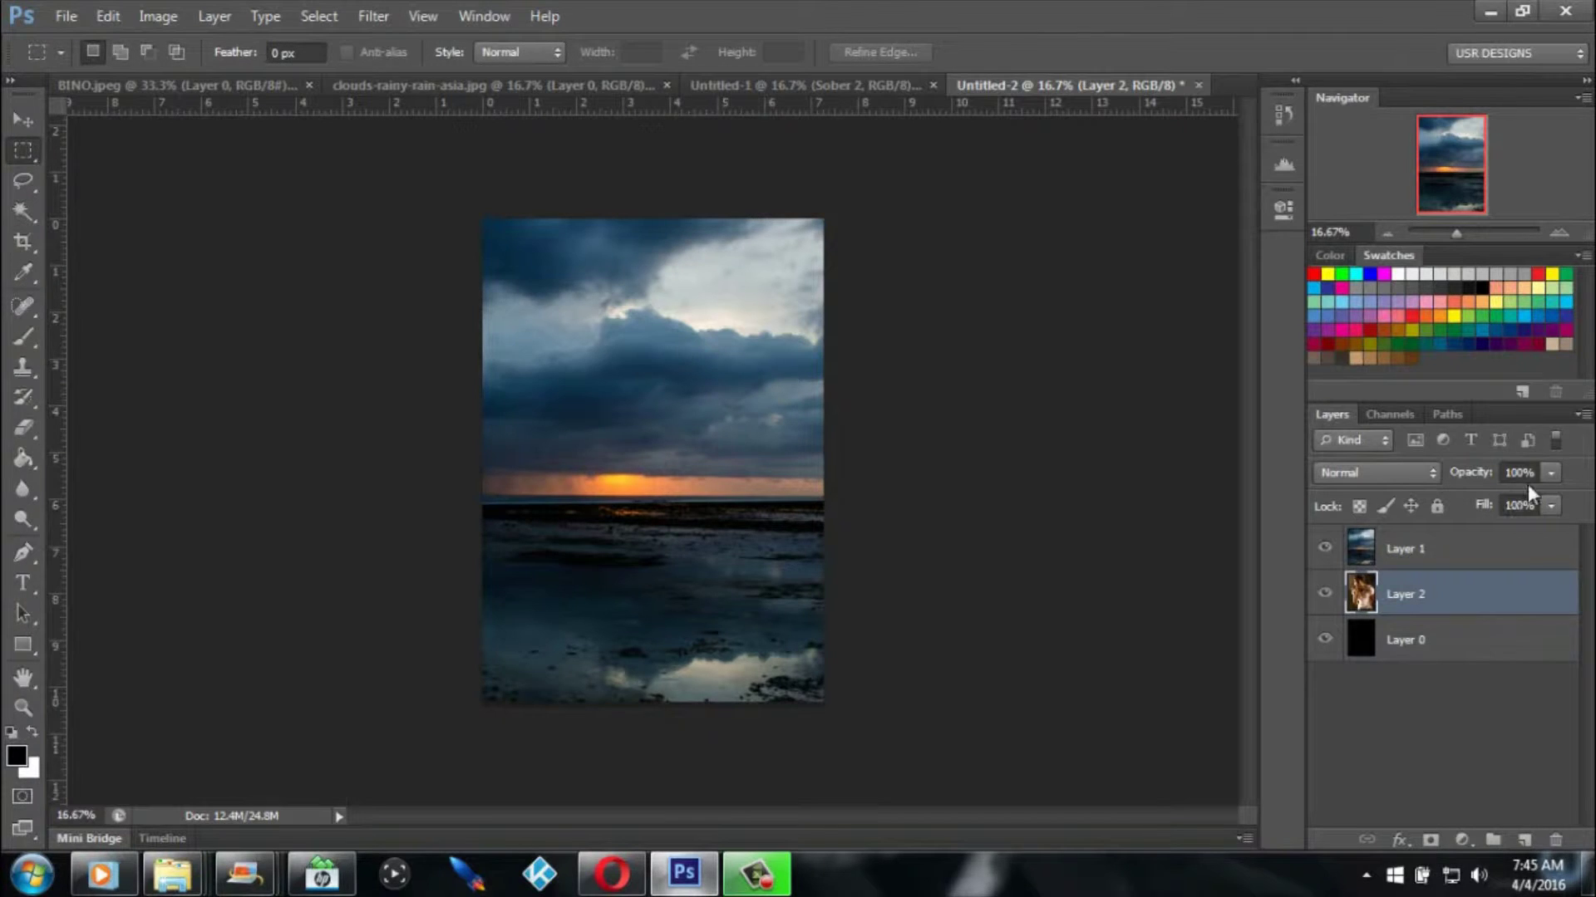
Preview the singer through the clouds layer at 70% opacity and restore the clouds layer to 100%.
{"action": "left_click", "coordinate": [1519, 560]}
{"action": "left_click", "coordinate": [1551, 472]}
{"action": "left_click_drag", "start_coordinate": [1548, 502], "coordinate": [1514, 517]}
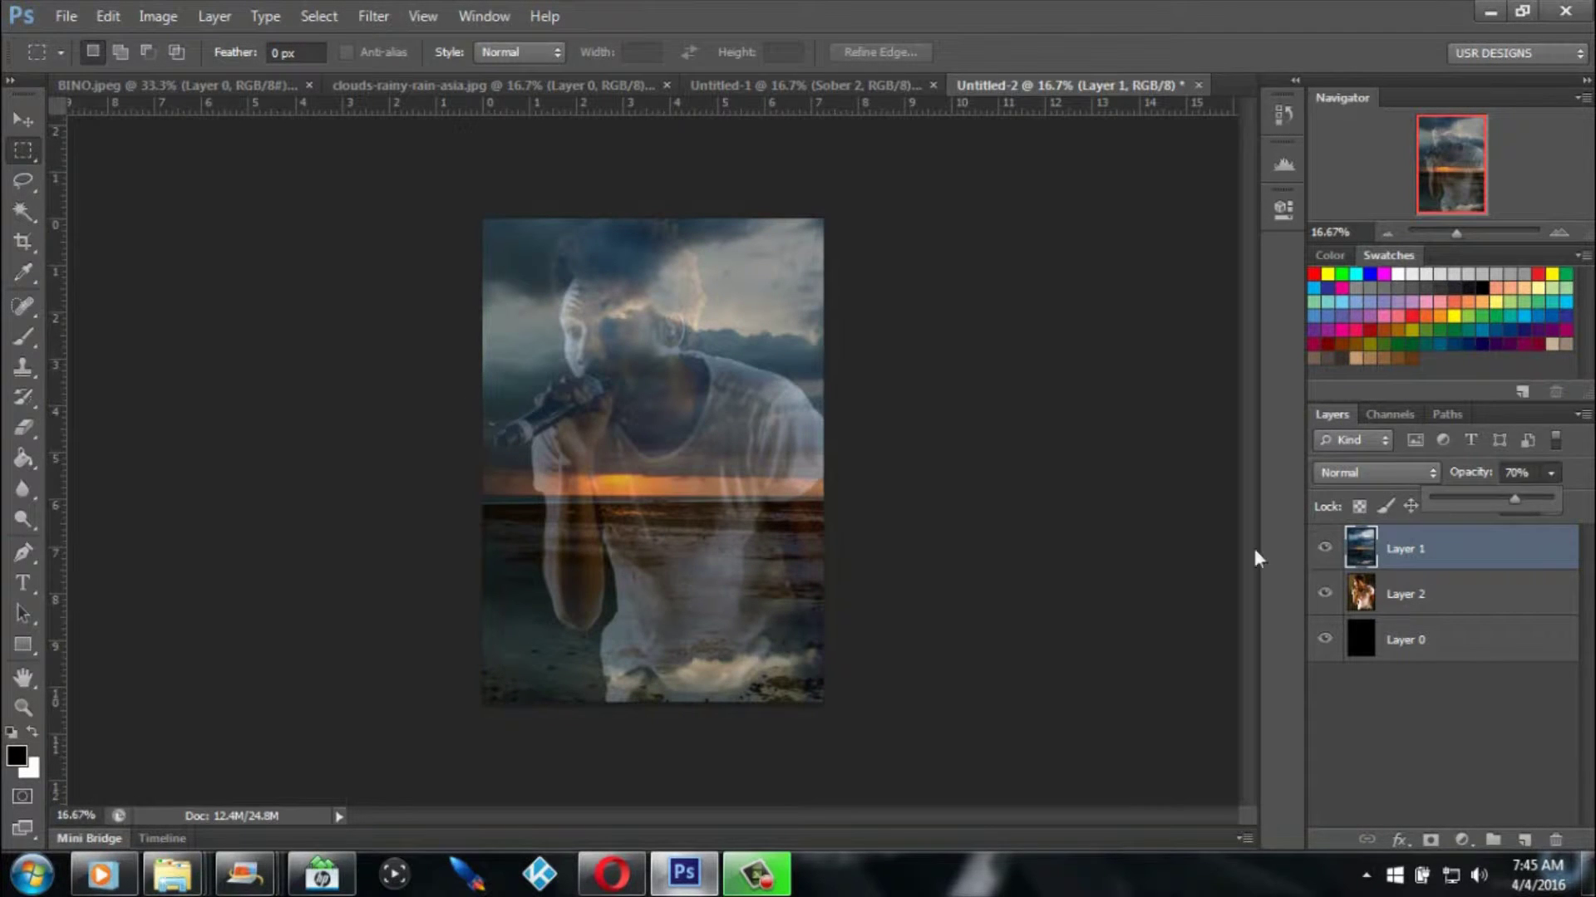
{"action": "left_click_drag", "start_coordinate": [1522, 497], "coordinate": [1553, 498]}
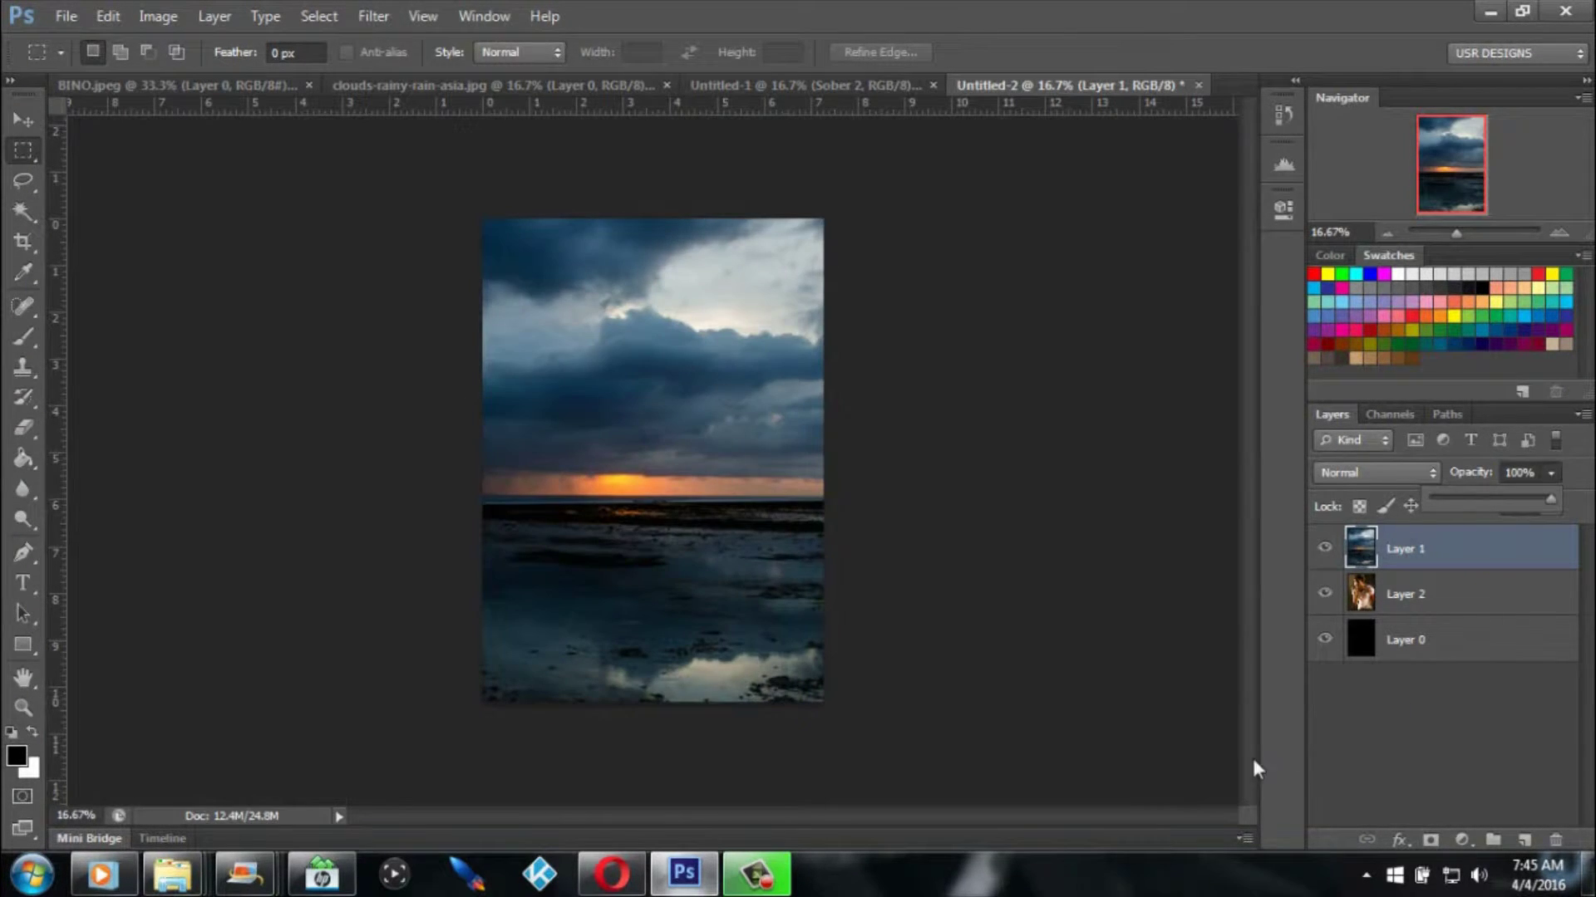
{"action": "left_click", "coordinate": [1254, 763]}
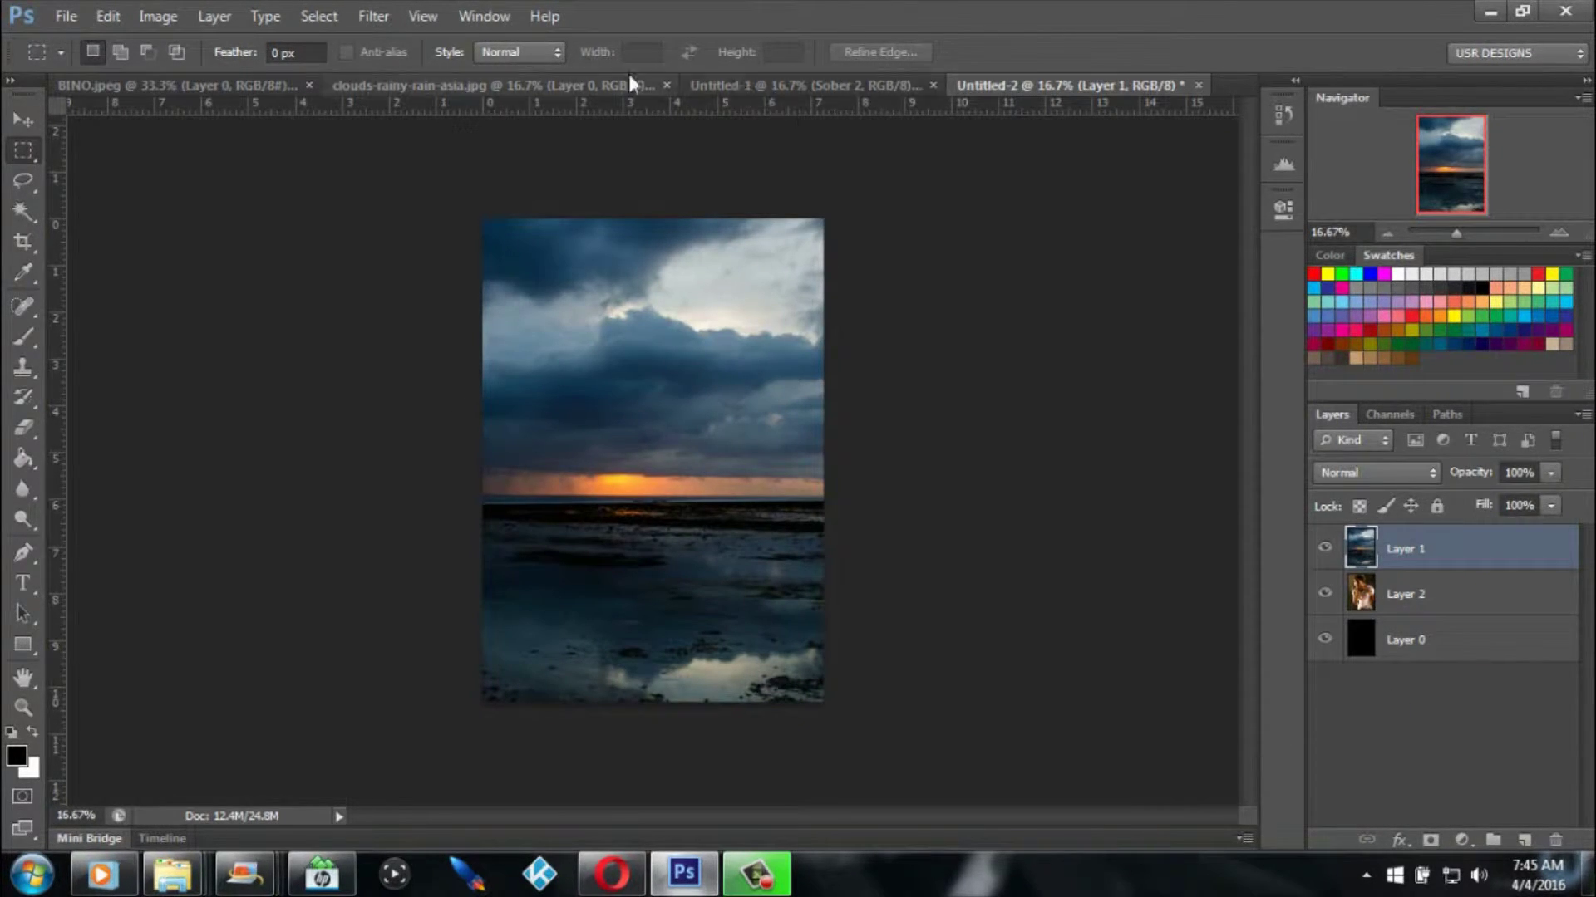
Review the finished Sober 2 poster in Untitled-1 and add a layer mask to the clouds layer in Untitled-2.
{"action": "left_click", "coordinate": [806, 87]}
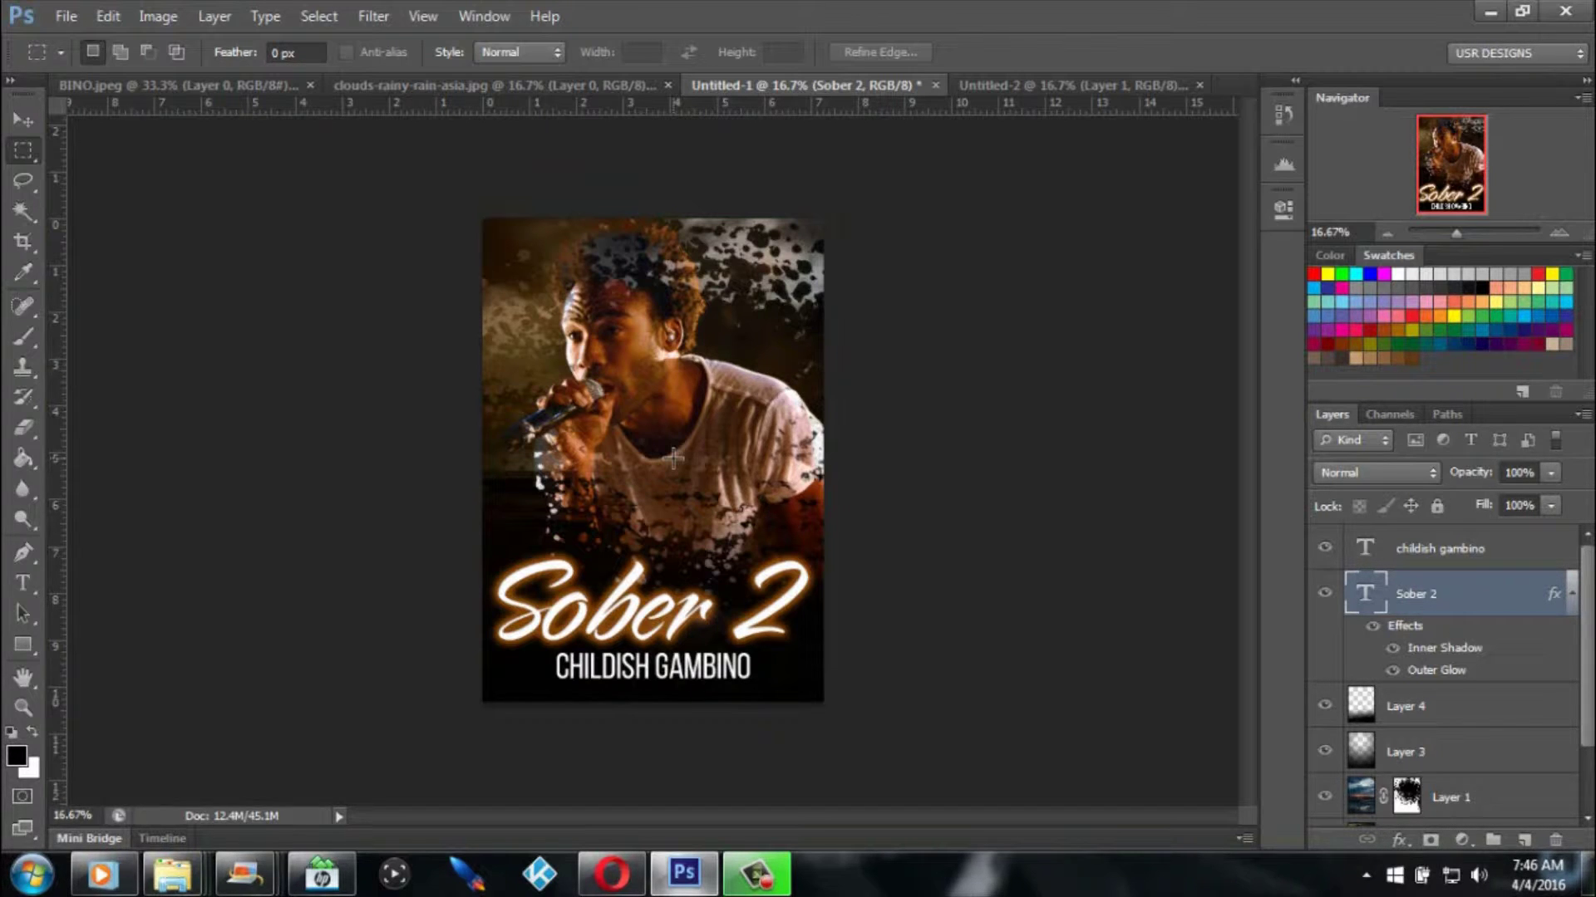
{"action": "left_click", "coordinate": [1090, 83]}
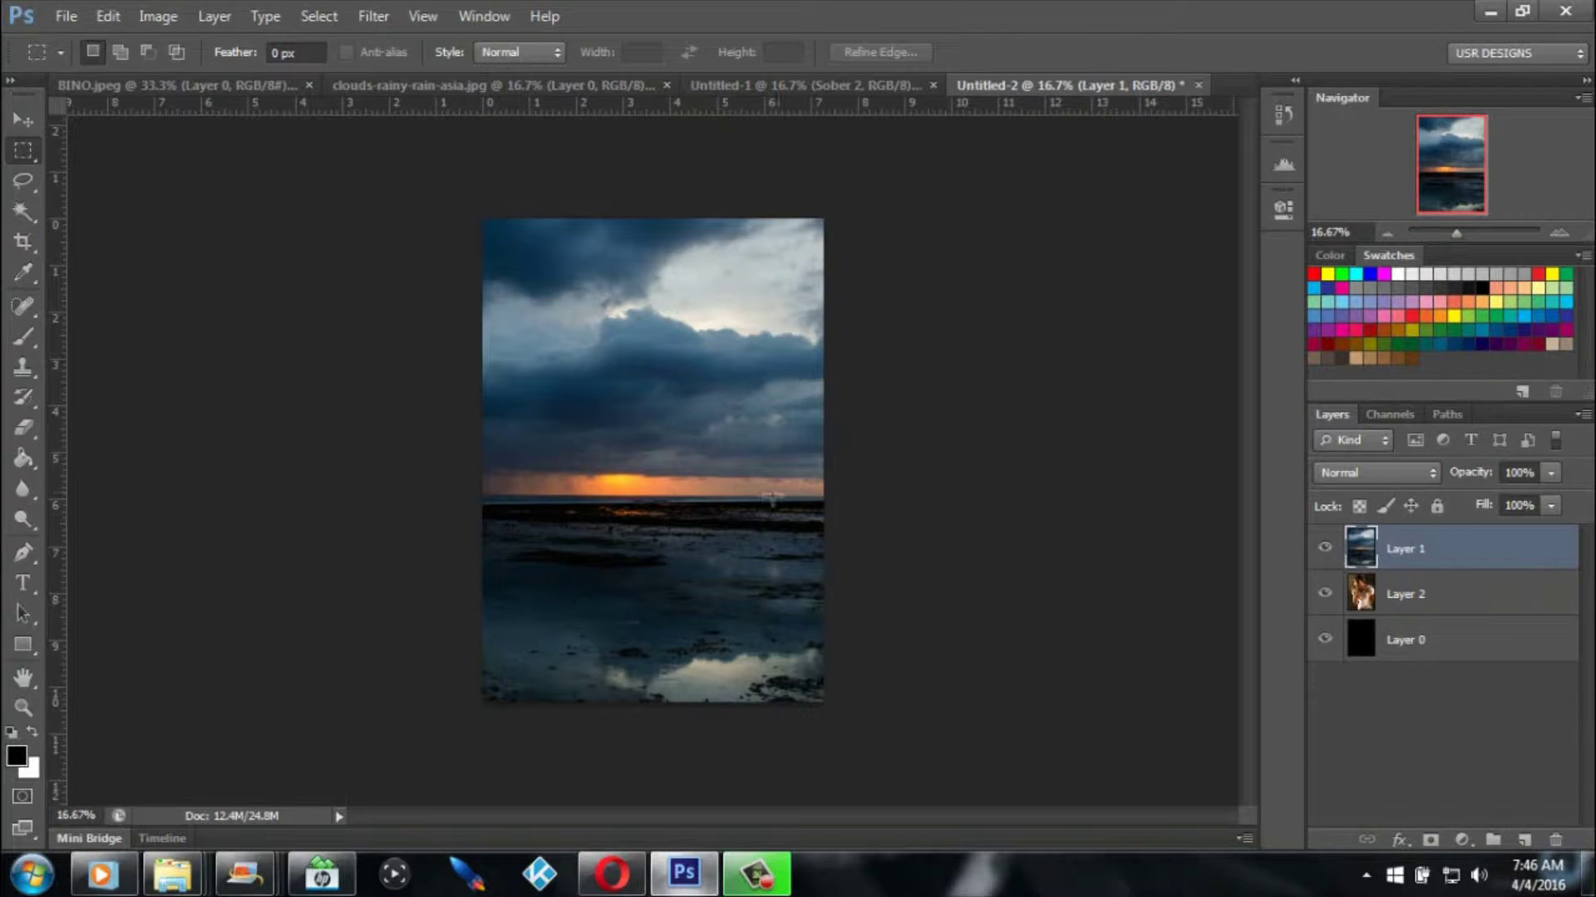
{"action": "left_click", "coordinate": [1427, 841]}
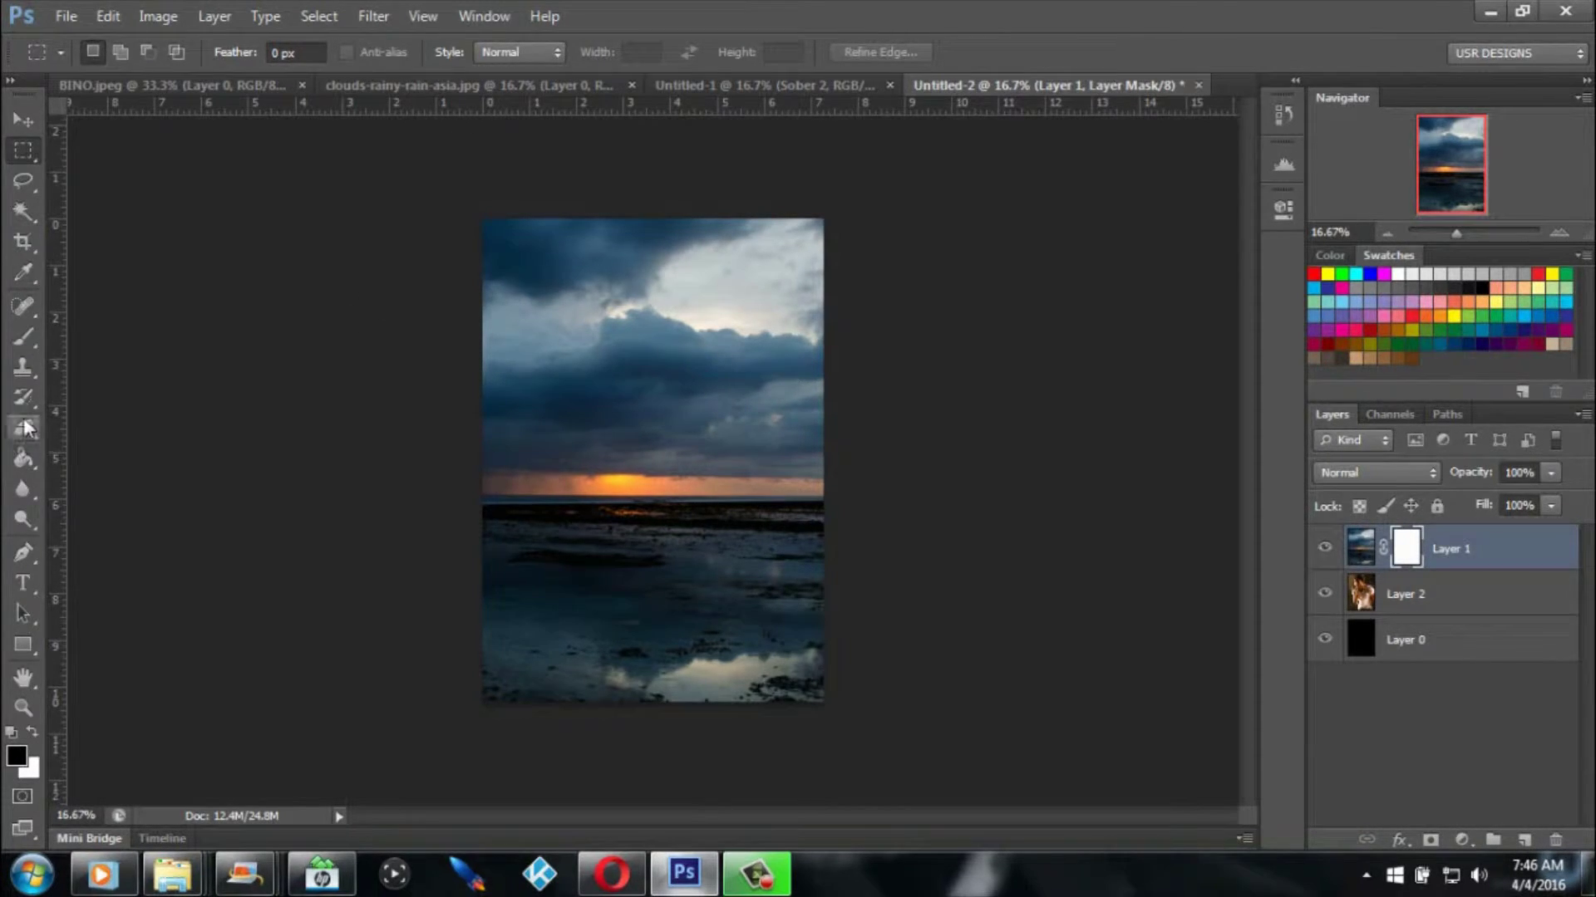
Choose the 1431 splatter tip for the Brush tool and set its size to 2912 px.
{"action": "left_click", "coordinate": [30, 334]}
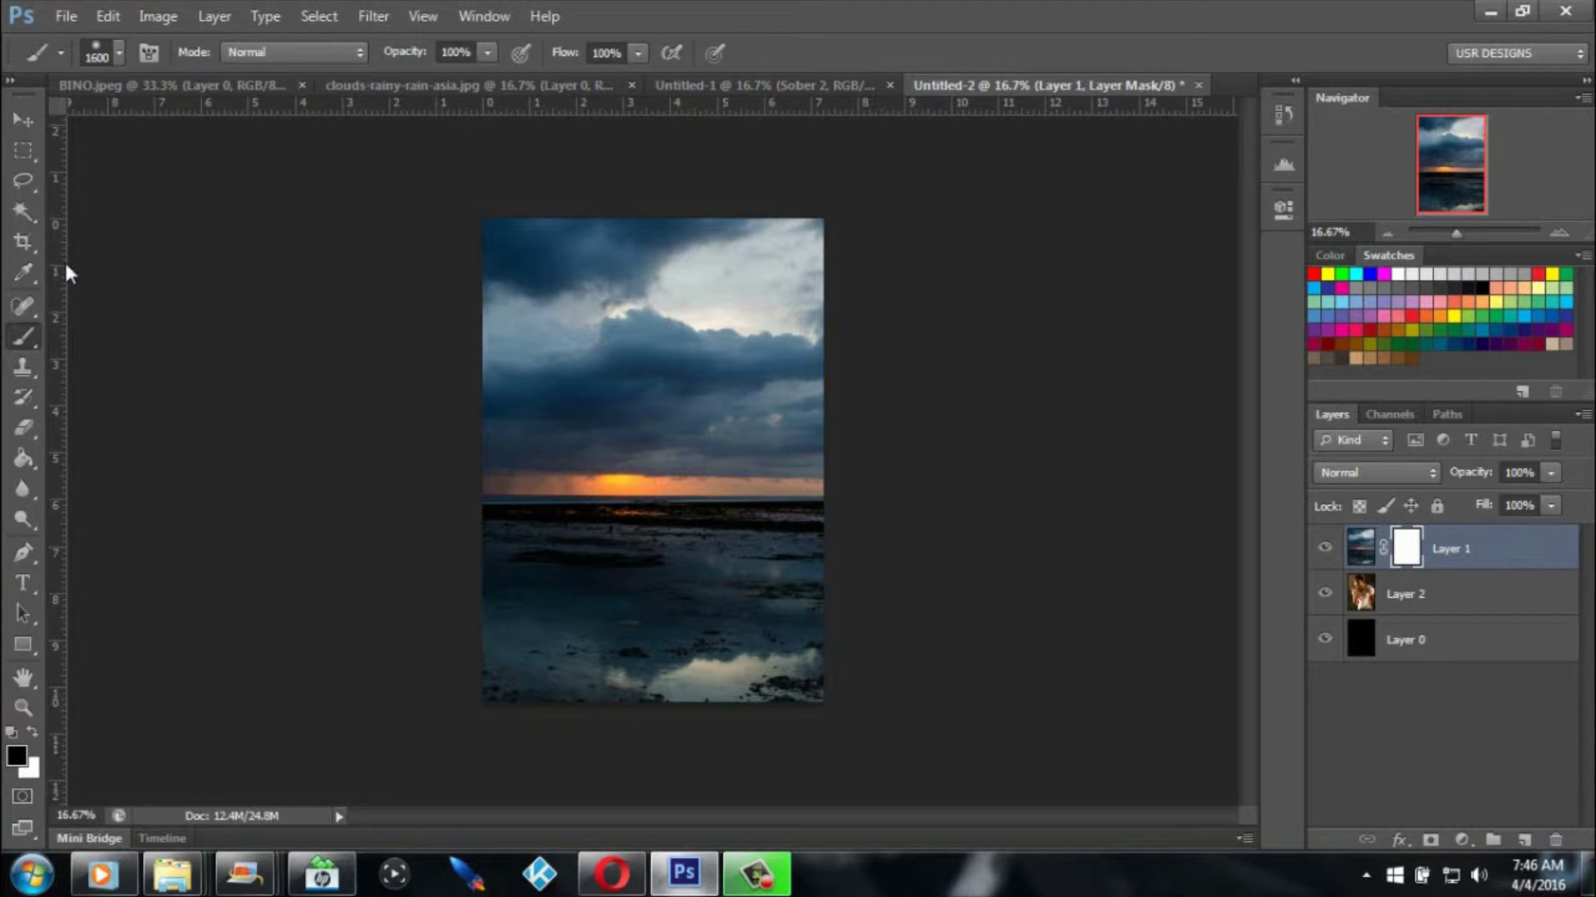
{"action": "left_click", "coordinate": [119, 57]}
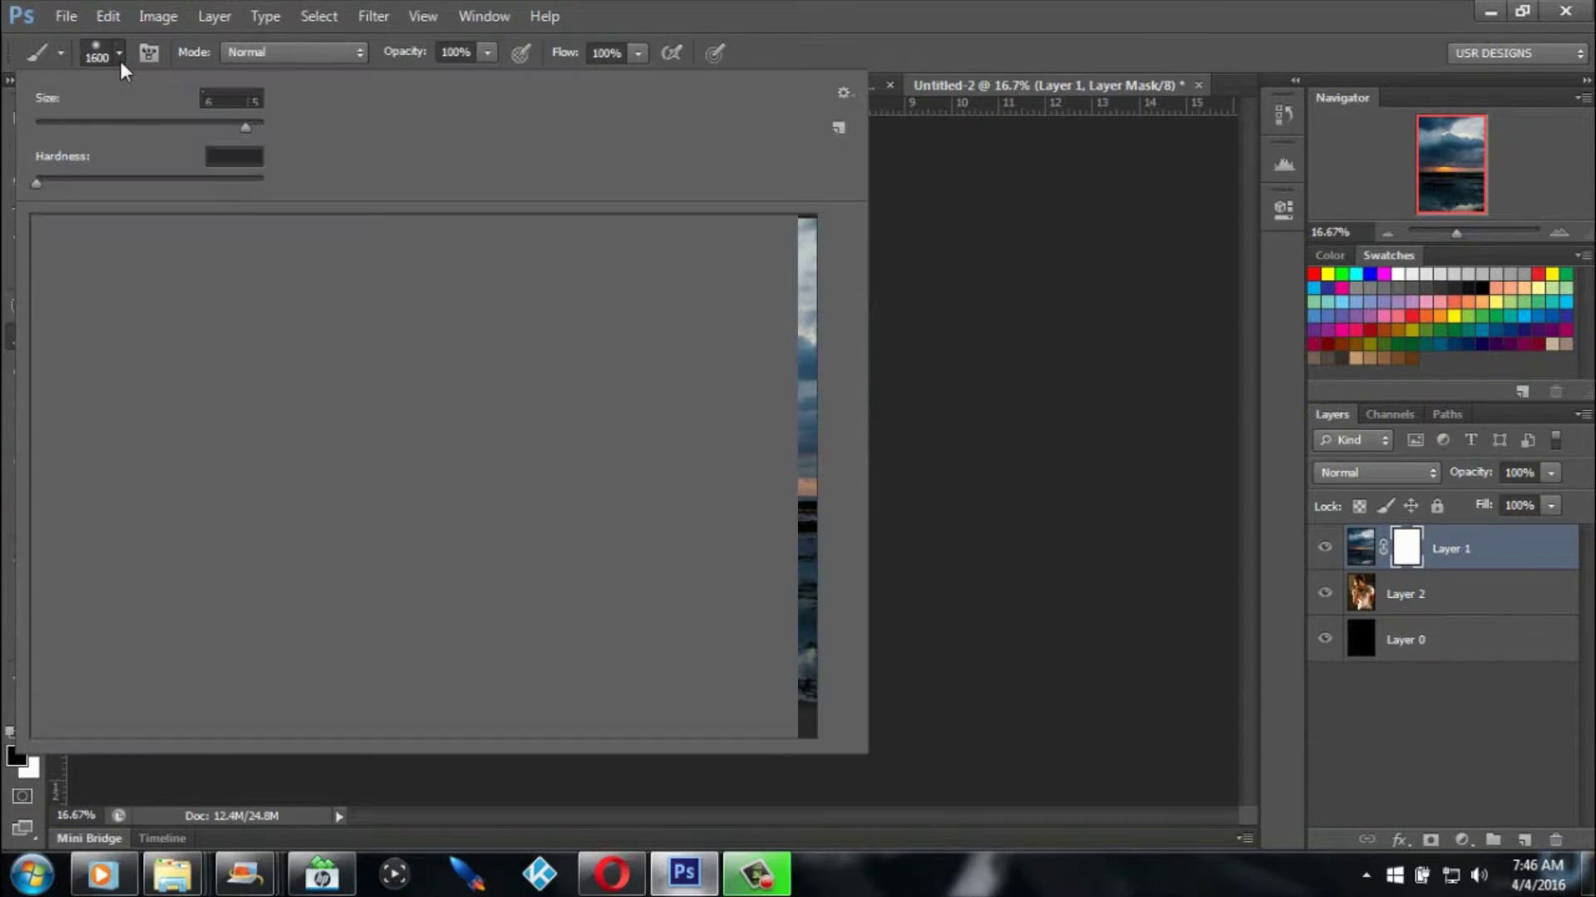
{"action": "left_click_drag", "start_coordinate": [806, 271], "coordinate": [806, 361]}
{"action": "left_click", "coordinate": [758, 461]}
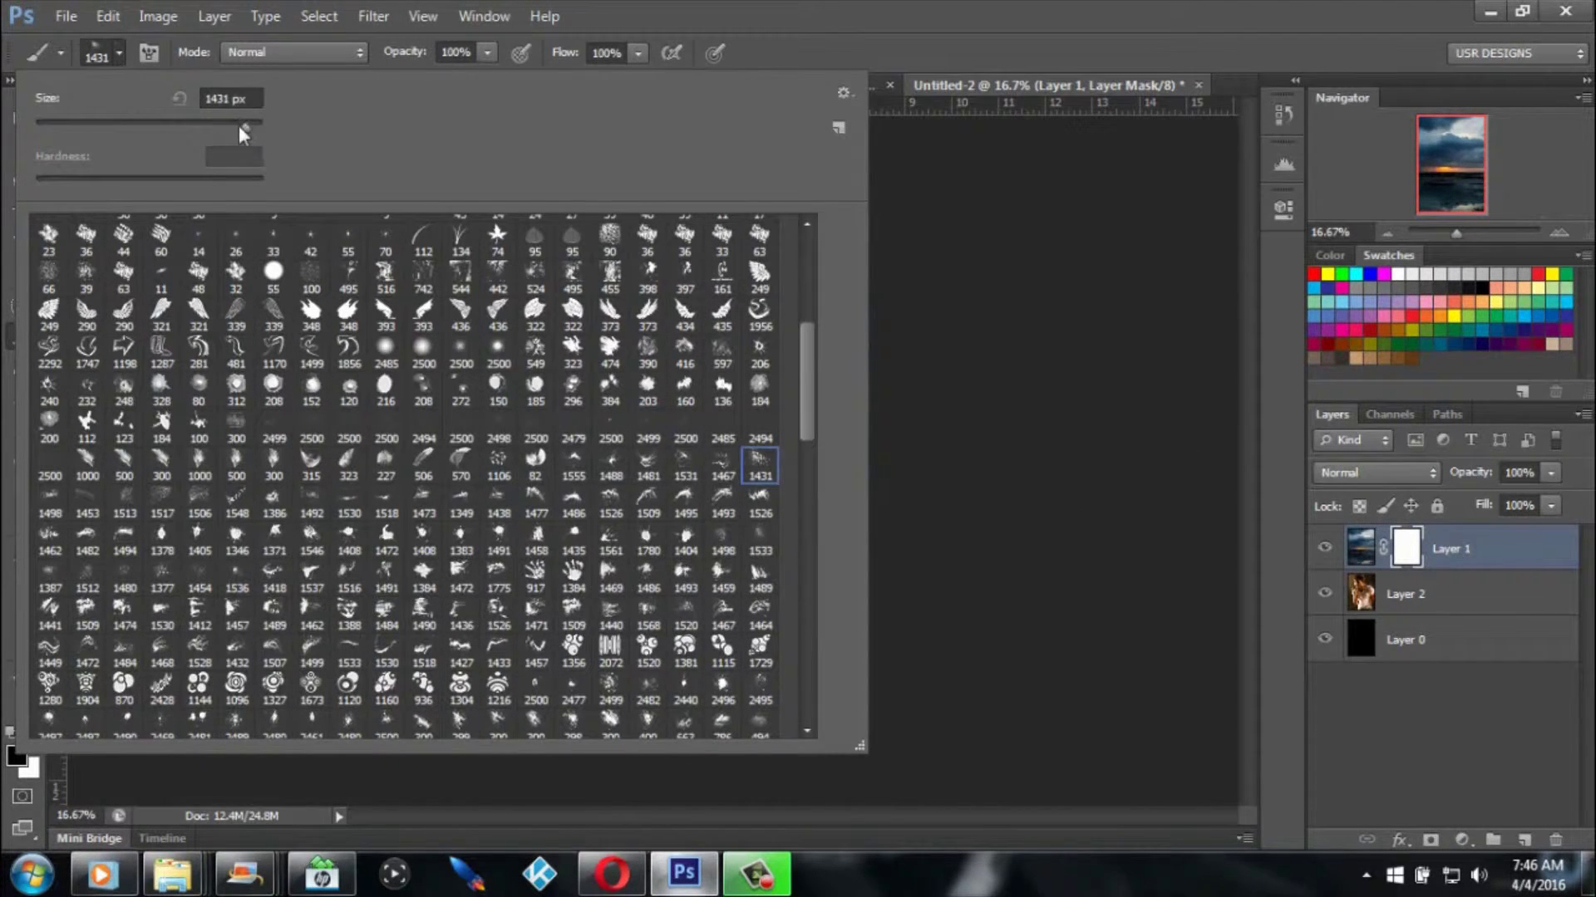
{"action": "left_click_drag", "start_coordinate": [247, 127], "coordinate": [250, 124]}
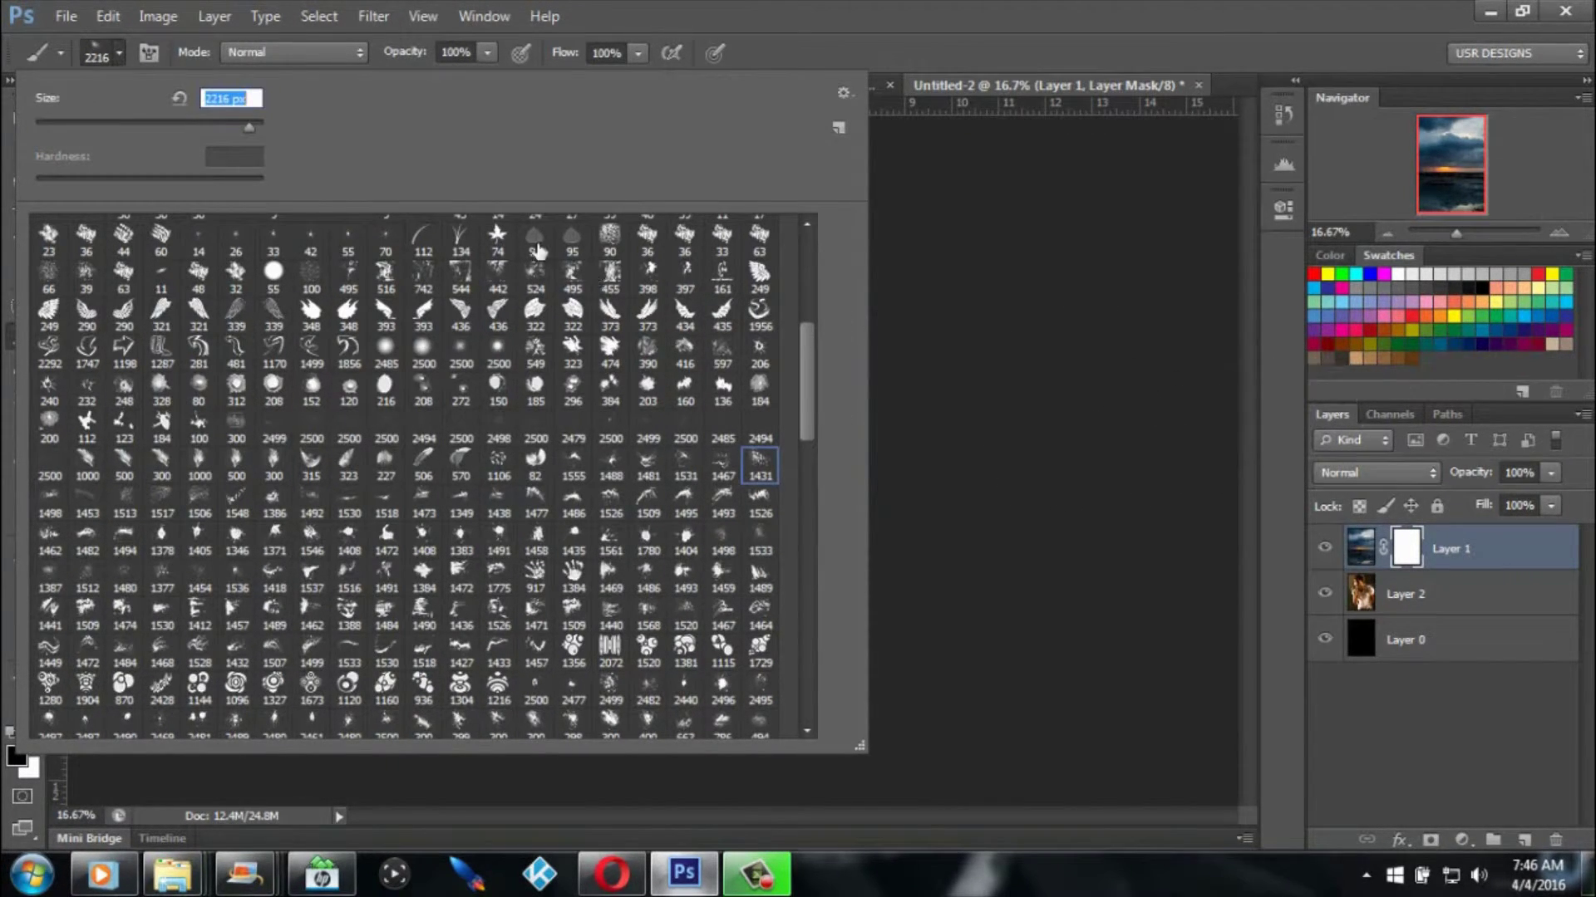
{"action": "left_click", "coordinate": [251, 123]}
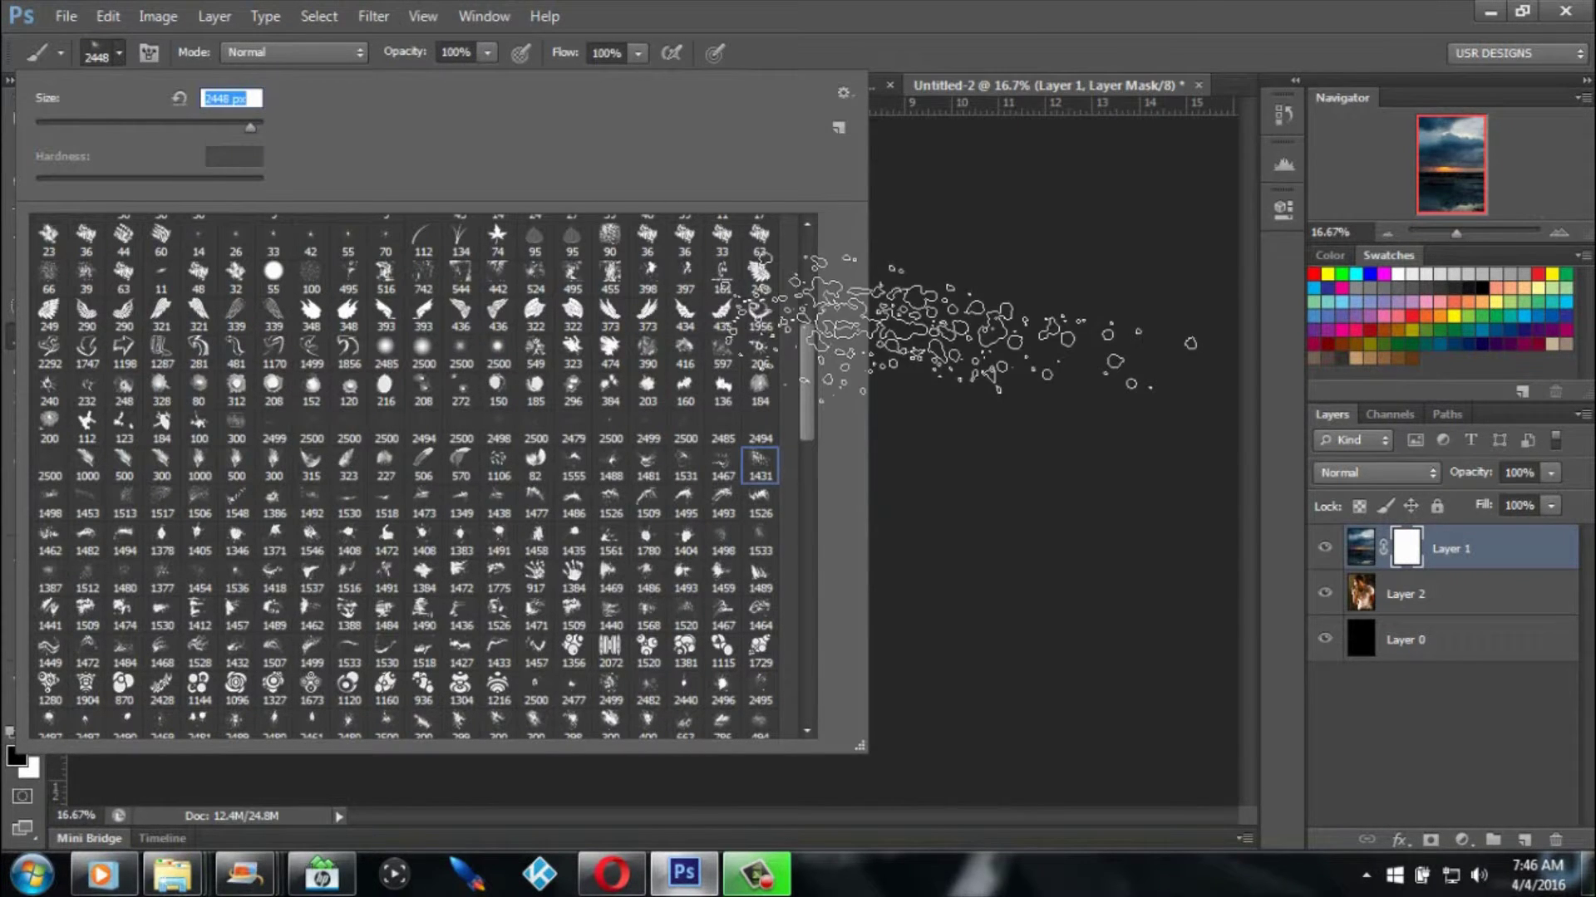
{"action": "left_click", "coordinate": [252, 123]}
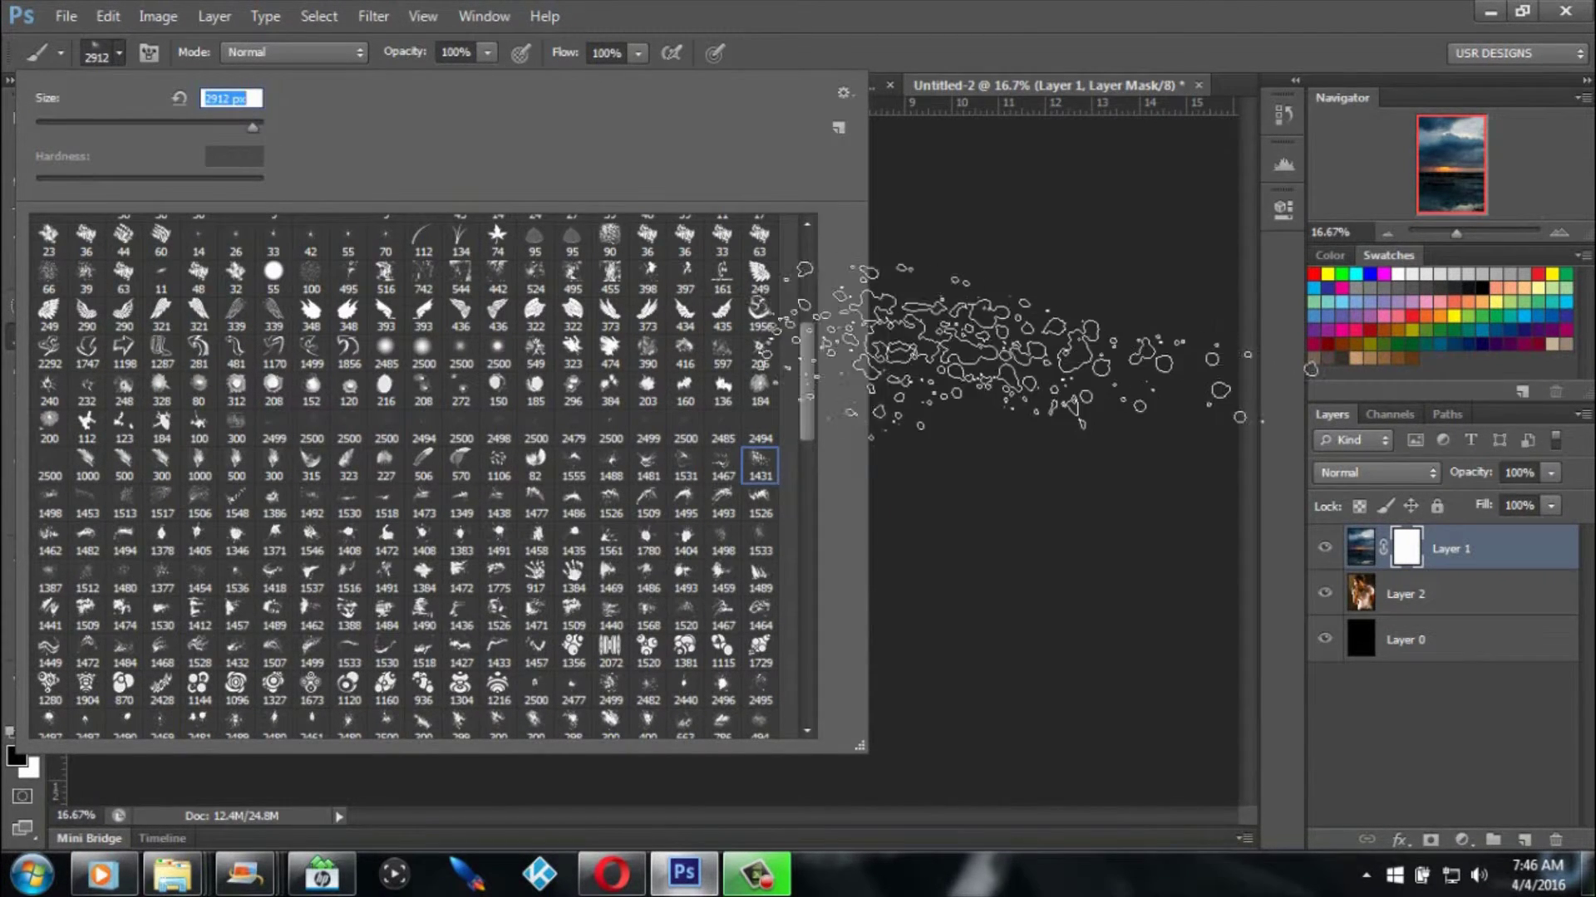
{"action": "left_click", "coordinate": [1278, 536]}
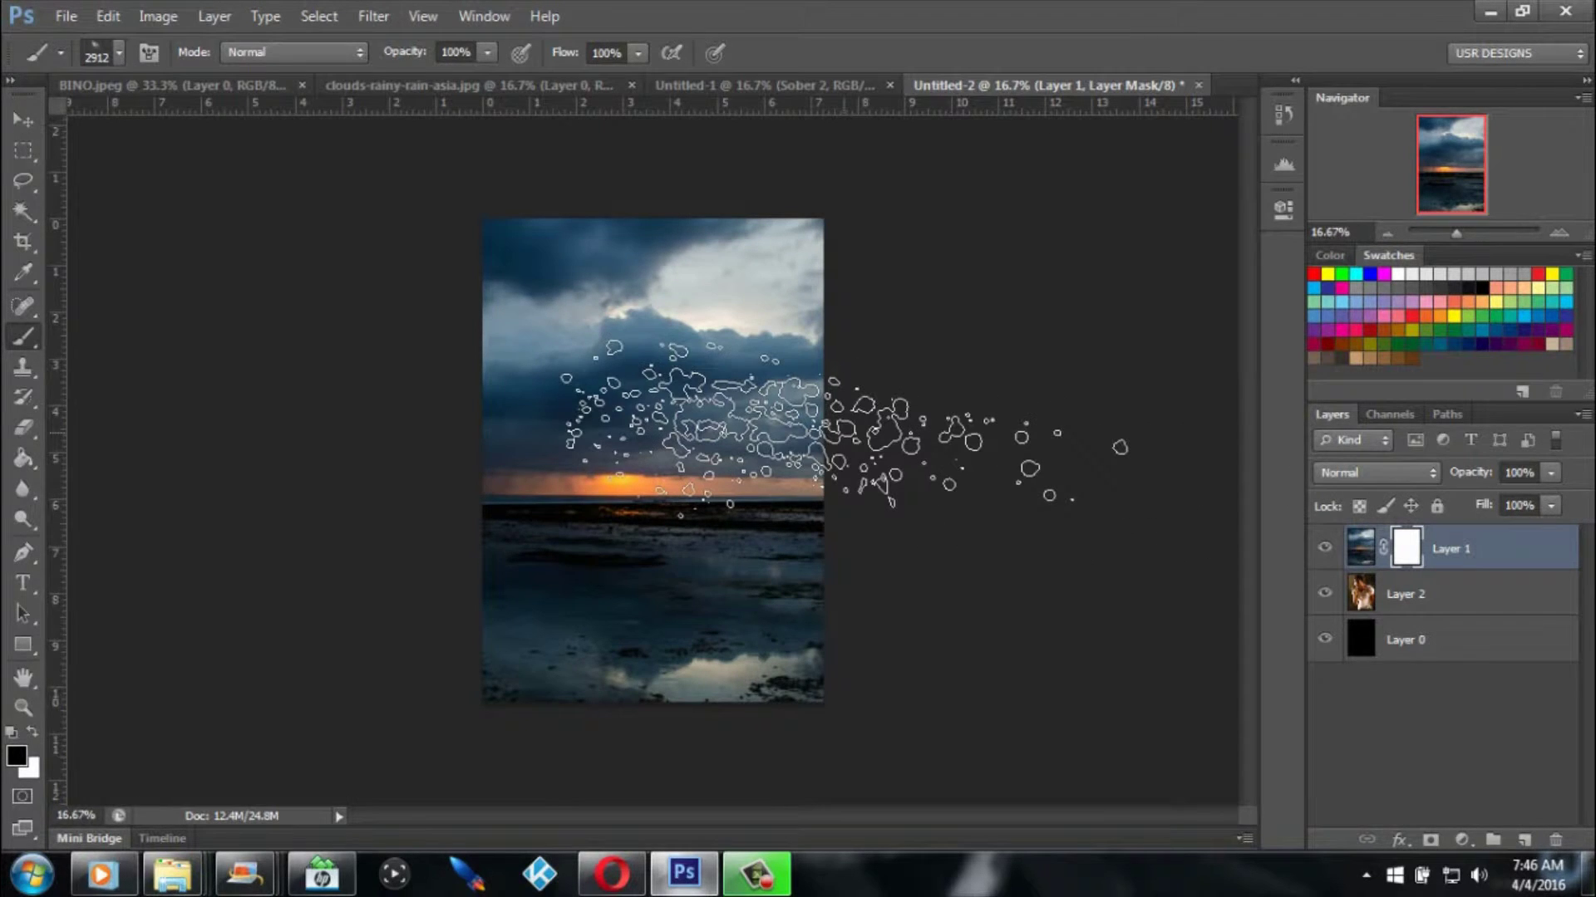
Enlarge the splatter brush to 3500 px and paint black on the clouds mask to reveal the singer's face, arm and shirt.
{"action": "key", "text": "bracketright"}
{"action": "key", "text": "bracketright"}
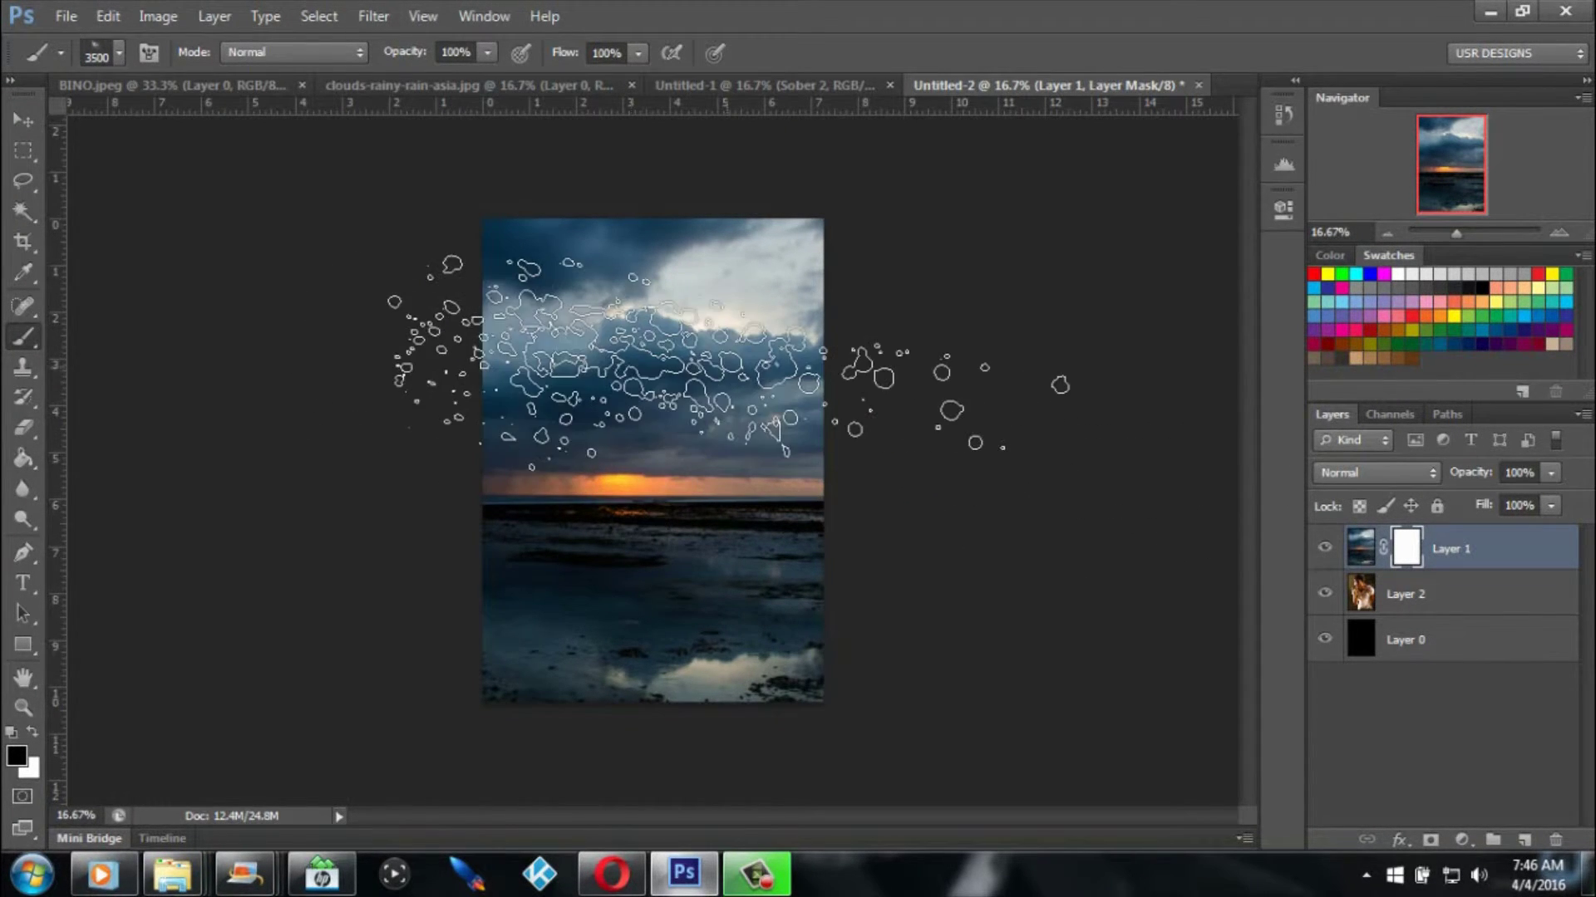
{"action": "left_click", "coordinate": [730, 378]}
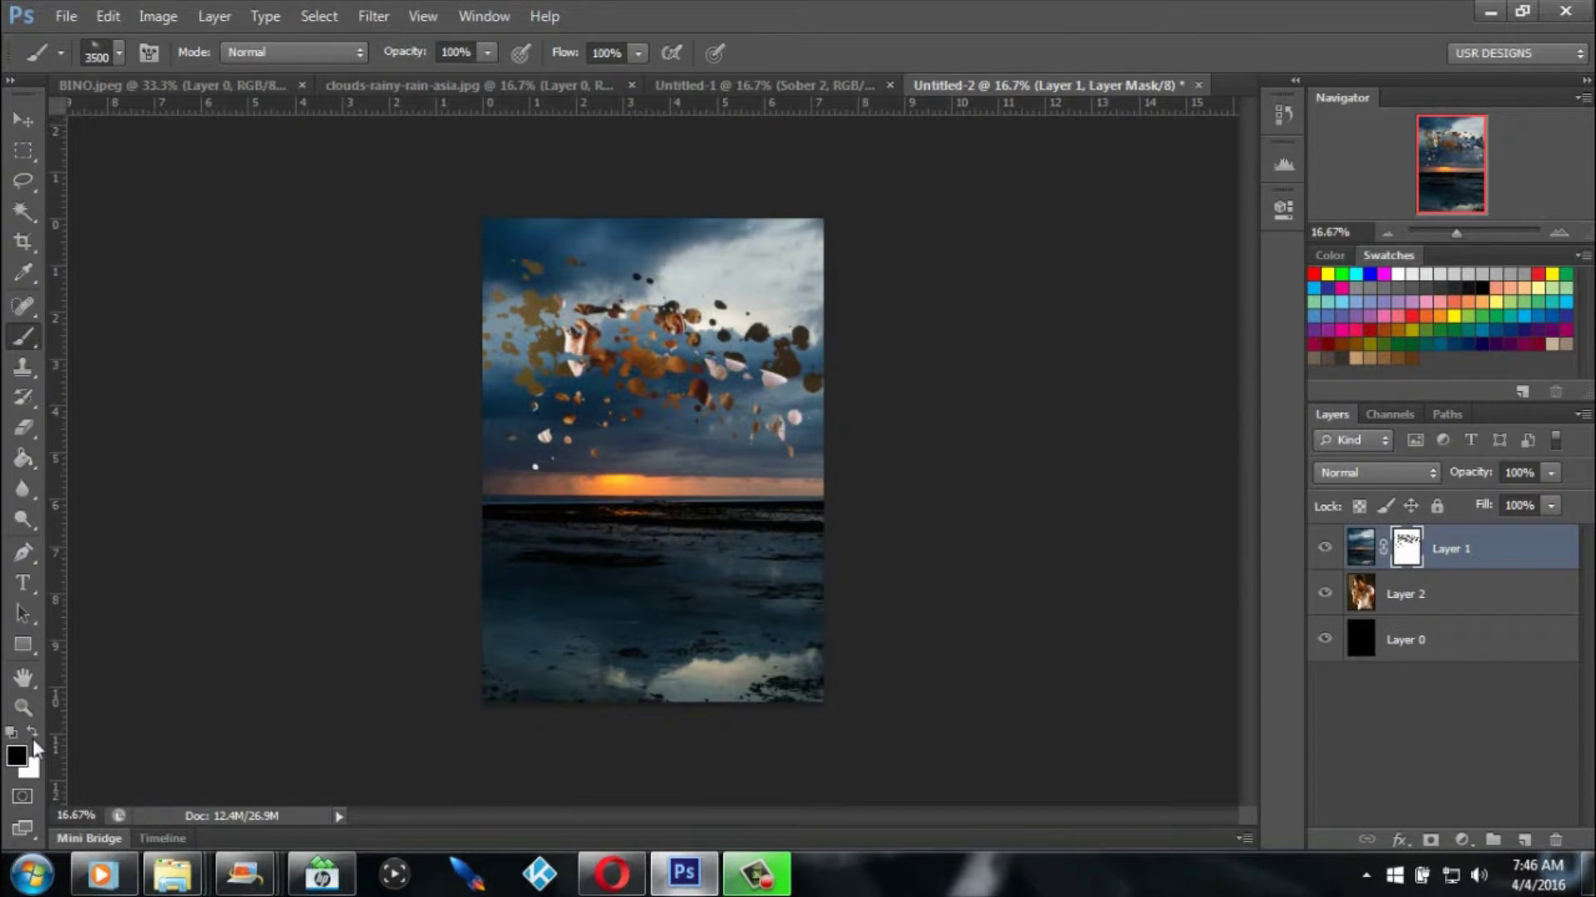
{"action": "mouse_move", "coordinate": [897, 440]}
{"action": "left_mouse_down"}
{"action": "mouse_move", "coordinate": [914, 440]}
{"action": "mouse_move", "coordinate": [824, 476]}
{"action": "mouse_move", "coordinate": [800, 511]}
{"action": "mouse_move", "coordinate": [728, 528]}
{"action": "mouse_move", "coordinate": [817, 506]}
{"action": "mouse_move", "coordinate": [818, 524]}
{"action": "mouse_move", "coordinate": [980, 432]}
{"action": "mouse_move", "coordinate": [956, 391]}
{"action": "mouse_move", "coordinate": [1038, 349]}
{"action": "mouse_move", "coordinate": [819, 338]}
{"action": "mouse_move", "coordinate": [819, 515]}
{"action": "mouse_move", "coordinate": [855, 463]}
{"action": "mouse_move", "coordinate": [880, 532]}
{"action": "mouse_move", "coordinate": [883, 453]}
{"action": "mouse_move", "coordinate": [669, 438]}
{"action": "mouse_move", "coordinate": [923, 513]}
{"action": "mouse_move", "coordinate": [819, 432]}
{"action": "mouse_move", "coordinate": [865, 391]}
{"action": "mouse_move", "coordinate": [997, 561]}
{"action": "mouse_move", "coordinate": [918, 569]}
{"action": "mouse_move", "coordinate": [939, 532]}
{"action": "mouse_move", "coordinate": [989, 545]}
{"action": "mouse_move", "coordinate": [939, 573]}
{"action": "mouse_move", "coordinate": [997, 532]}
{"action": "mouse_move", "coordinate": [765, 285]}
{"action": "mouse_move", "coordinate": [981, 499]}
{"action": "mouse_move", "coordinate": [931, 509]}
{"action": "mouse_move", "coordinate": [1047, 556]}
{"action": "mouse_move", "coordinate": [893, 632]}
{"action": "mouse_move", "coordinate": [997, 557]}
{"action": "mouse_move", "coordinate": [855, 575]}
{"action": "mouse_move", "coordinate": [1155, 686]}
{"action": "mouse_move", "coordinate": [1035, 617]}
{"action": "mouse_move", "coordinate": [962, 438]}
{"action": "mouse_move", "coordinate": [1087, 579]}
{"action": "left_mouse_up"}
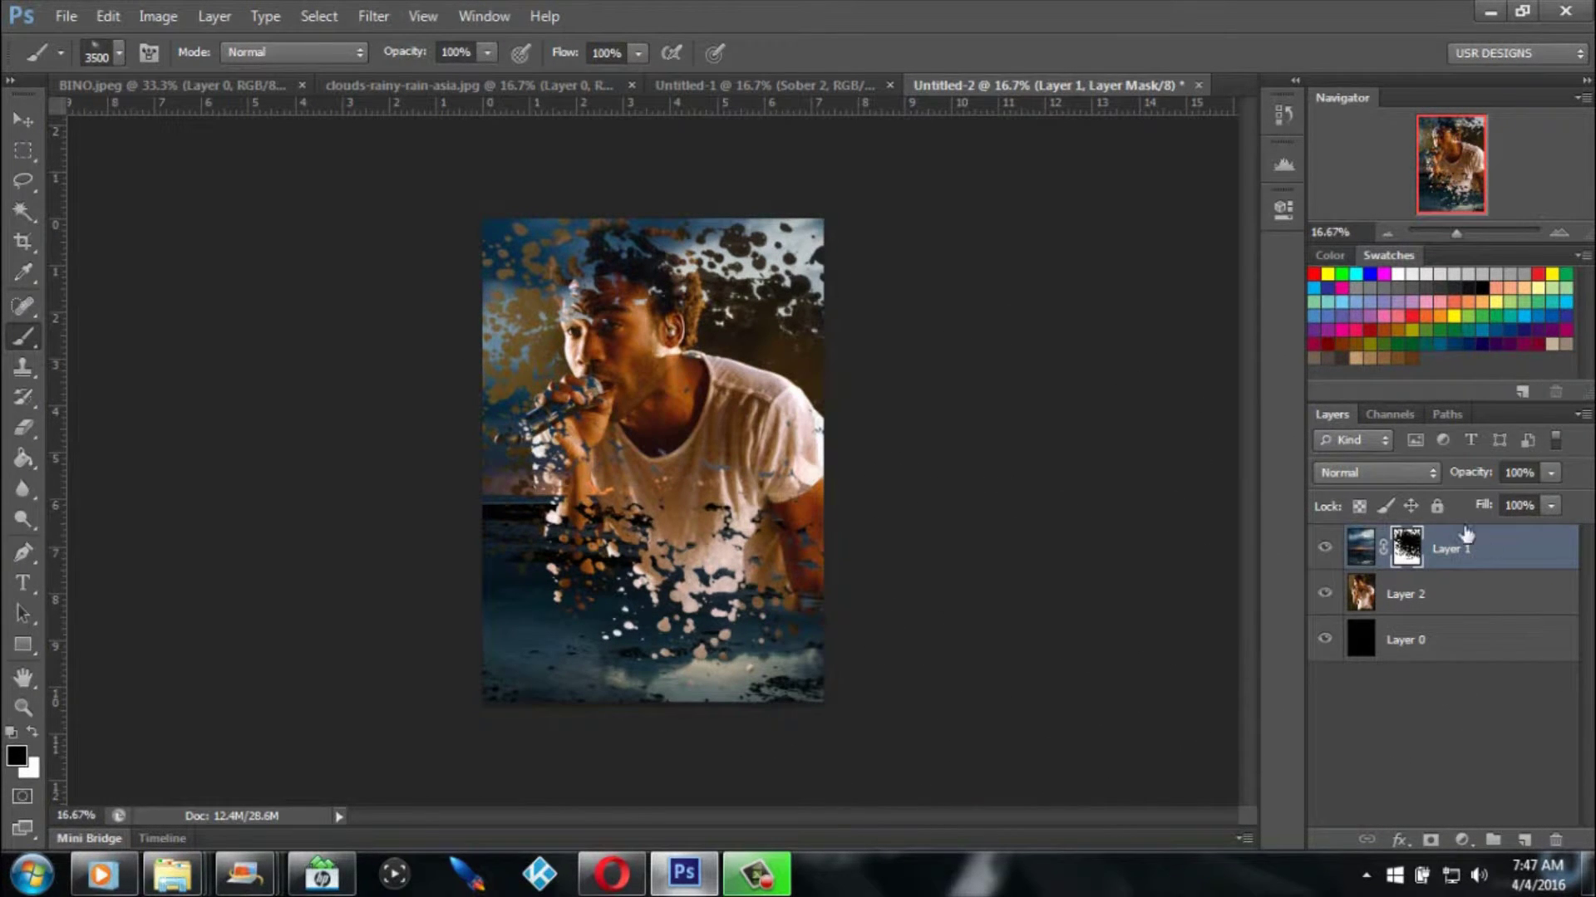
Try different blend modes on the masked clouds layer and set it to Luminosity.
{"action": "left_click", "coordinate": [1407, 482]}
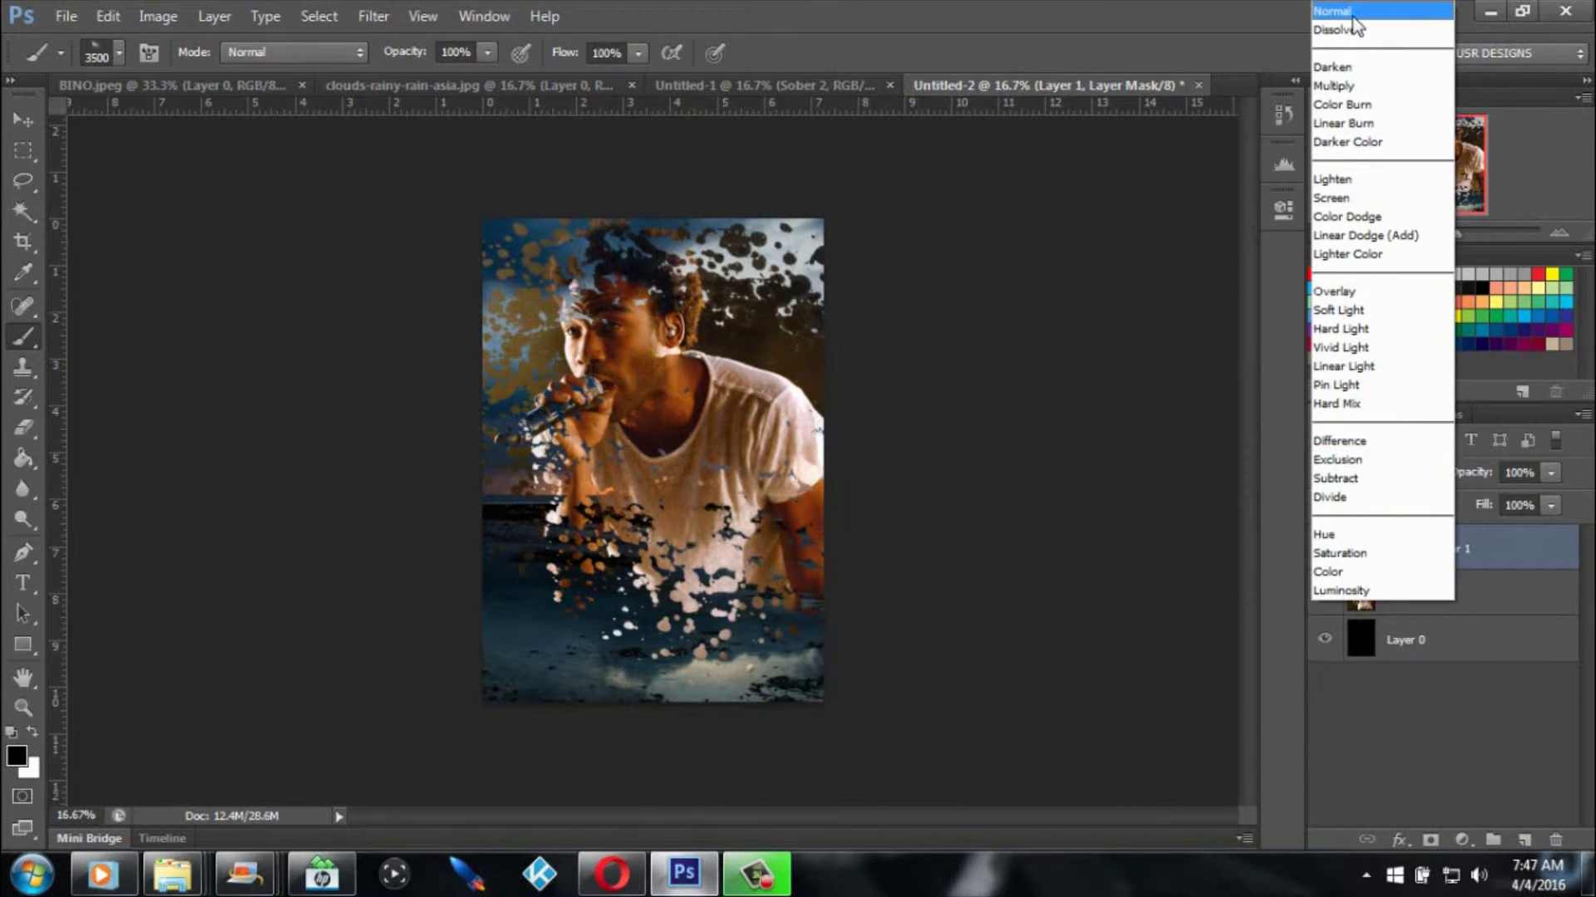
{"action": "left_click", "coordinate": [1353, 16]}
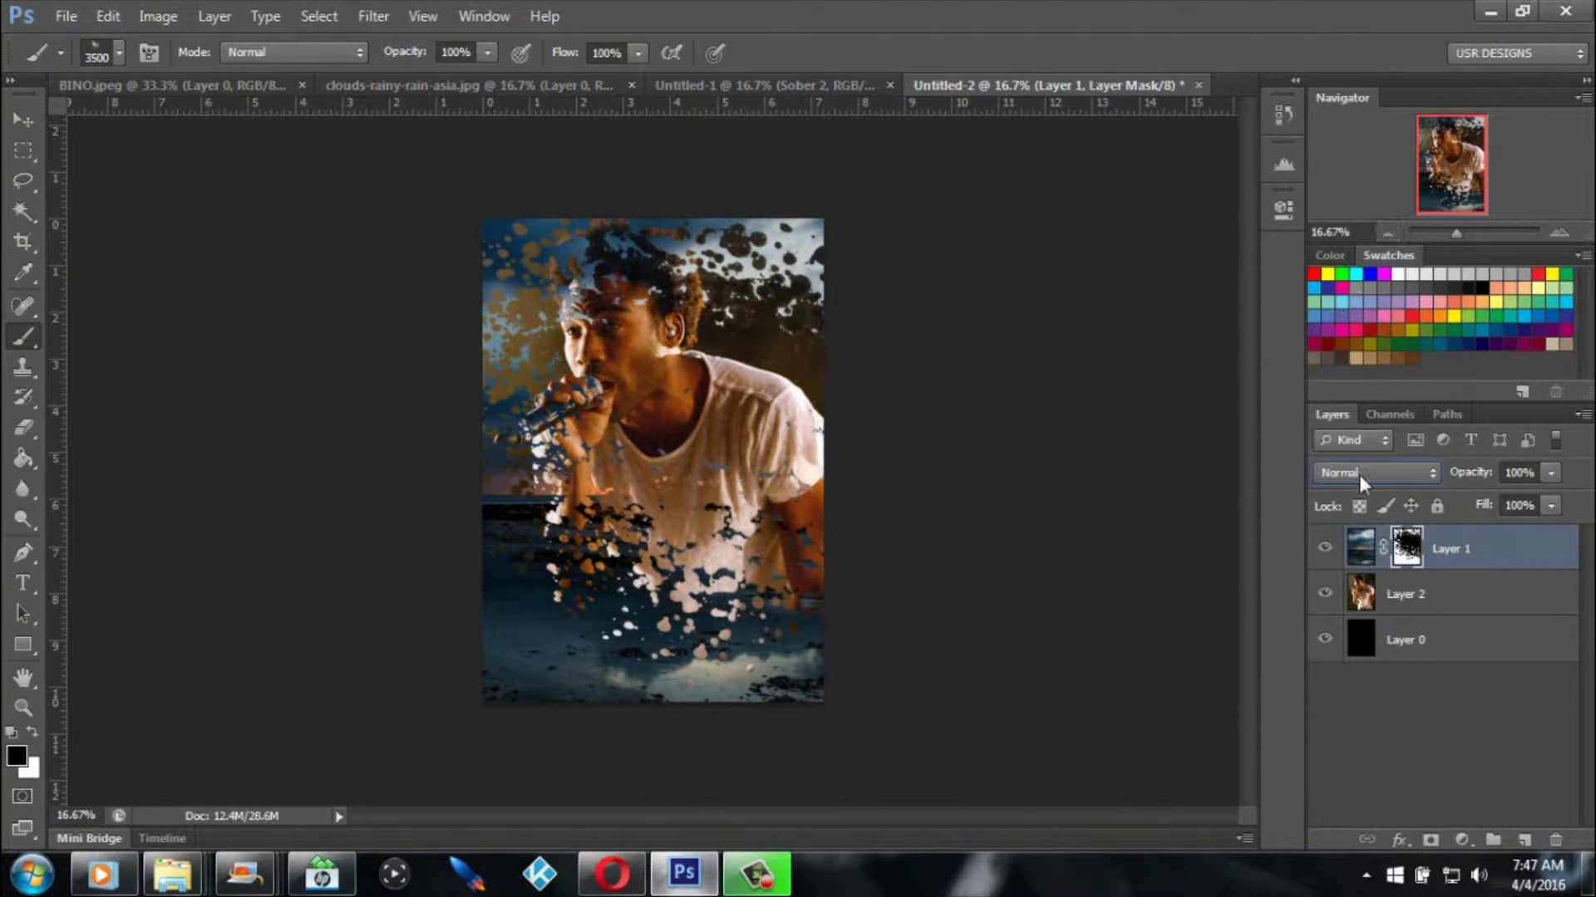
{"action": "scroll", "coordinate": [1359, 476], "scroll_direction": "down", "scroll_amount": 5}
{"action": "scroll", "coordinate": [1359, 475], "scroll_direction": "down", "scroll_amount": 4}
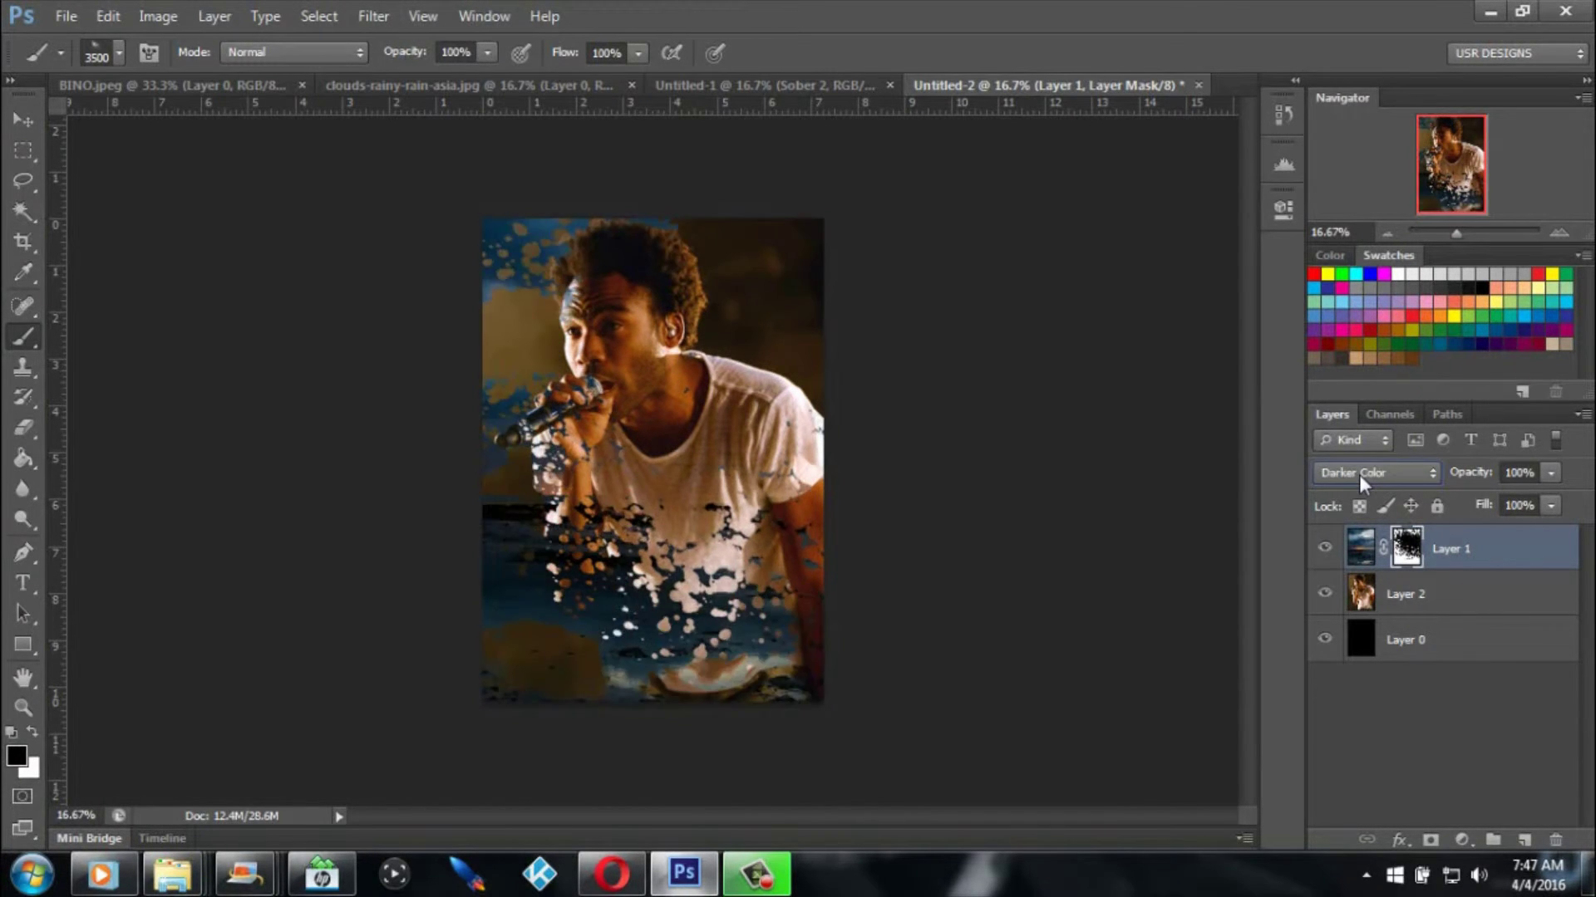
{"action": "scroll", "coordinate": [1359, 475], "scroll_direction": "down", "scroll_amount": 9}
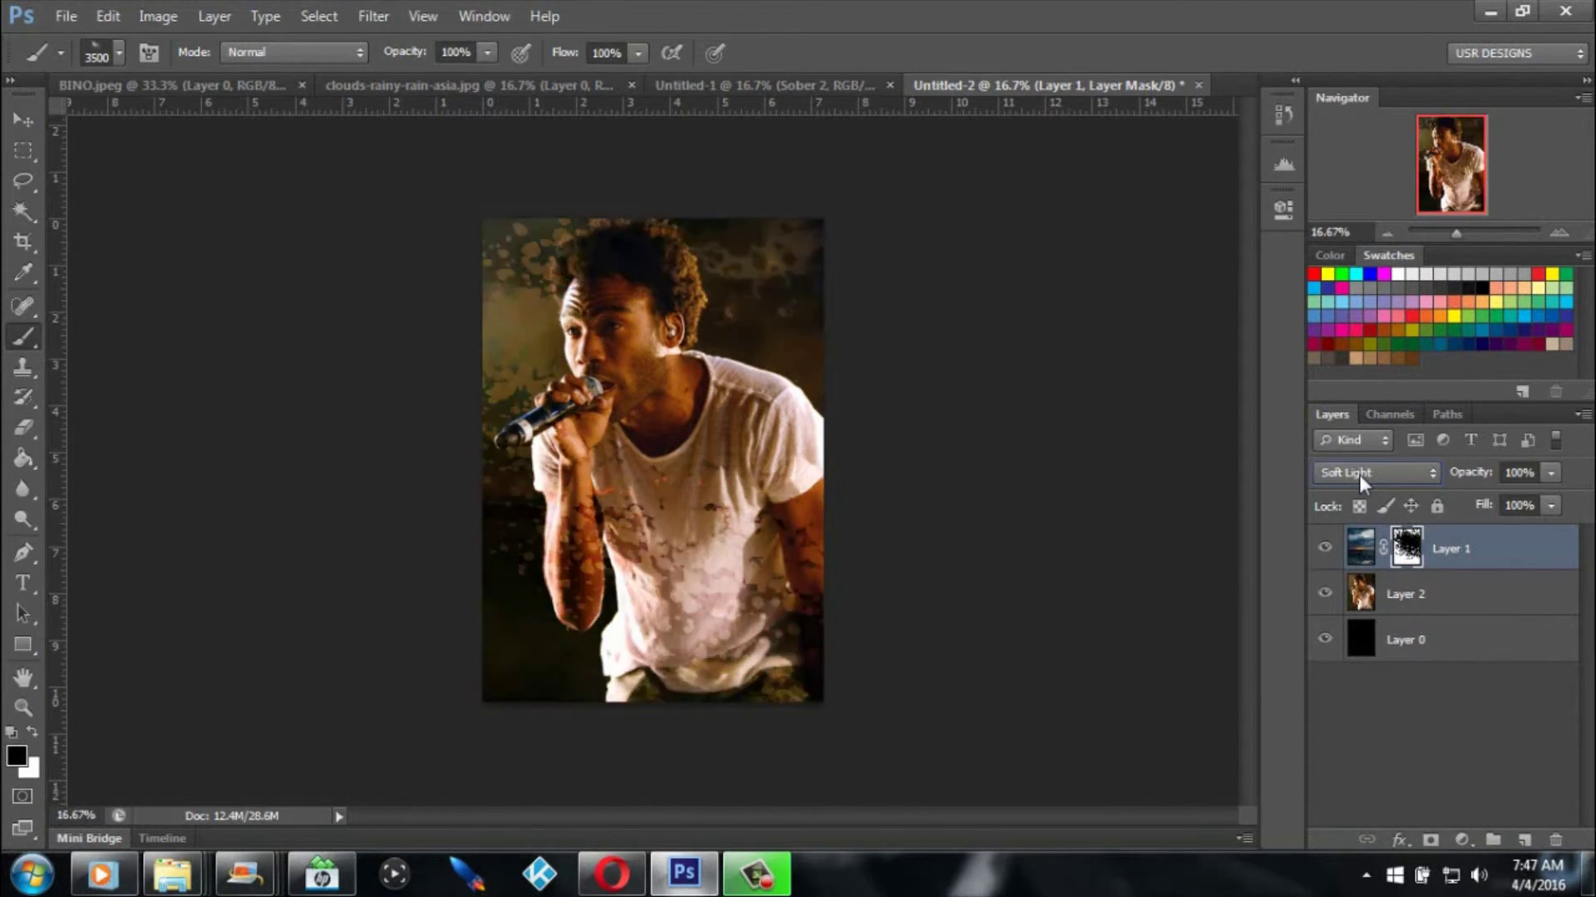
{"action": "scroll", "coordinate": [1359, 476], "scroll_direction": "down", "scroll_amount": 5}
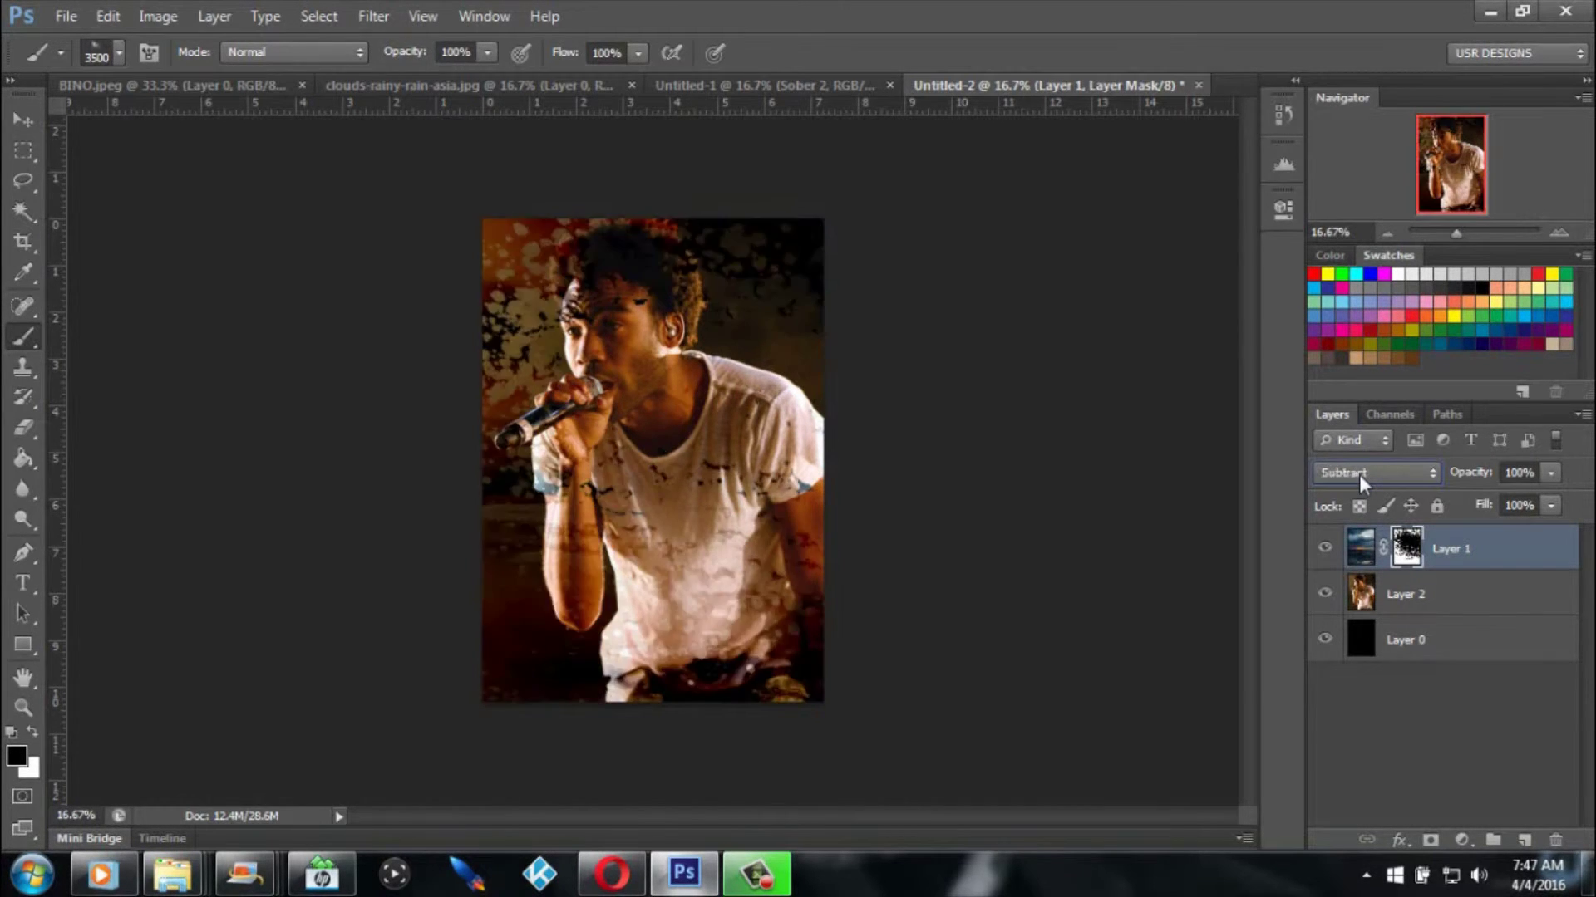
{"action": "scroll", "coordinate": [1359, 475], "scroll_direction": "down", "scroll_amount": 1}
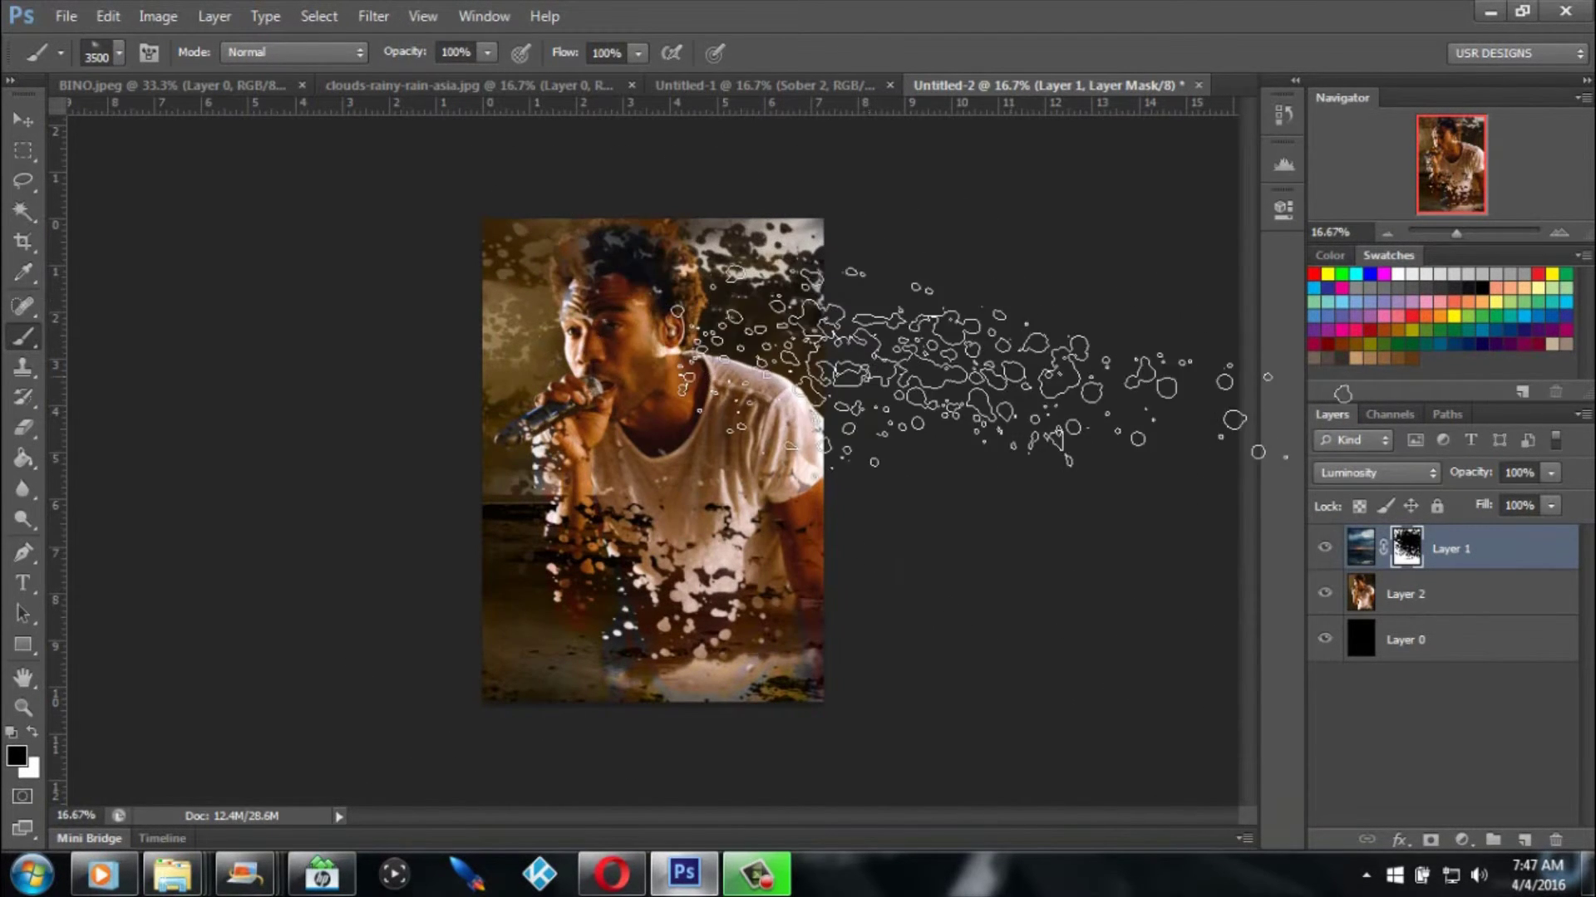
{"action": "left_click", "coordinate": [23, 150]}
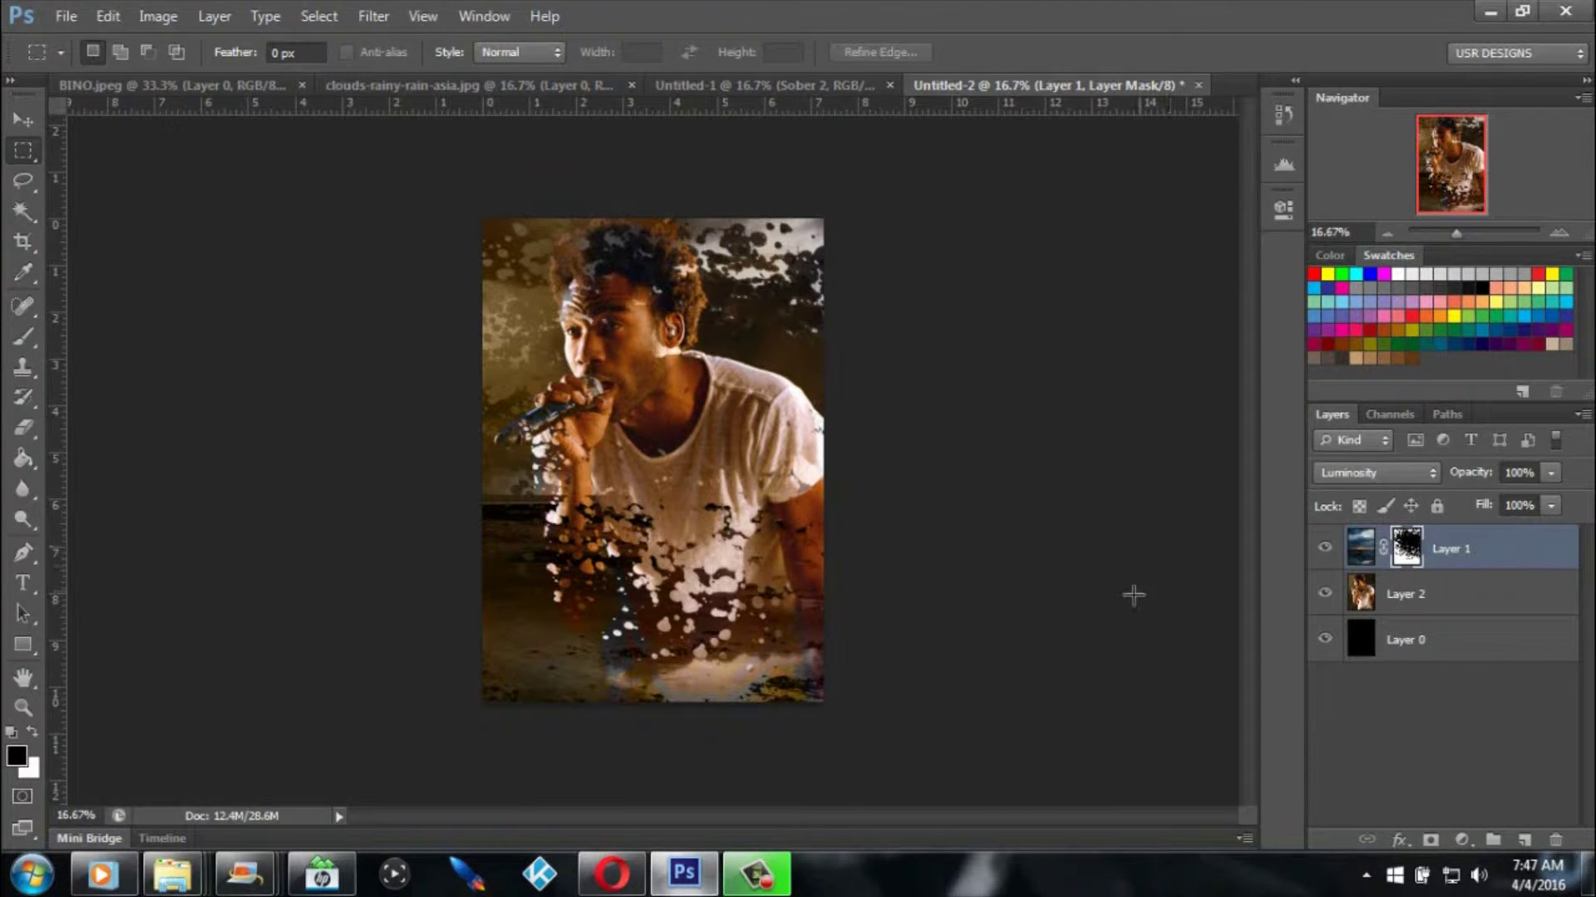
Check the layers of the Untitled-1 poster, and fill a new top layer in Untitled-2 with black.
{"action": "left_click", "coordinate": [745, 78]}
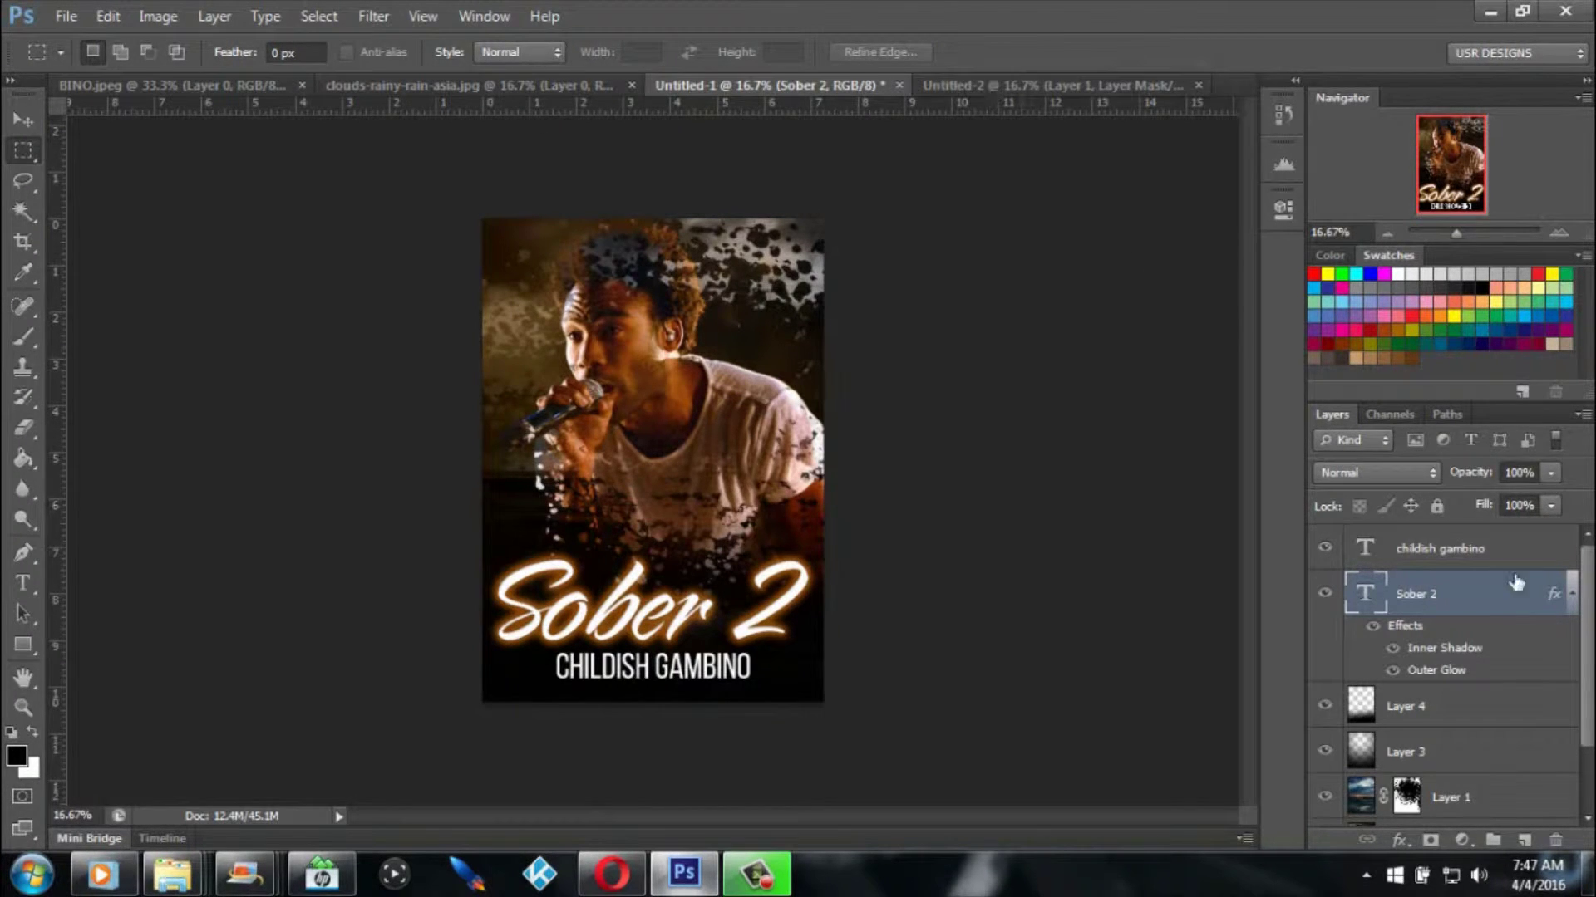
{"action": "scroll", "coordinate": [1394, 693], "scroll_direction": "down", "scroll_amount": 1}
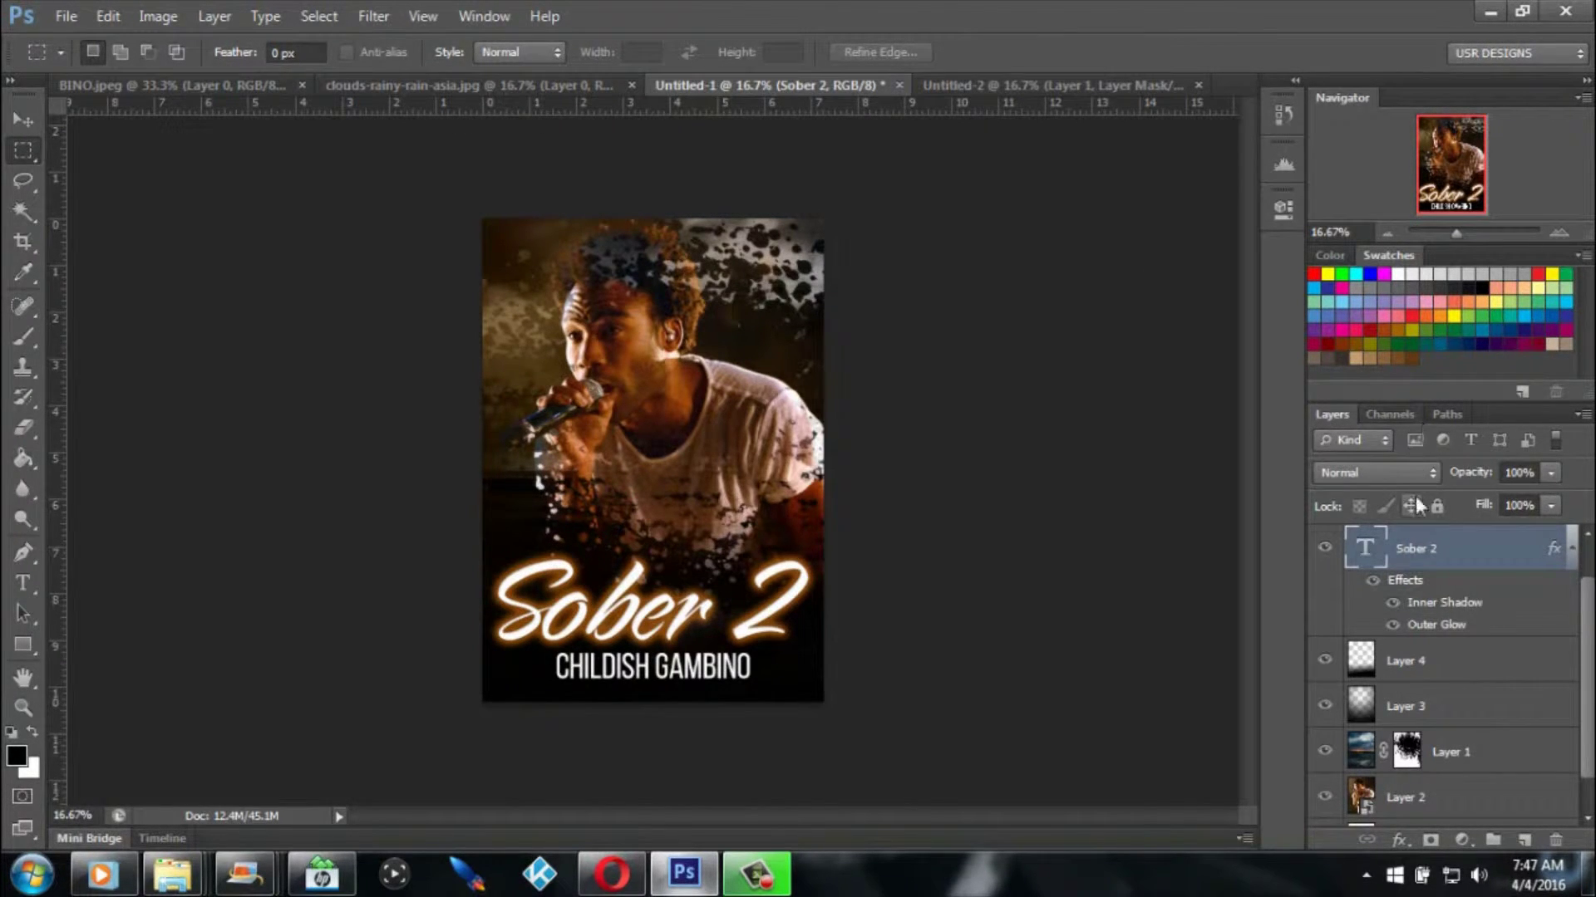
{"action": "left_click", "coordinate": [1008, 85]}
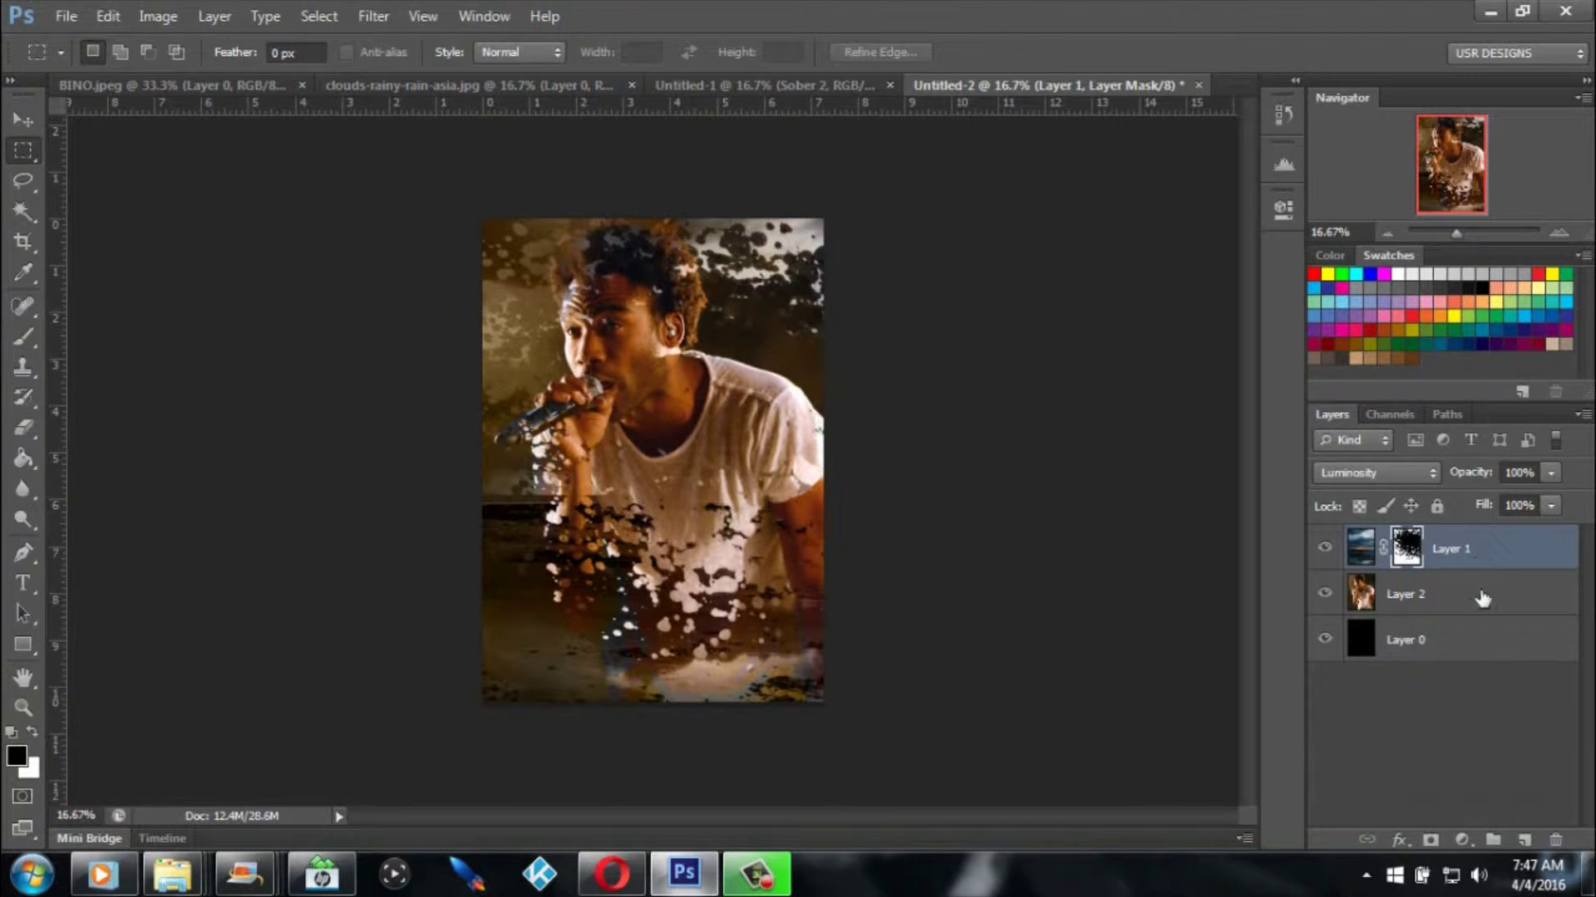
{"action": "left_click", "coordinate": [1523, 840]}
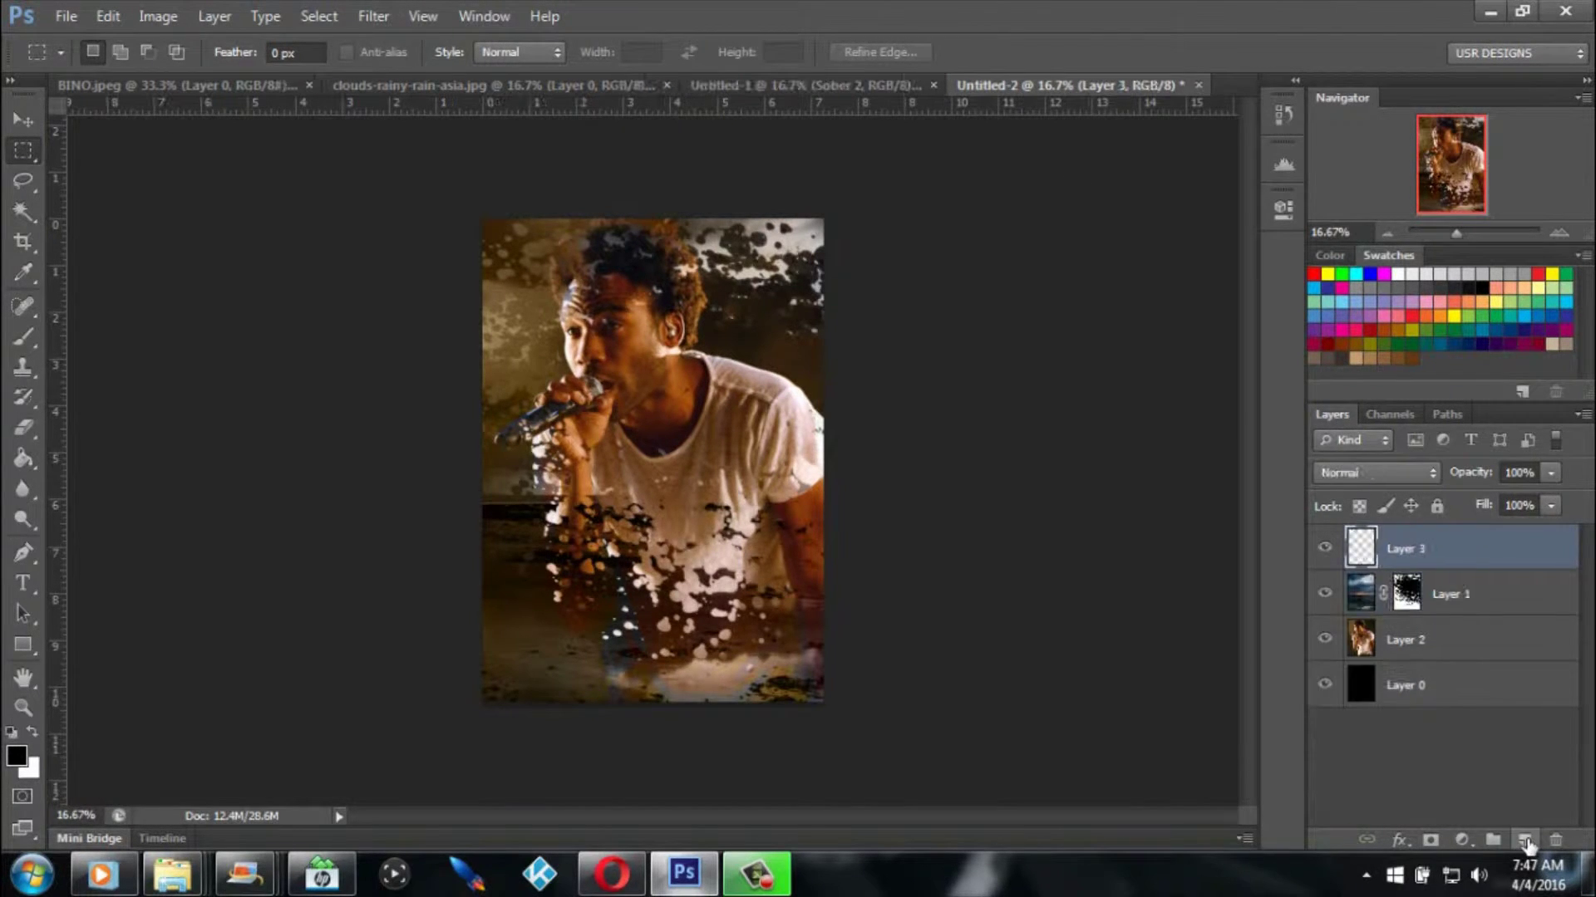
{"action": "left_click", "coordinate": [23, 427]}
{"action": "left_click", "coordinate": [24, 458]}
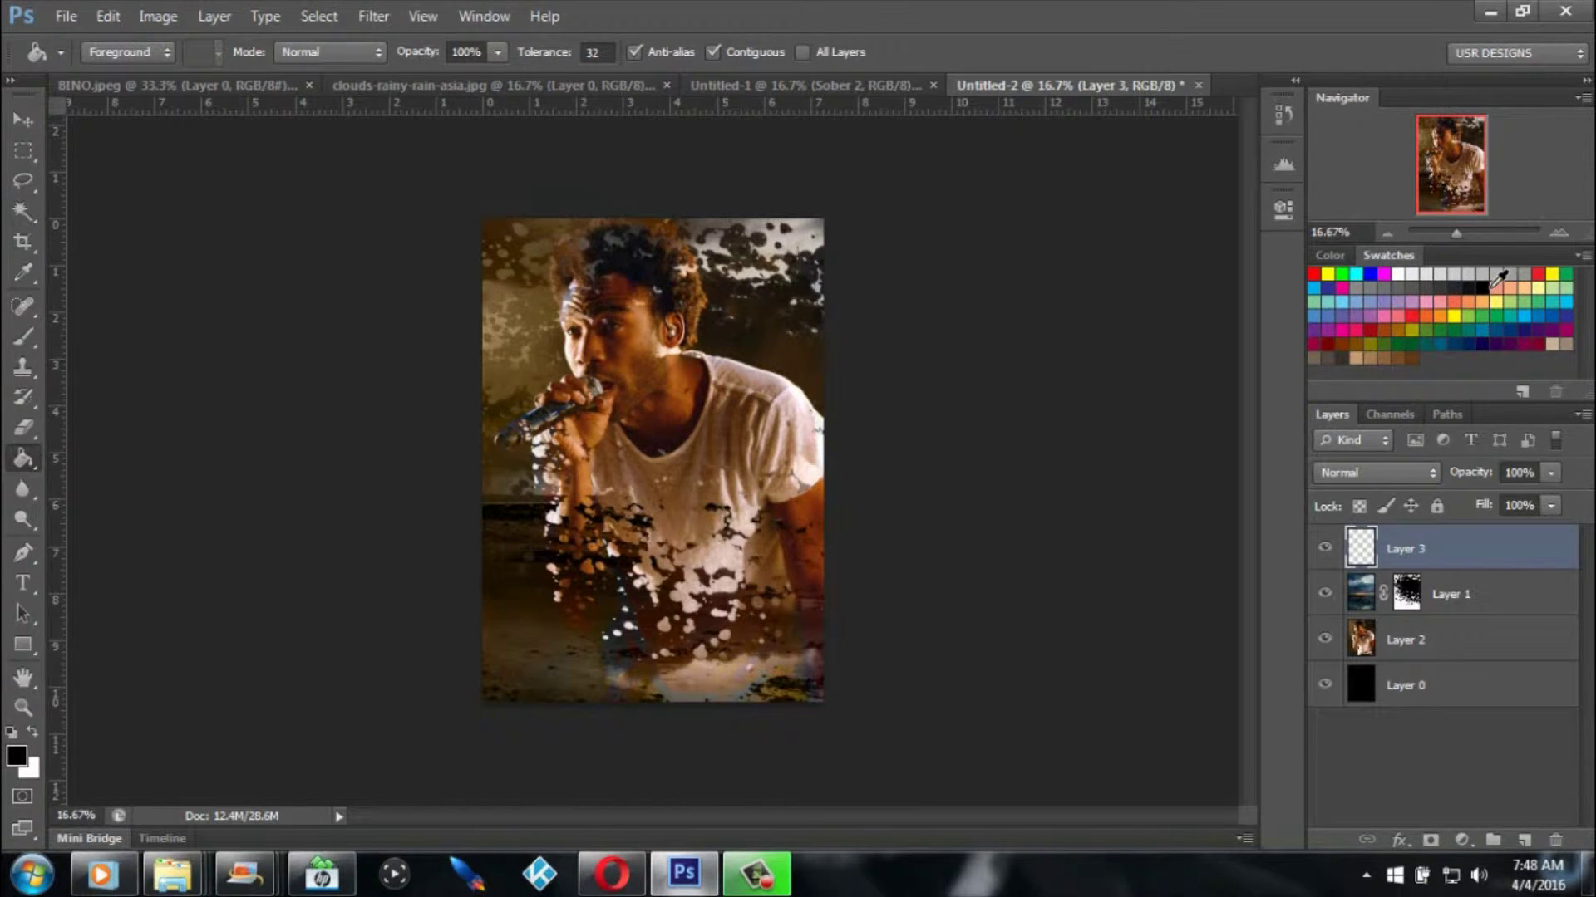
{"action": "left_click", "coordinate": [600, 428]}
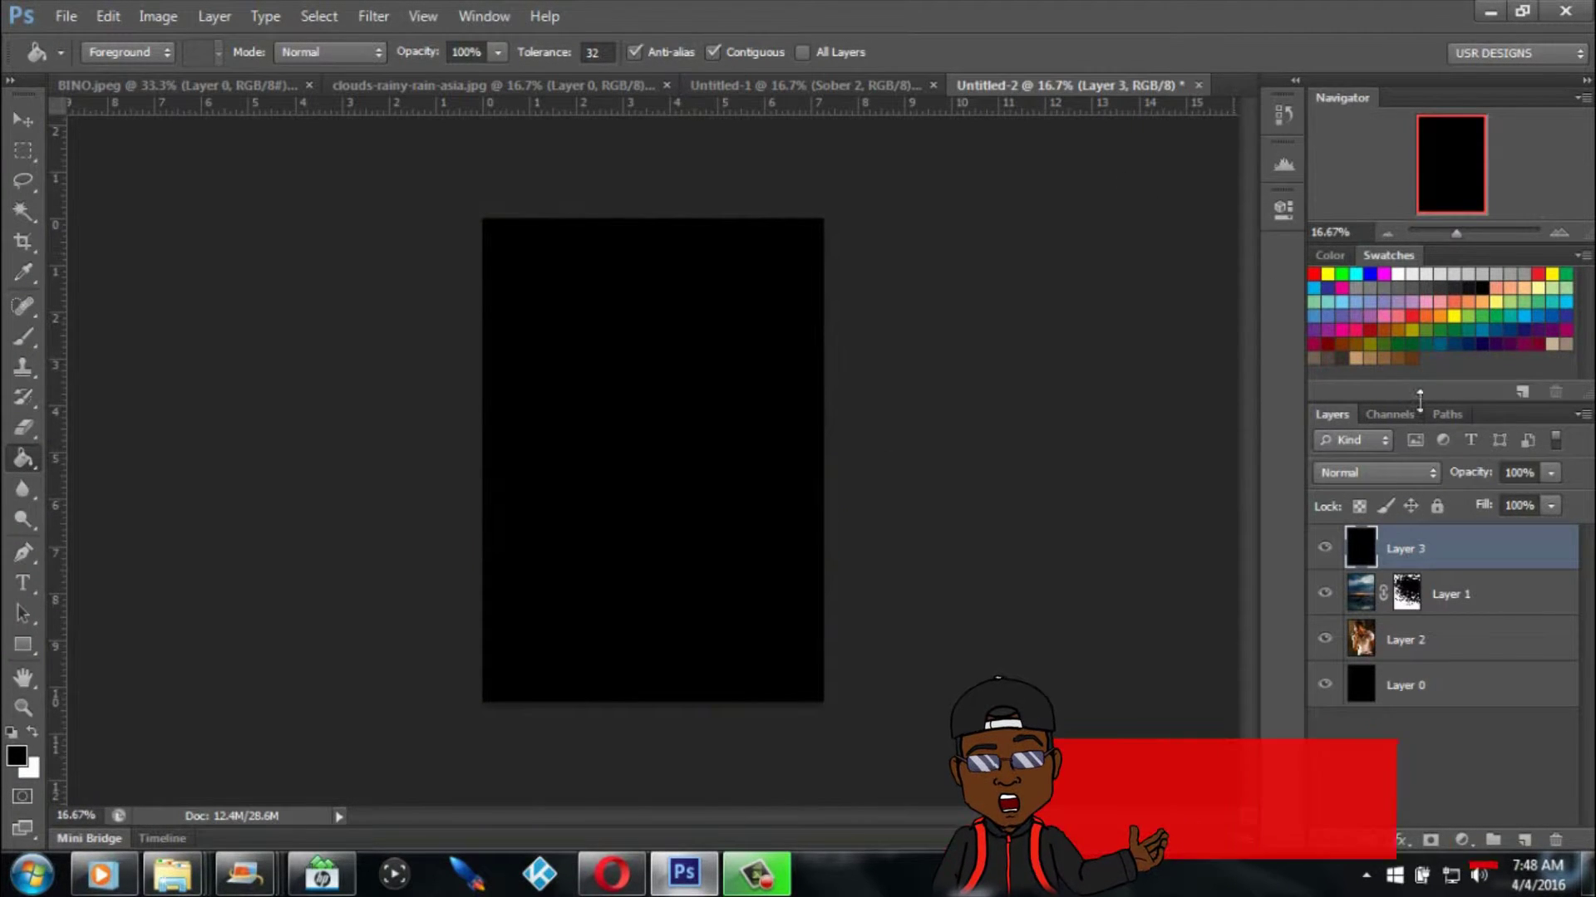
Lower the black top layer's opacity to 73% and compare with the finished poster in Untitled-1.
{"action": "left_click", "coordinate": [1550, 473]}
{"action": "left_click_drag", "start_coordinate": [1551, 497], "coordinate": [1519, 496]}
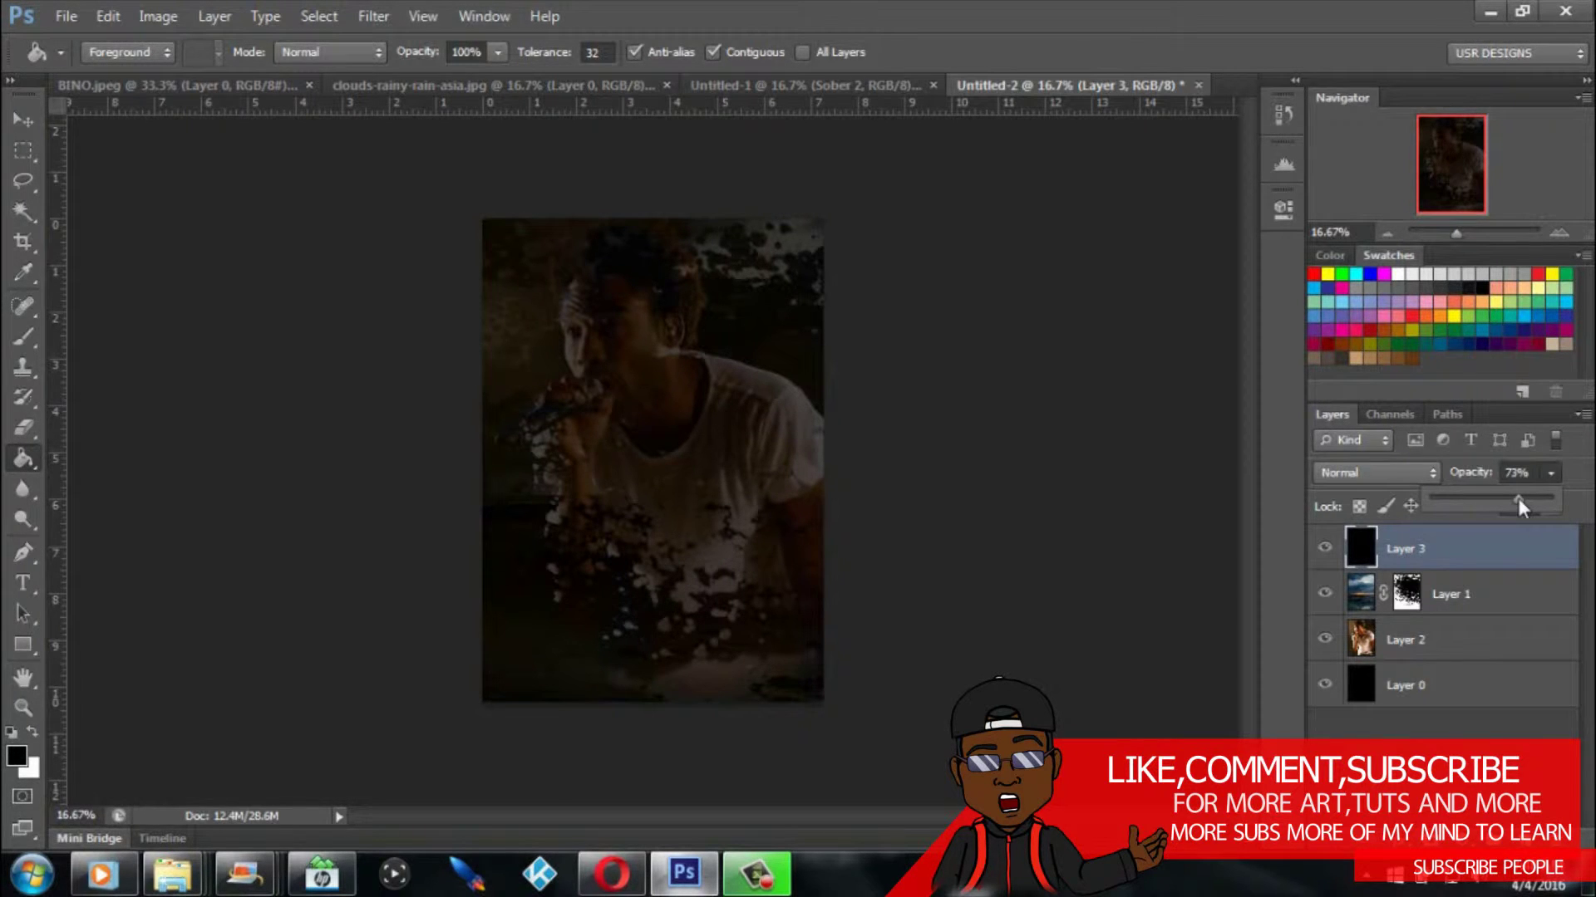
{"action": "left_click", "coordinate": [837, 86]}
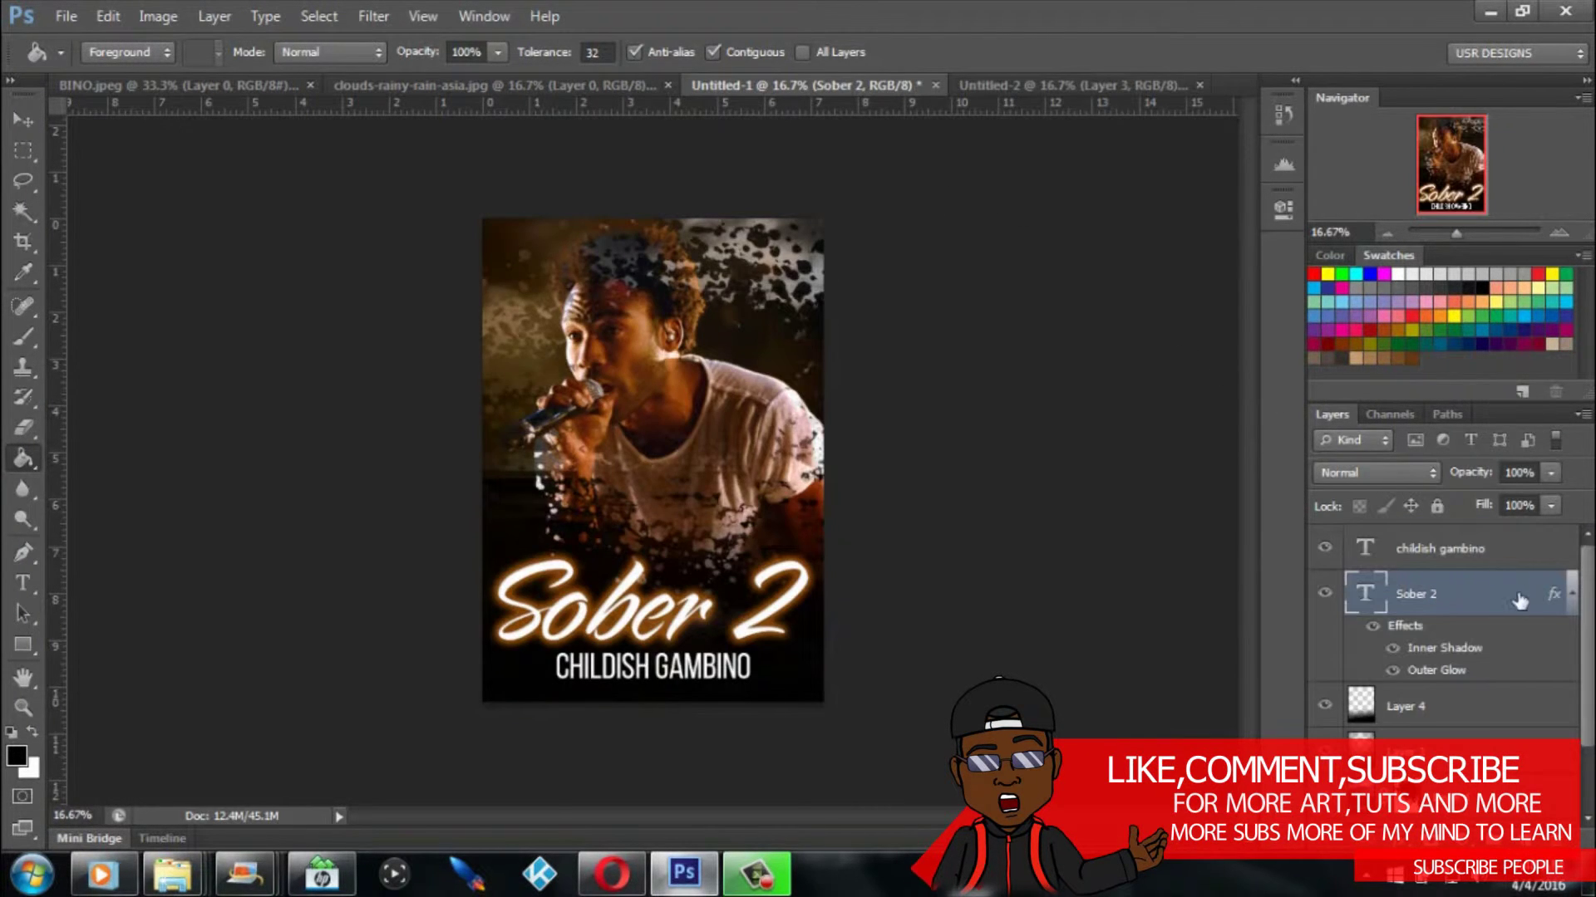
Check Layer 3's settings in Untitled-1, and raise the black top layer's opacity in Untitled-2 to 83%.
{"action": "left_click", "coordinate": [1476, 754]}
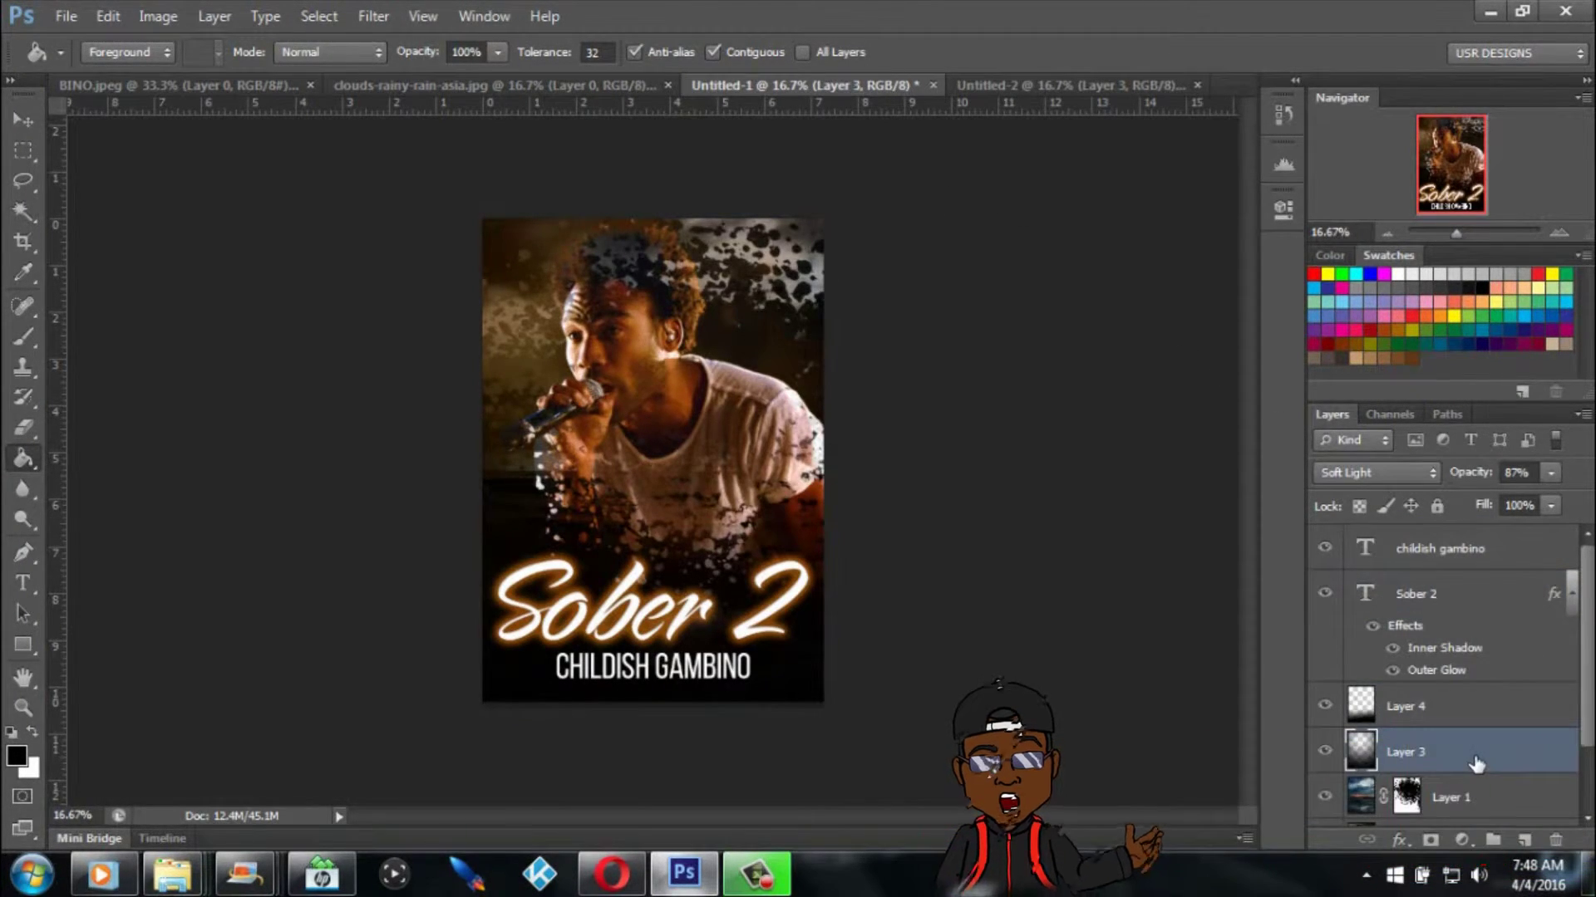
{"action": "left_click", "coordinate": [1044, 87]}
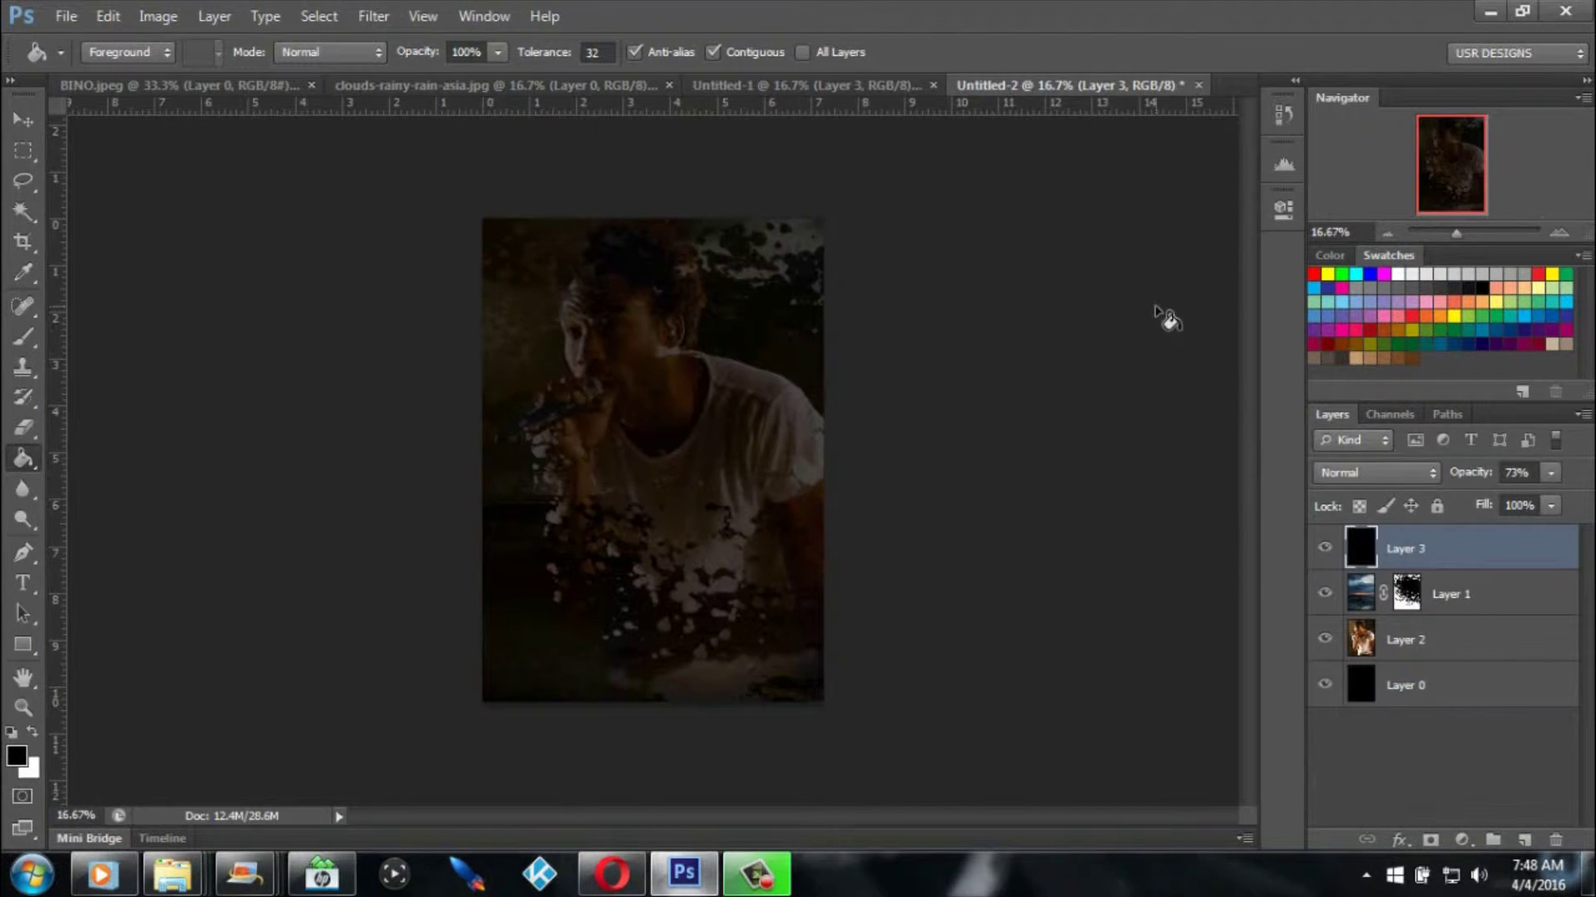
{"action": "left_click", "coordinate": [1549, 474]}
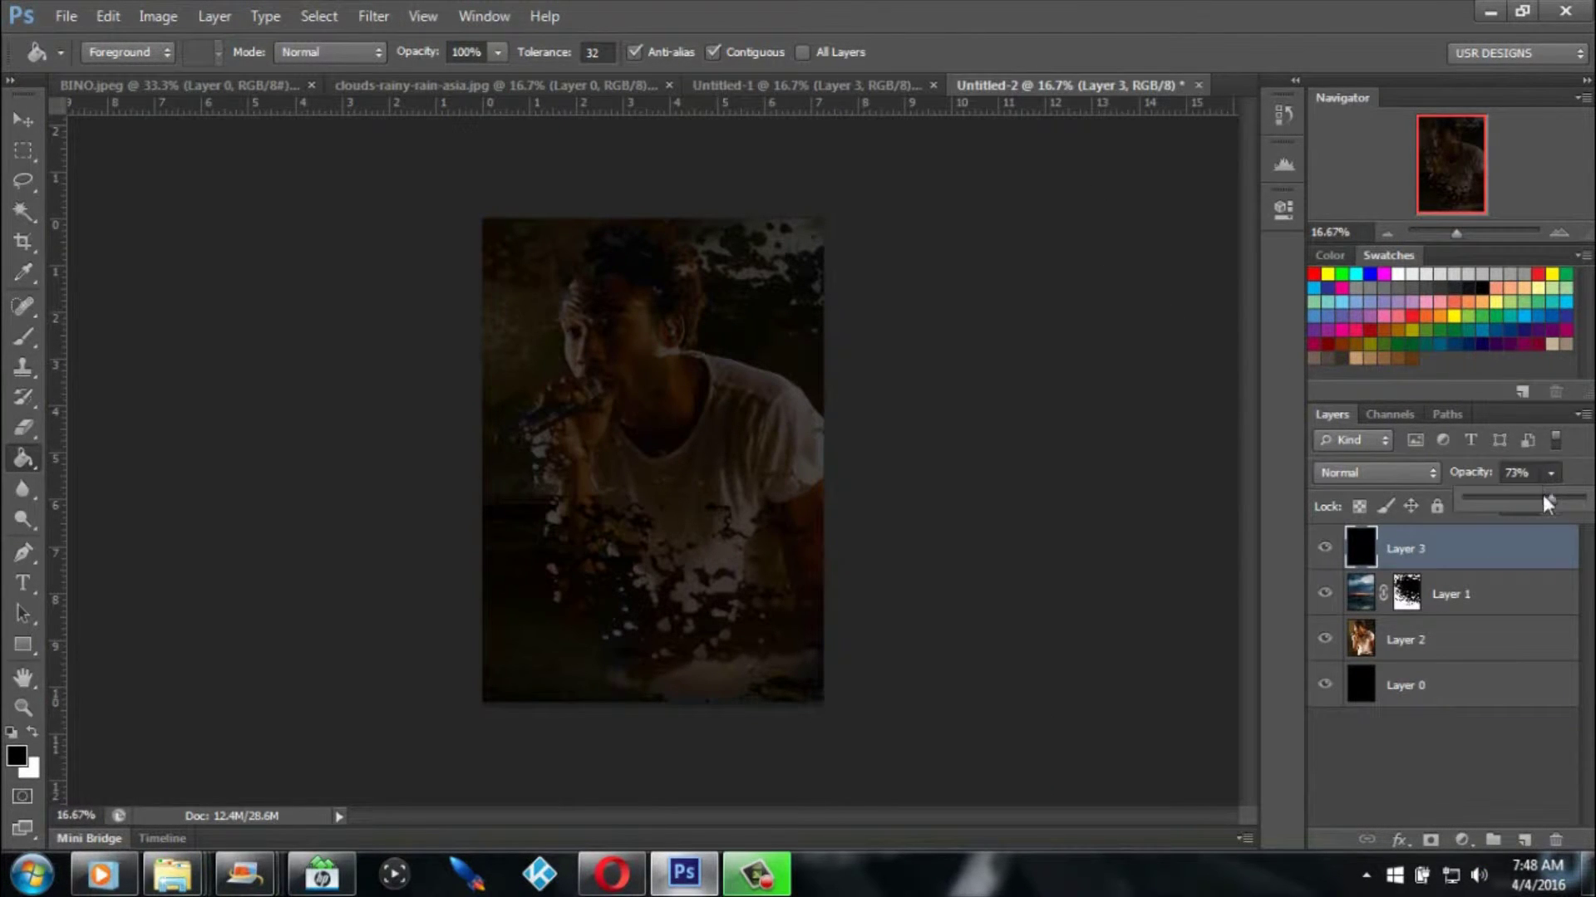
{"action": "left_click_drag", "start_coordinate": [1553, 498], "coordinate": [1563, 500]}
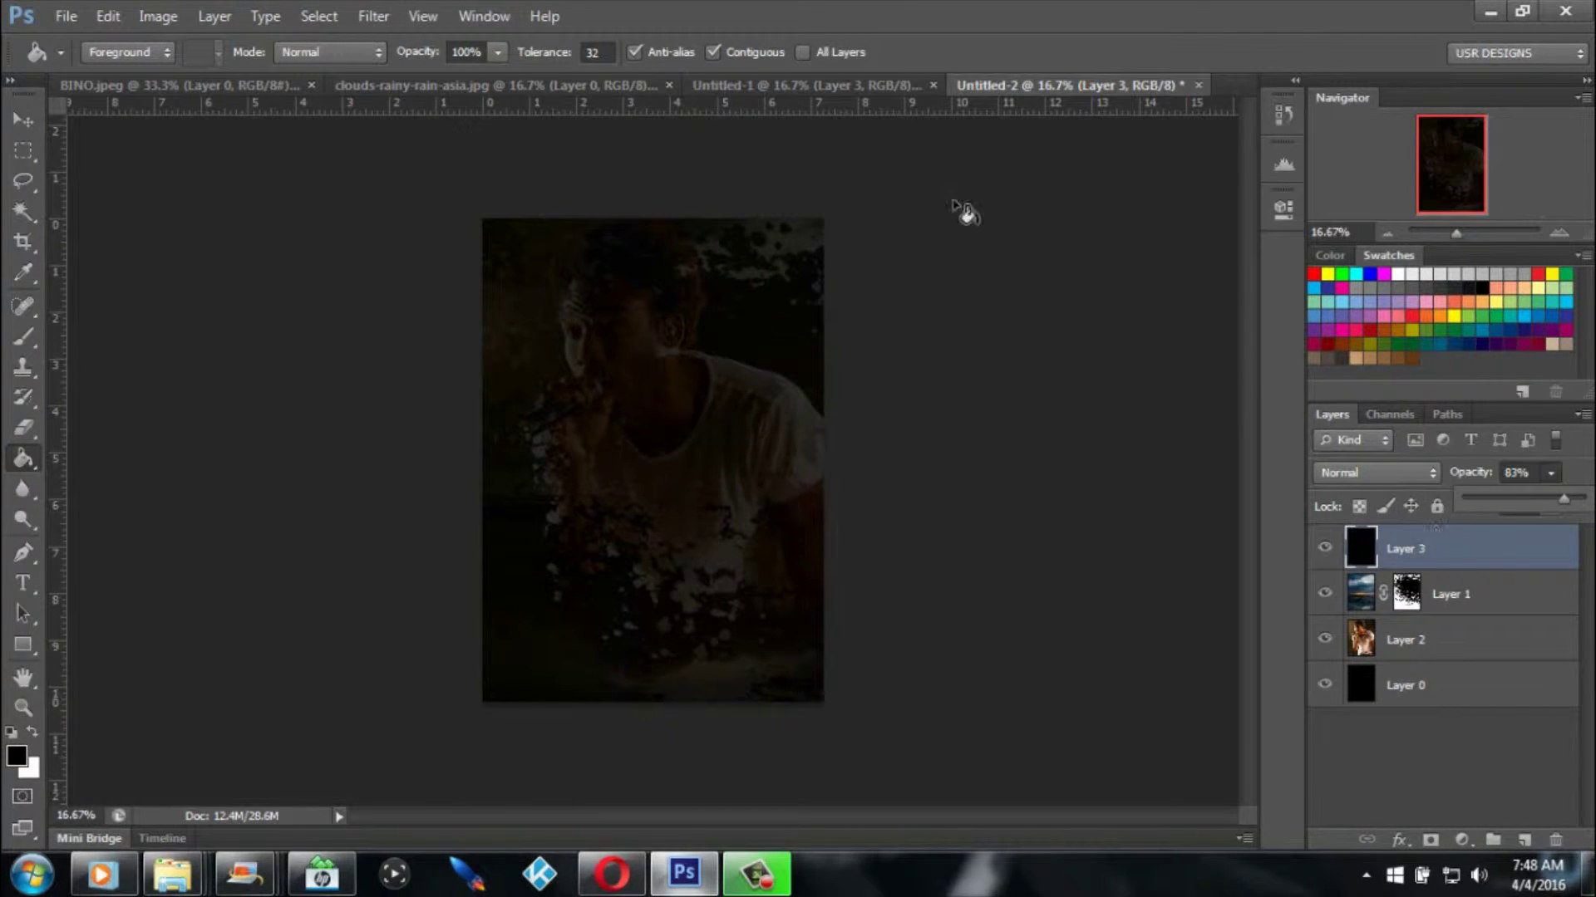
Check Layer 3's blend mode in Untitled-1, and set the black top layer in Untitled-2 to Soft Light.
{"action": "left_click", "coordinate": [735, 86]}
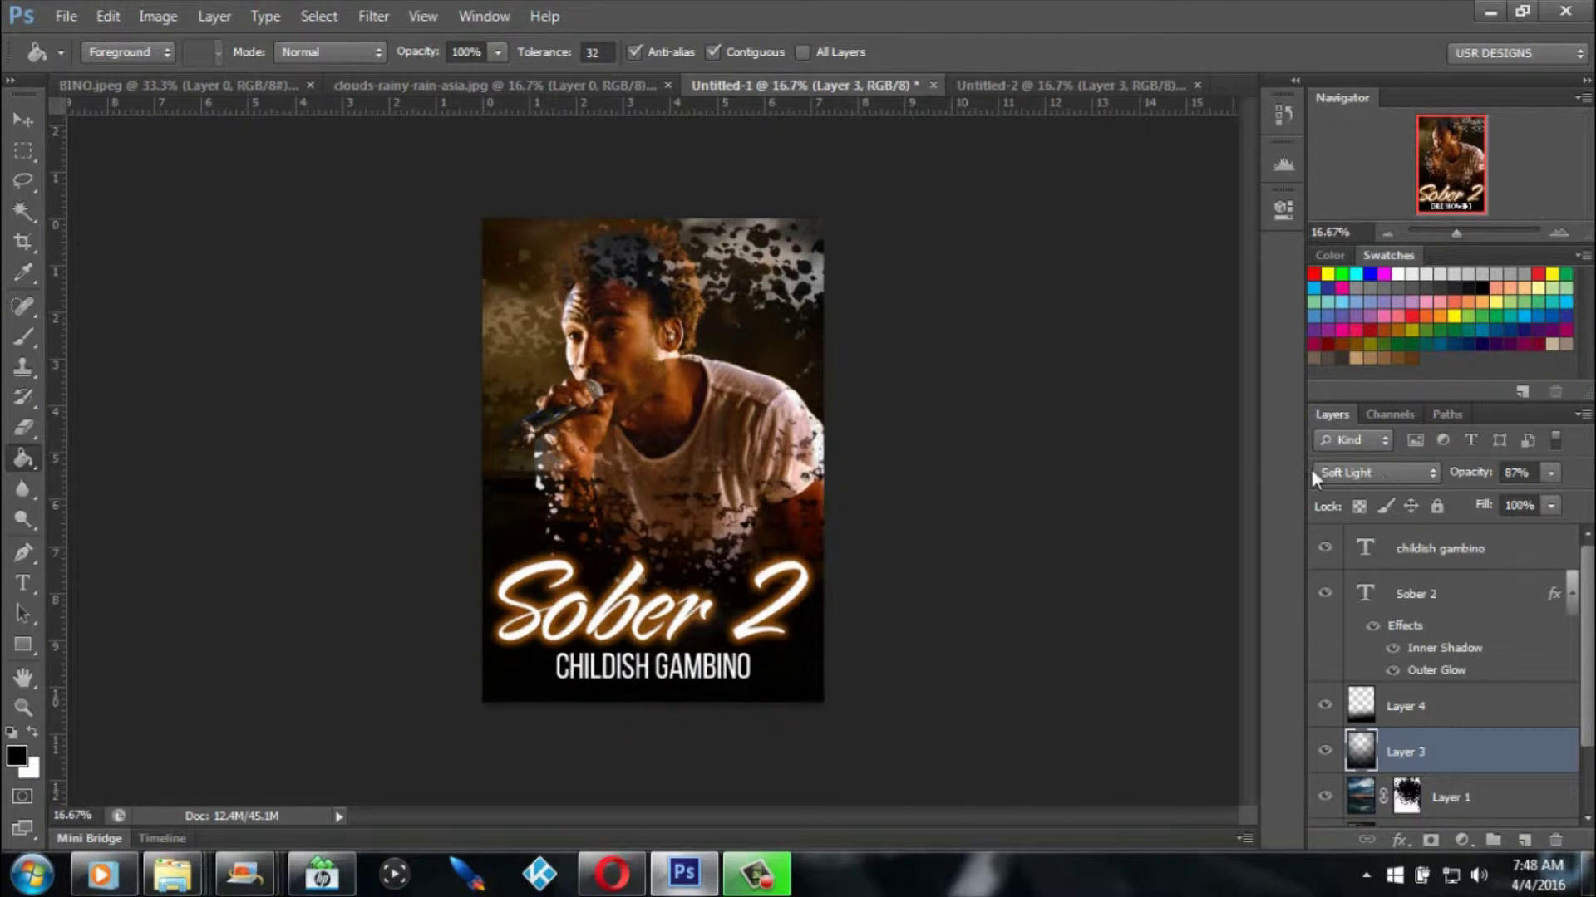
{"action": "left_click", "coordinate": [1007, 81]}
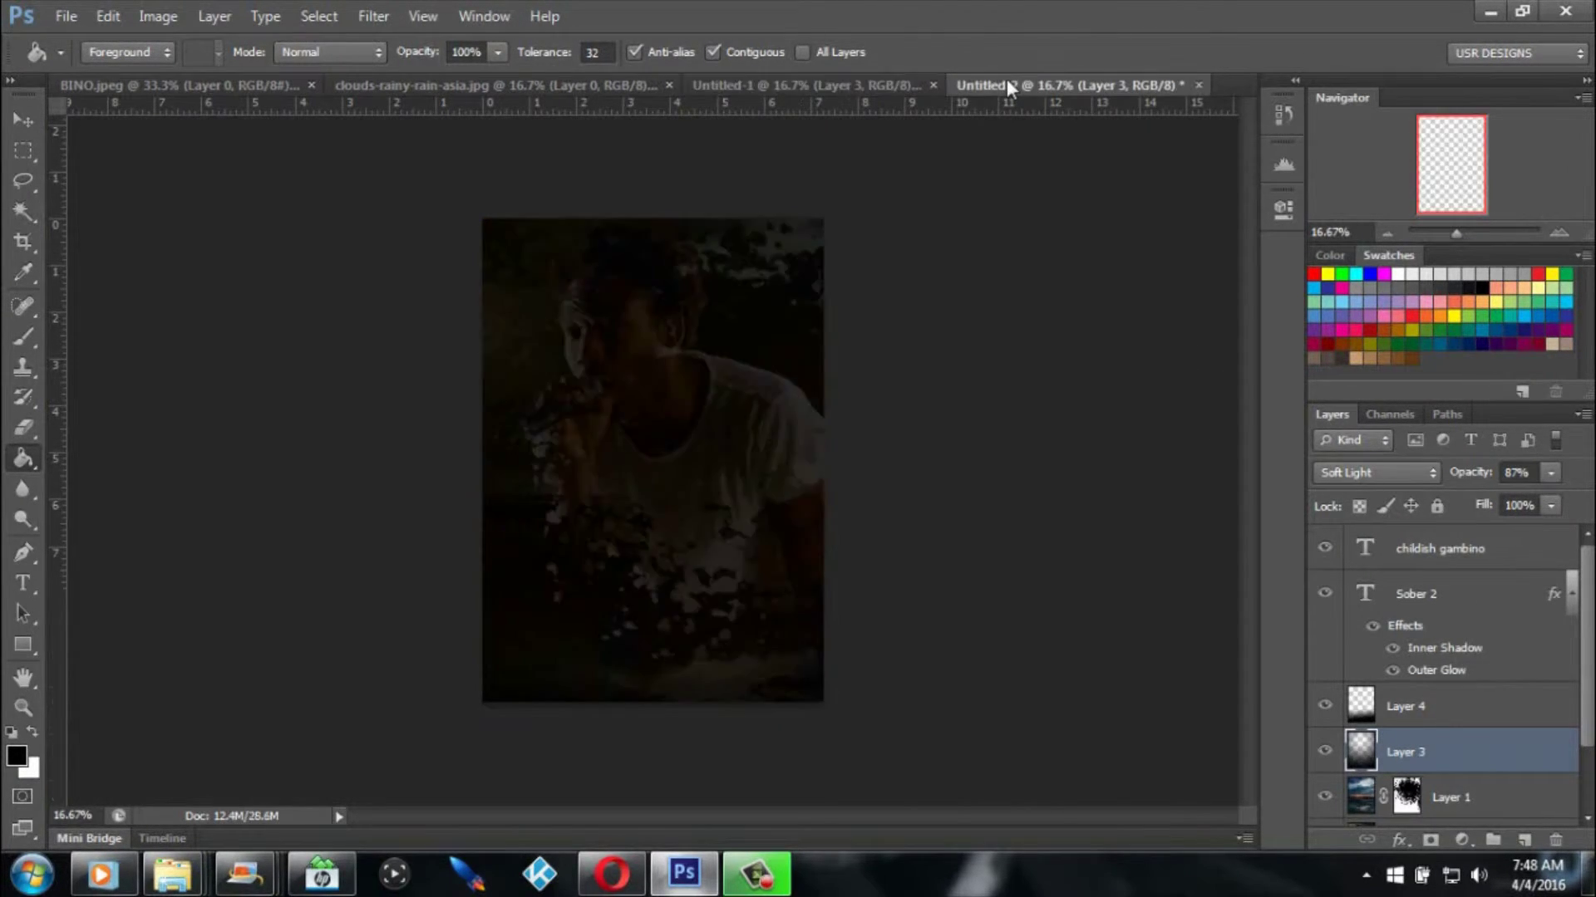
{"action": "left_click", "coordinate": [1390, 482]}
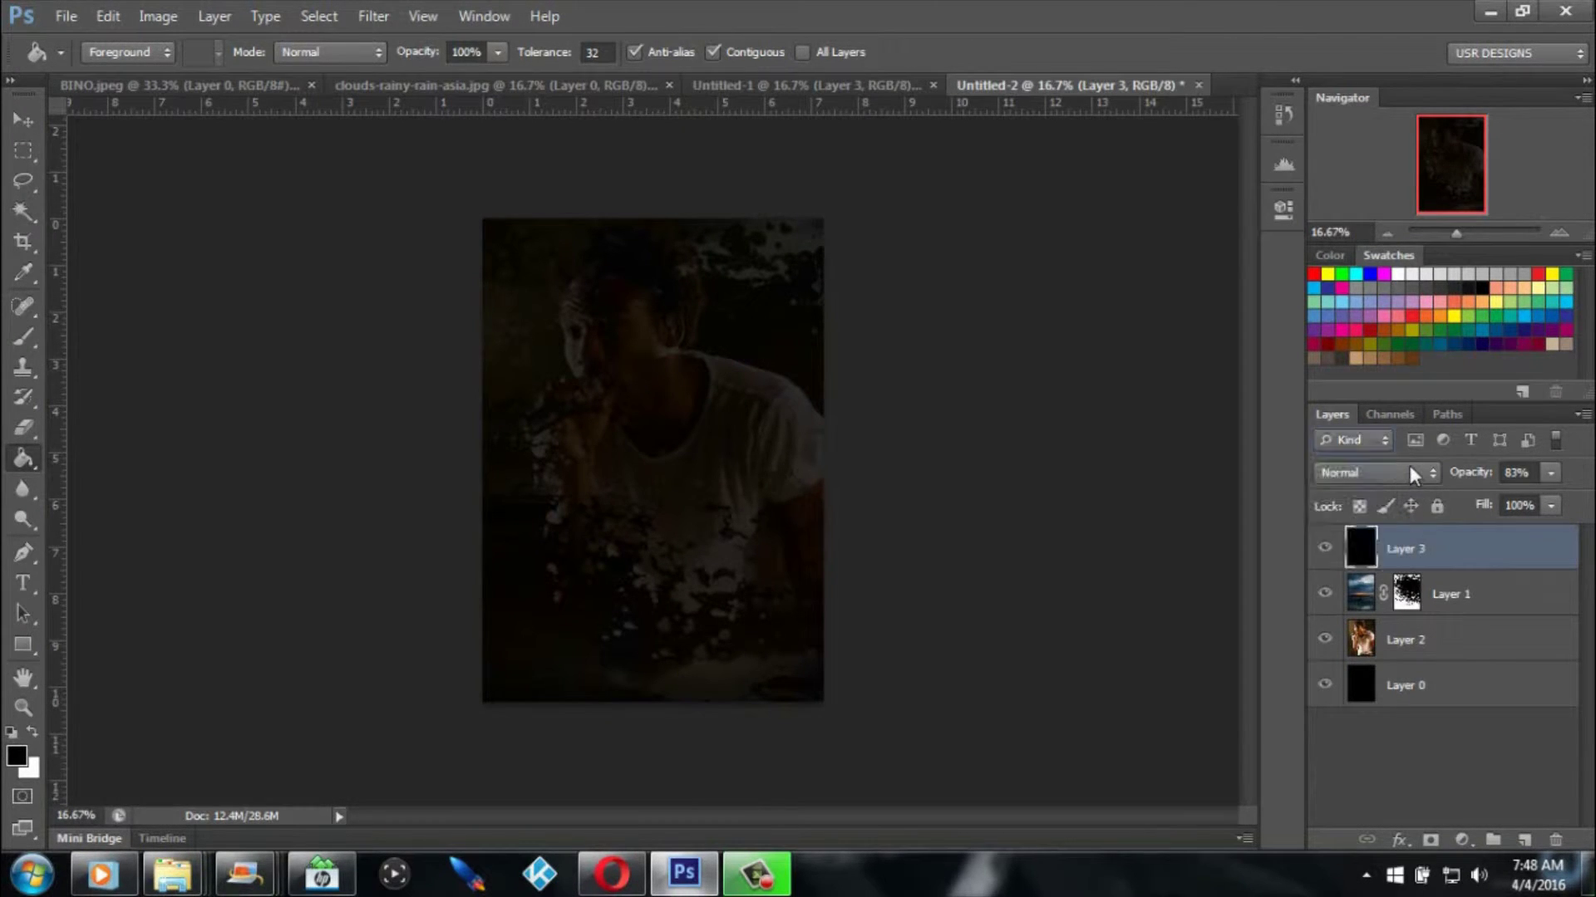
{"action": "left_click", "coordinate": [1409, 467]}
{"action": "left_click", "coordinate": [1338, 310]}
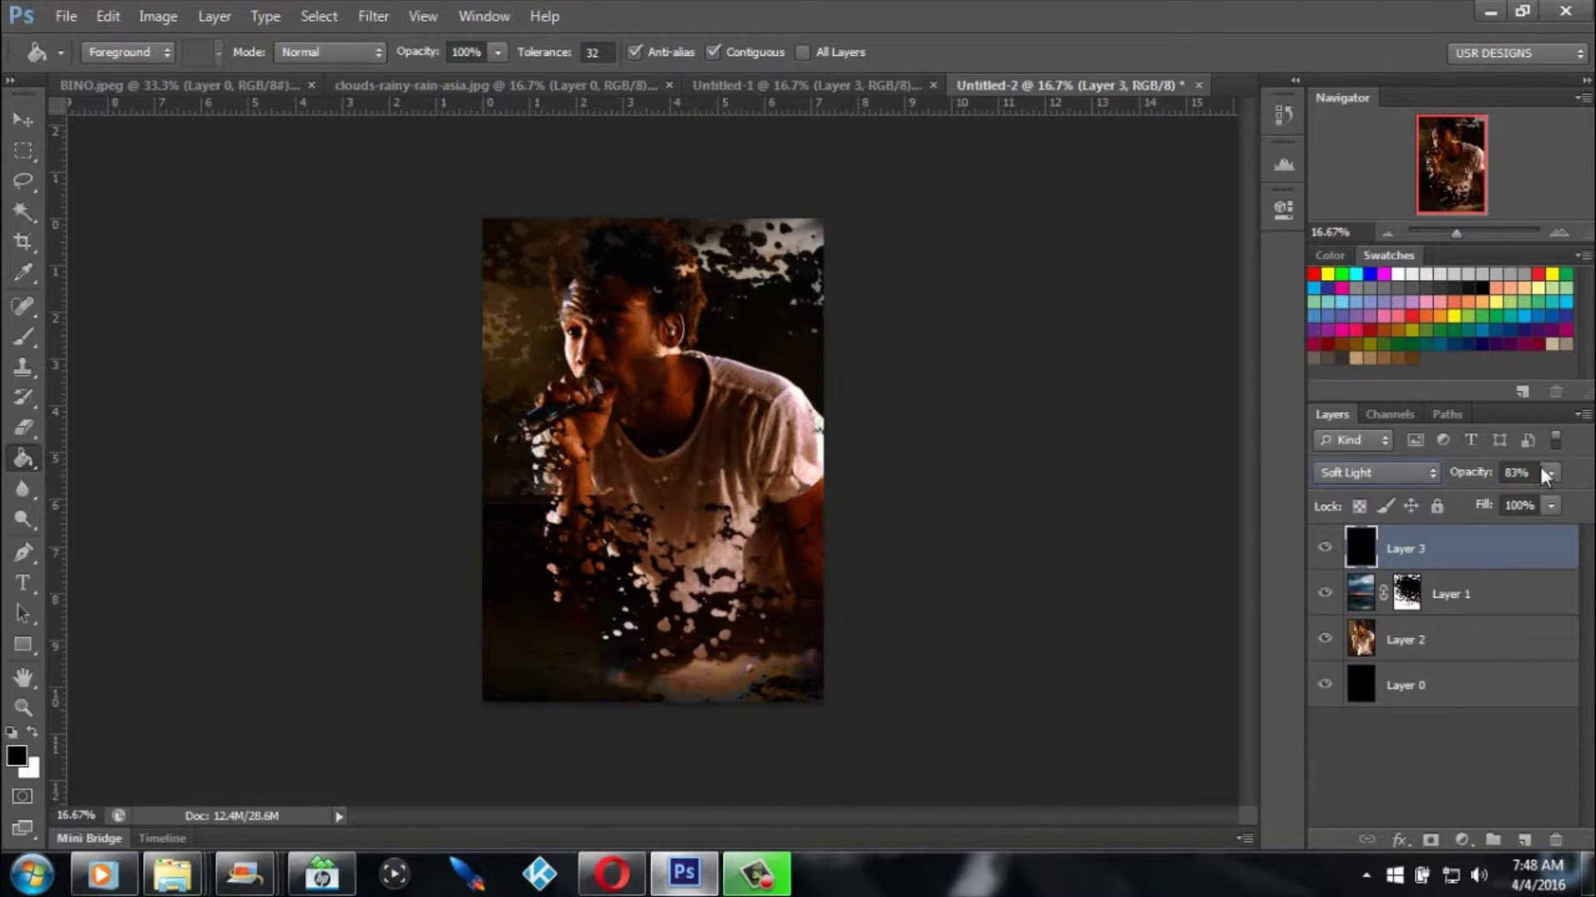
Erase the Soft Light black layer over the singer's head and upper body with a 2800 px eraser, and set its opacity to 94%.
{"action": "left_click", "coordinate": [24, 428]}
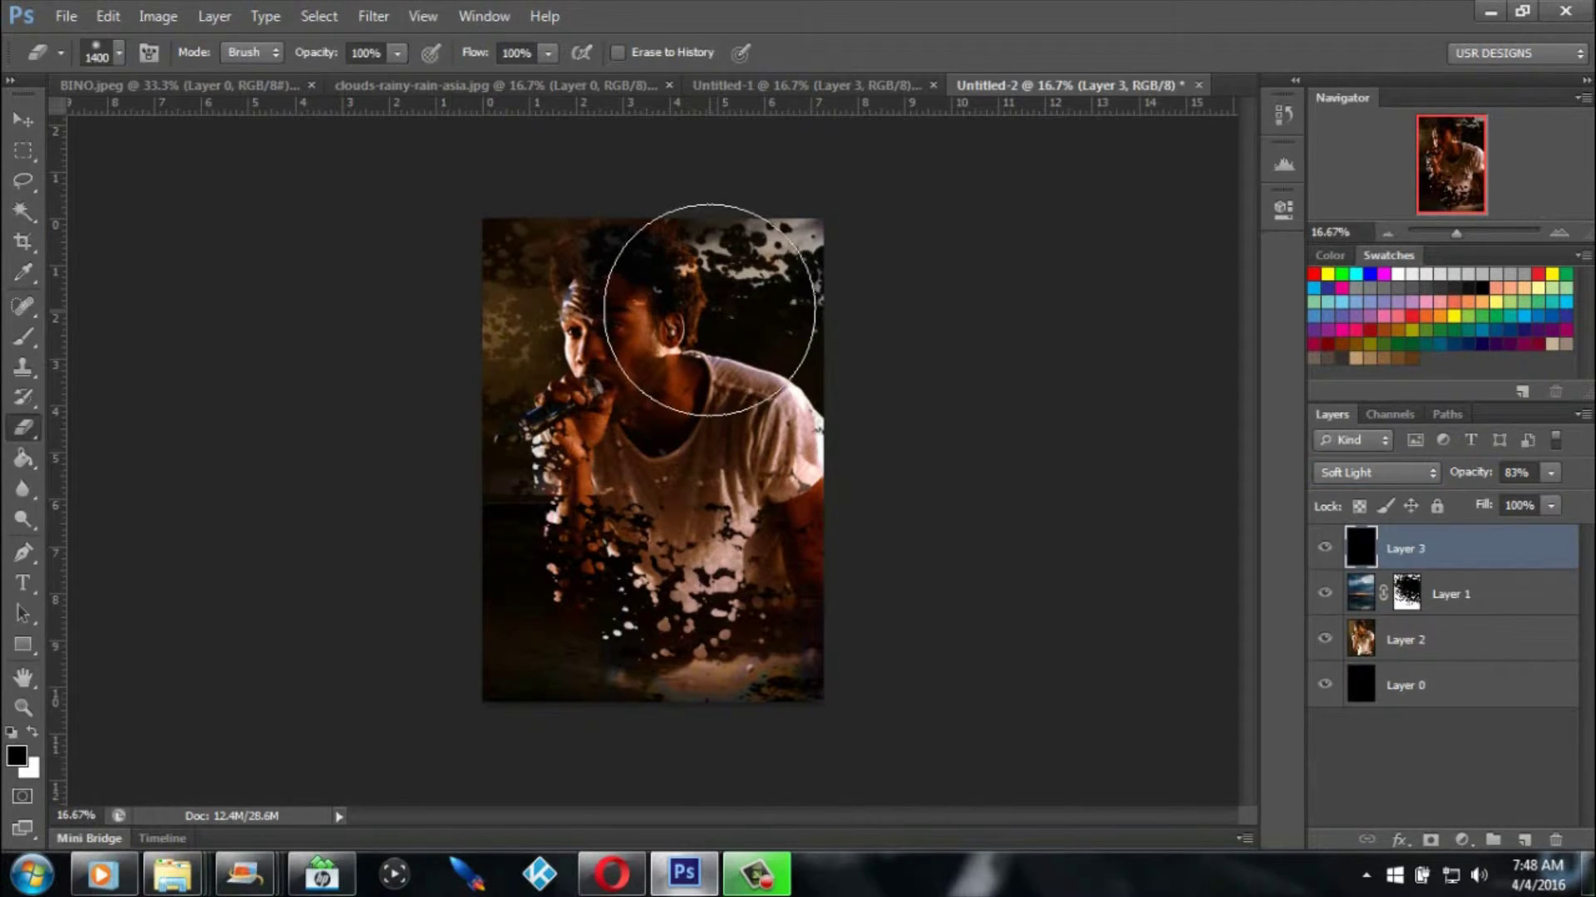
{"action": "key", "text": "bracketright"}
{"action": "key", "text": "bracketright"}
{"action": "key", "text": "bracketright"}
{"action": "key", "text": "bracketright"}
{"action": "key", "text": "bracketright"}
{"action": "key", "text": "bracketright"}
{"action": "key", "text": "bracketright"}
{"action": "key", "text": "bracketright"}
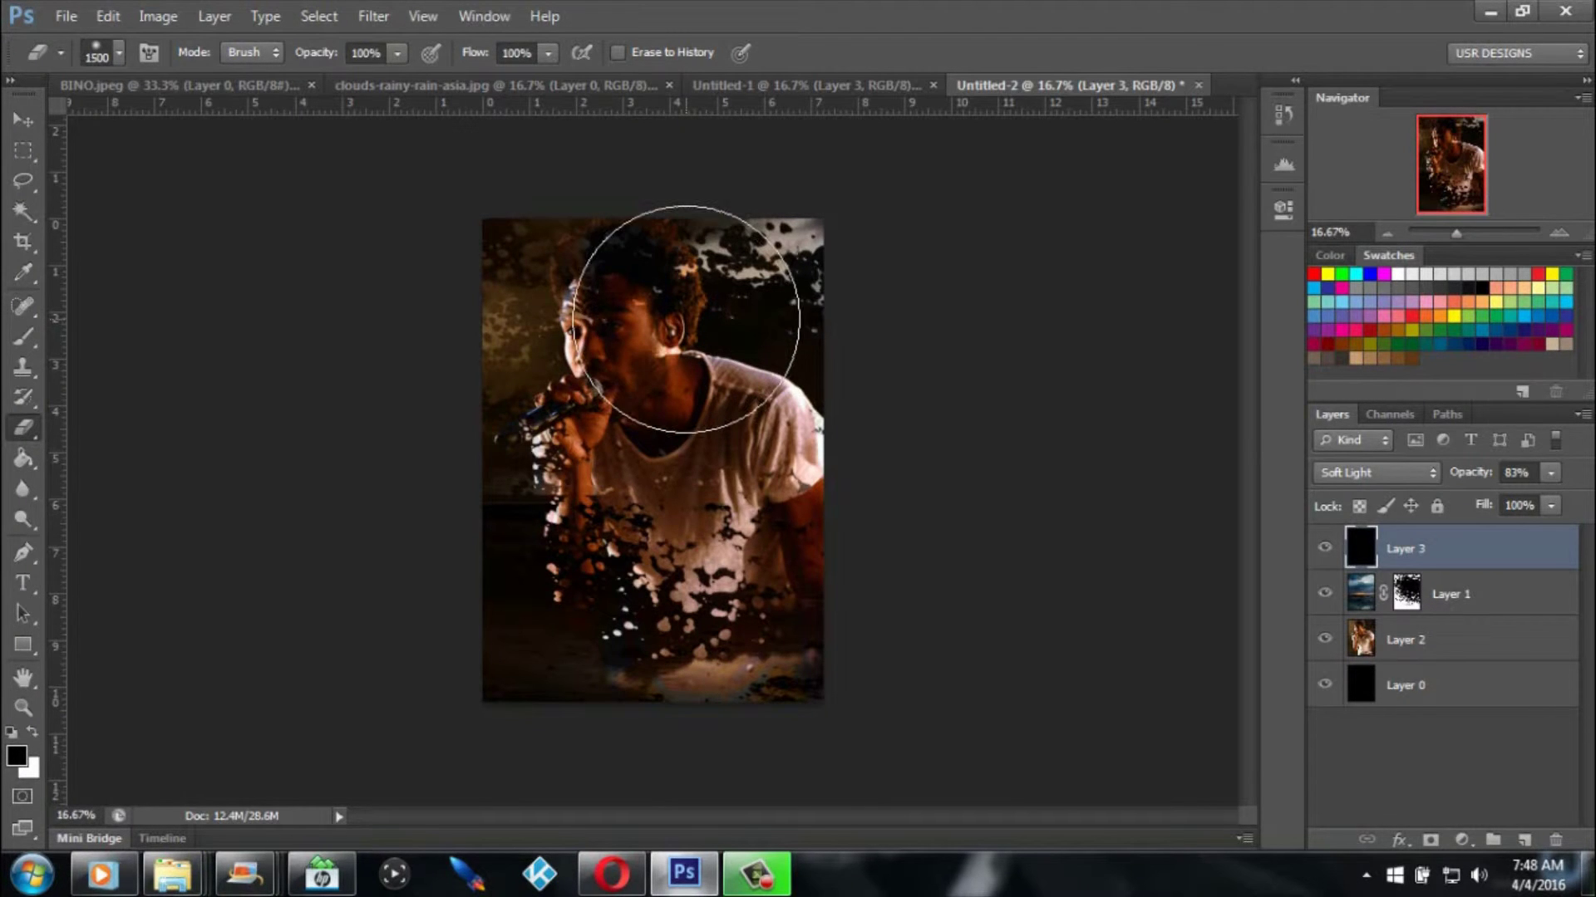
{"action": "key", "text": "bracketright"}
{"action": "key", "text": "bracketright"}
{"action": "key", "text": "bracketright"}
{"action": "key", "text": "bracketright"}
{"action": "key", "text": "bracketright"}
{"action": "key", "text": "bracketright"}
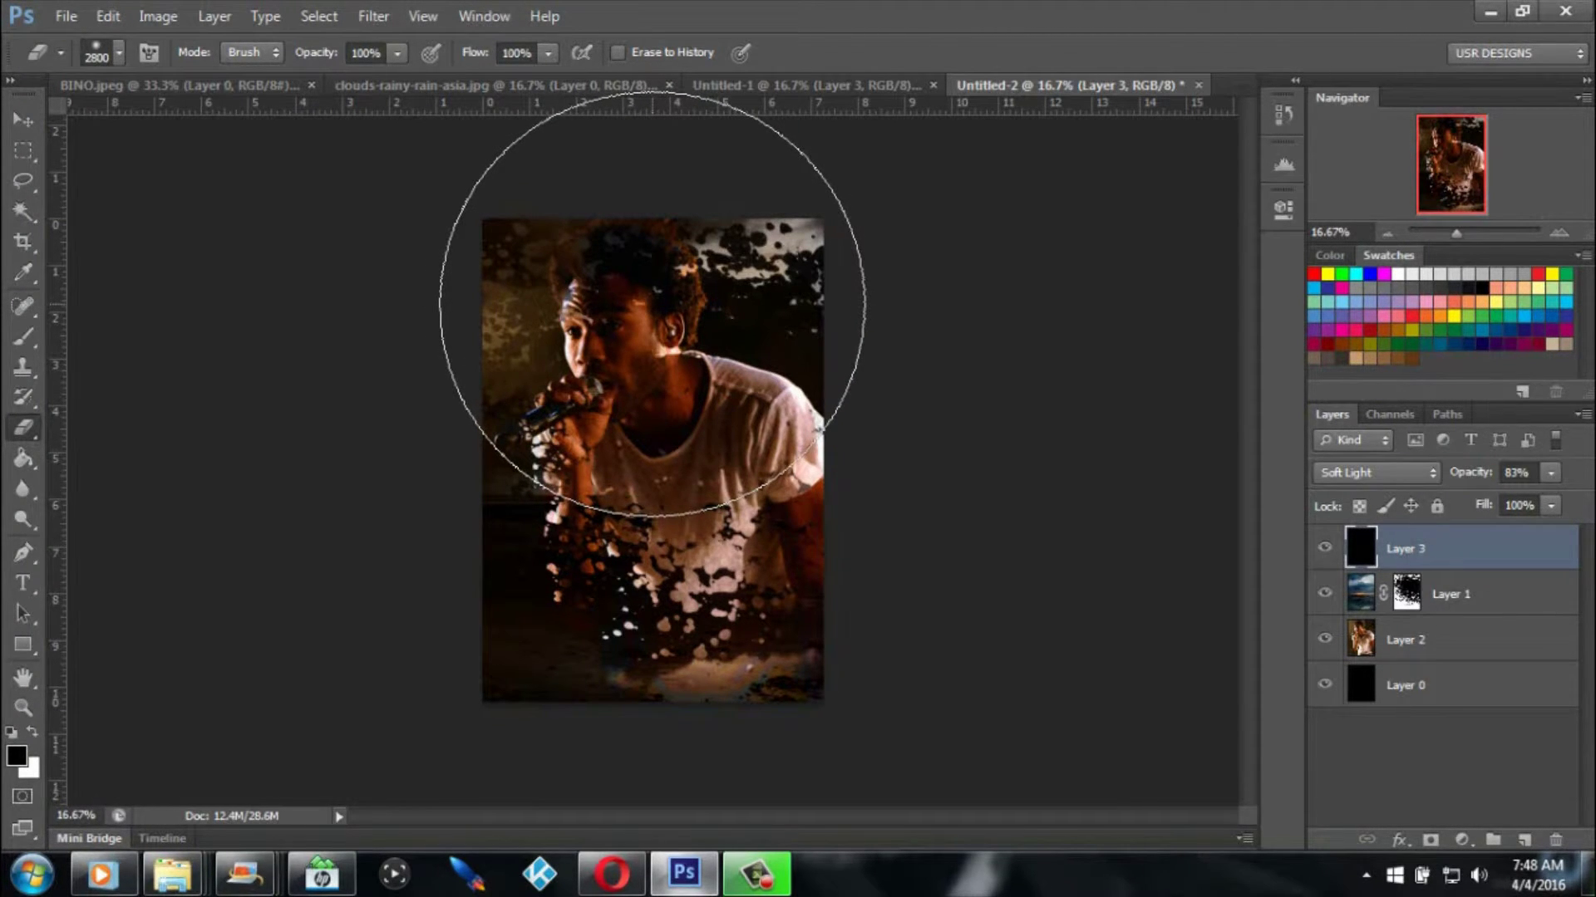
{"action": "left_click", "coordinate": [652, 305]}
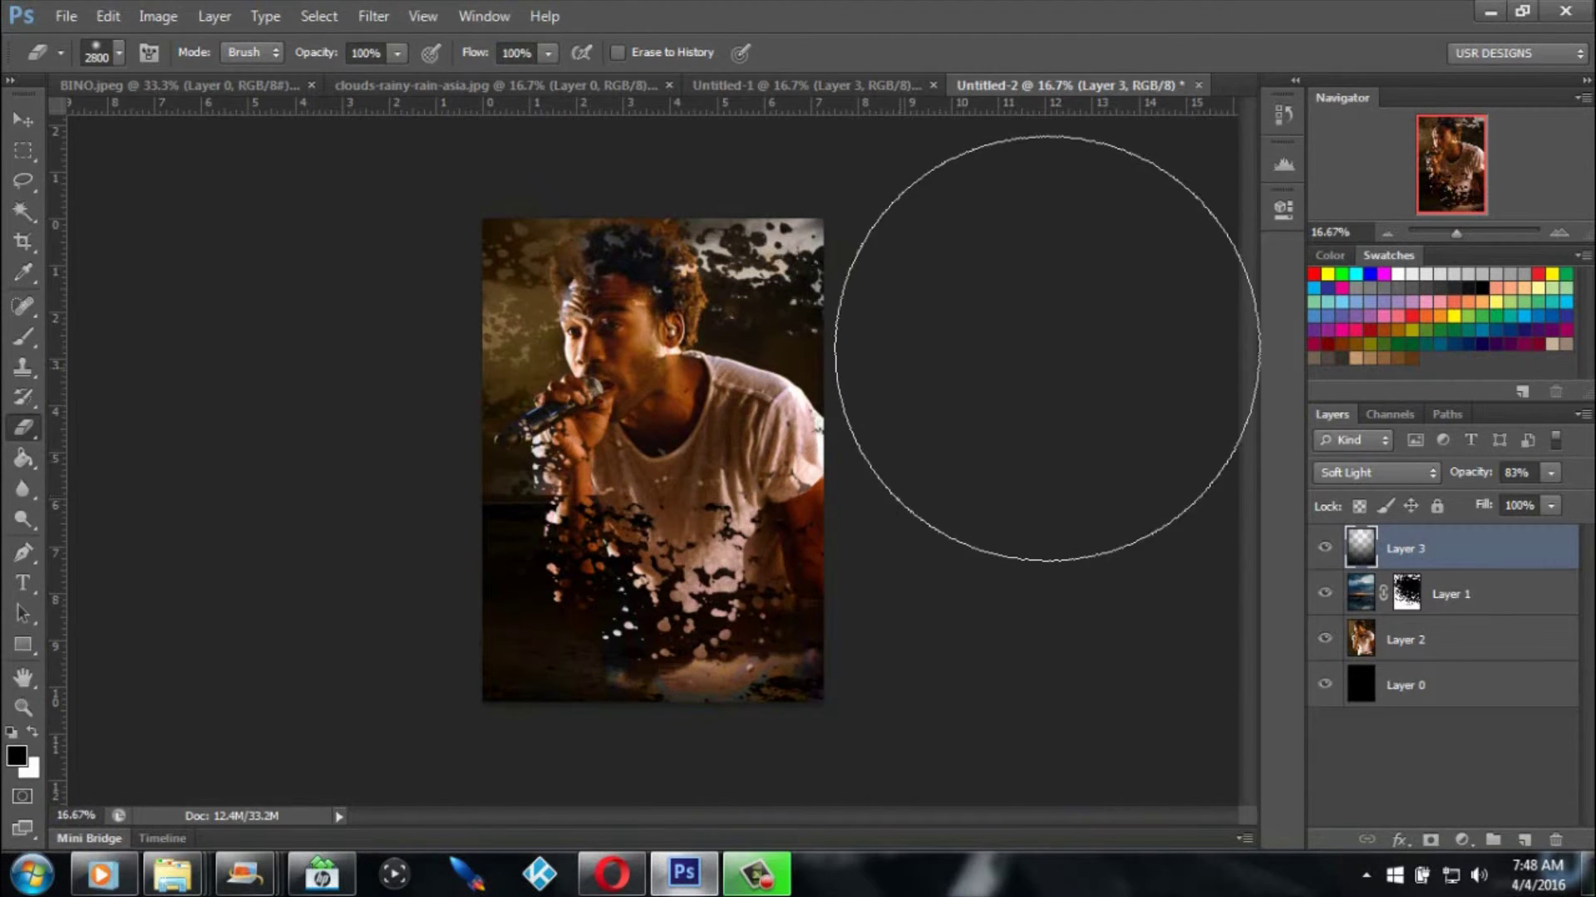
{"action": "left_click", "coordinate": [23, 151]}
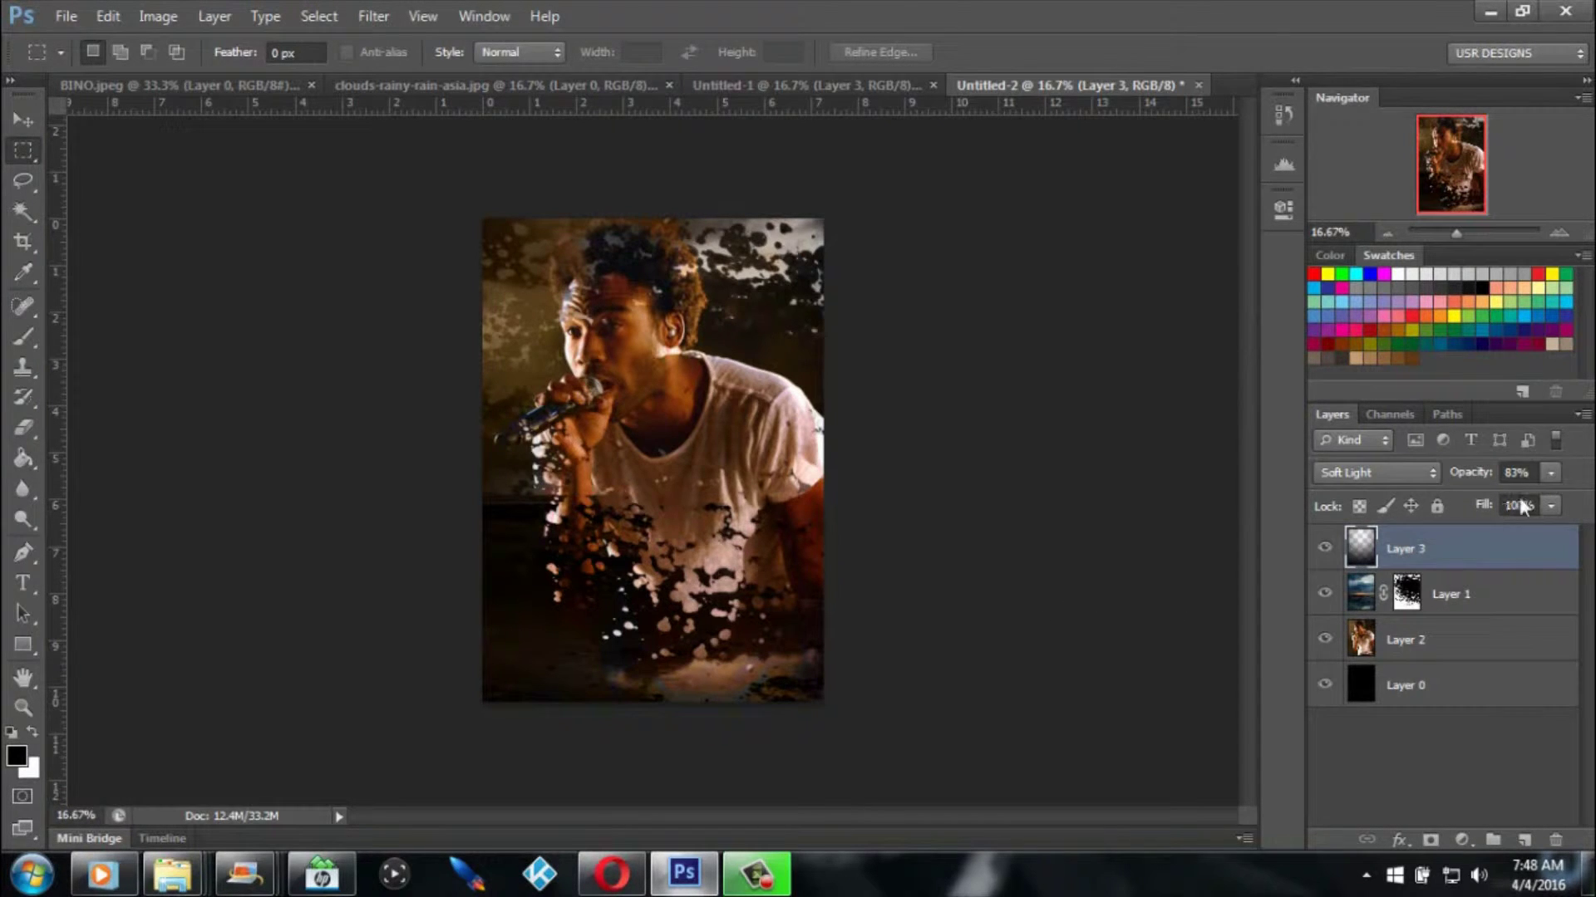
{"action": "left_click", "coordinate": [1549, 473]}
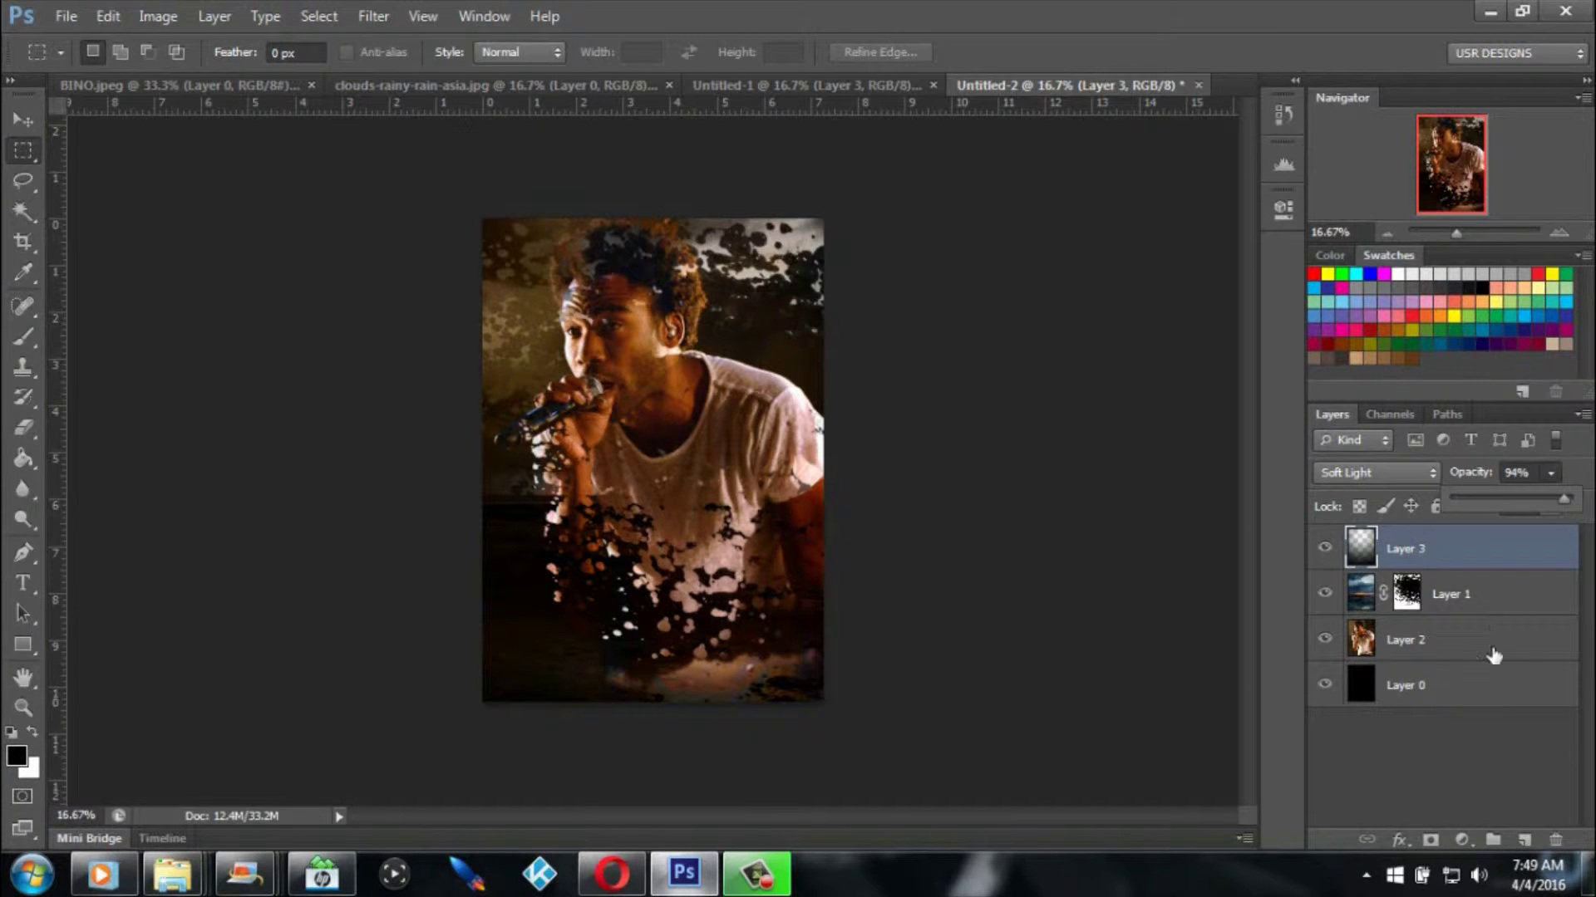
Add a new top layer in Untitled-2 and check Layer 4's blend mode and opacity in Untitled-1.
{"action": "left_click", "coordinate": [1524, 840]}
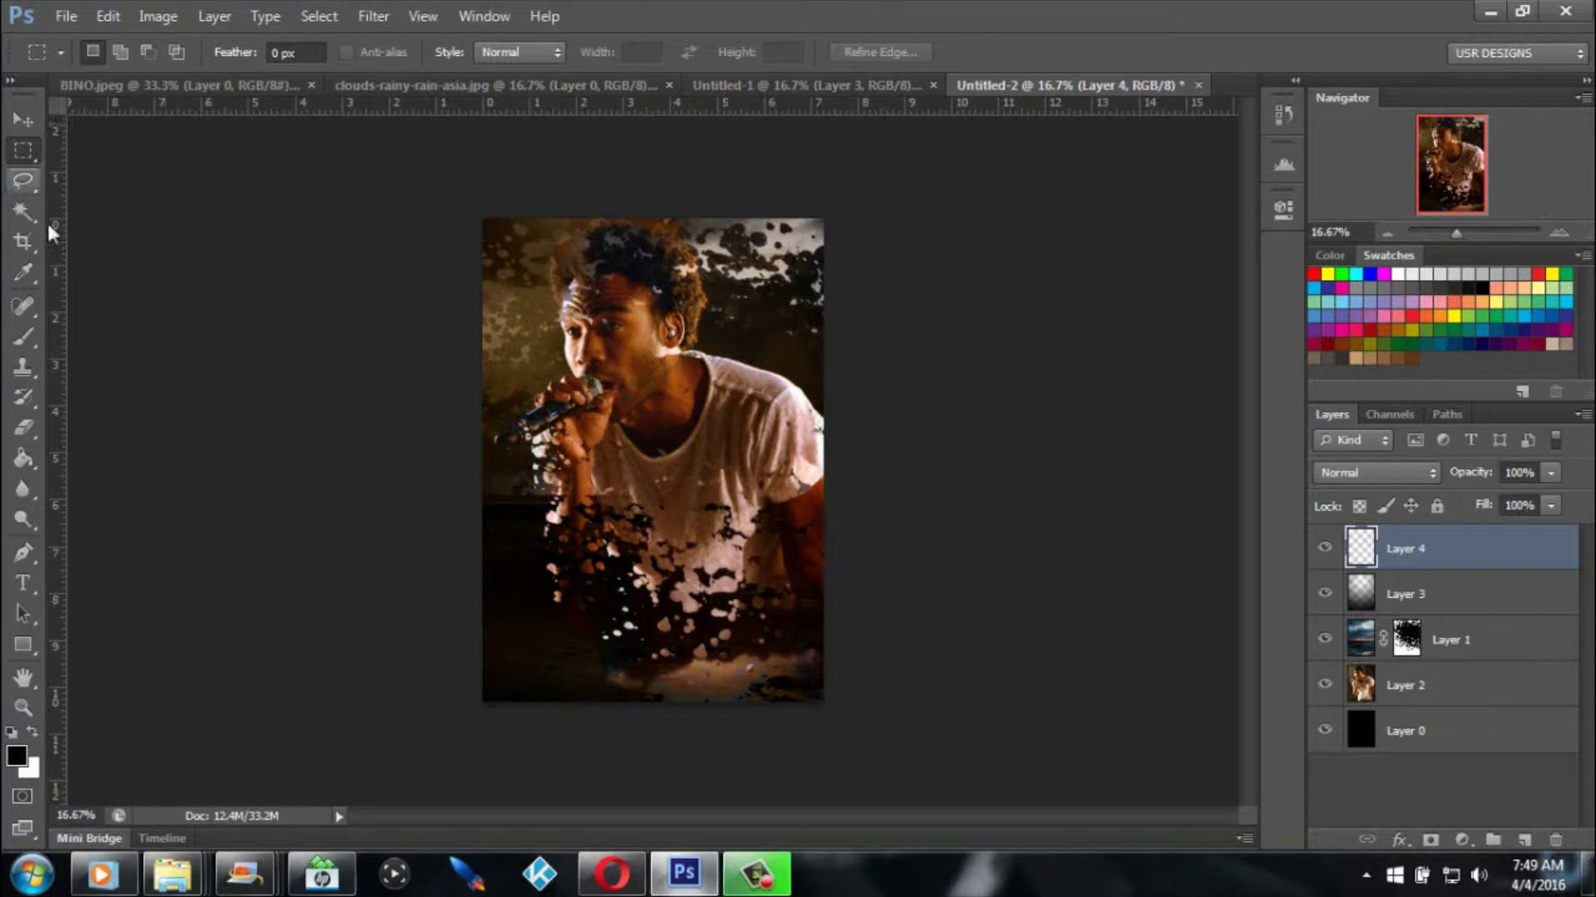
{"action": "left_click", "coordinate": [807, 79]}
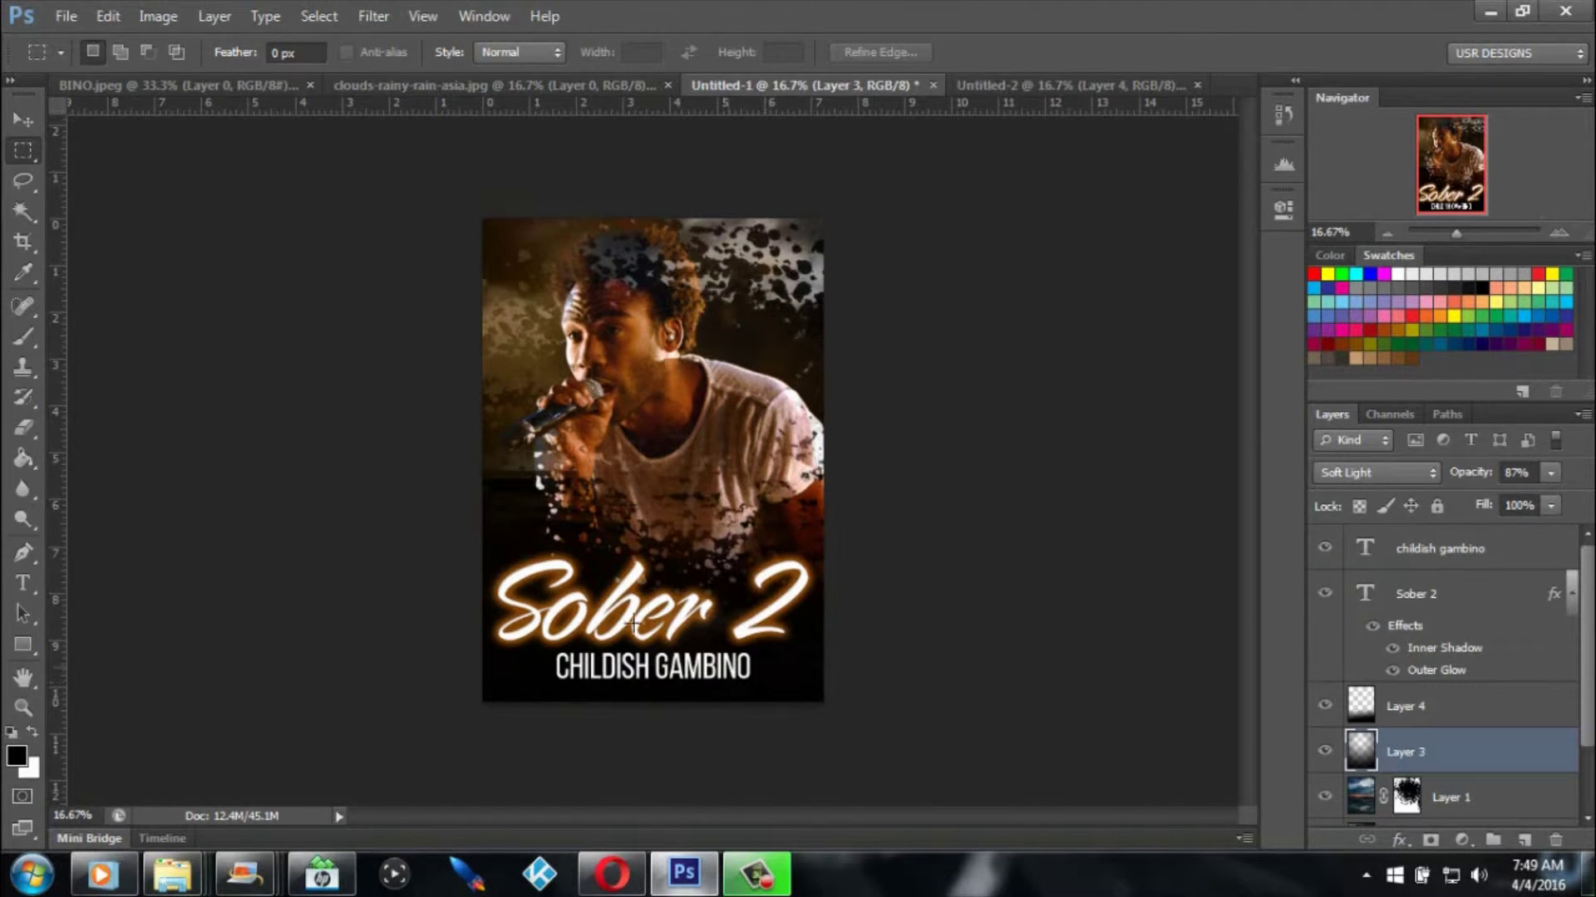
{"action": "left_click", "coordinate": [1440, 708]}
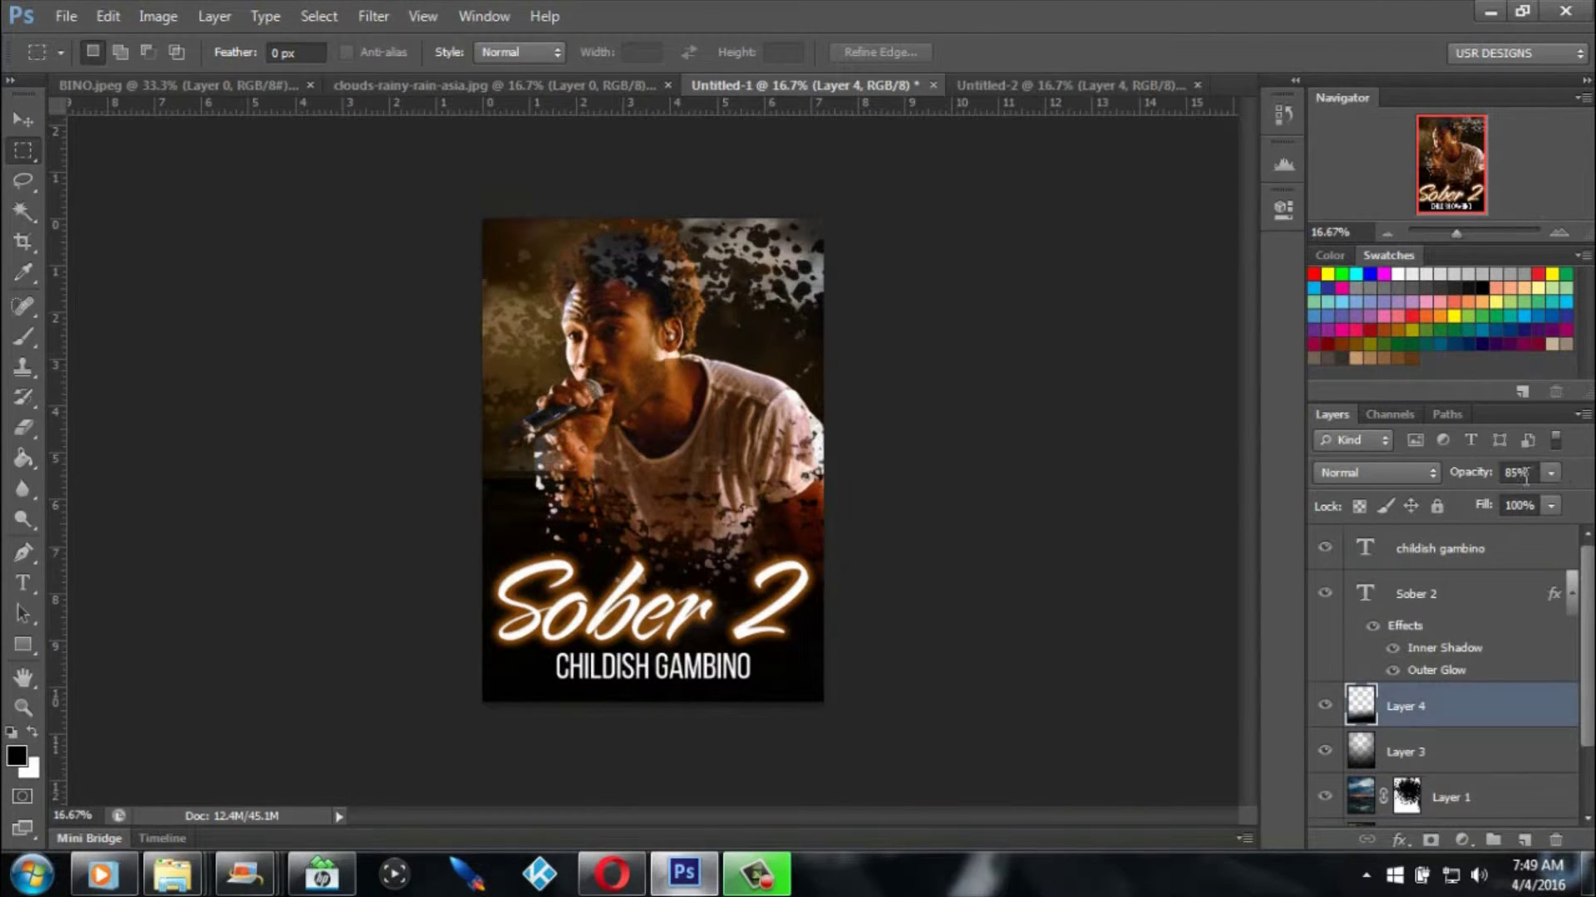
{"action": "left_click", "coordinate": [1010, 91]}
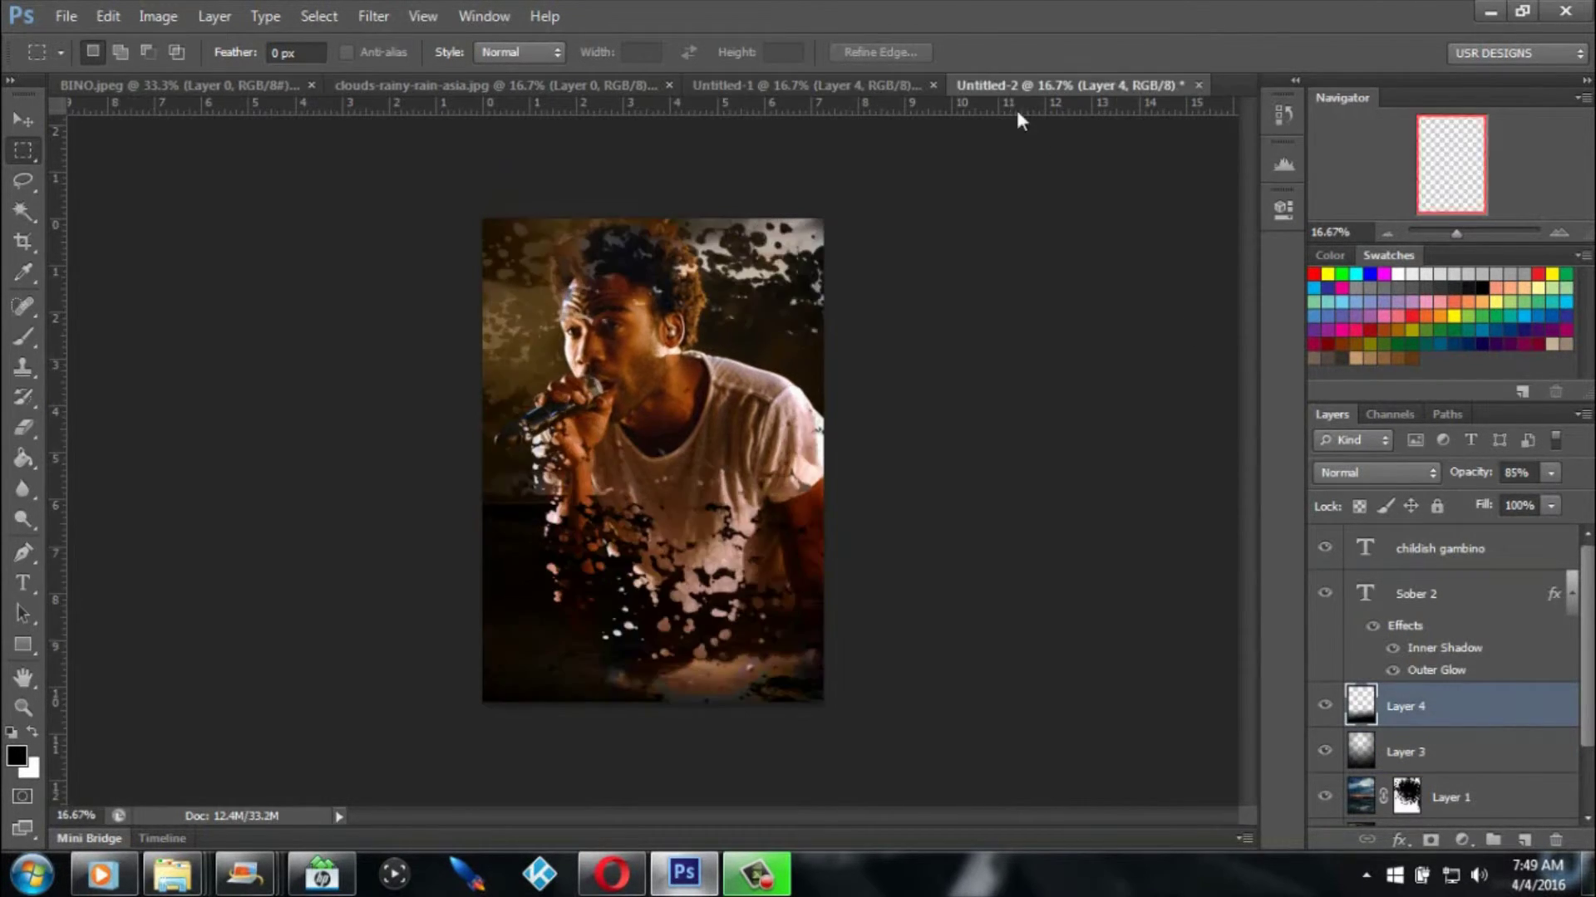
Select the bottom third of the Untitled-2 poster, fill it with black on the new layer, and deselect.
{"action": "left_click_drag", "start_coordinate": [422, 511], "coordinate": [956, 731]}
{"action": "left_click_drag", "start_coordinate": [724, 592], "coordinate": [724, 604]}
{"action": "left_click", "coordinate": [24, 458]}
{"action": "left_click", "coordinate": [579, 625]}
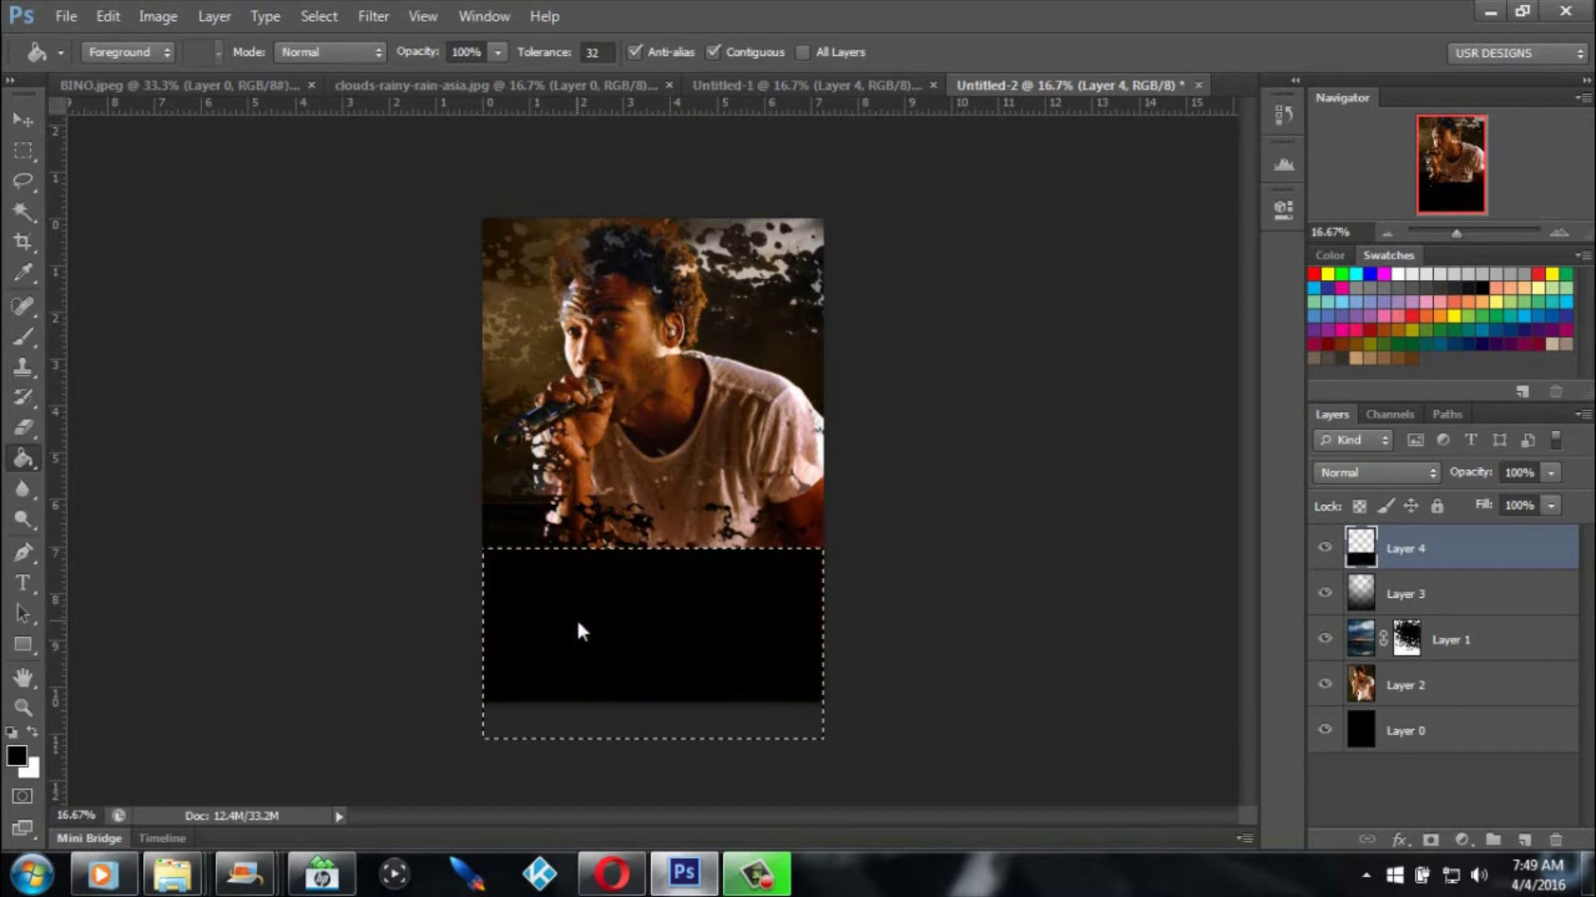
{"action": "left_click", "coordinate": [23, 151]}
{"action": "left_click", "coordinate": [25, 210]}
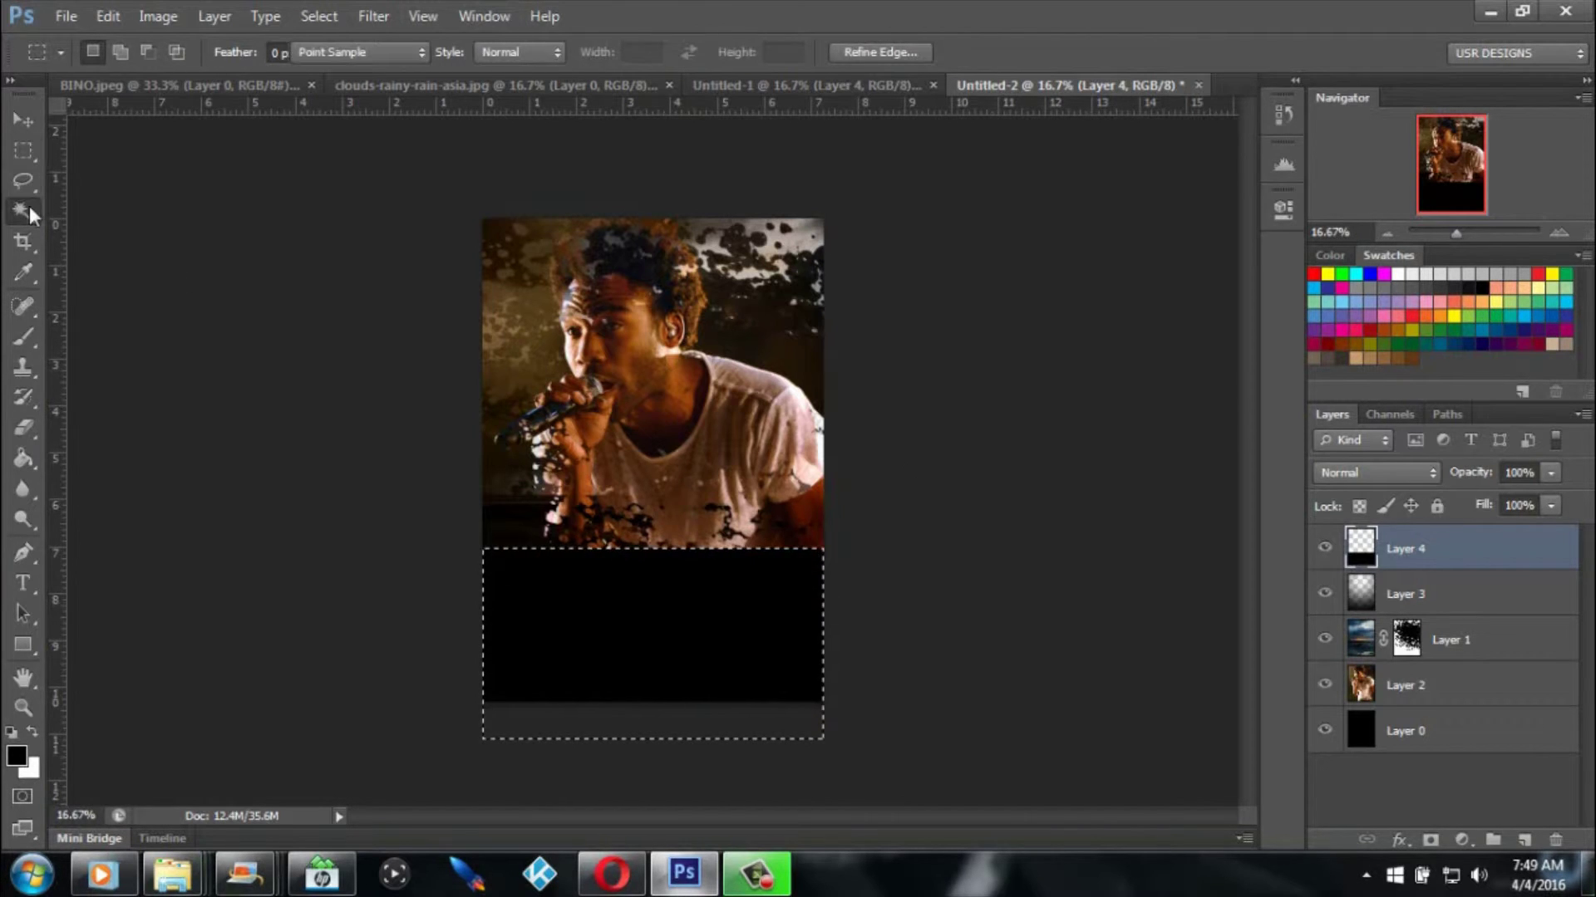
{"action": "key", "text": "ctrl+d"}
Lower the opacity of the black bottom band's layer to 89%.
{"action": "left_click", "coordinate": [1549, 472]}
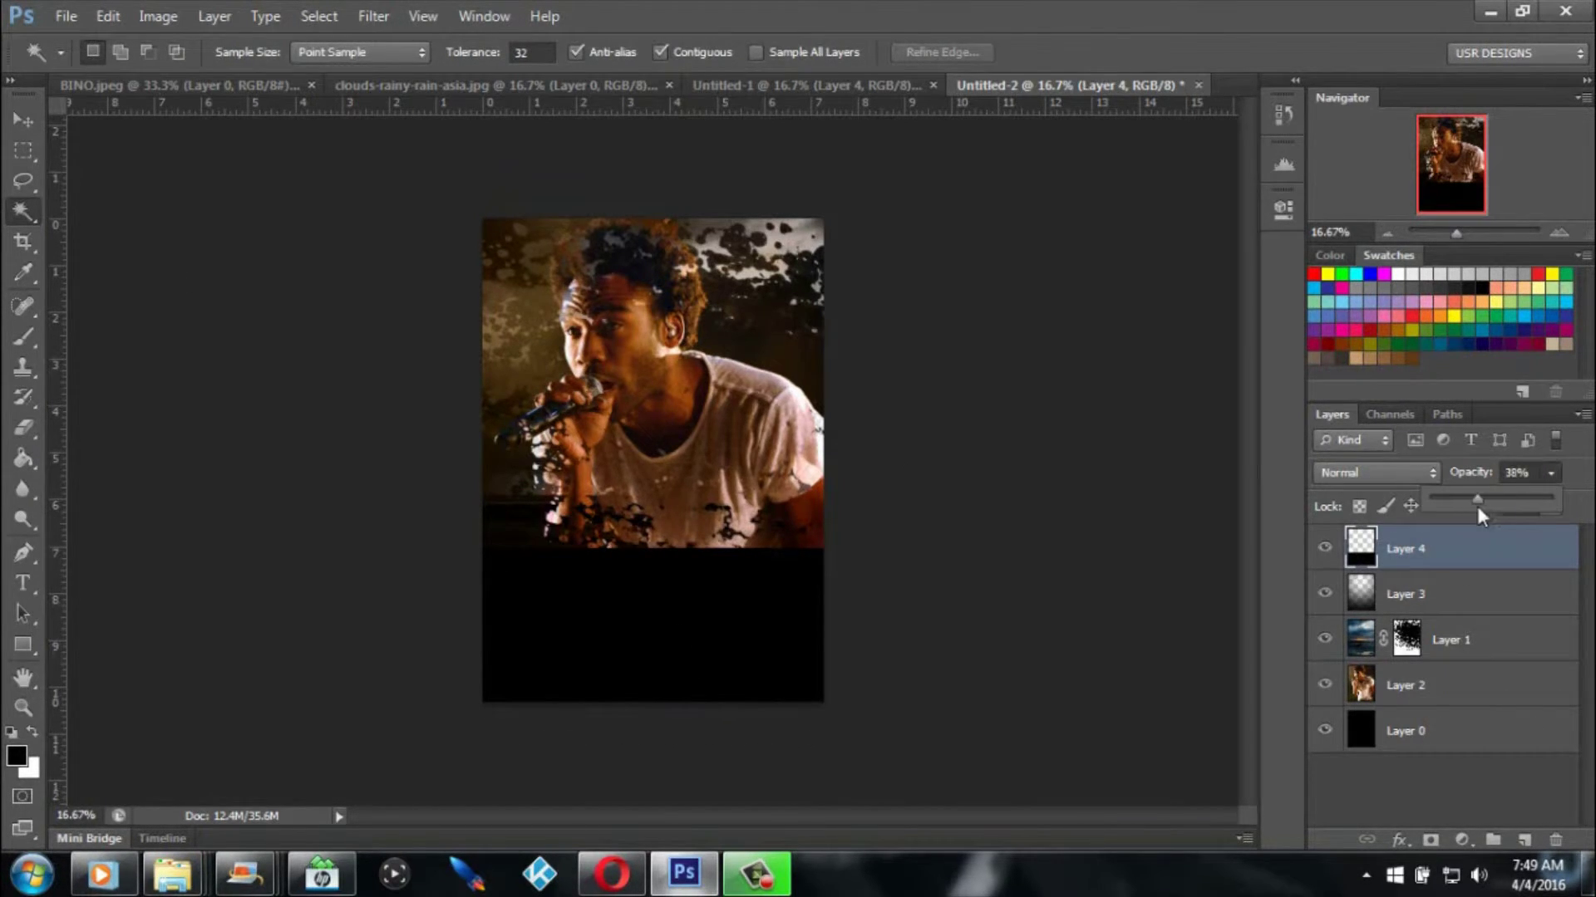
{"action": "left_click_drag", "start_coordinate": [1483, 504], "coordinate": [1519, 507]}
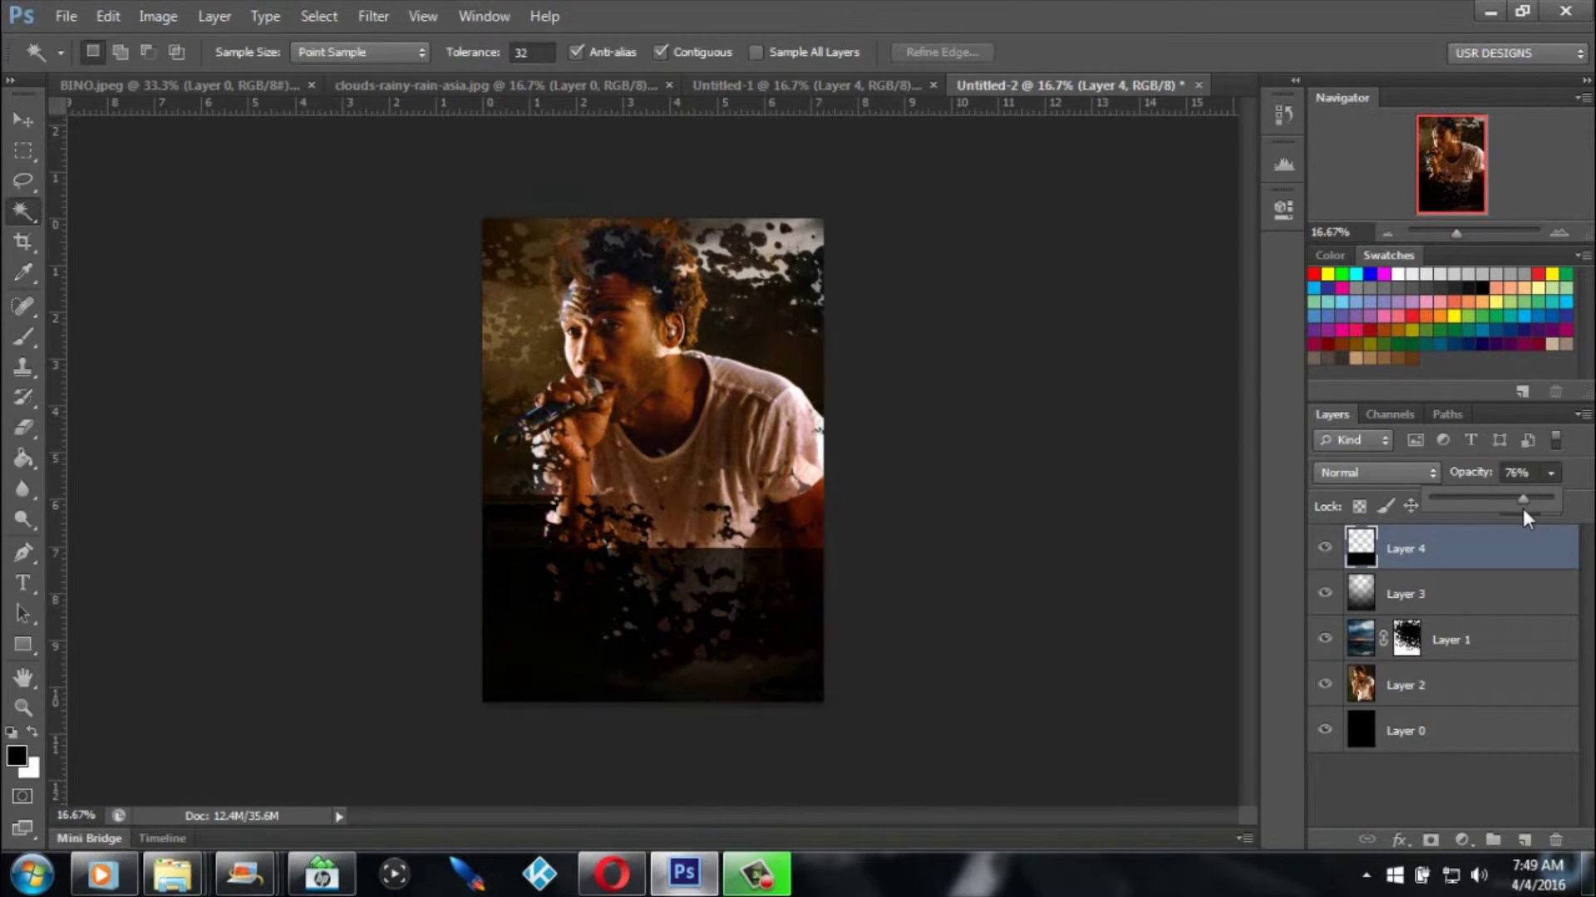
{"action": "left_click_drag", "start_coordinate": [1536, 508], "coordinate": [1539, 509]}
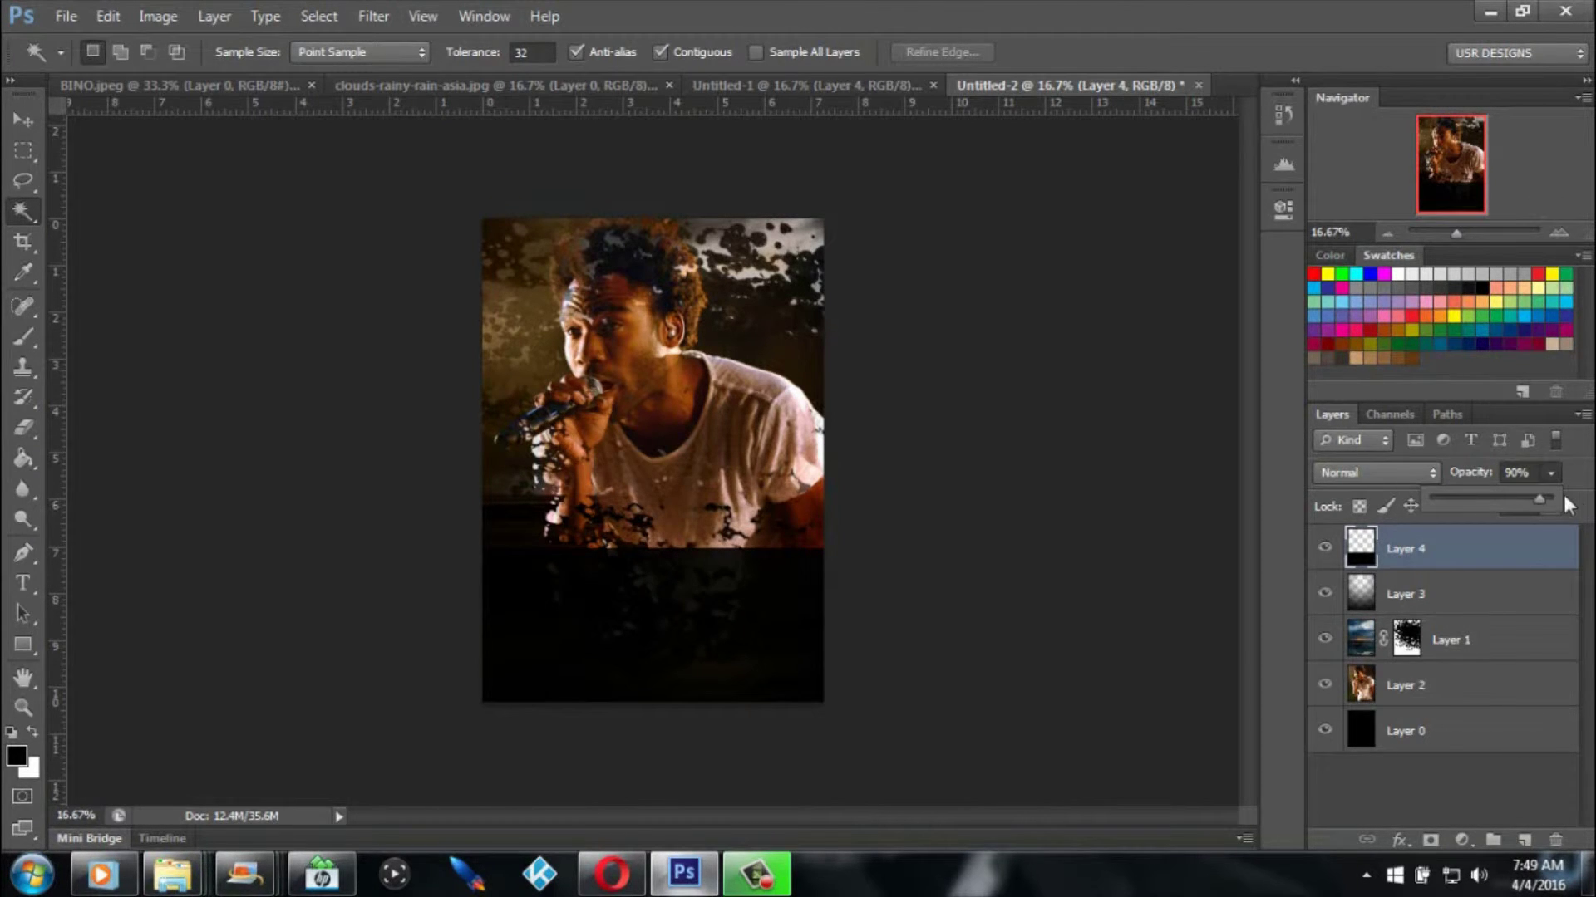
{"action": "left_click_drag", "start_coordinate": [1534, 503], "coordinate": [1537, 500]}
Reduce the eraser to 1900 px and fade the upper edge of the black band across the poster's full width.
{"action": "left_click", "coordinate": [23, 427]}
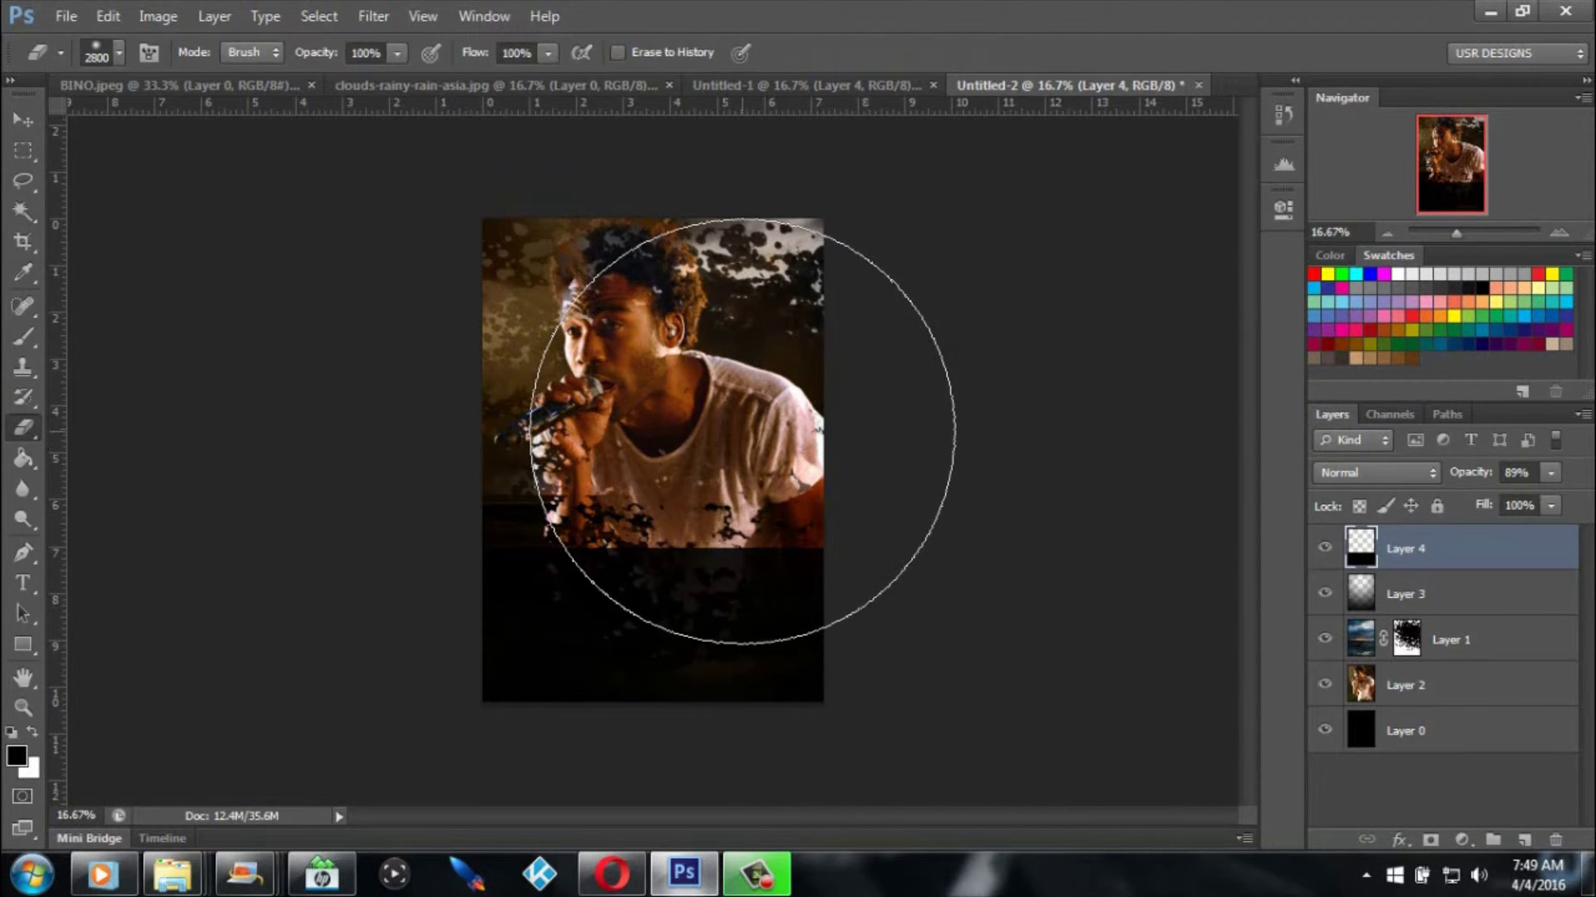
{"action": "key", "text": "bracketleft"}
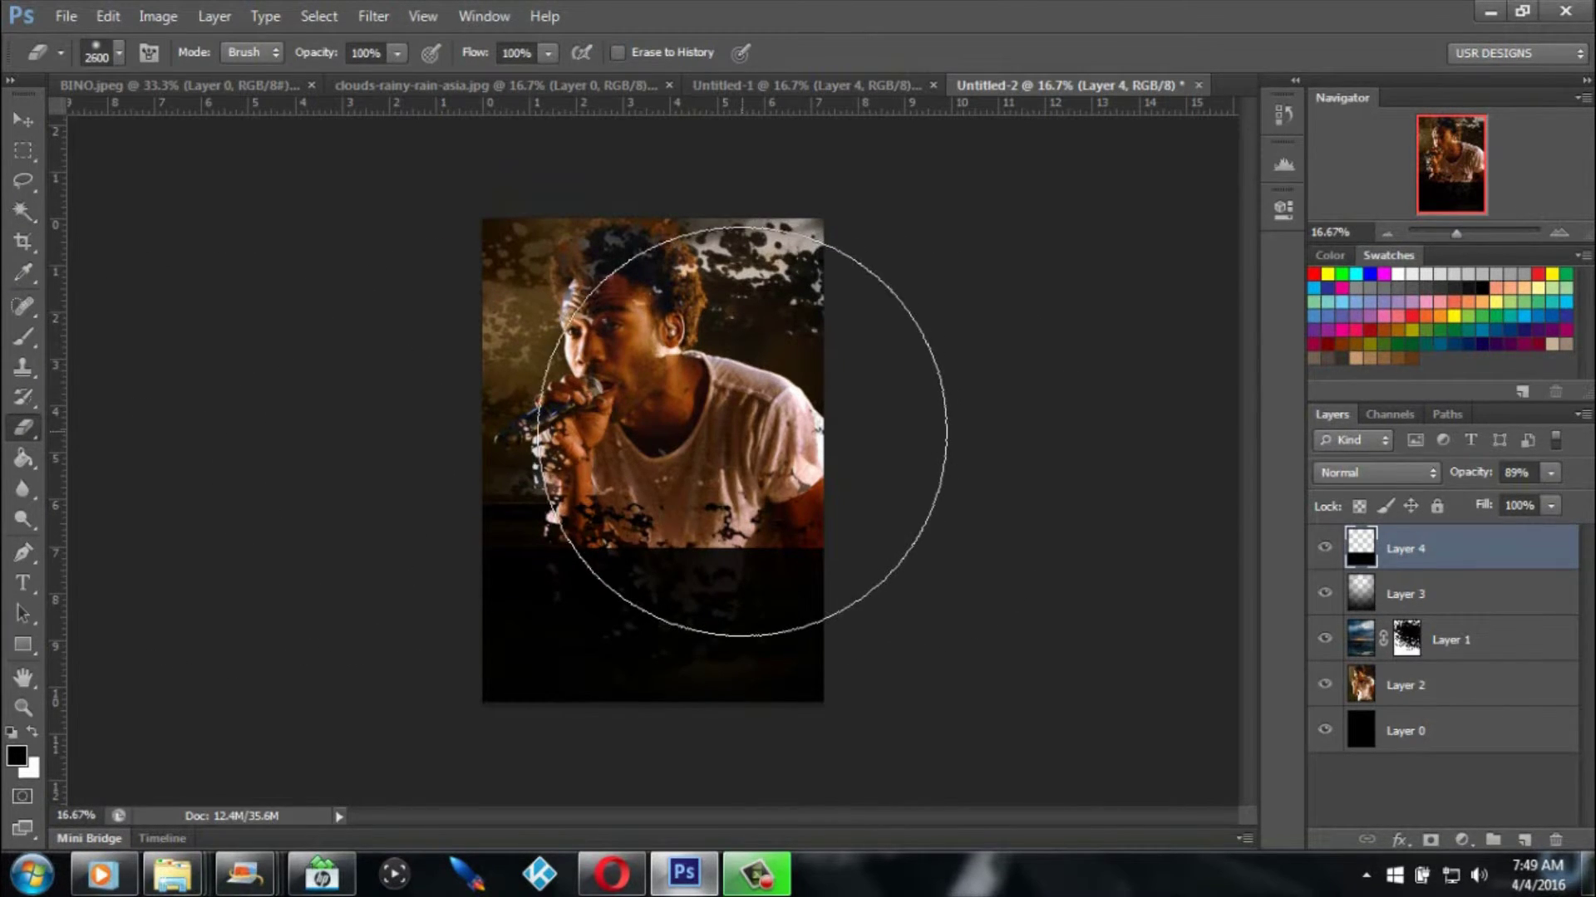
{"action": "key", "text": "bracketleft"}
{"action": "key", "text": "bracketleft"}
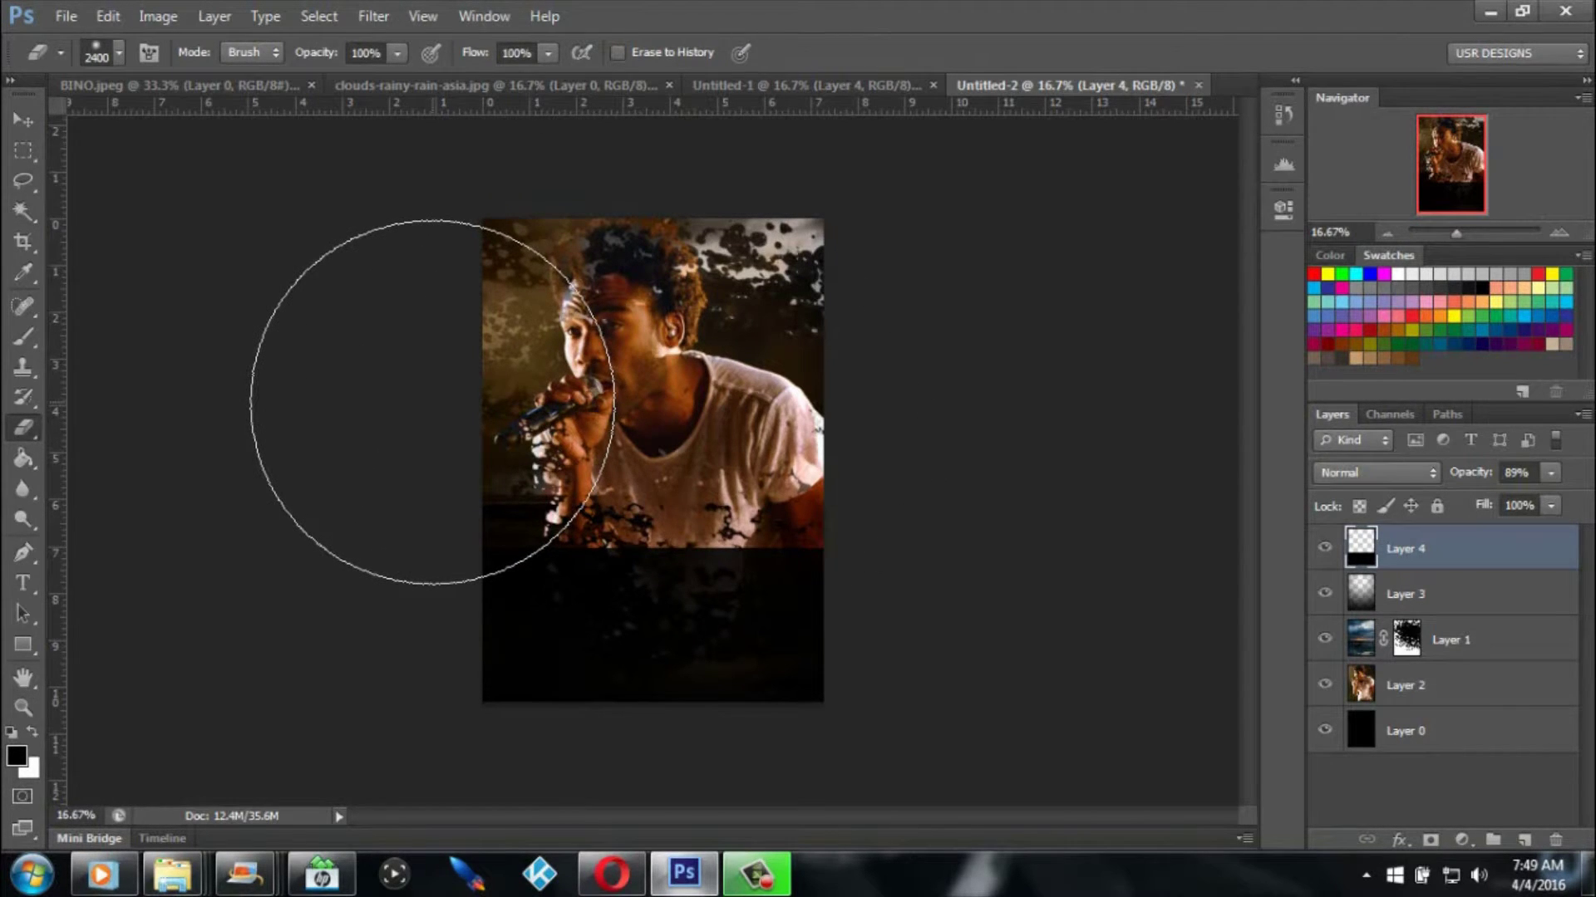
{"action": "key", "text": "bracketleft"}
{"action": "key", "text": "bracketleft"}
{"action": "key", "text": "bracketleft"}
{"action": "key", "text": "bracketleft"}
{"action": "key", "text": "bracketleft"}
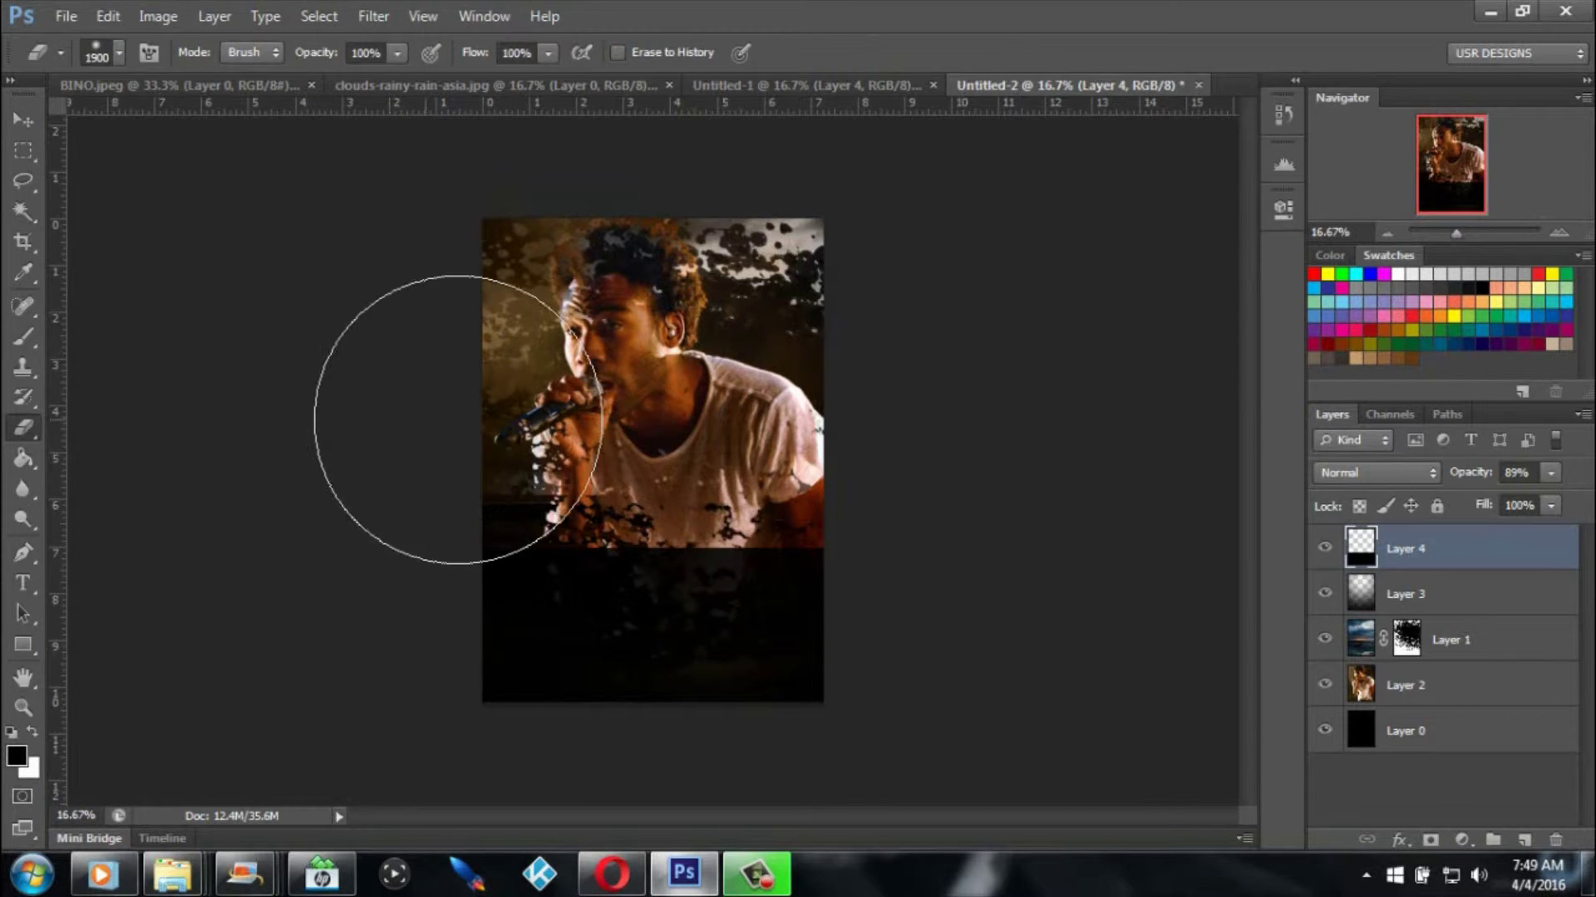
{"action": "mouse_move", "coordinate": [832, 426]}
{"action": "left_mouse_down"}
{"action": "mouse_move", "coordinate": [730, 446]}
{"action": "mouse_move", "coordinate": [345, 427]}
{"action": "left_mouse_up"}
Stretch the faded black band upward so that it starts at the lower part of the singer's shirt.
{"action": "left_click", "coordinate": [23, 120]}
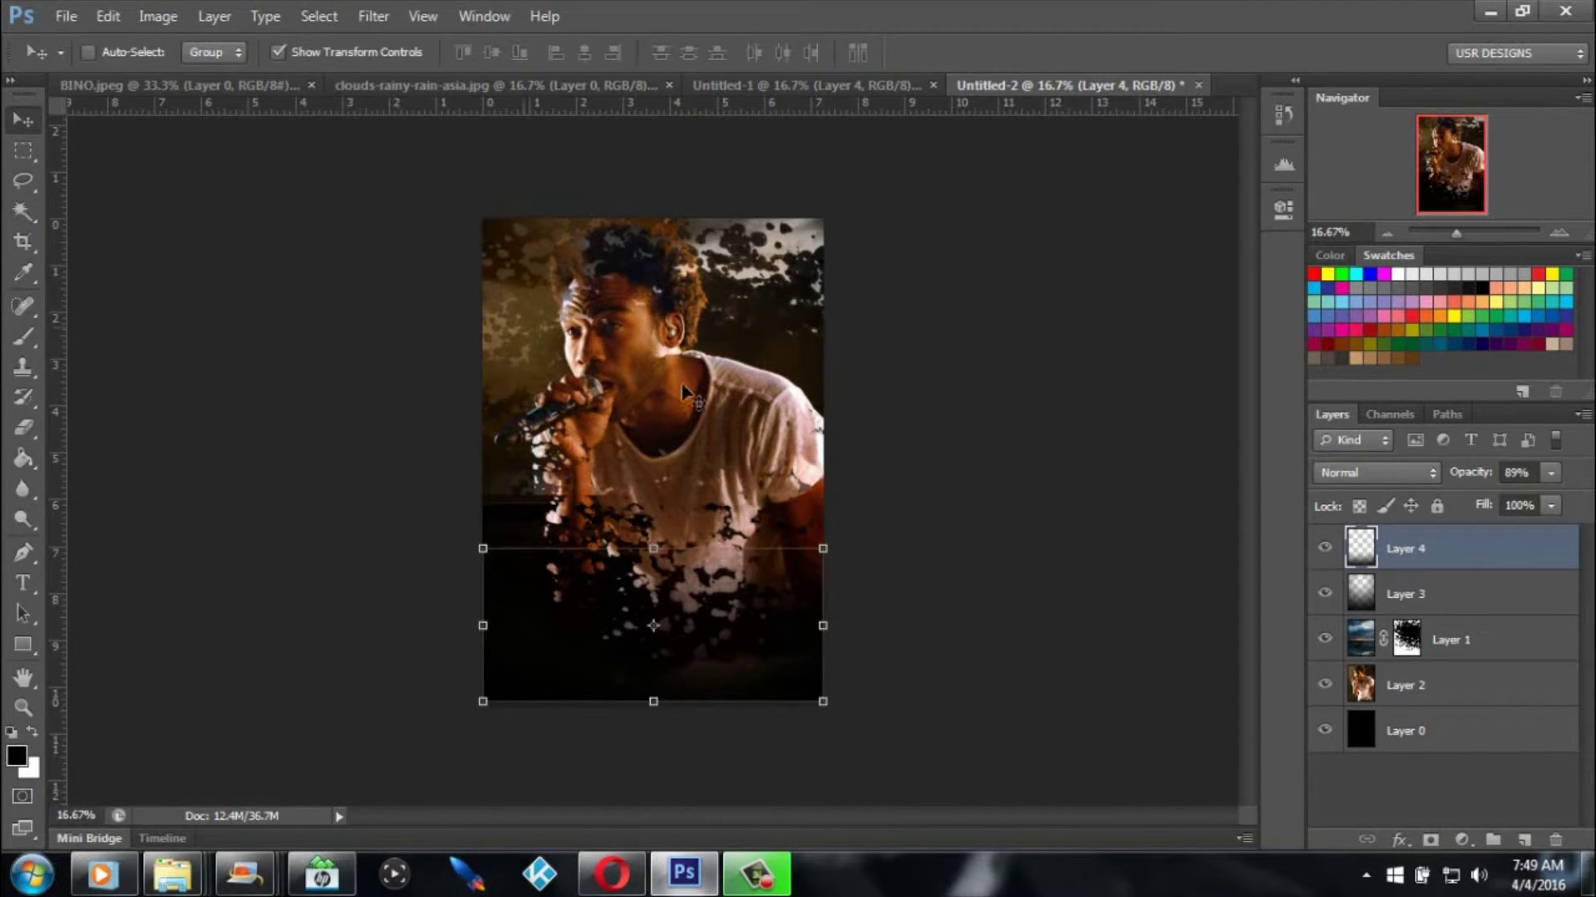
{"action": "left_click_drag", "start_coordinate": [652, 549], "coordinate": [652, 496]}
{"action": "left_click", "coordinate": [24, 119]}
{"action": "left_click", "coordinate": [665, 341]}
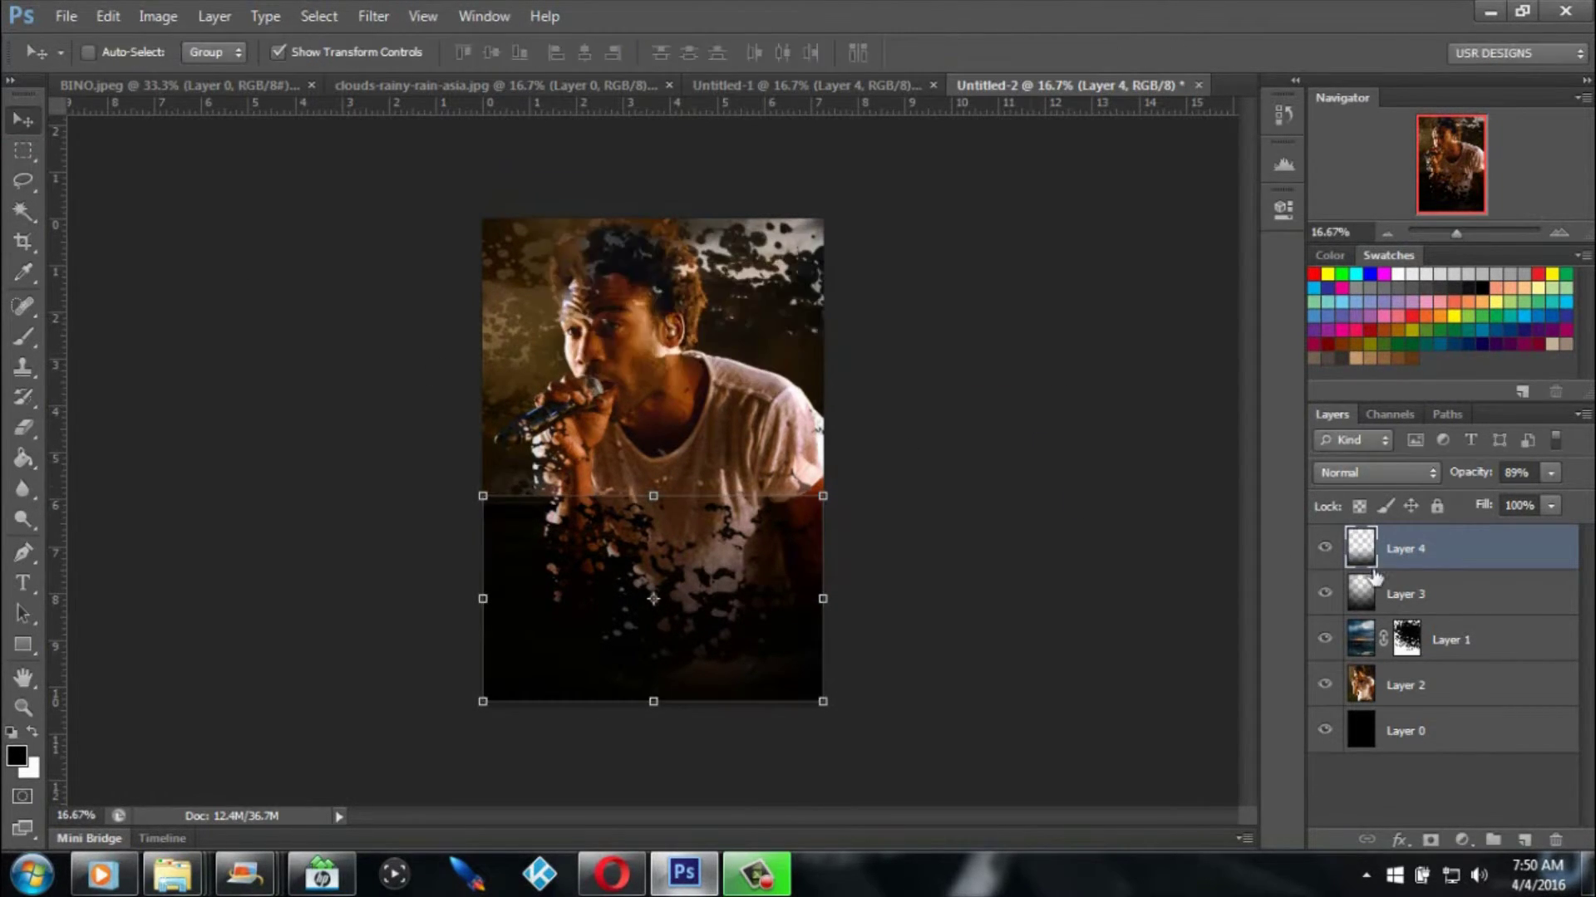
Set the black band layer's opacity to 87% and duplicate the layer.
{"action": "left_click", "coordinate": [1547, 472]}
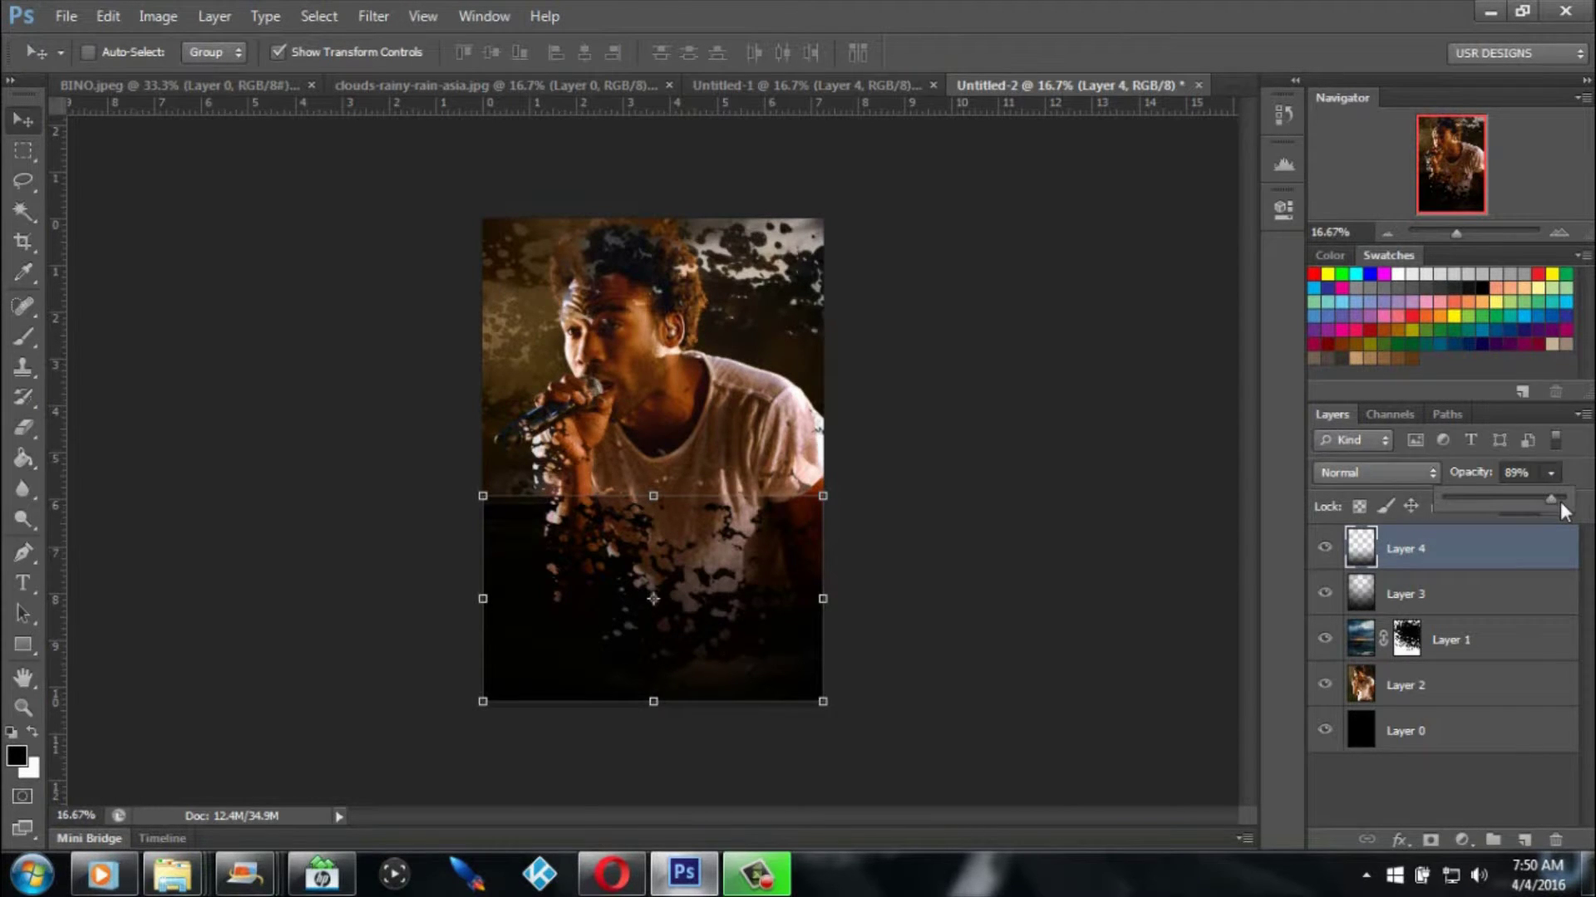
{"action": "left_click_drag", "start_coordinate": [1553, 501], "coordinate": [1548, 501]}
{"action": "left_click_drag", "start_coordinate": [1504, 556], "coordinate": [1526, 841]}
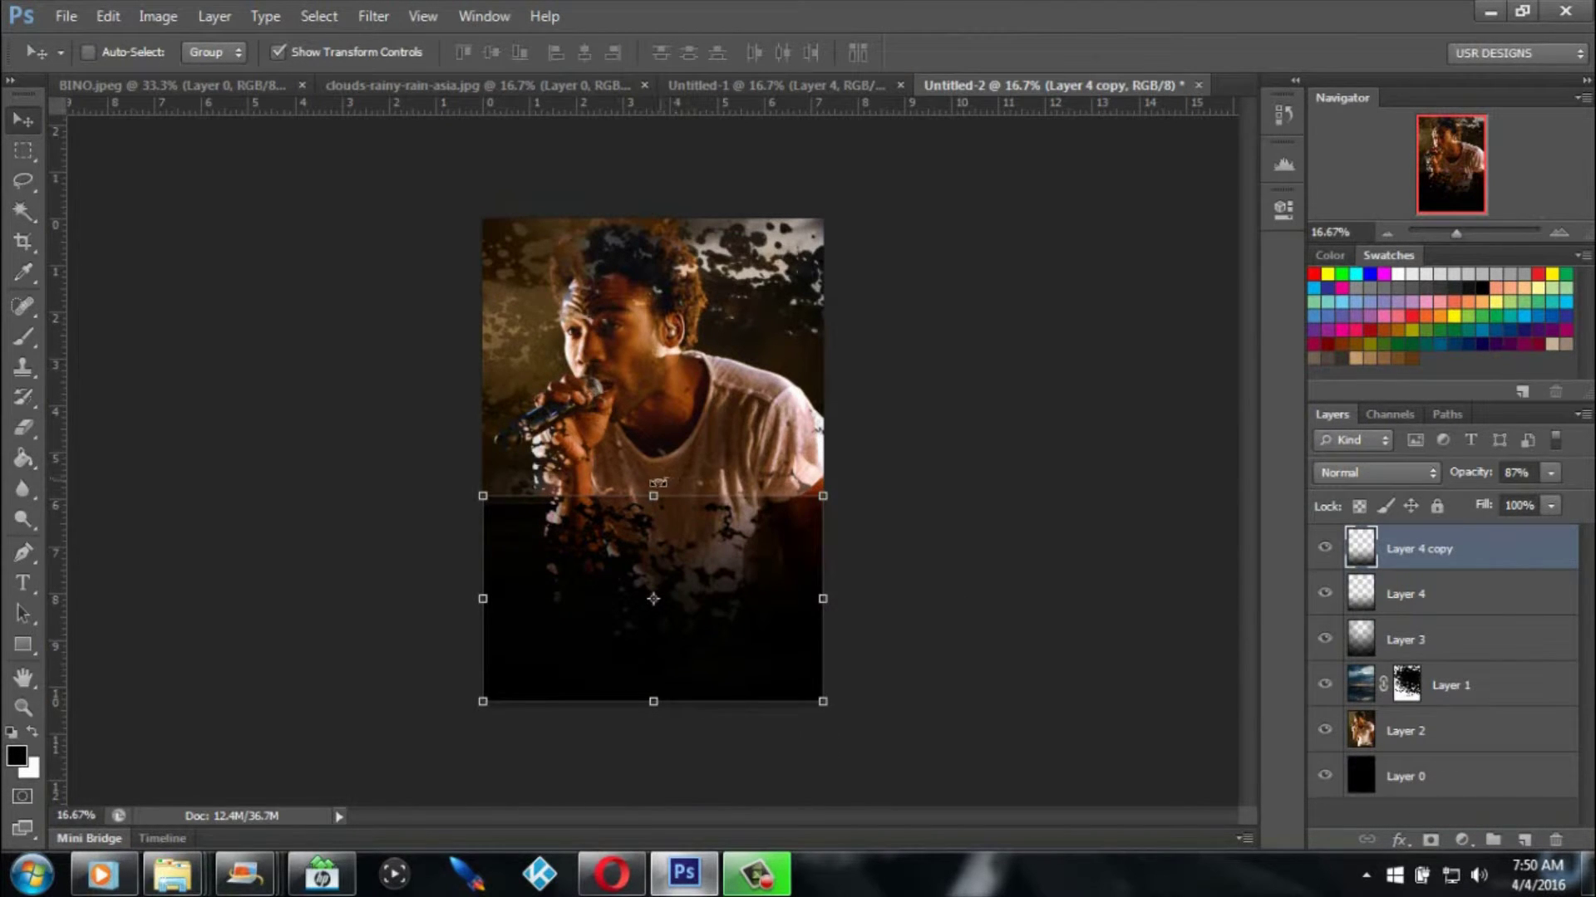
Soften the upper edge of the duplicated black band with the 1900 px eraser, and delete the original Layer 4.
{"action": "left_click", "coordinate": [22, 150]}
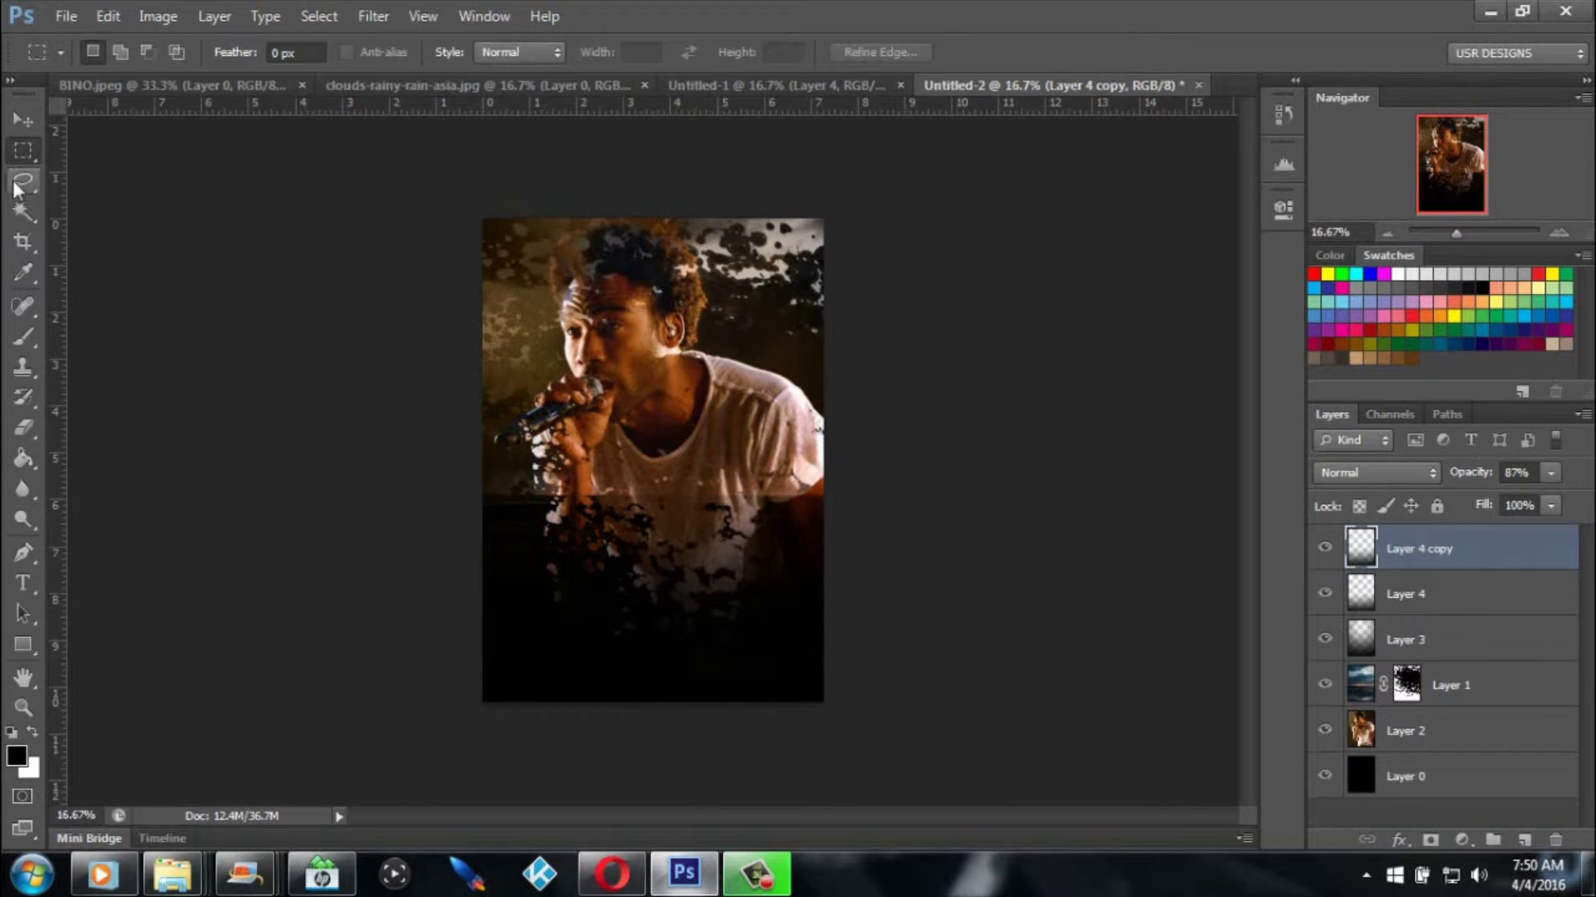
{"action": "left_click", "coordinate": [23, 428]}
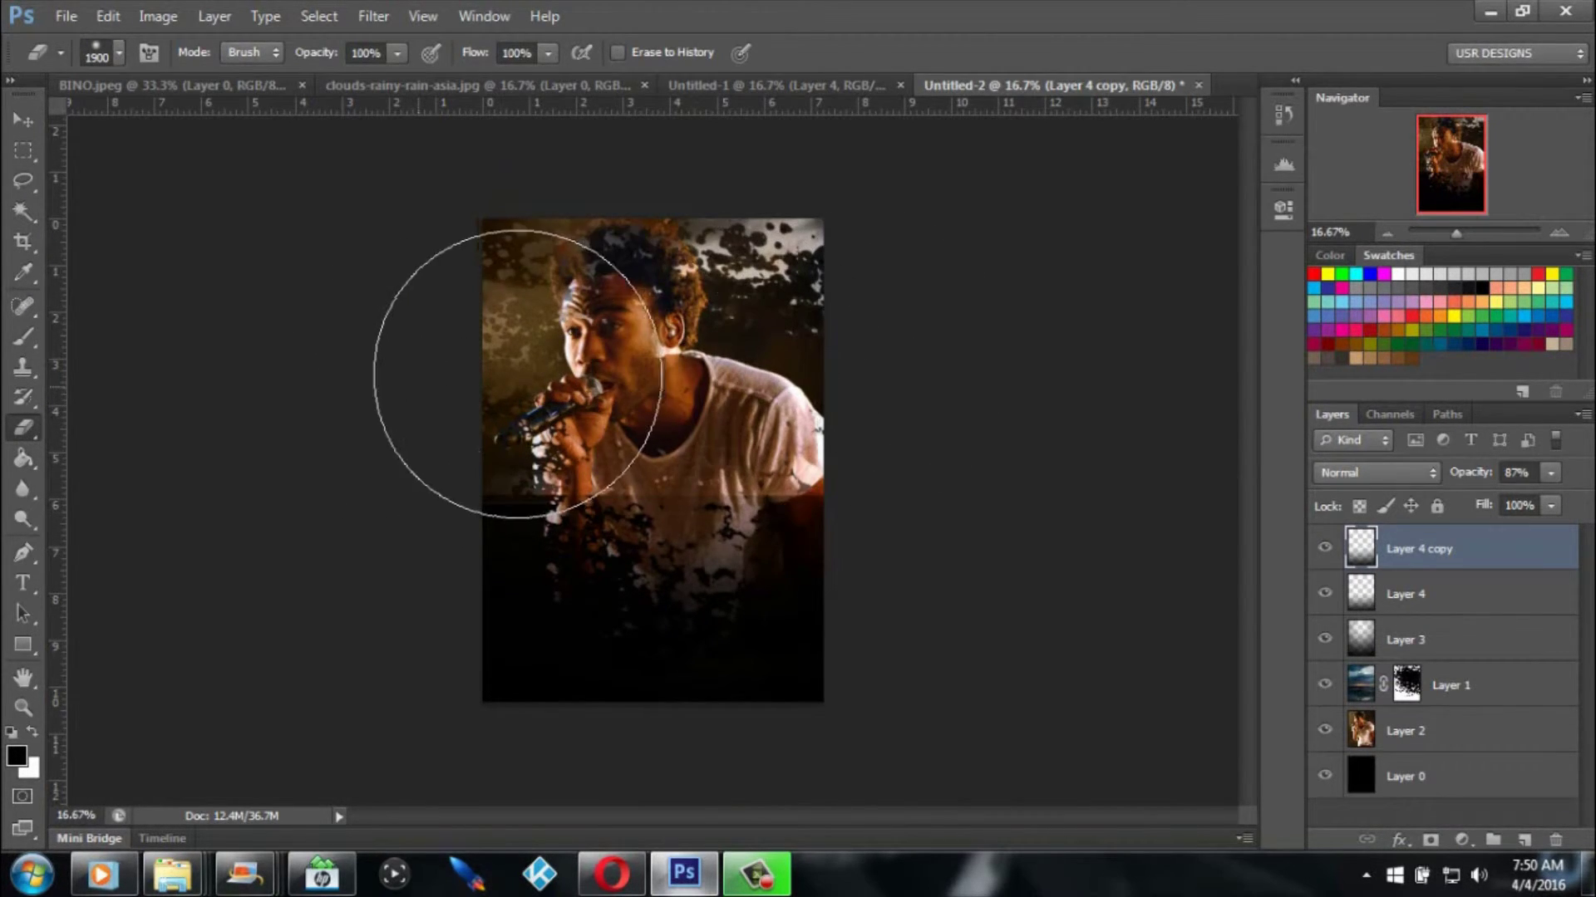
{"action": "left_click", "coordinate": [1423, 595]}
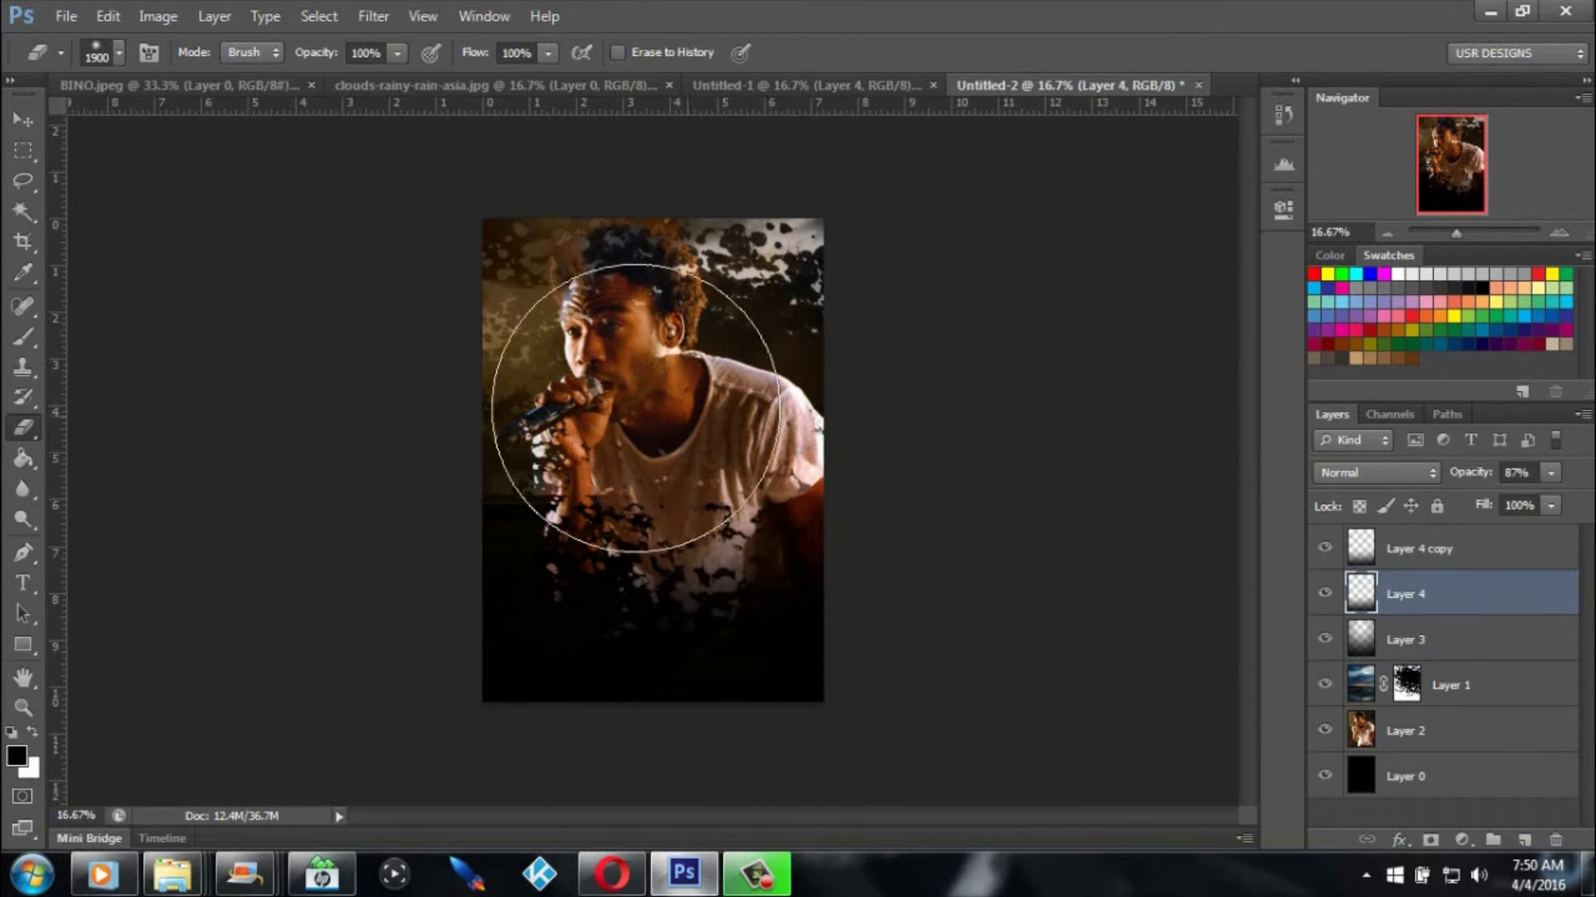
{"action": "left_click_drag", "start_coordinate": [1503, 614], "coordinate": [1556, 841]}
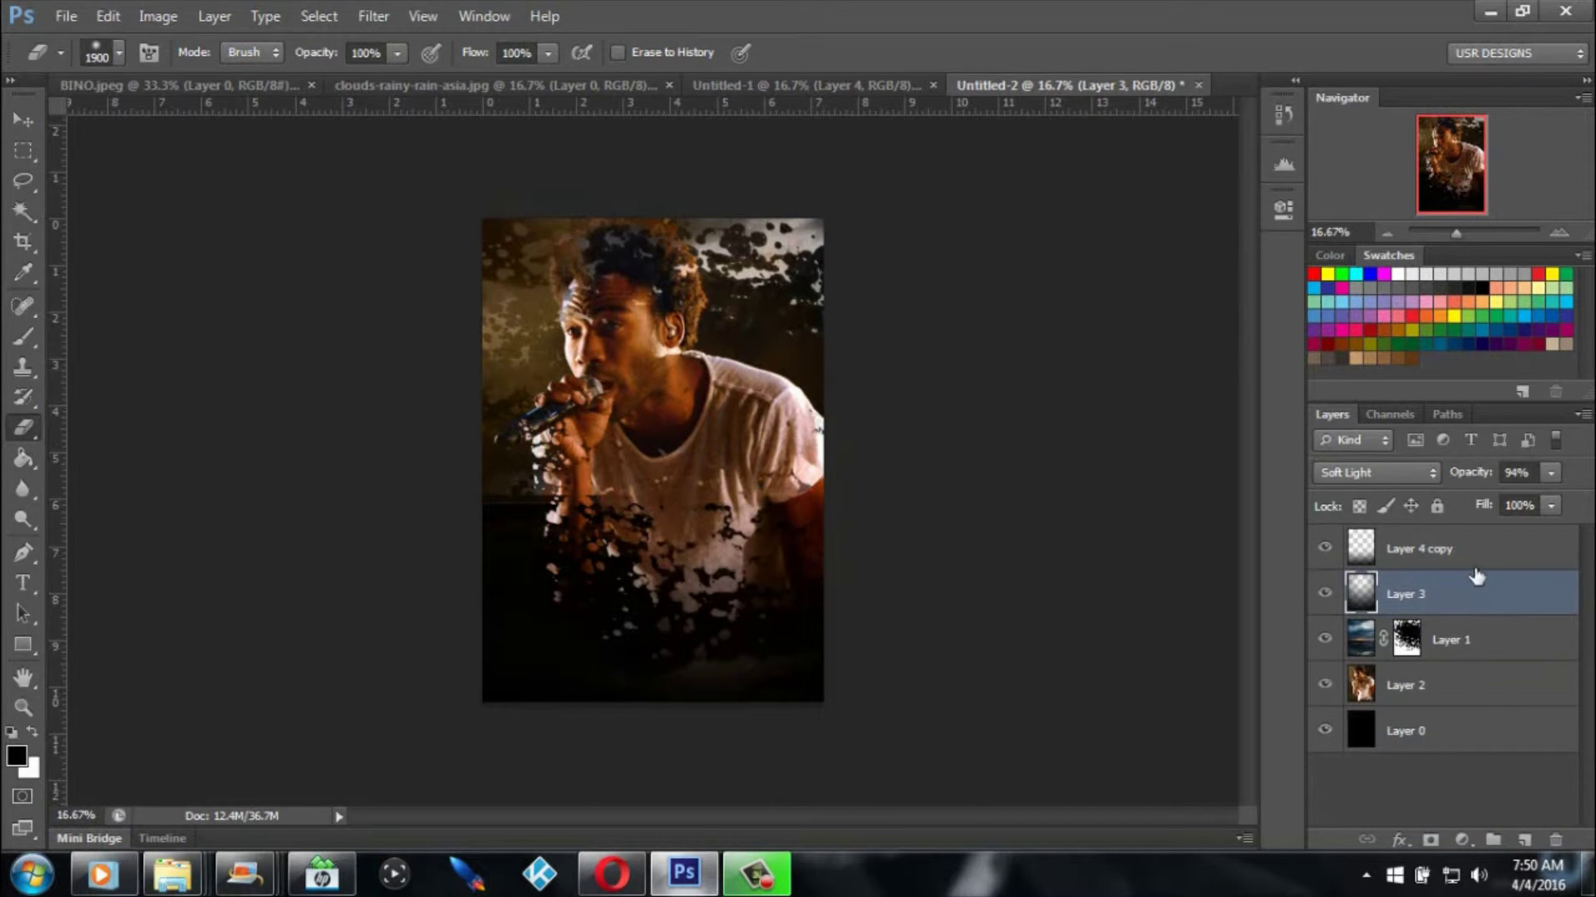
Inspect the font and size of the Sober 2 title in the finished Untitled-1 poster.
{"action": "left_click", "coordinate": [1476, 563]}
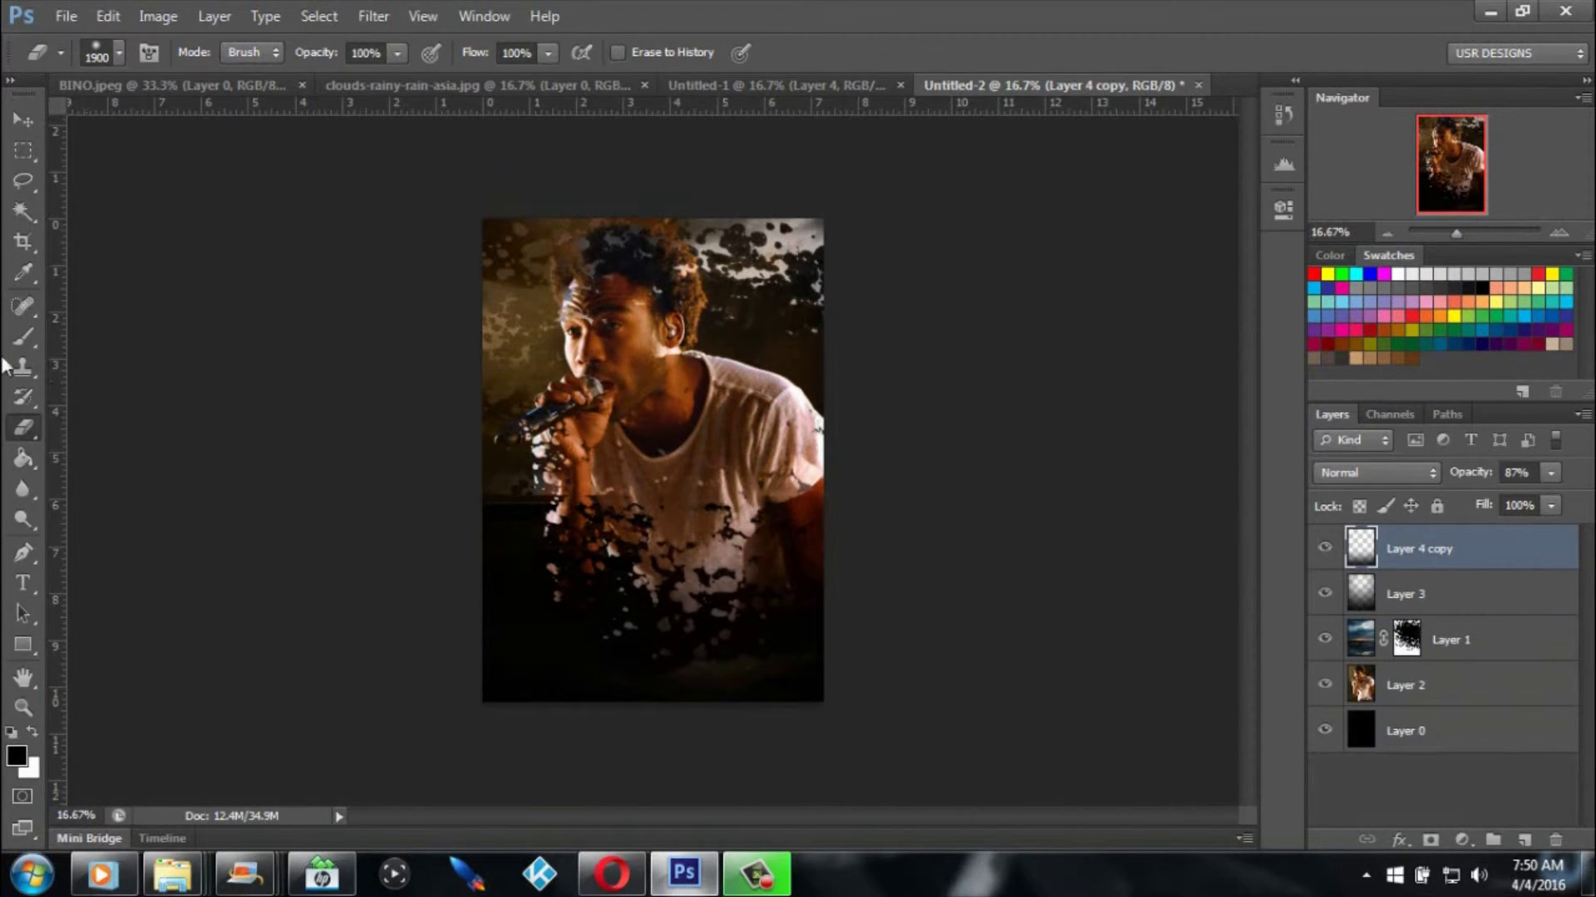
{"action": "left_click", "coordinate": [24, 584]}
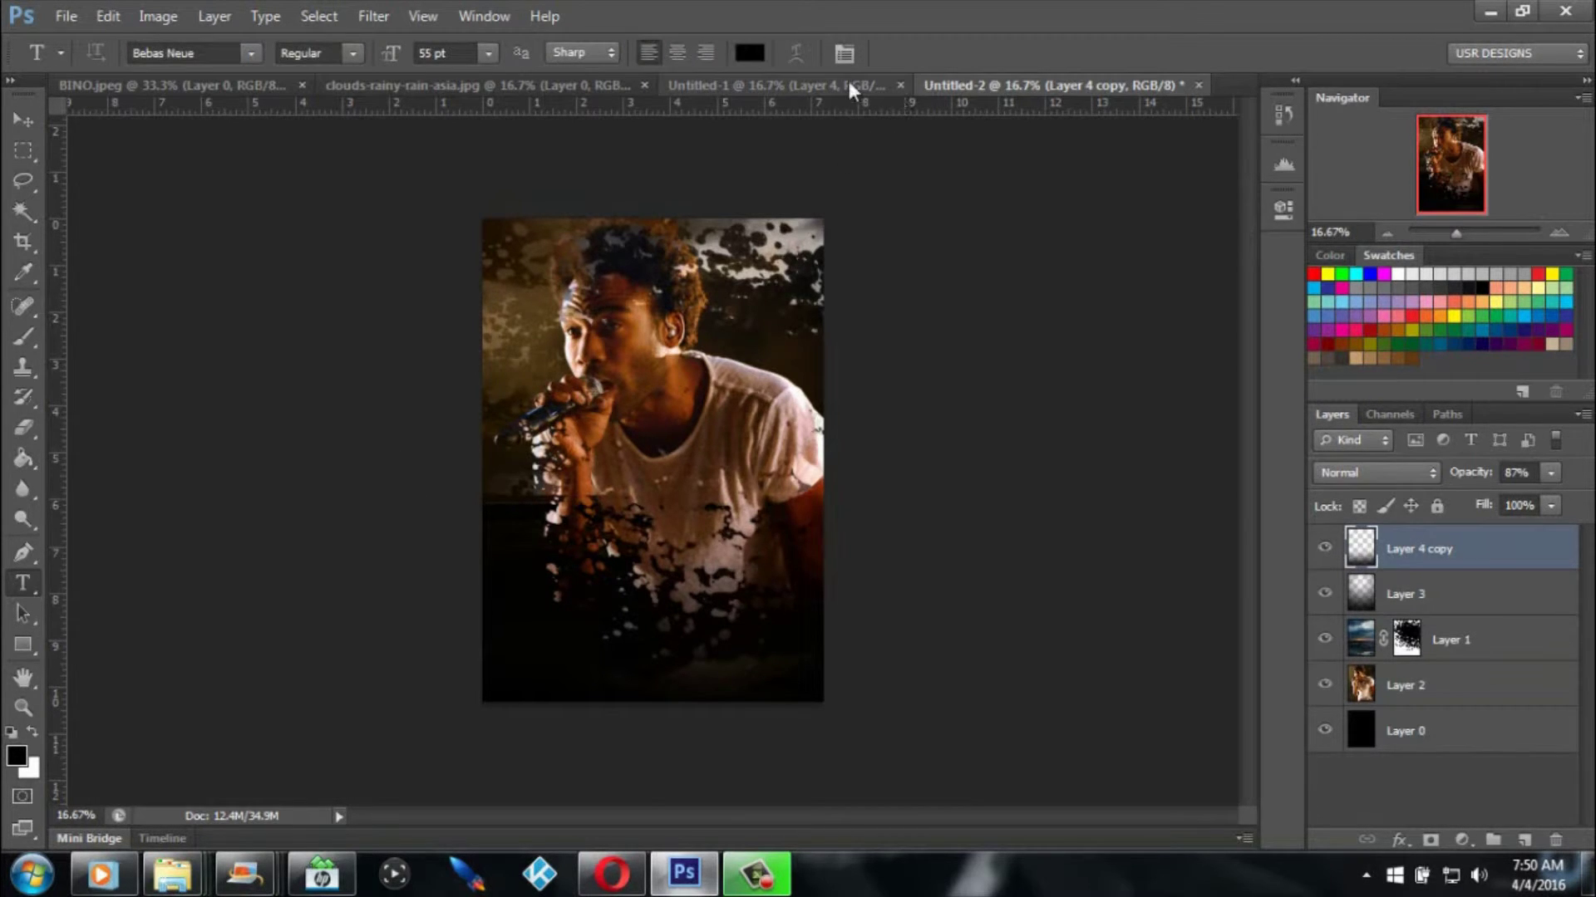
{"action": "left_click", "coordinate": [820, 88]}
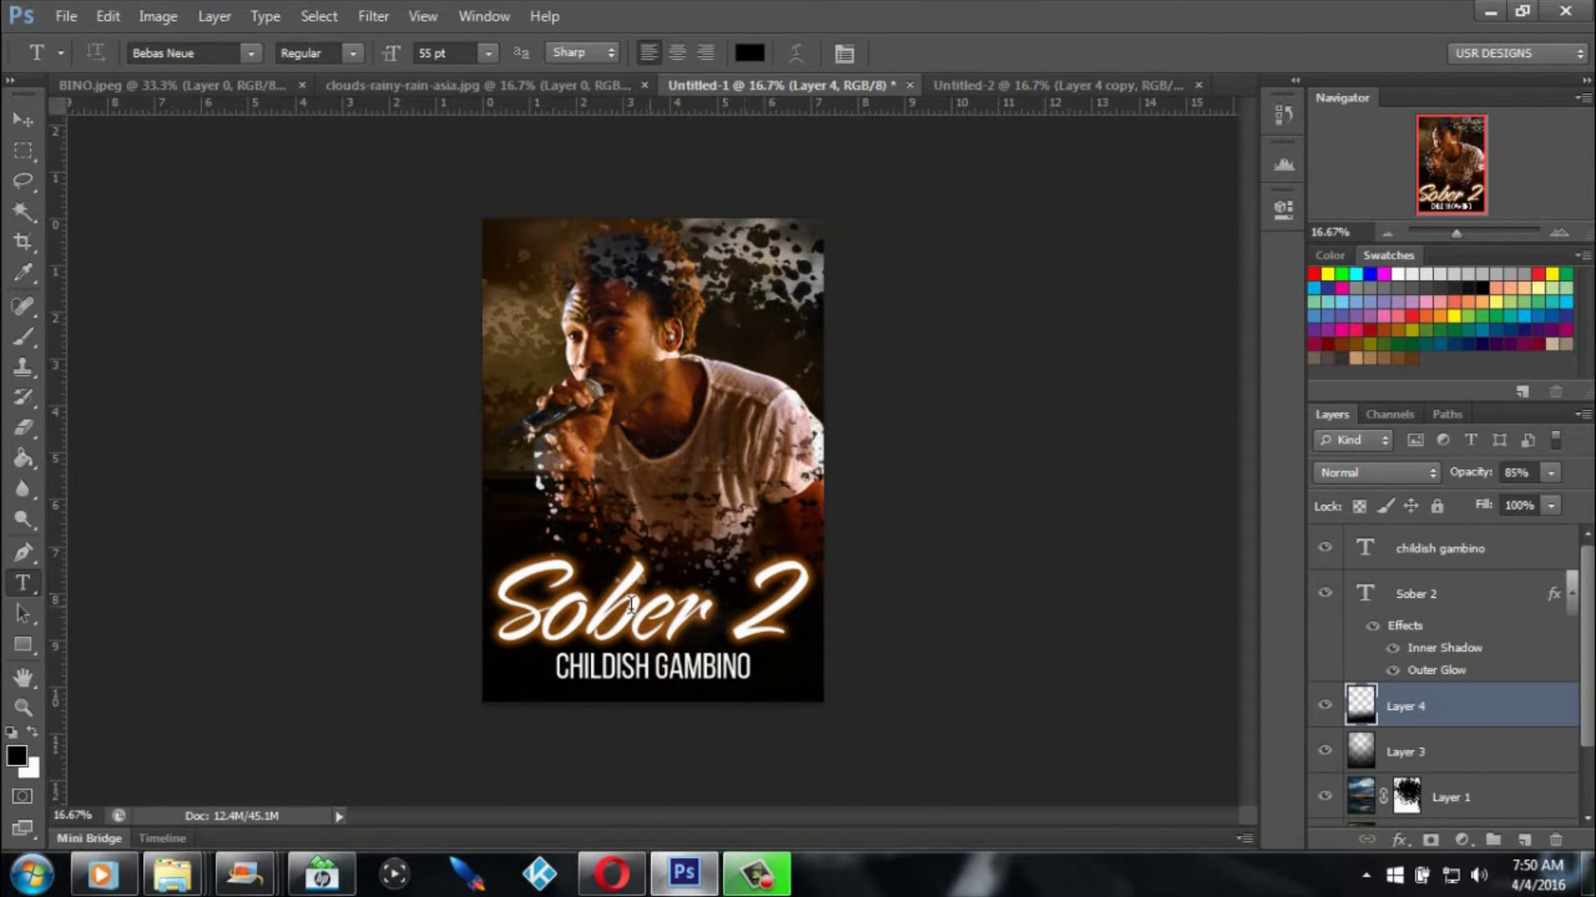
{"action": "left_click", "coordinate": [1453, 592]}
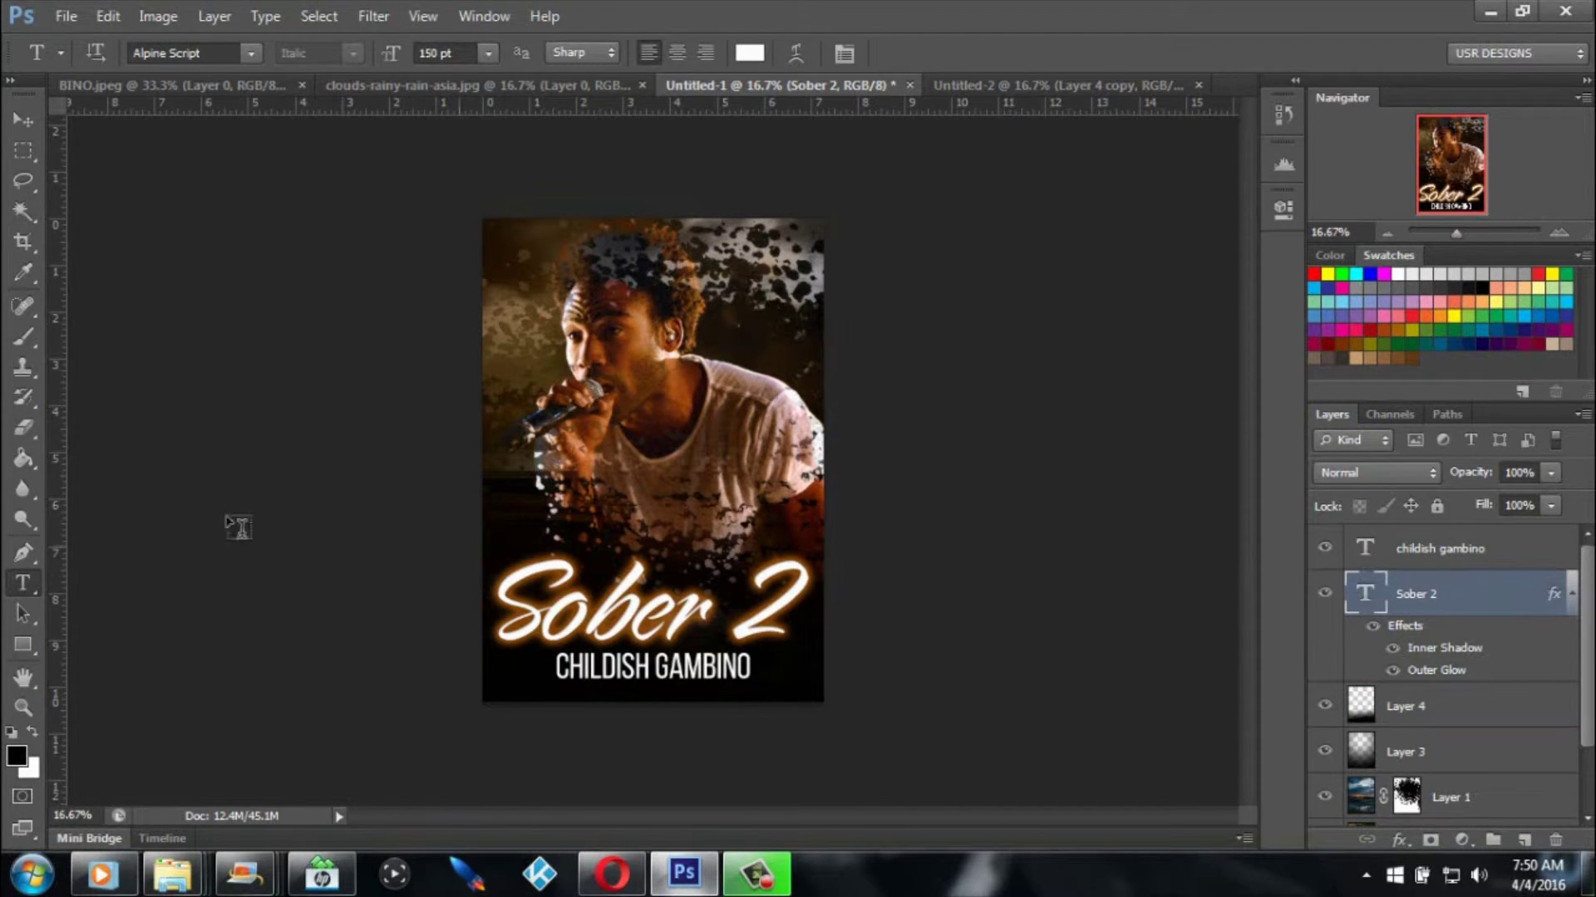
{"action": "left_click", "coordinate": [18, 121]}
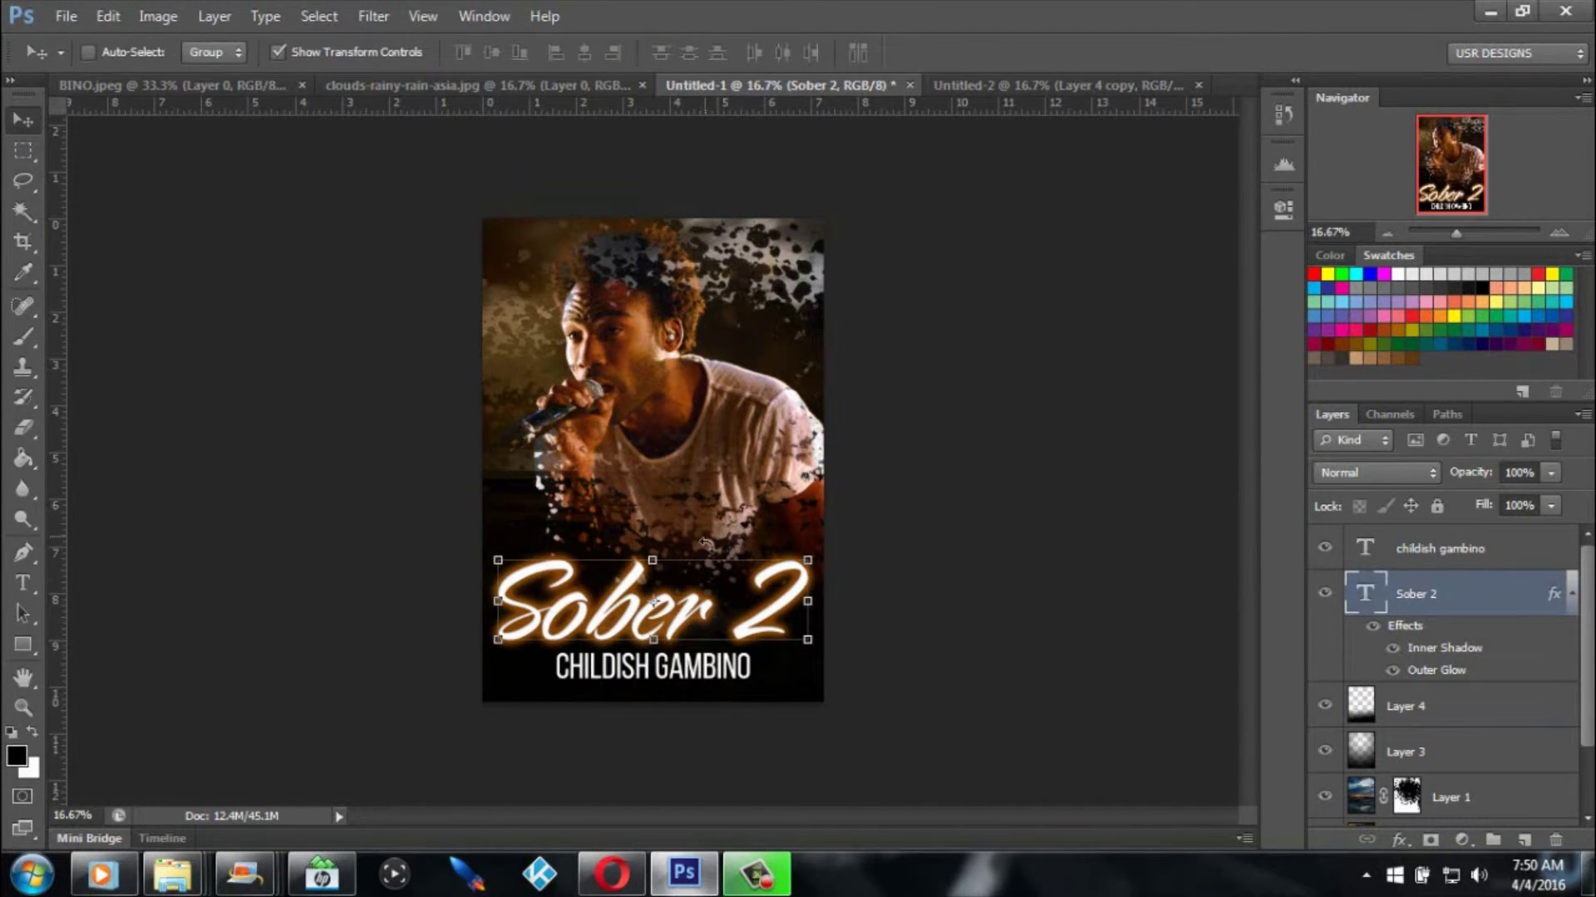
{"action": "left_click", "coordinate": [23, 582]}
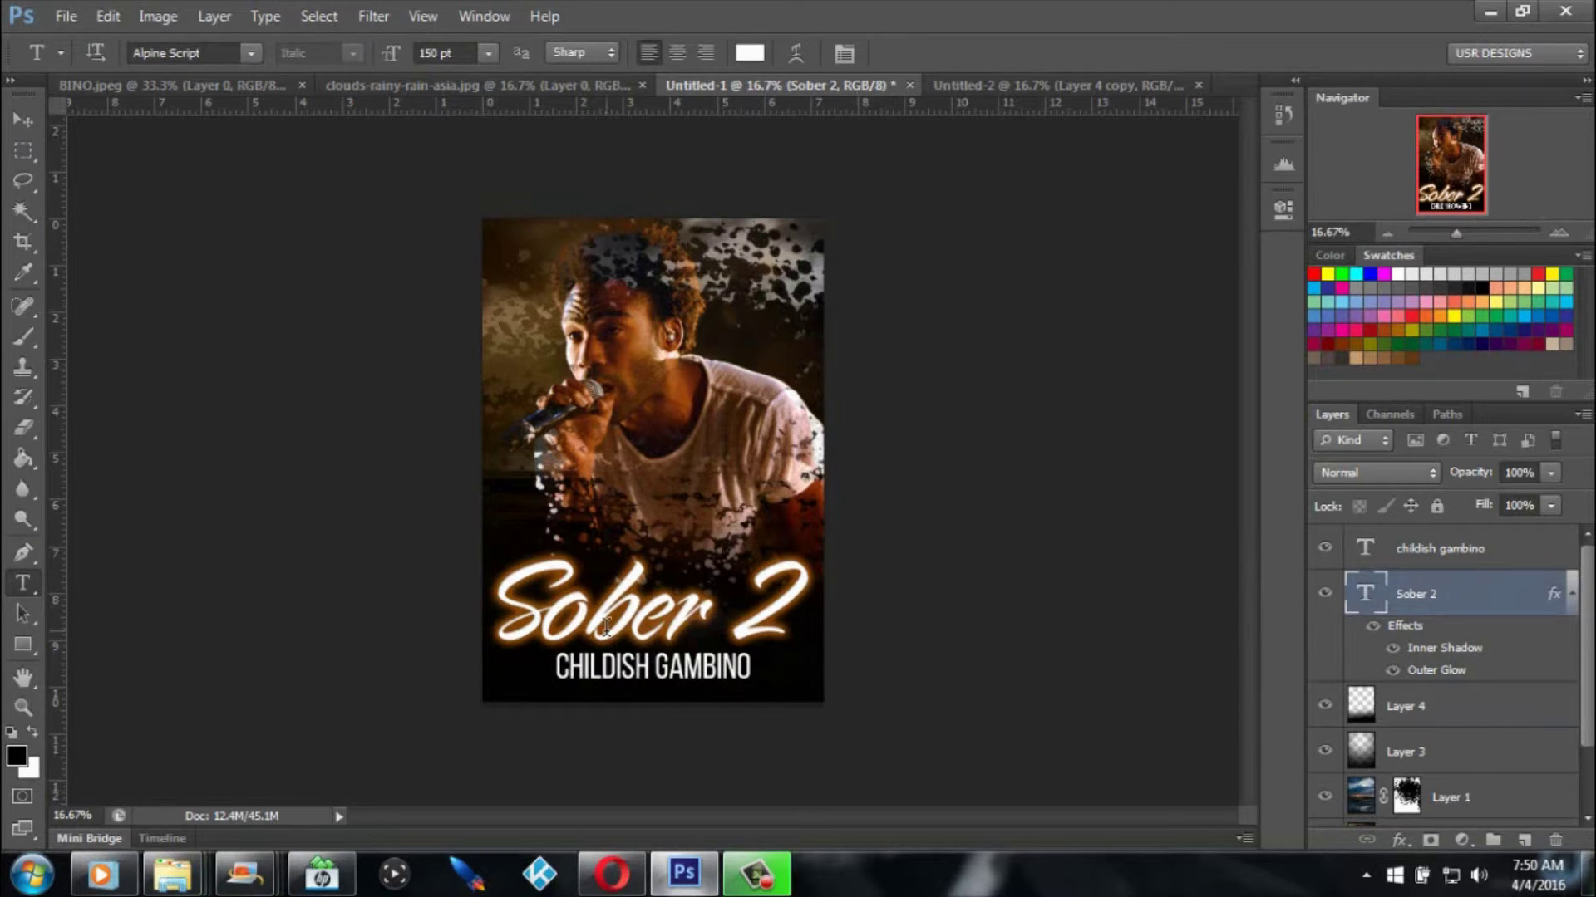
{"action": "left_click", "coordinate": [774, 619]}
{"action": "left_click_drag", "start_coordinate": [799, 615], "coordinate": [341, 274]}
{"action": "left_click", "coordinate": [205, 53]}
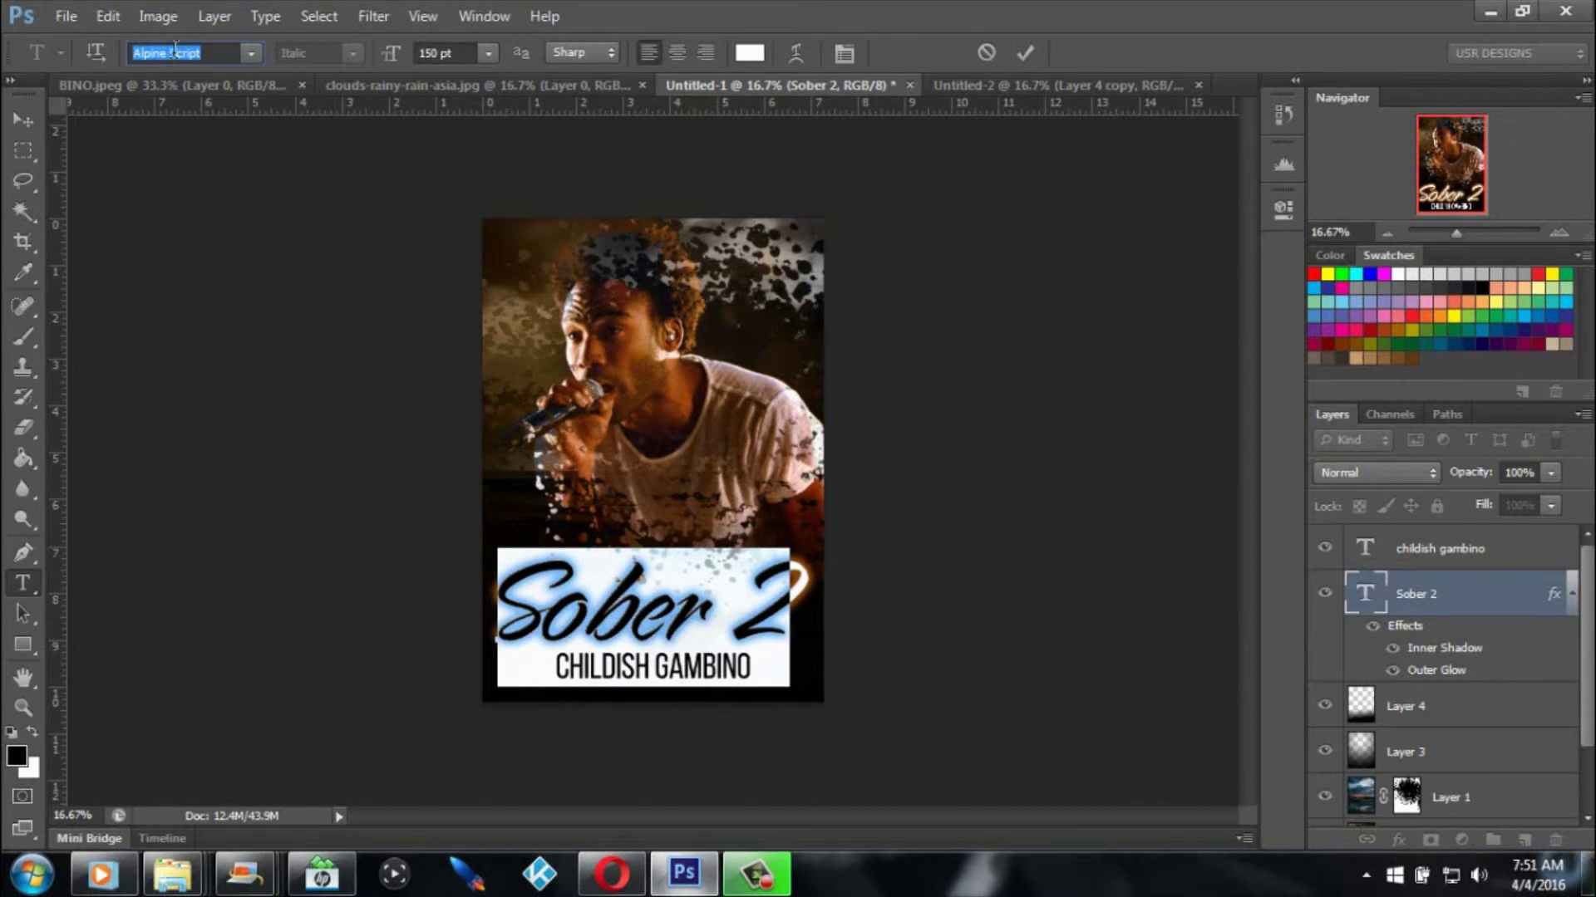
Add the white text "Sober 2" in Alpine Script at 150 pt across the lower part of the Untitled-2 poster.
{"action": "left_click", "coordinate": [980, 83]}
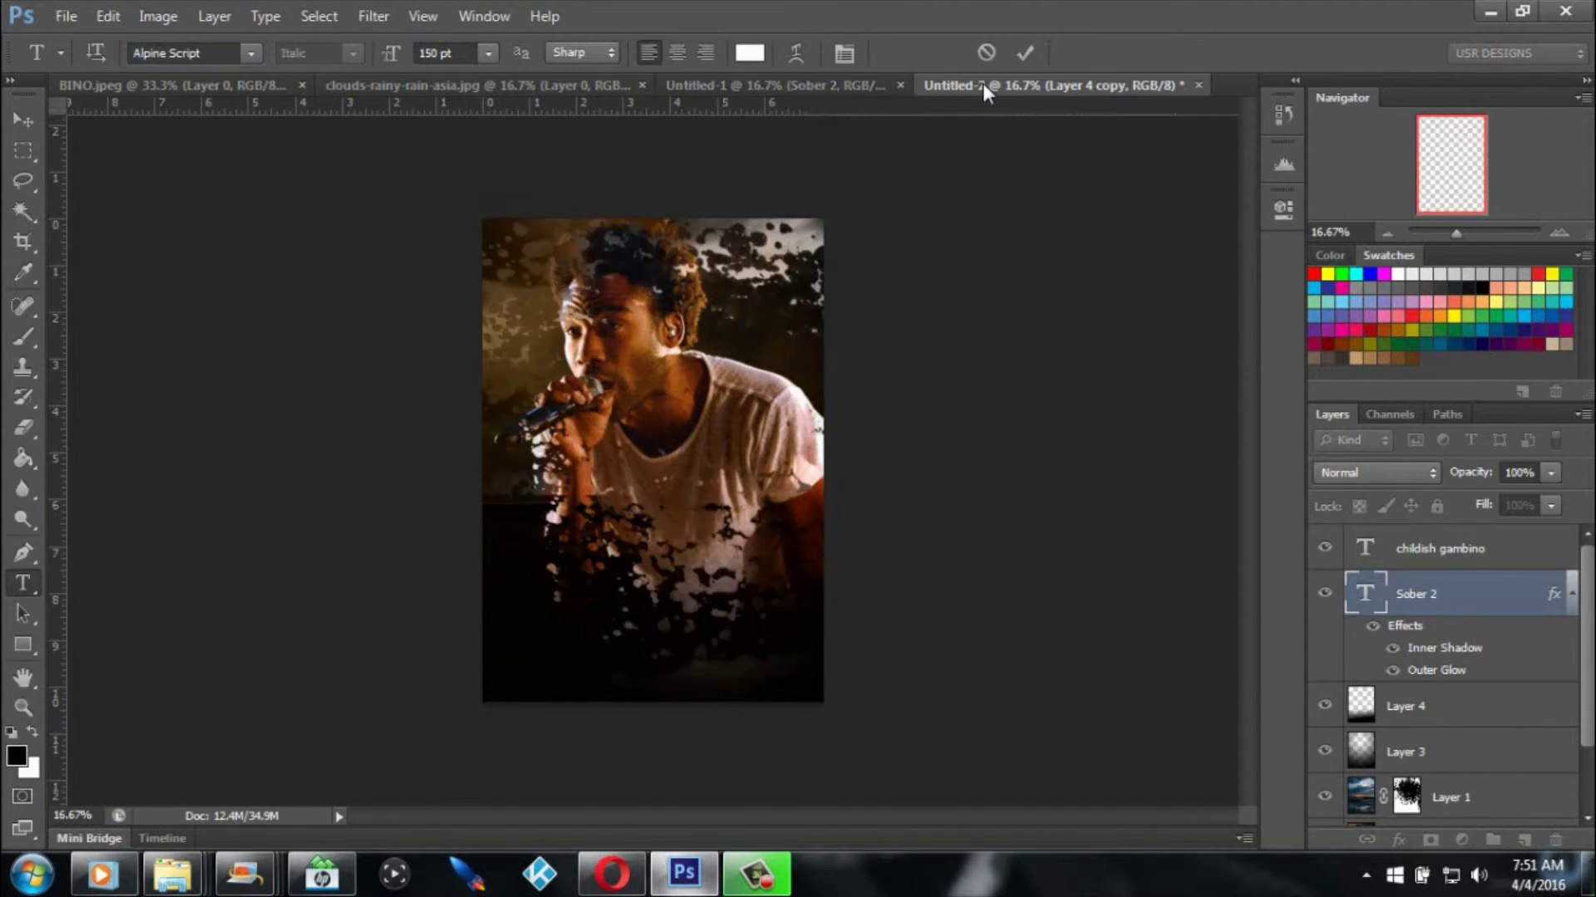
{"action": "left_click", "coordinate": [567, 593]}
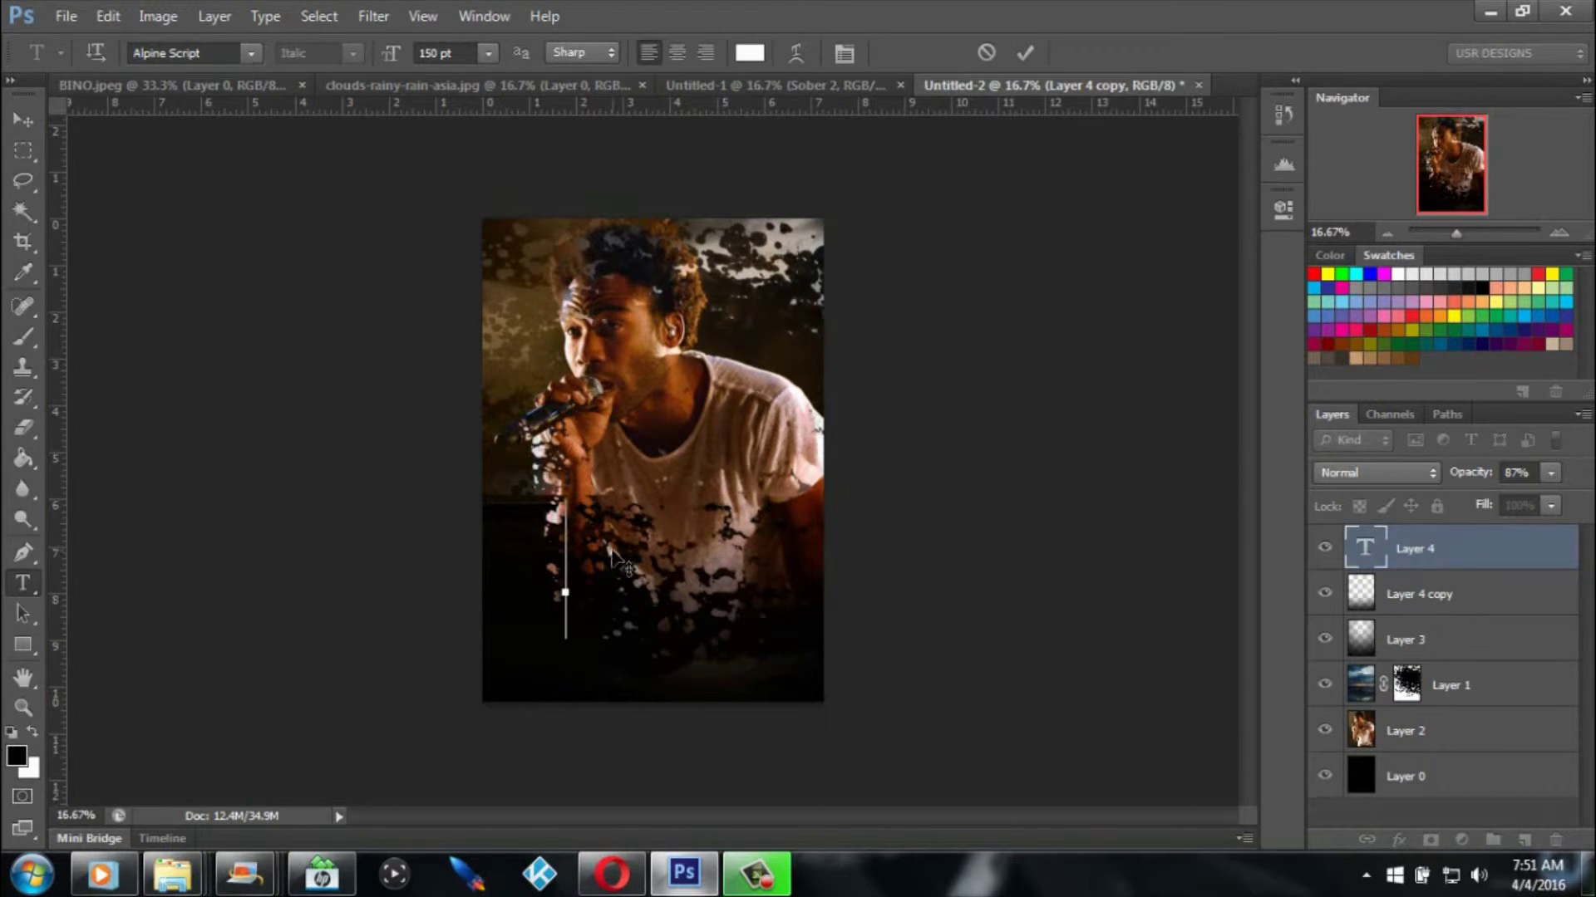
{"action": "type", "text": "S"}
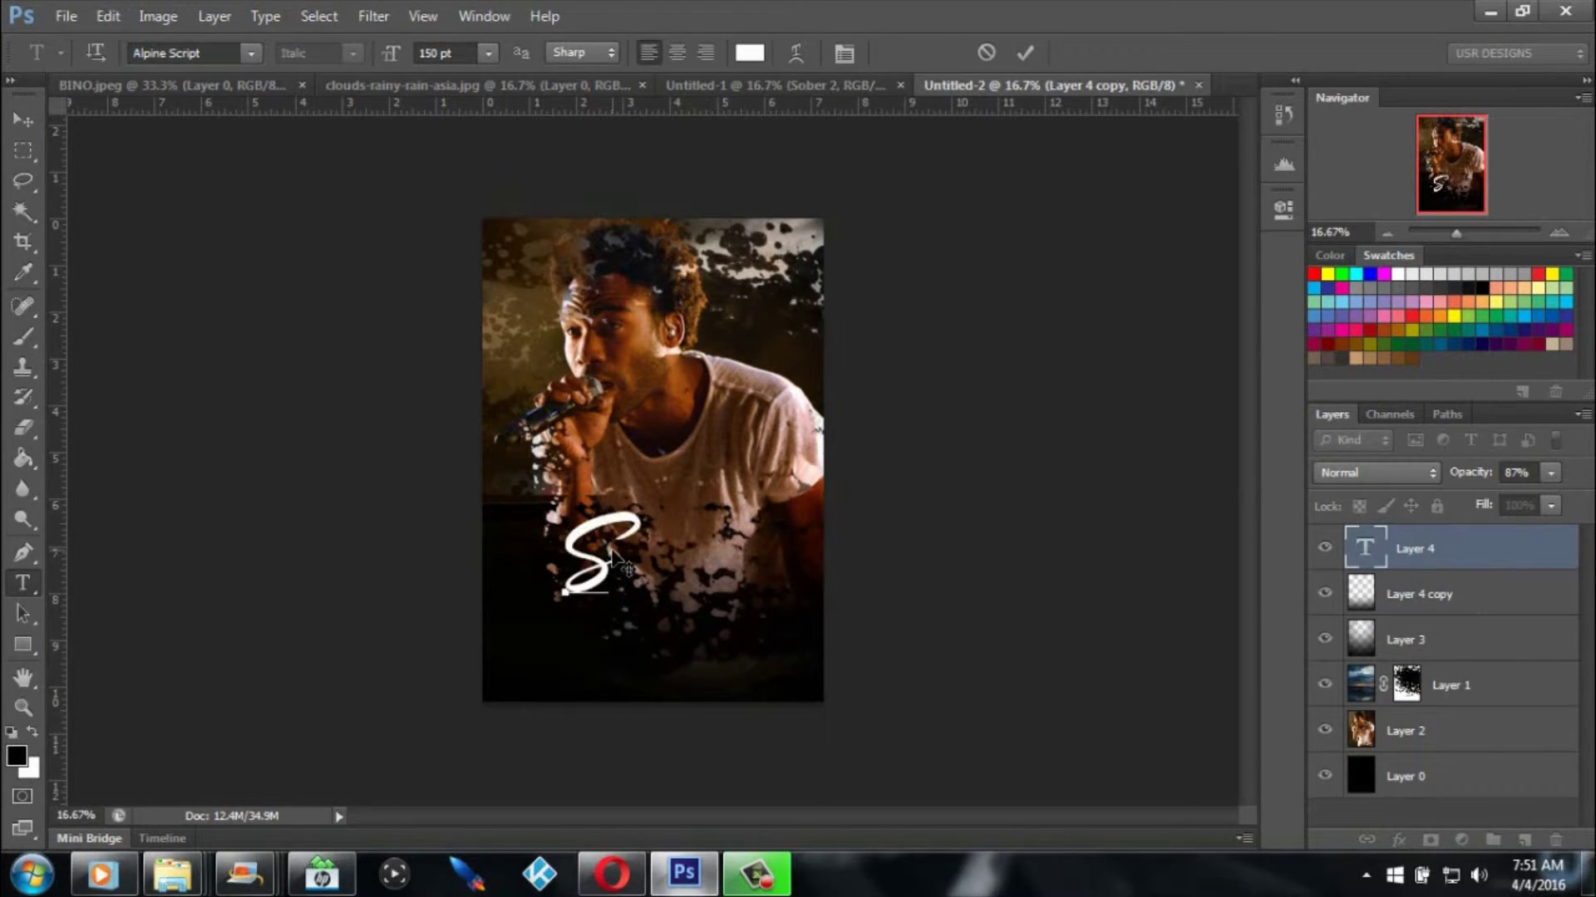
{"action": "type", "text": "o"}
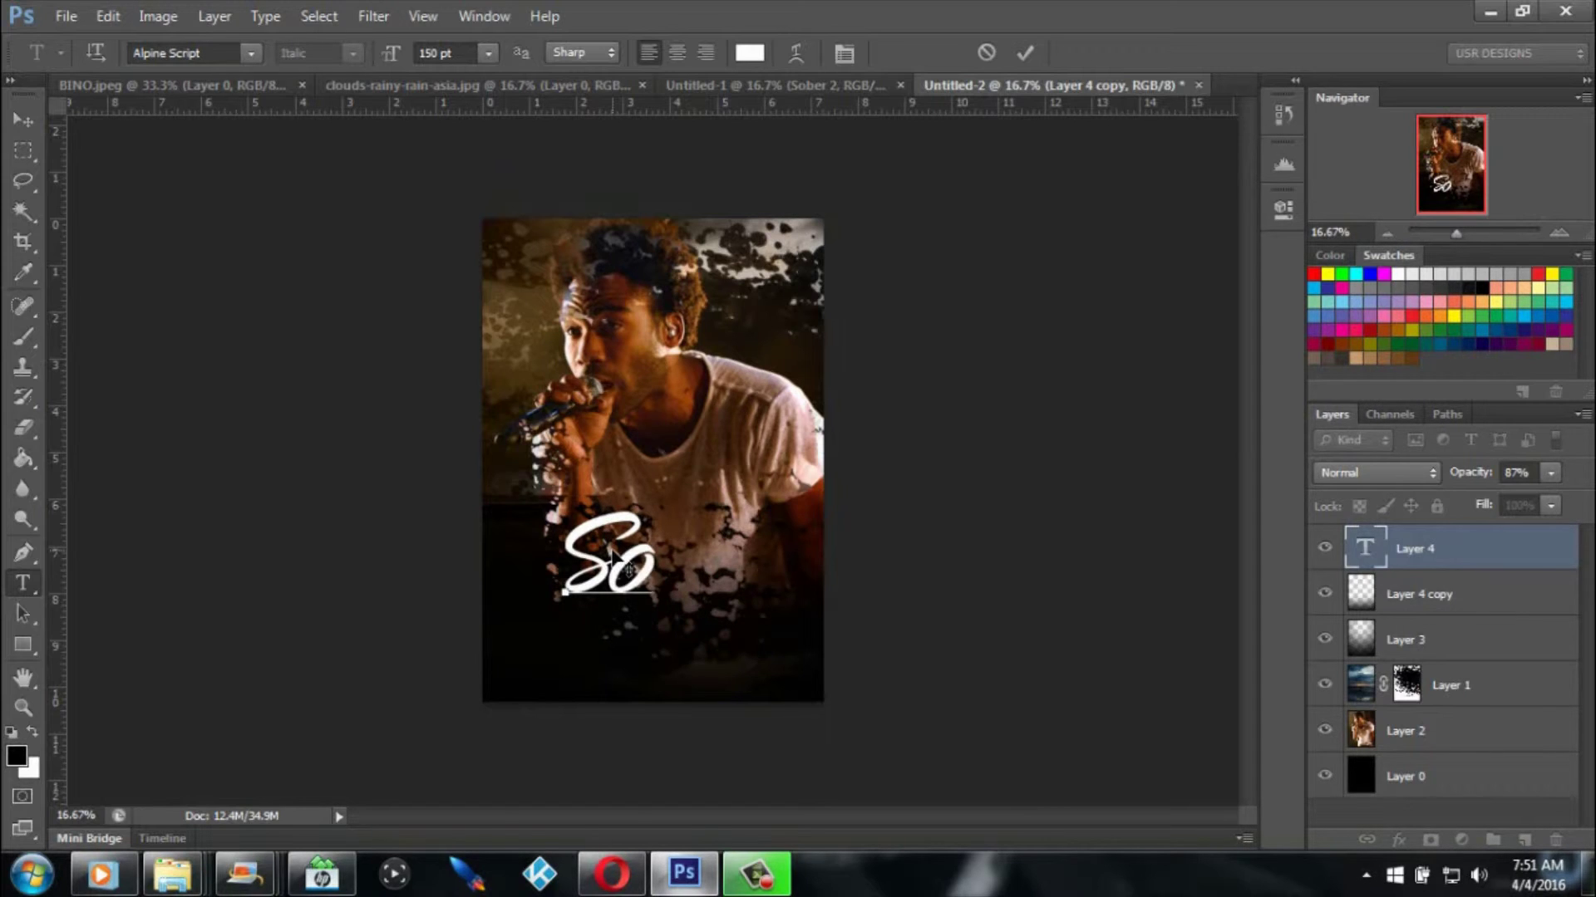
{"action": "type", "text": "ber A"}
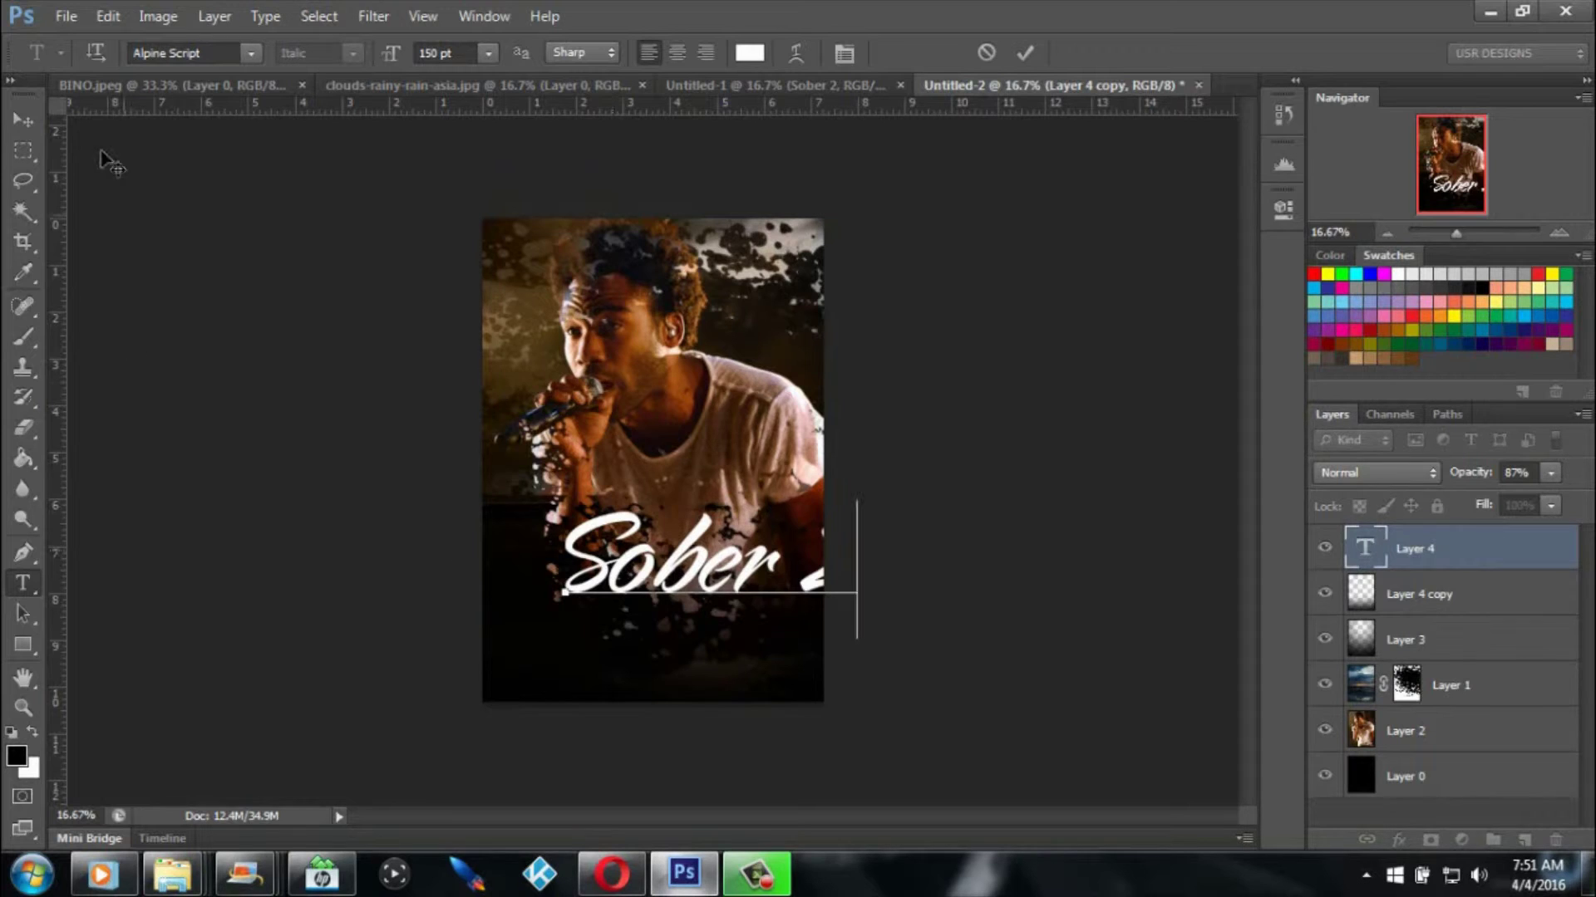
Reposition the Sober 2 title so it is horizontally centred on the dark area below the singer's shirt.
{"action": "left_click", "coordinate": [23, 121]}
{"action": "left_click_drag", "start_coordinate": [818, 582], "coordinate": [781, 604]}
{"action": "left_click_drag", "start_coordinate": [821, 541], "coordinate": [805, 560]}
{"action": "left_click", "coordinate": [23, 150]}
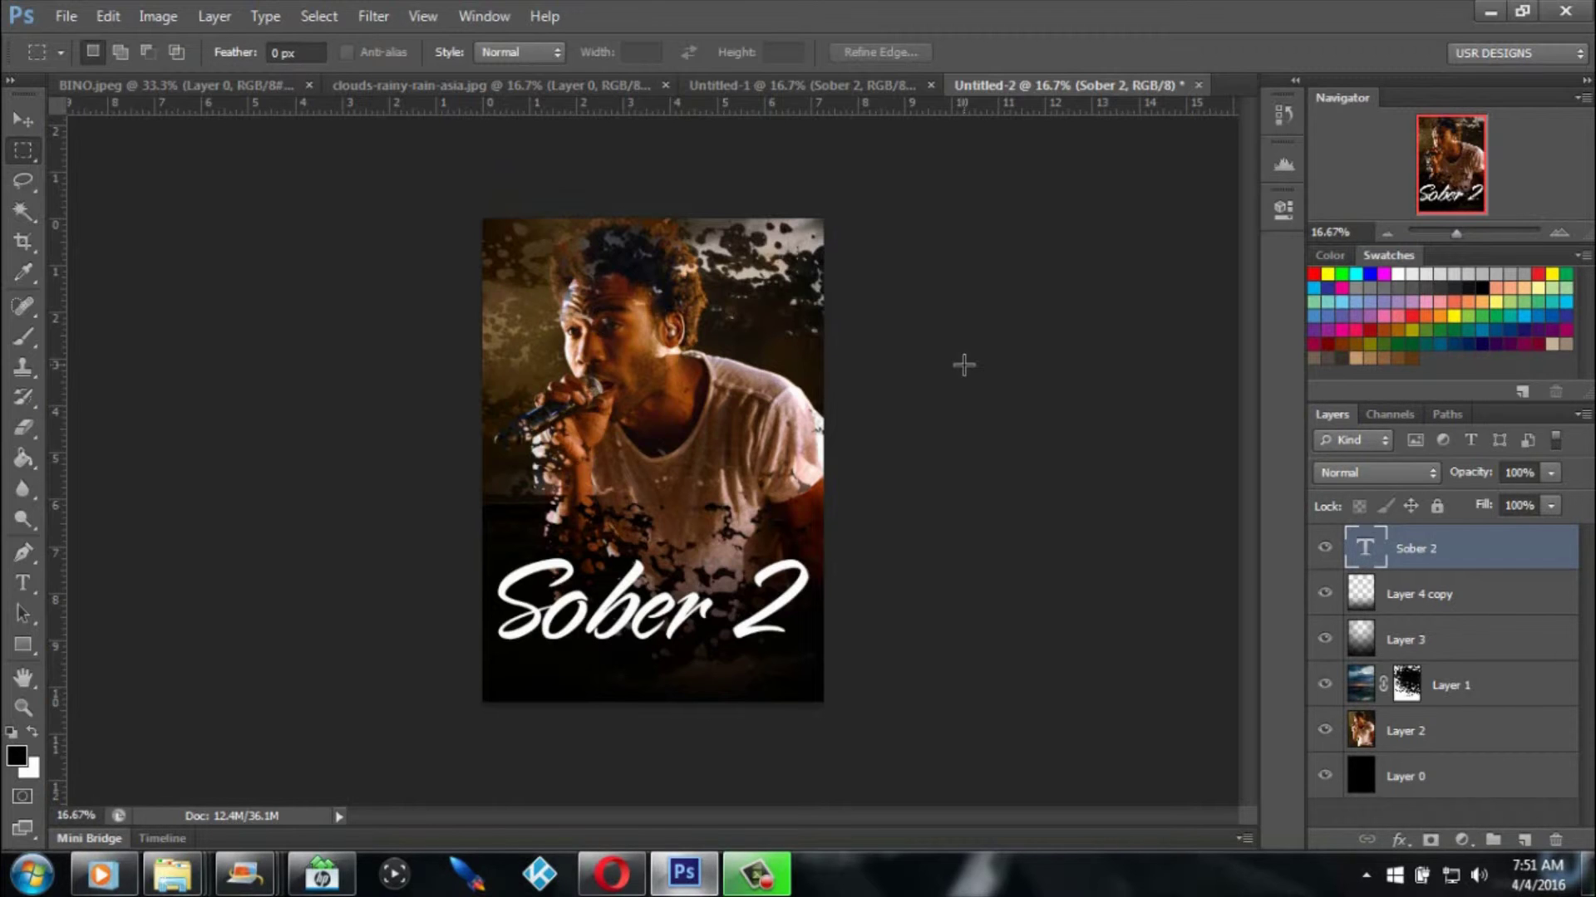
Compare the title with the Untitled-1 poster, and enable an Outer Glow on the Sober 2 layer in Untitled-2.
{"action": "left_click", "coordinate": [778, 83]}
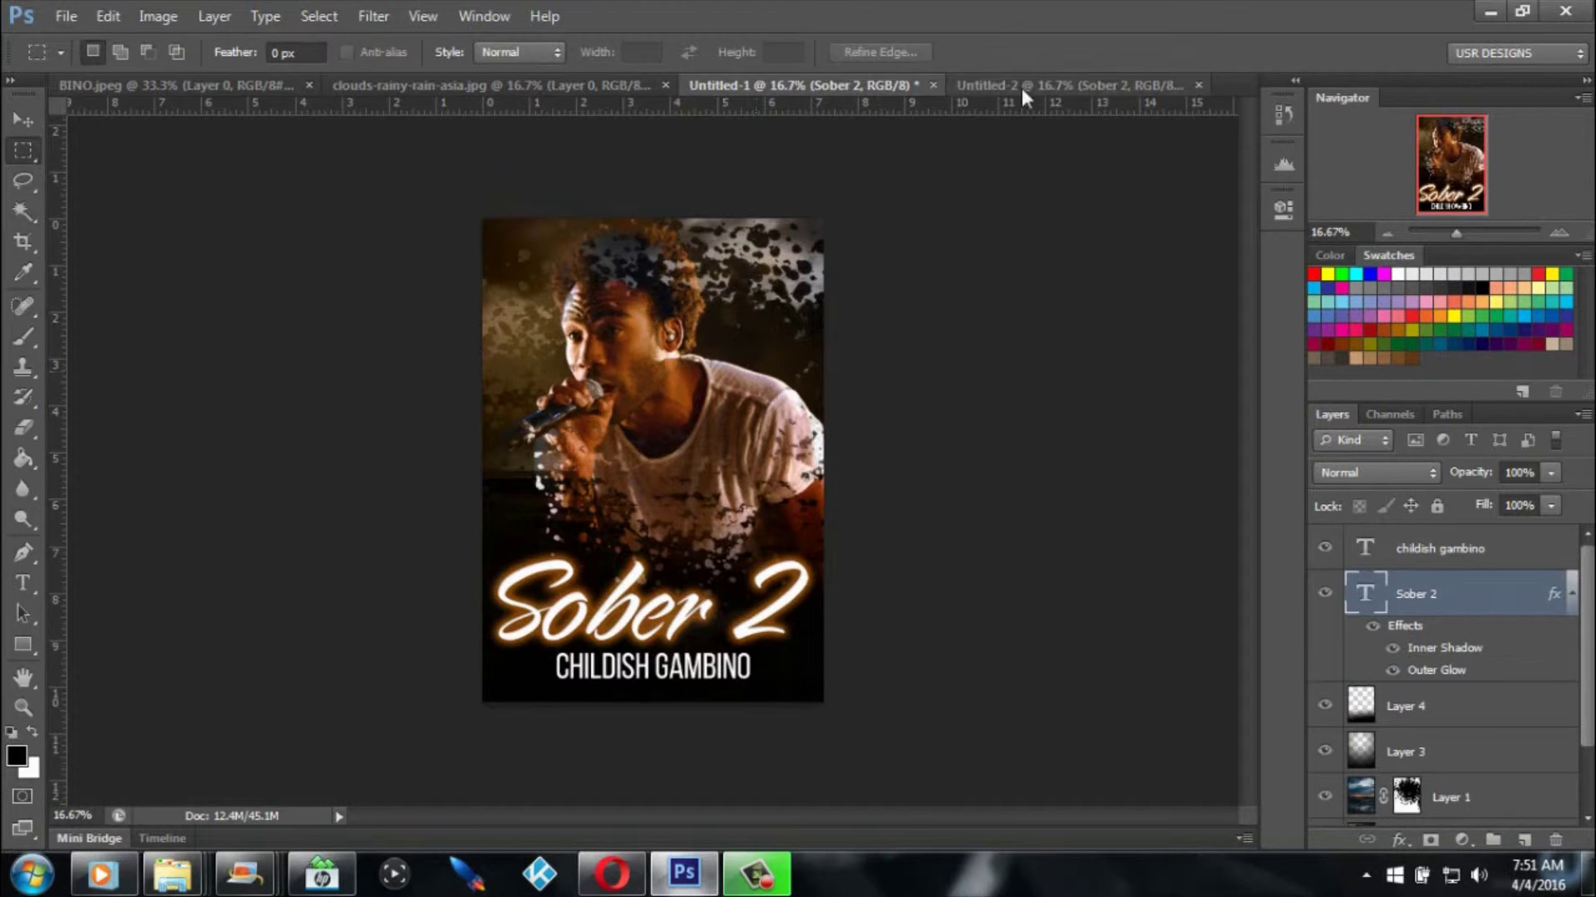
{"action": "left_click", "coordinate": [1047, 83]}
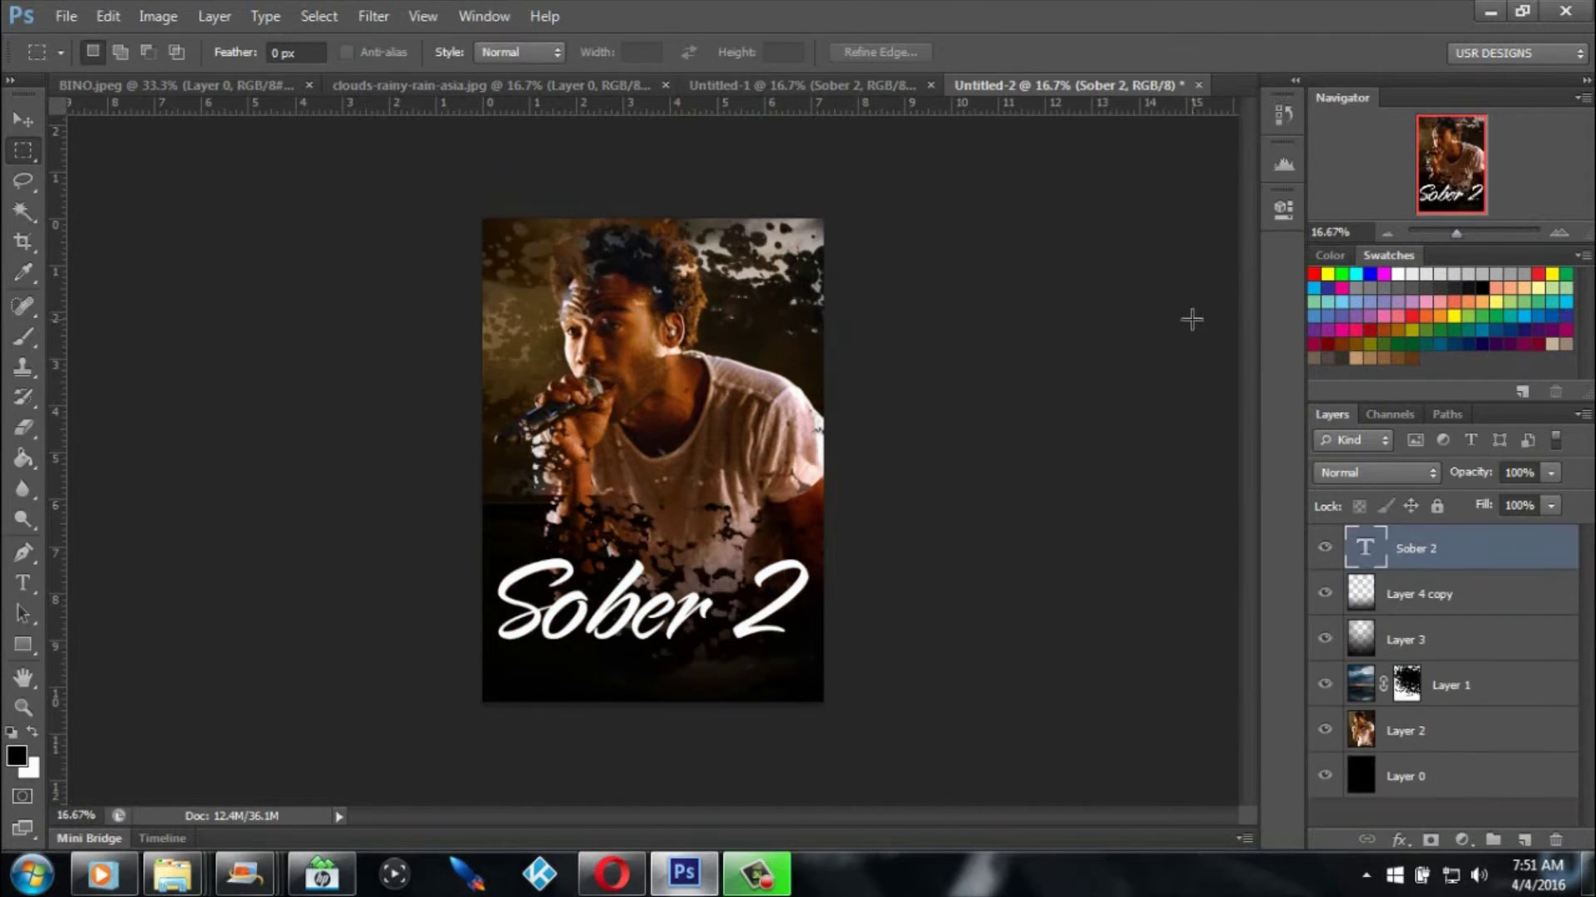
{"action": "left_click", "coordinate": [1480, 601]}
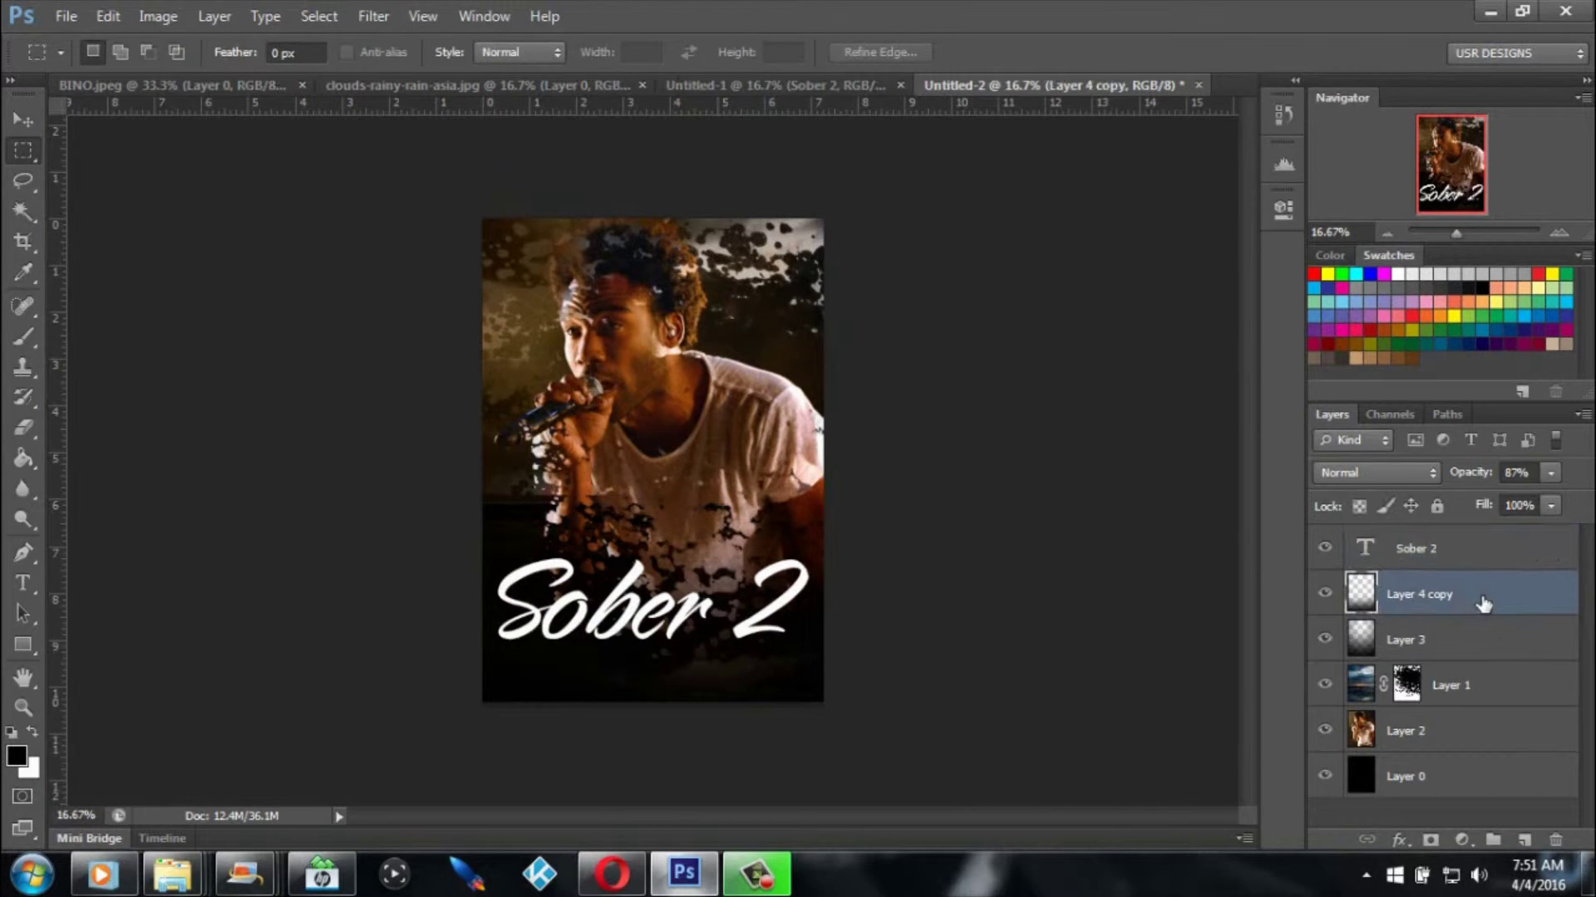
{"action": "left_click", "coordinate": [1496, 551]}
{"action": "double_click", "coordinate": [1535, 559]}
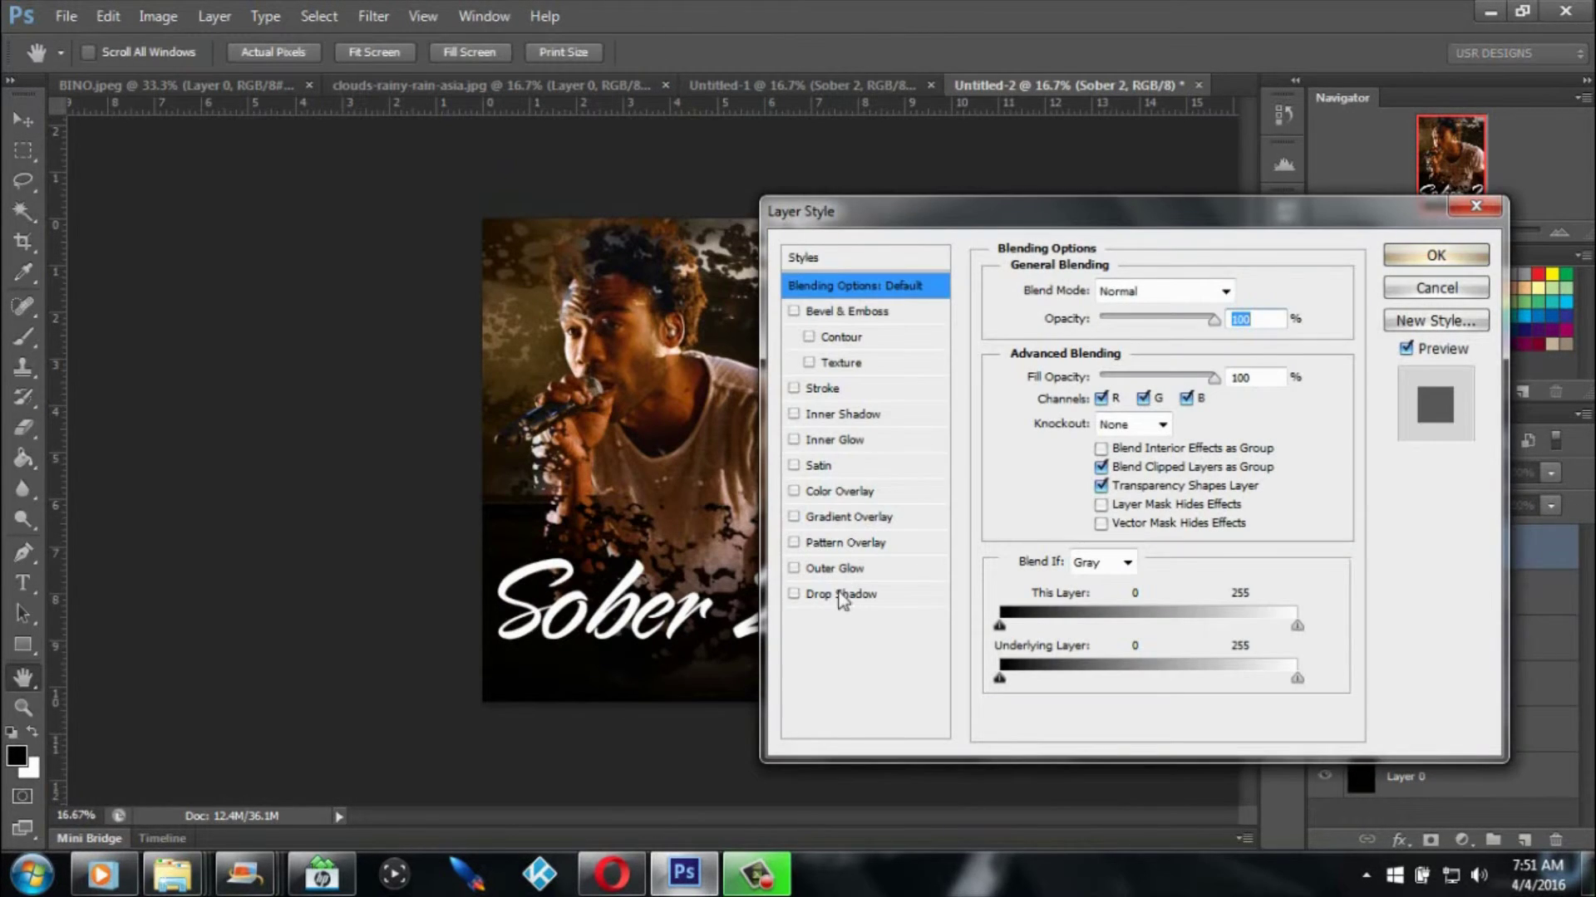
{"action": "left_click_drag", "start_coordinate": [1056, 215], "coordinate": [1125, 209]}
{"action": "left_click", "coordinate": [864, 563]}
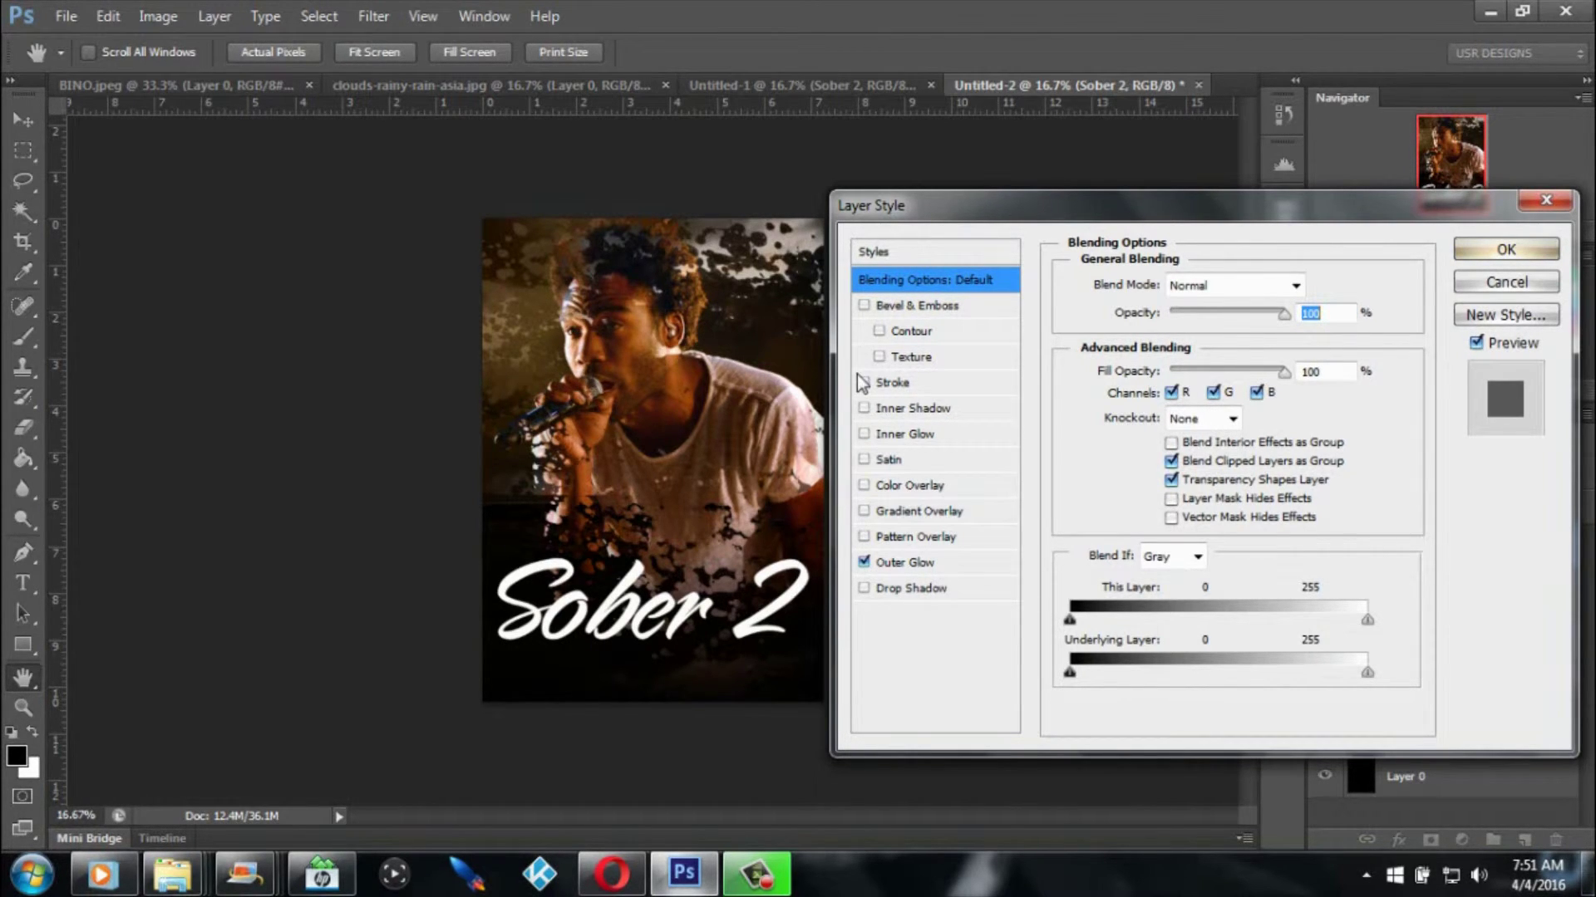
{"action": "left_click", "coordinate": [927, 569]}
Set the Outer Glow colour to a dark golden brown.
{"action": "left_click", "coordinate": [1132, 370]}
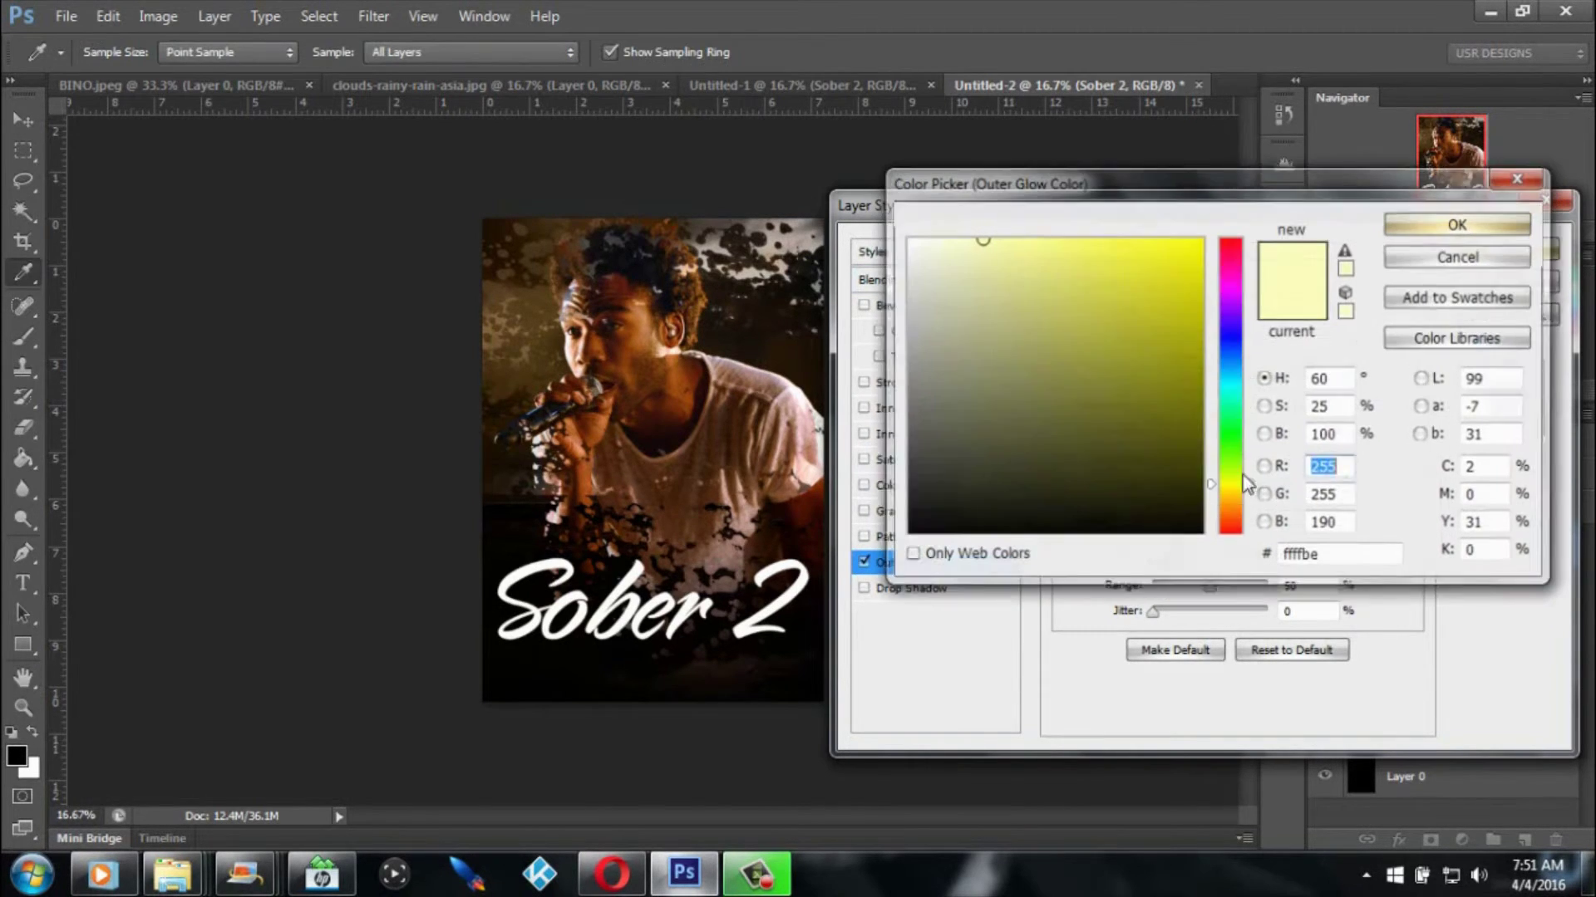
{"action": "left_click", "coordinate": [1194, 389]}
{"action": "mouse_move", "coordinate": [1190, 480]}
{"action": "left_mouse_down"}
{"action": "mouse_move", "coordinate": [1172, 477]}
{"action": "mouse_move", "coordinate": [1175, 495]}
{"action": "mouse_move", "coordinate": [1165, 459]}
{"action": "mouse_move", "coordinate": [1156, 477]}
{"action": "left_mouse_up"}
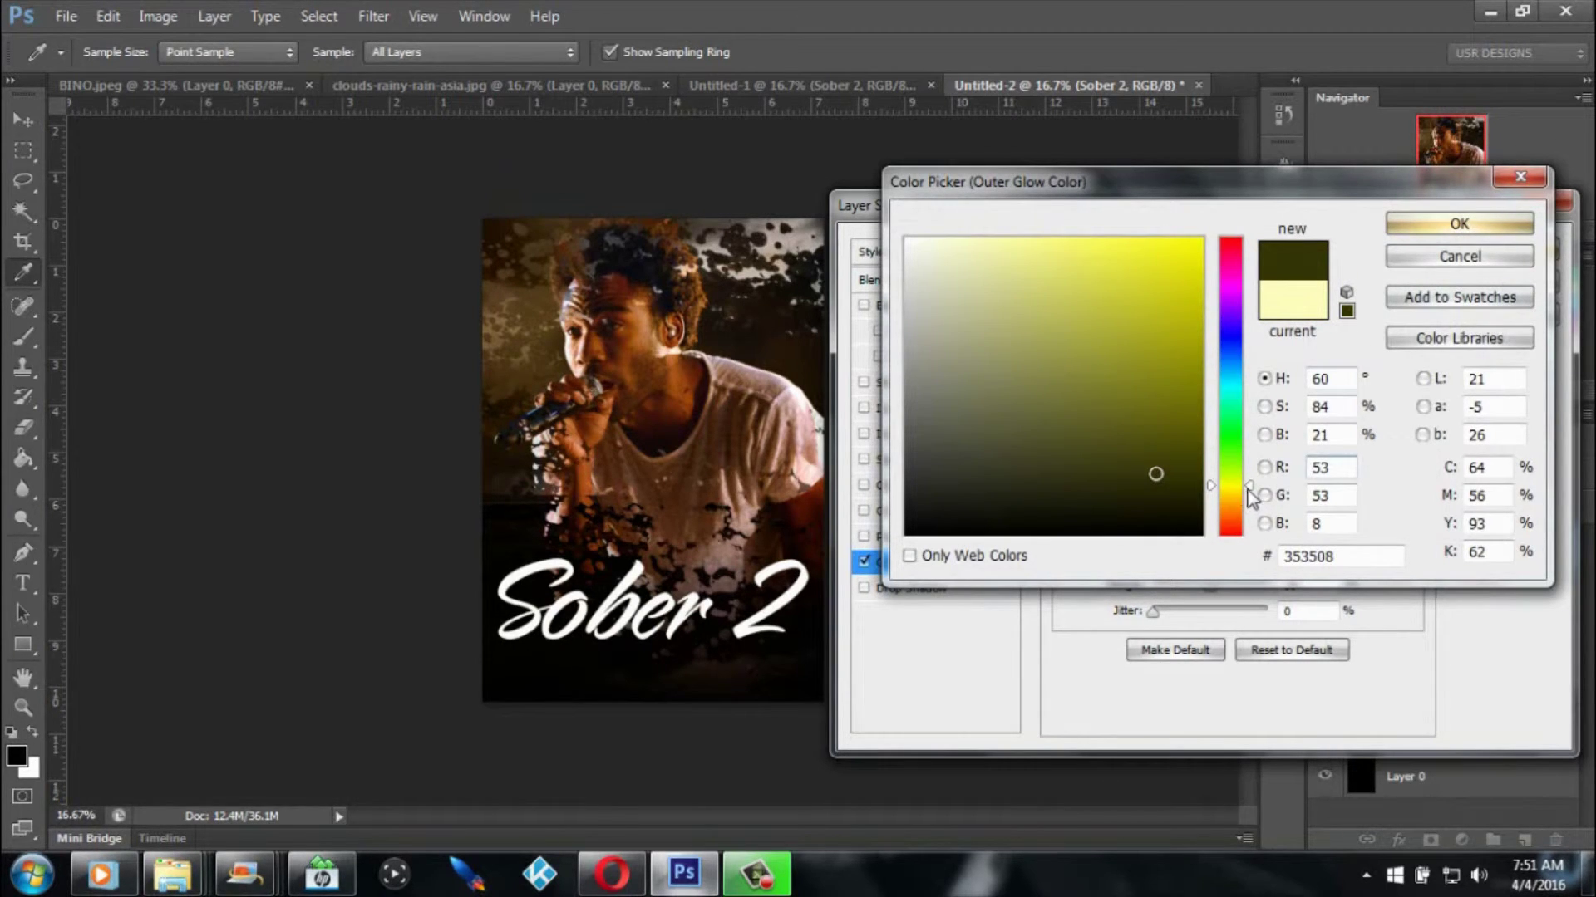
{"action": "mouse_move", "coordinate": [1175, 483]}
{"action": "left_mouse_down"}
{"action": "mouse_move", "coordinate": [1140, 473]}
{"action": "mouse_move", "coordinate": [1252, 501]}
{"action": "left_mouse_up"}
{"action": "mouse_move", "coordinate": [1161, 476]}
{"action": "left_mouse_down"}
{"action": "mouse_move", "coordinate": [1191, 482]}
{"action": "mouse_move", "coordinate": [1194, 434]}
{"action": "left_mouse_up"}
{"action": "left_click", "coordinate": [1460, 224]}
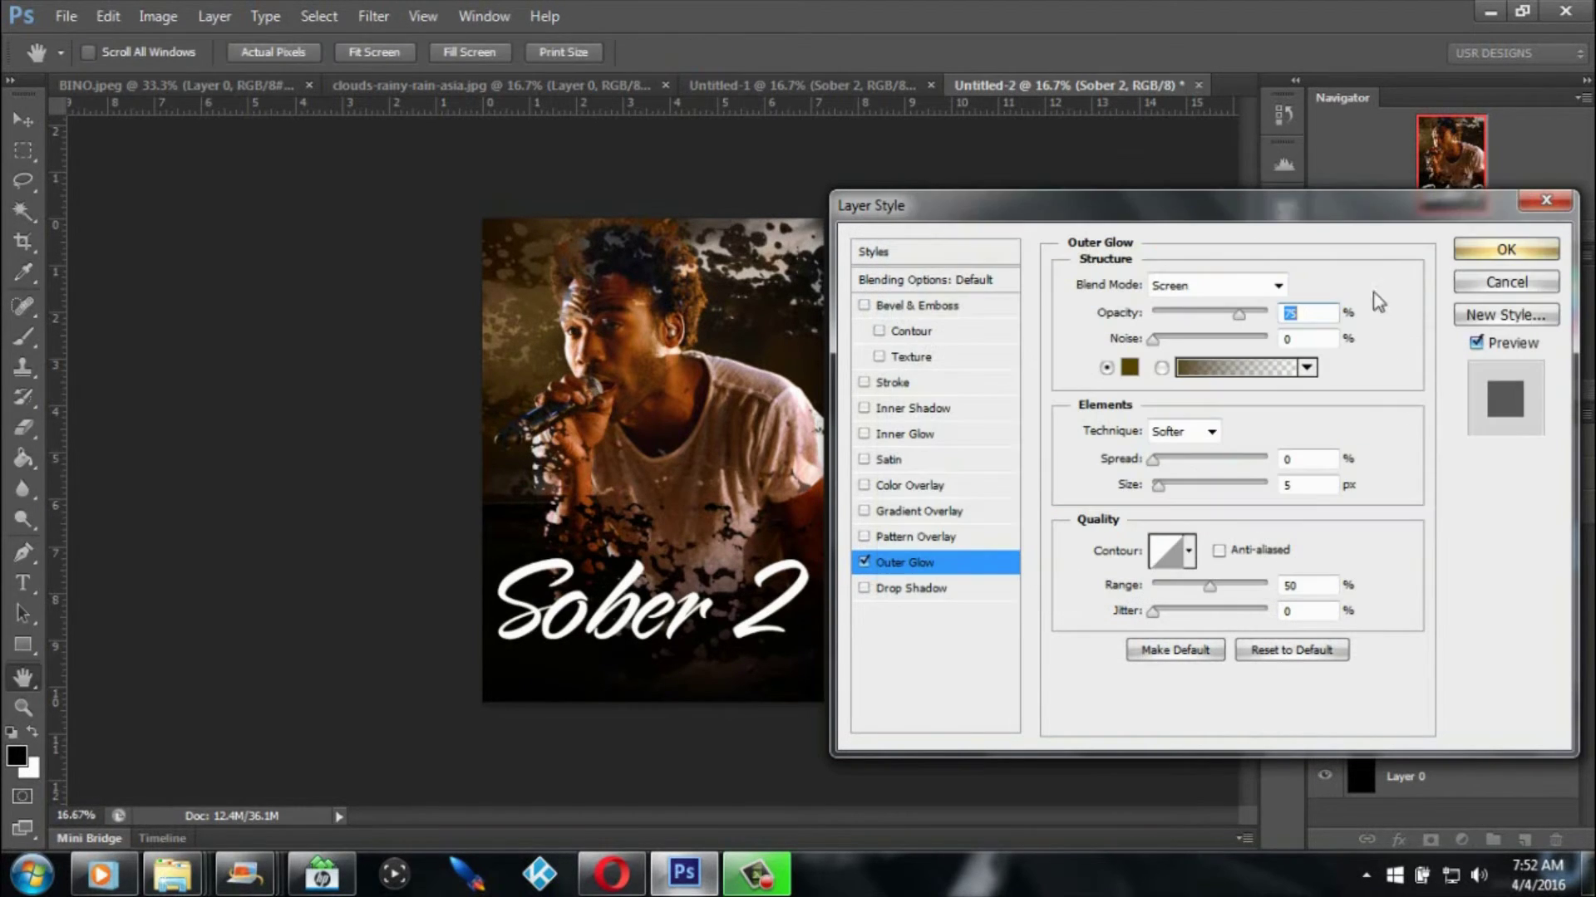
Set the Outer Glow to 100% opacity, 16% spread and a size of about 65 px.
{"action": "left_click_drag", "start_coordinate": [1244, 313], "coordinate": [1289, 313]}
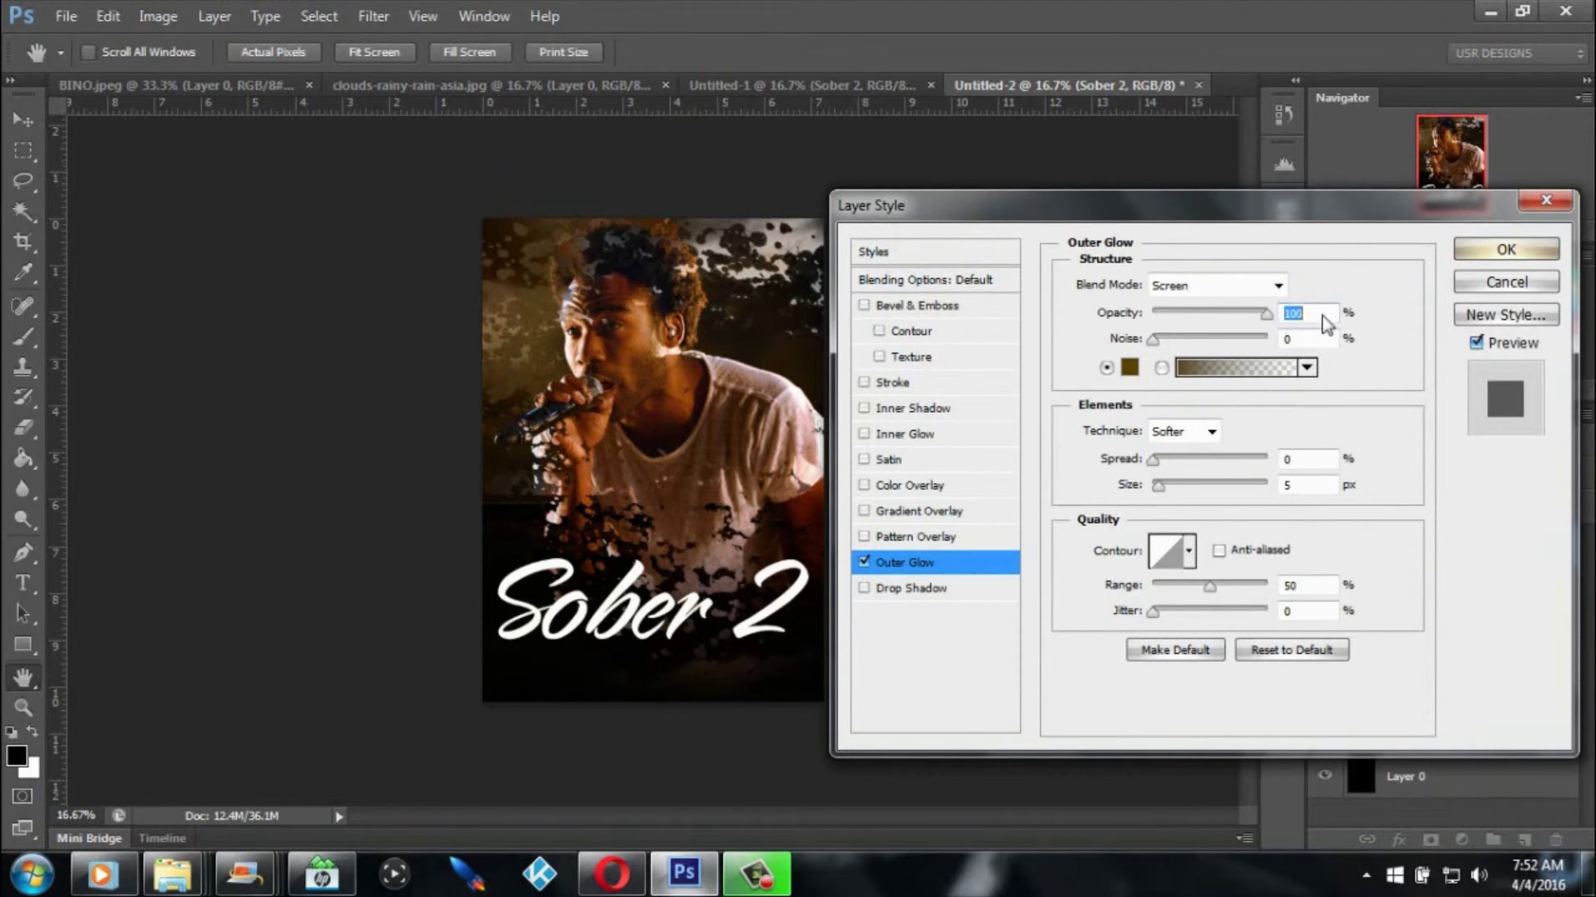
{"action": "left_click", "coordinate": [1170, 460]}
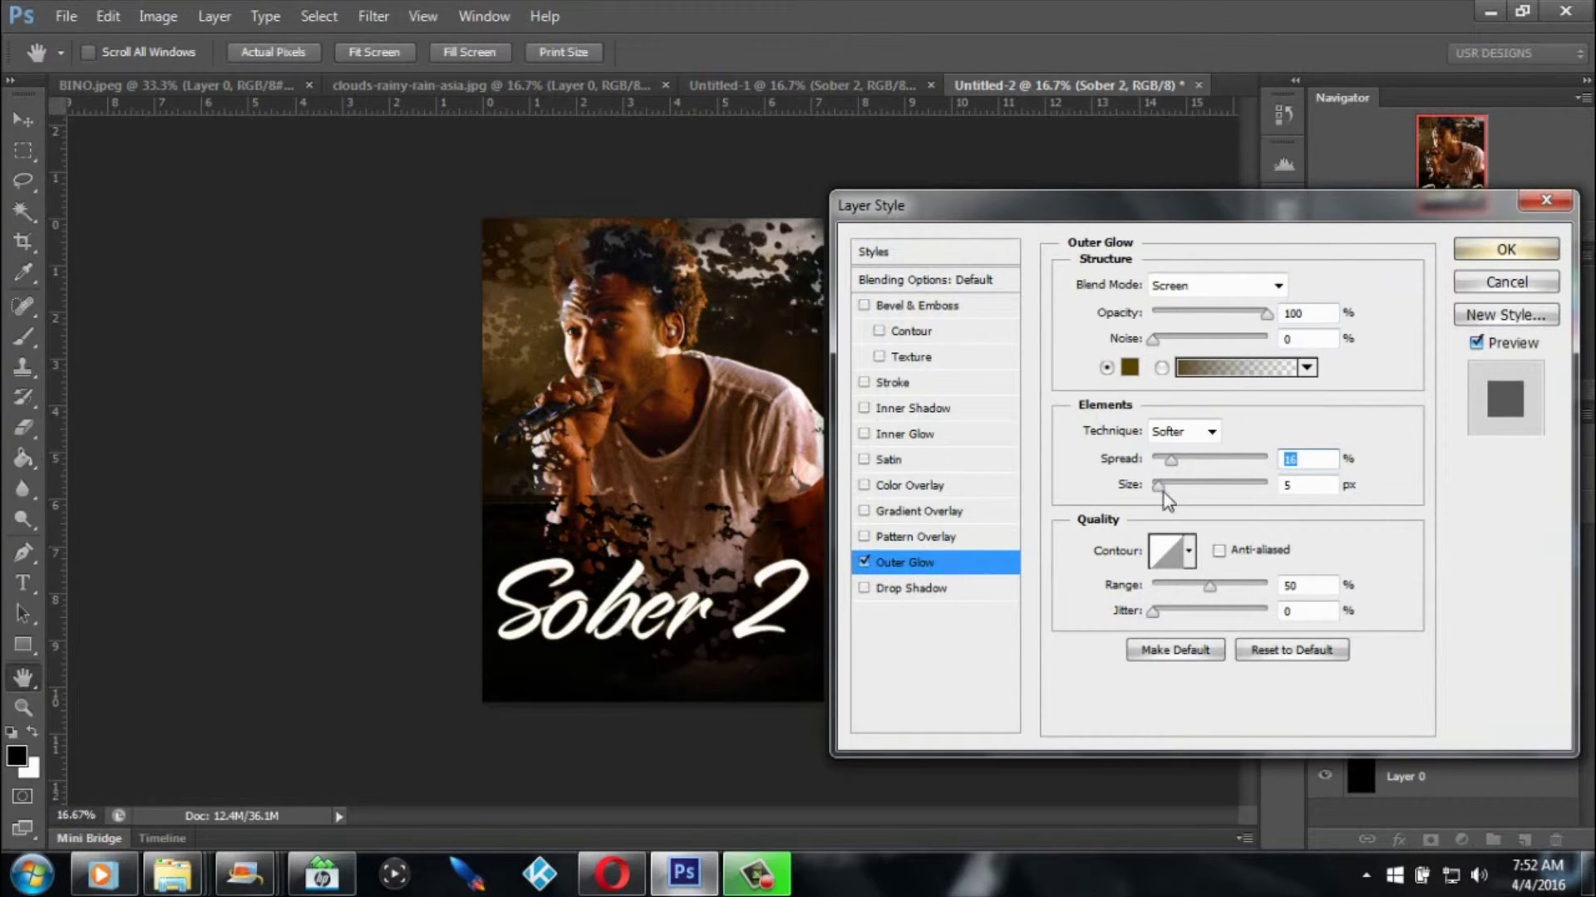
{"action": "left_click_drag", "start_coordinate": [1164, 492], "coordinate": [1189, 485]}
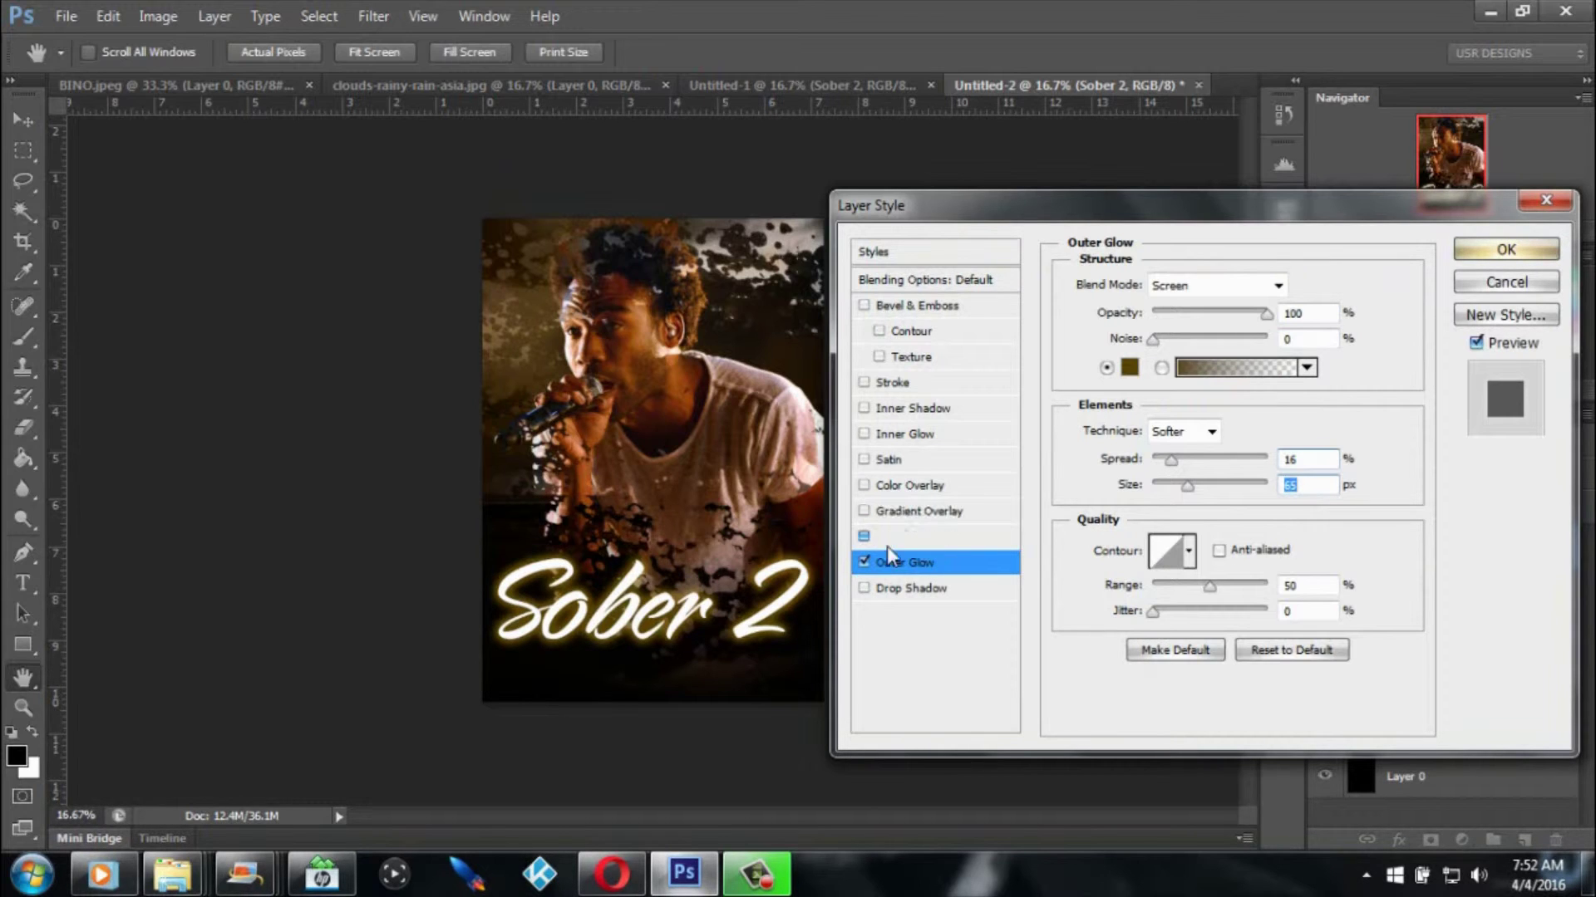
{"action": "left_click", "coordinate": [864, 433]}
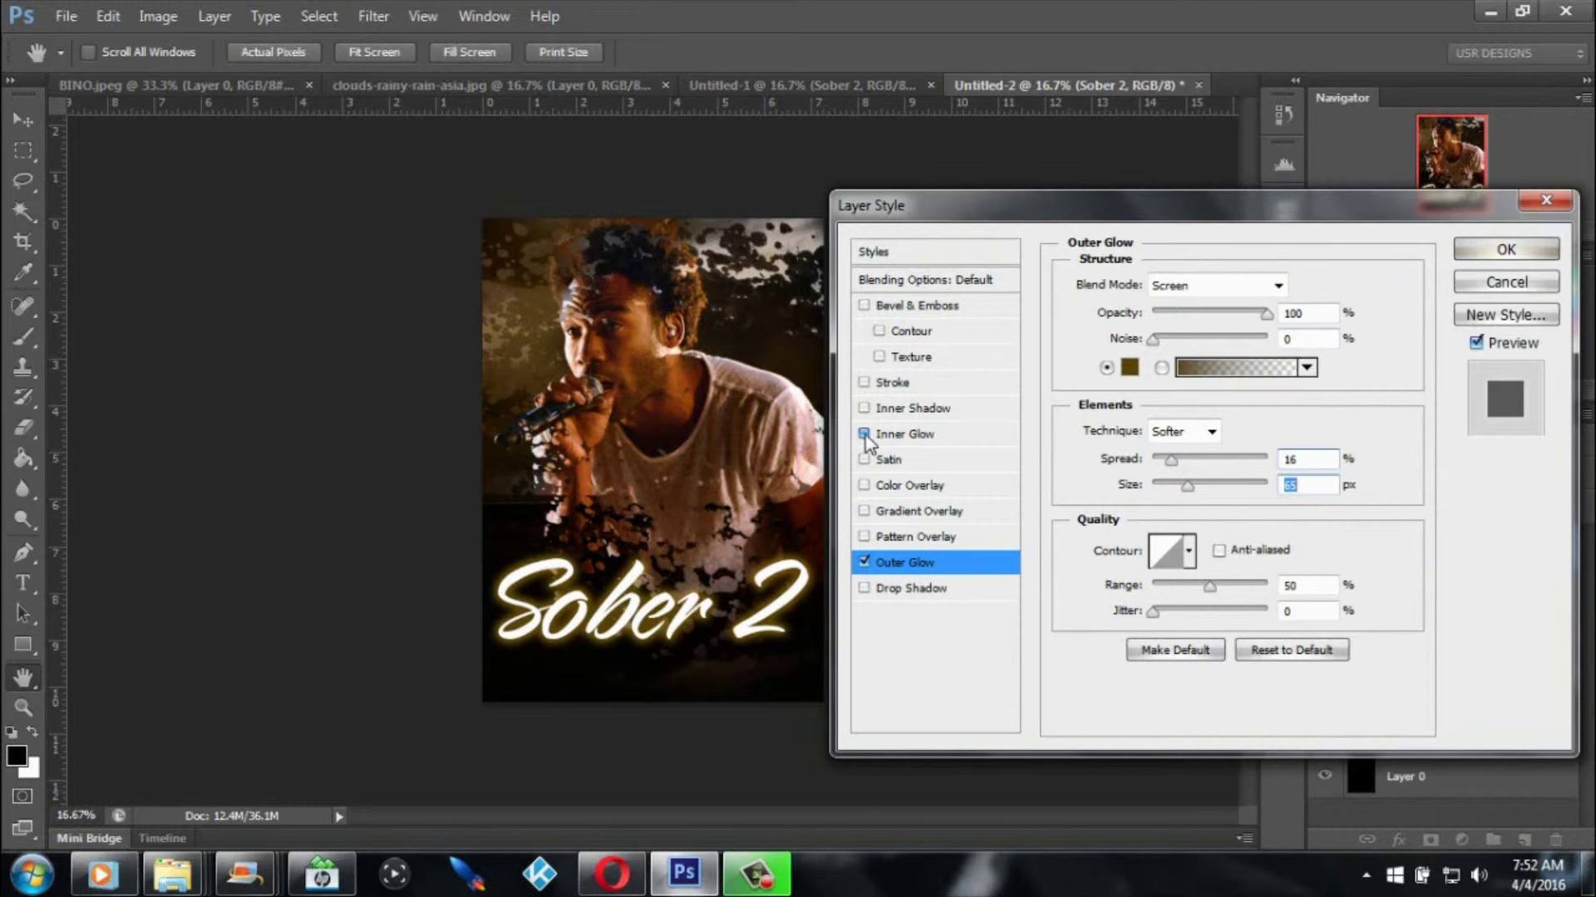
{"action": "left_click", "coordinate": [929, 435]}
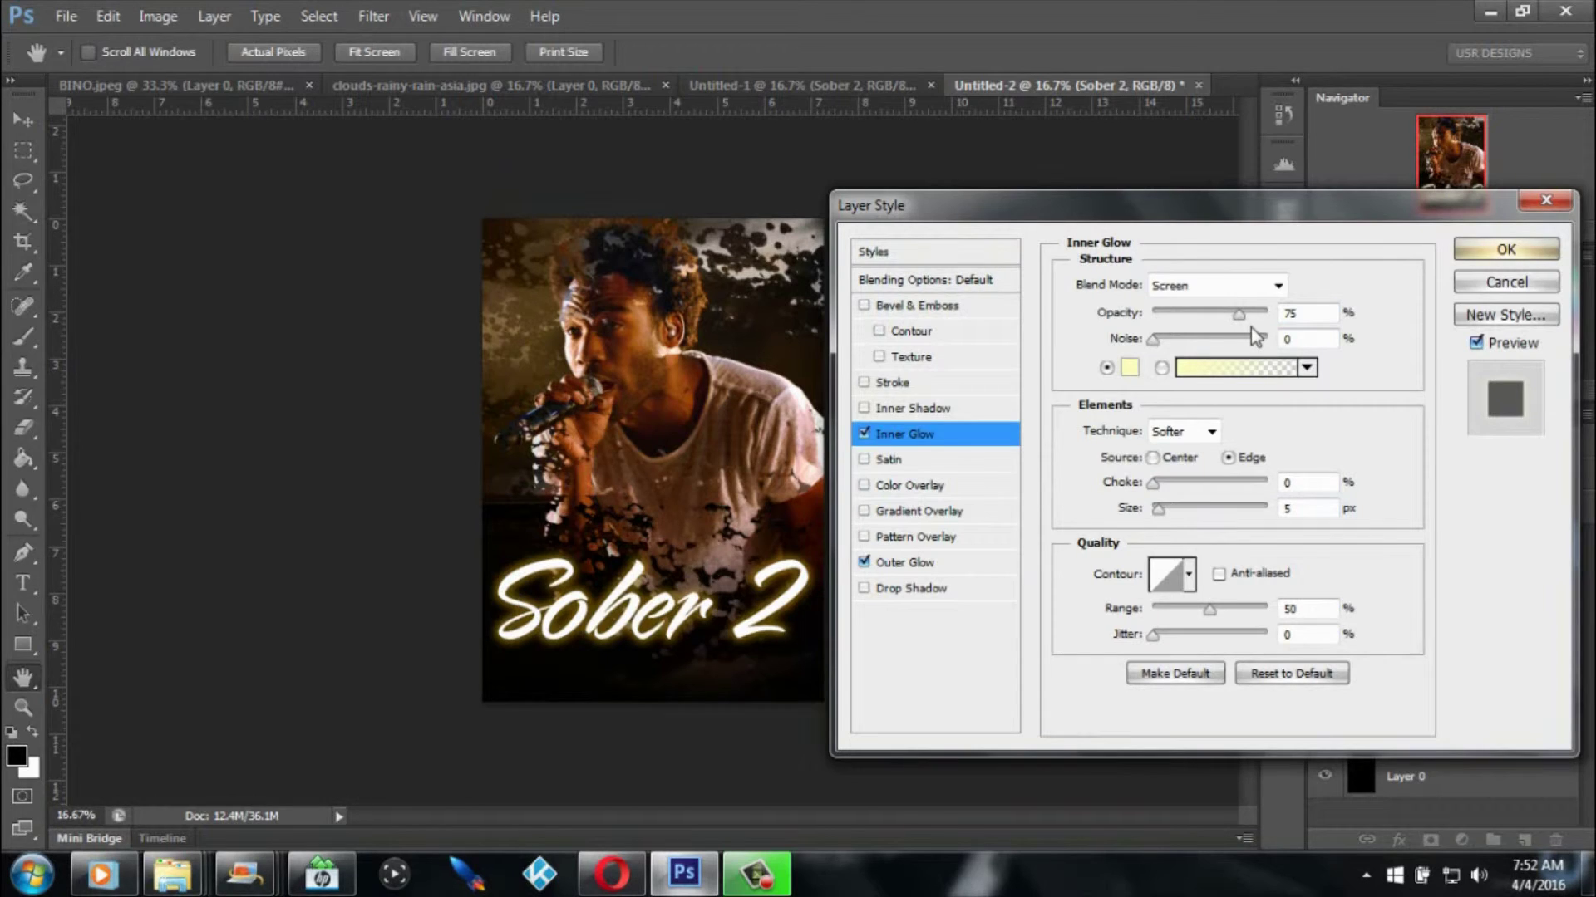
{"action": "left_click", "coordinate": [865, 433]}
{"action": "left_click", "coordinate": [865, 434]}
Add an Inner Shadow to the Sober 2 title with 100% opacity and a distance of 2 px.
{"action": "left_click", "coordinate": [865, 407]}
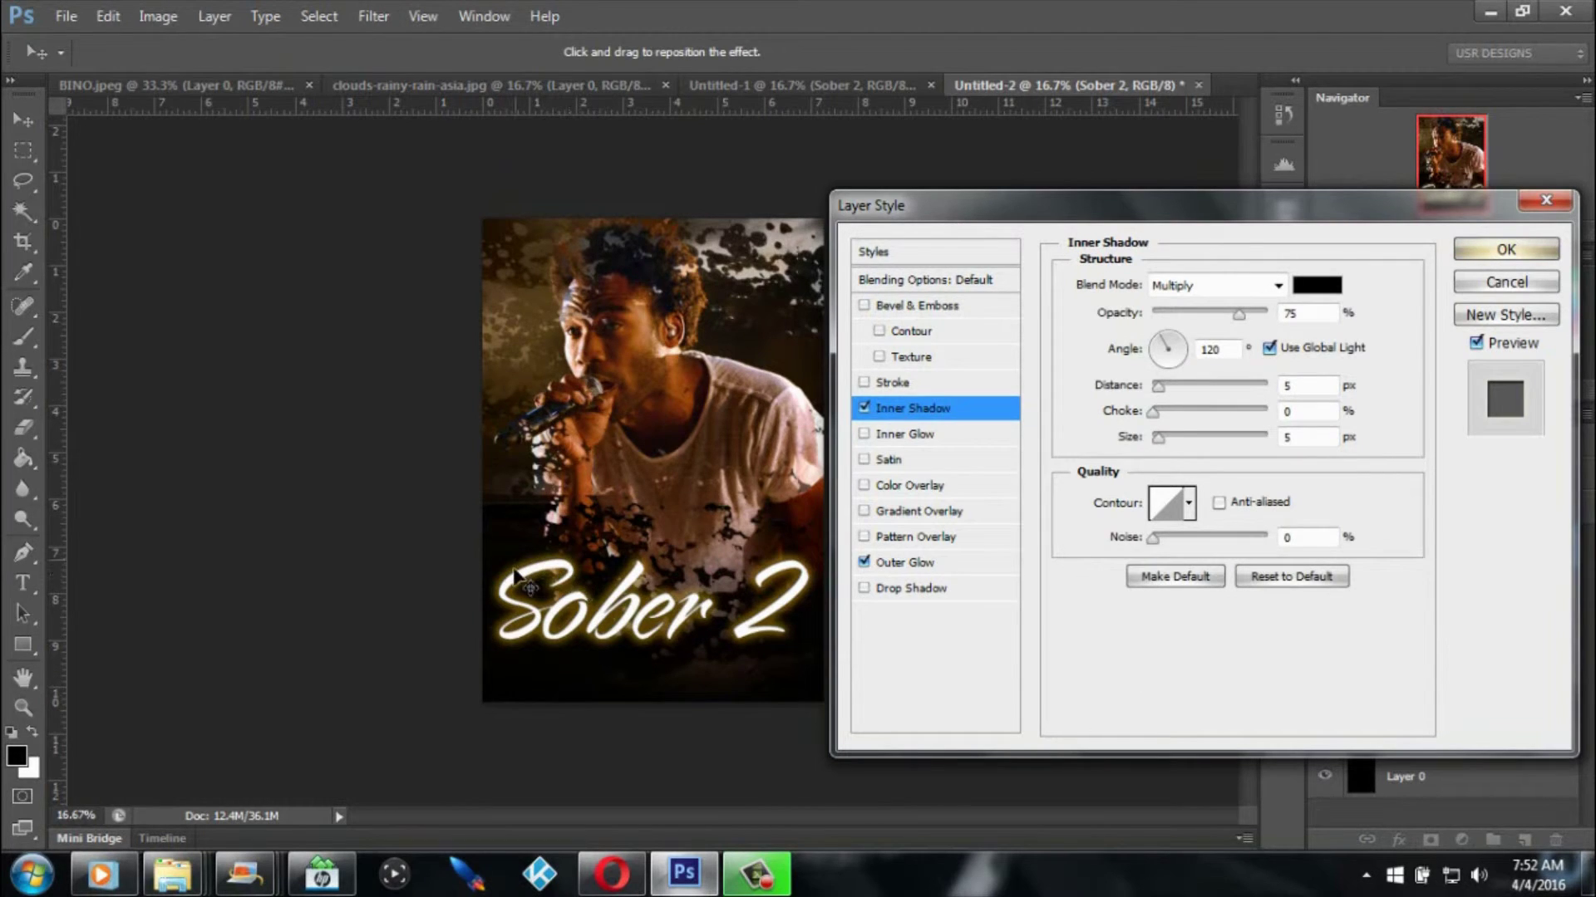
{"action": "left_click_drag", "start_coordinate": [1239, 315], "coordinate": [1269, 320]}
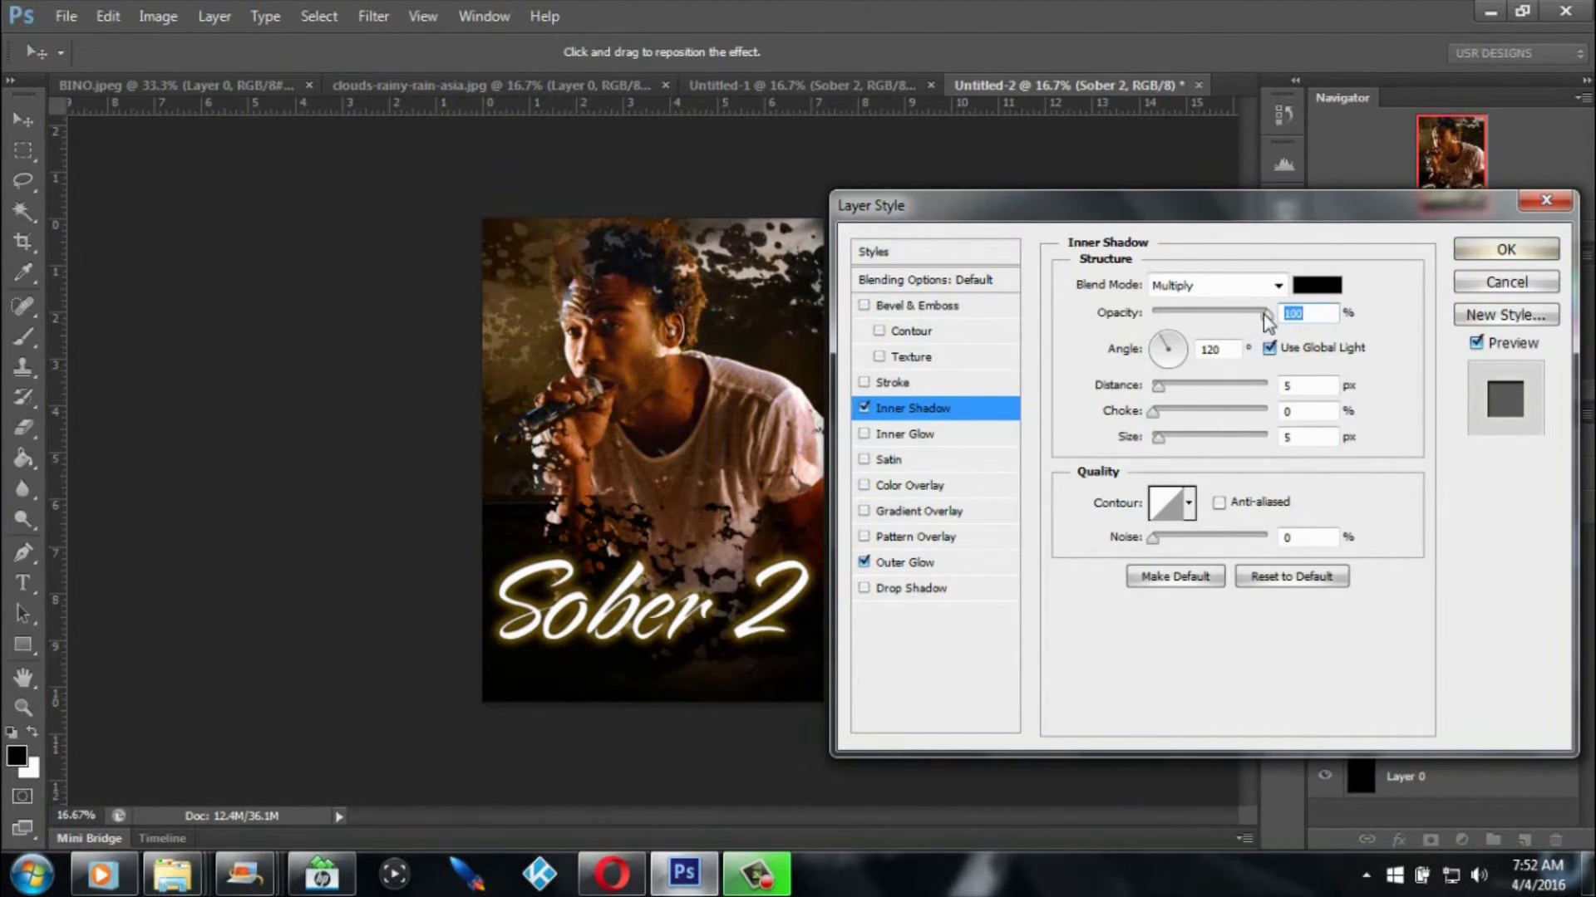
{"action": "left_click", "coordinate": [1169, 386]}
{"action": "left_click_drag", "start_coordinate": [1169, 388], "coordinate": [1158, 389]}
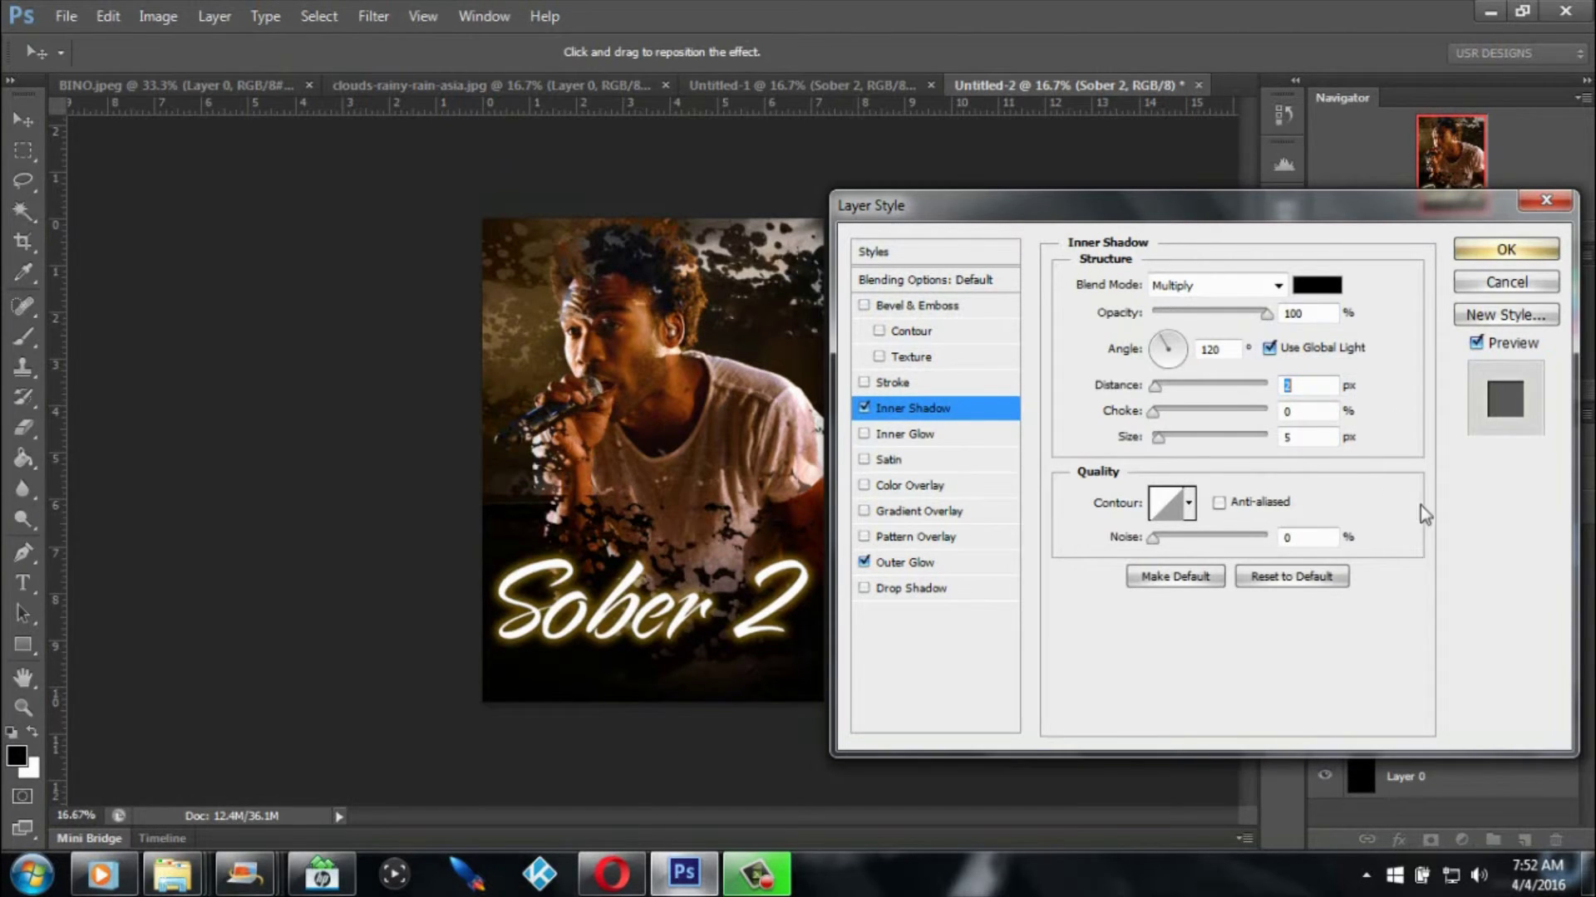
{"action": "left_click", "coordinate": [1316, 412]}
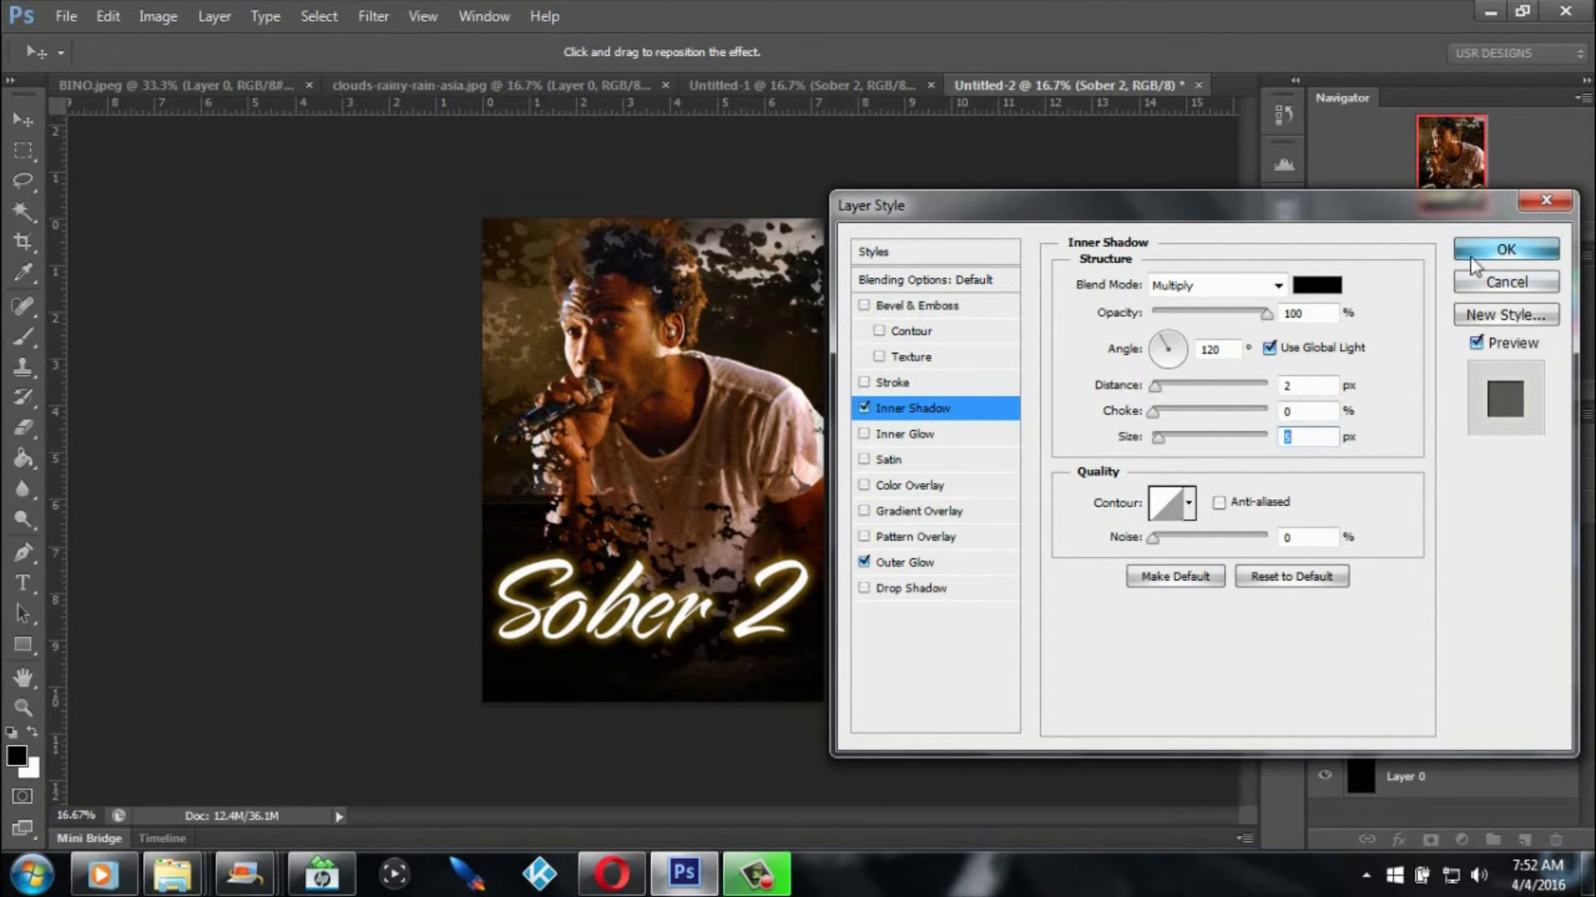
{"action": "left_click", "coordinate": [864, 383]}
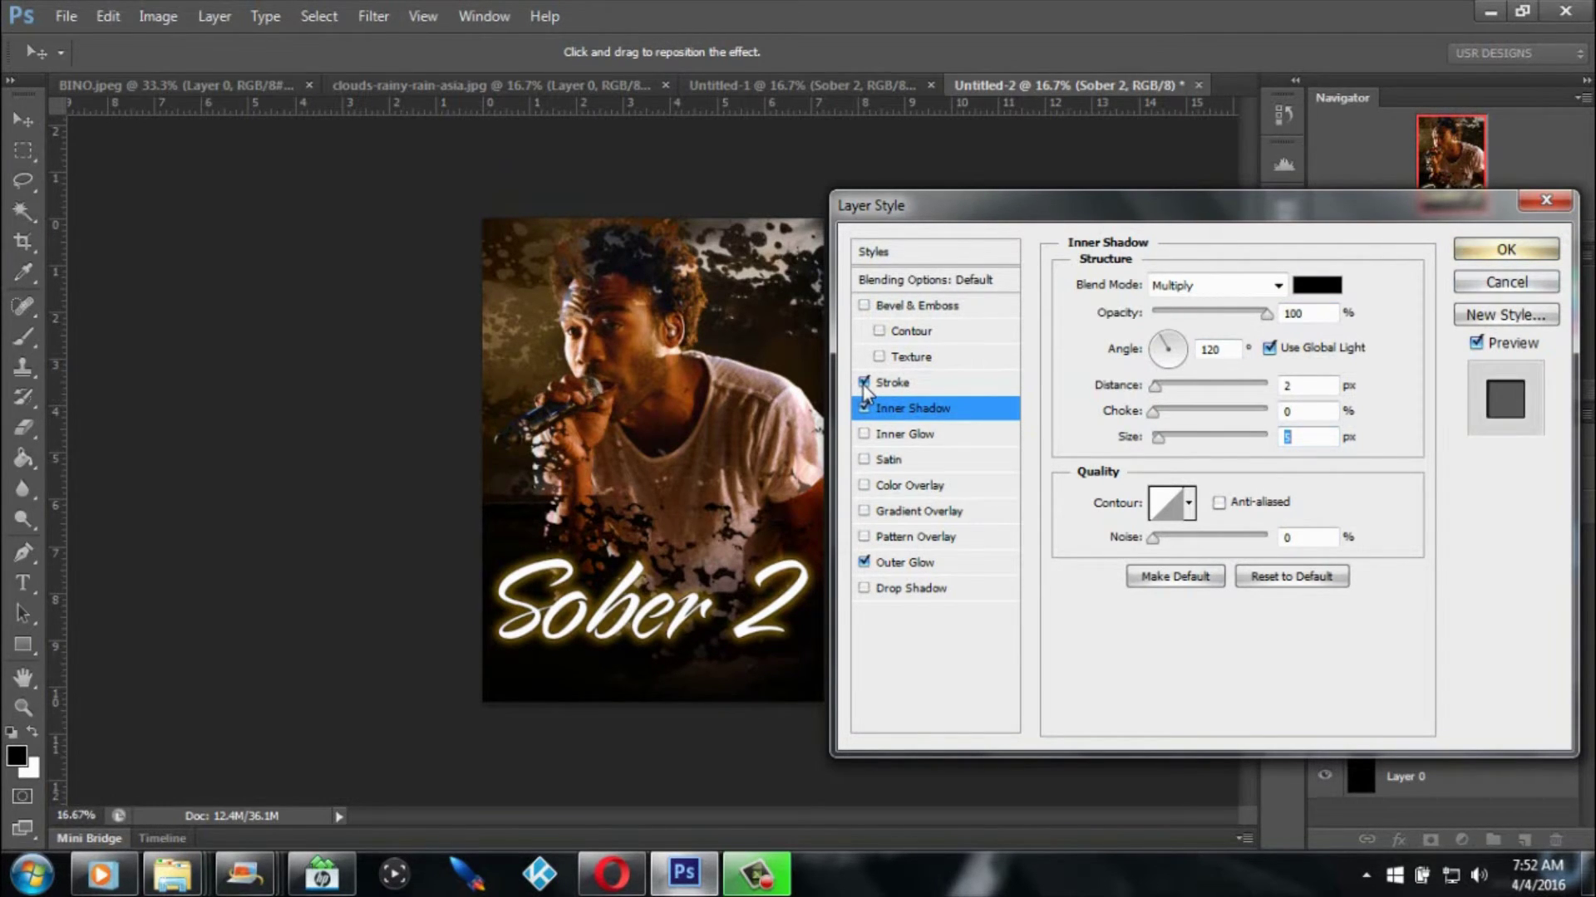
{"action": "left_click", "coordinate": [910, 385]}
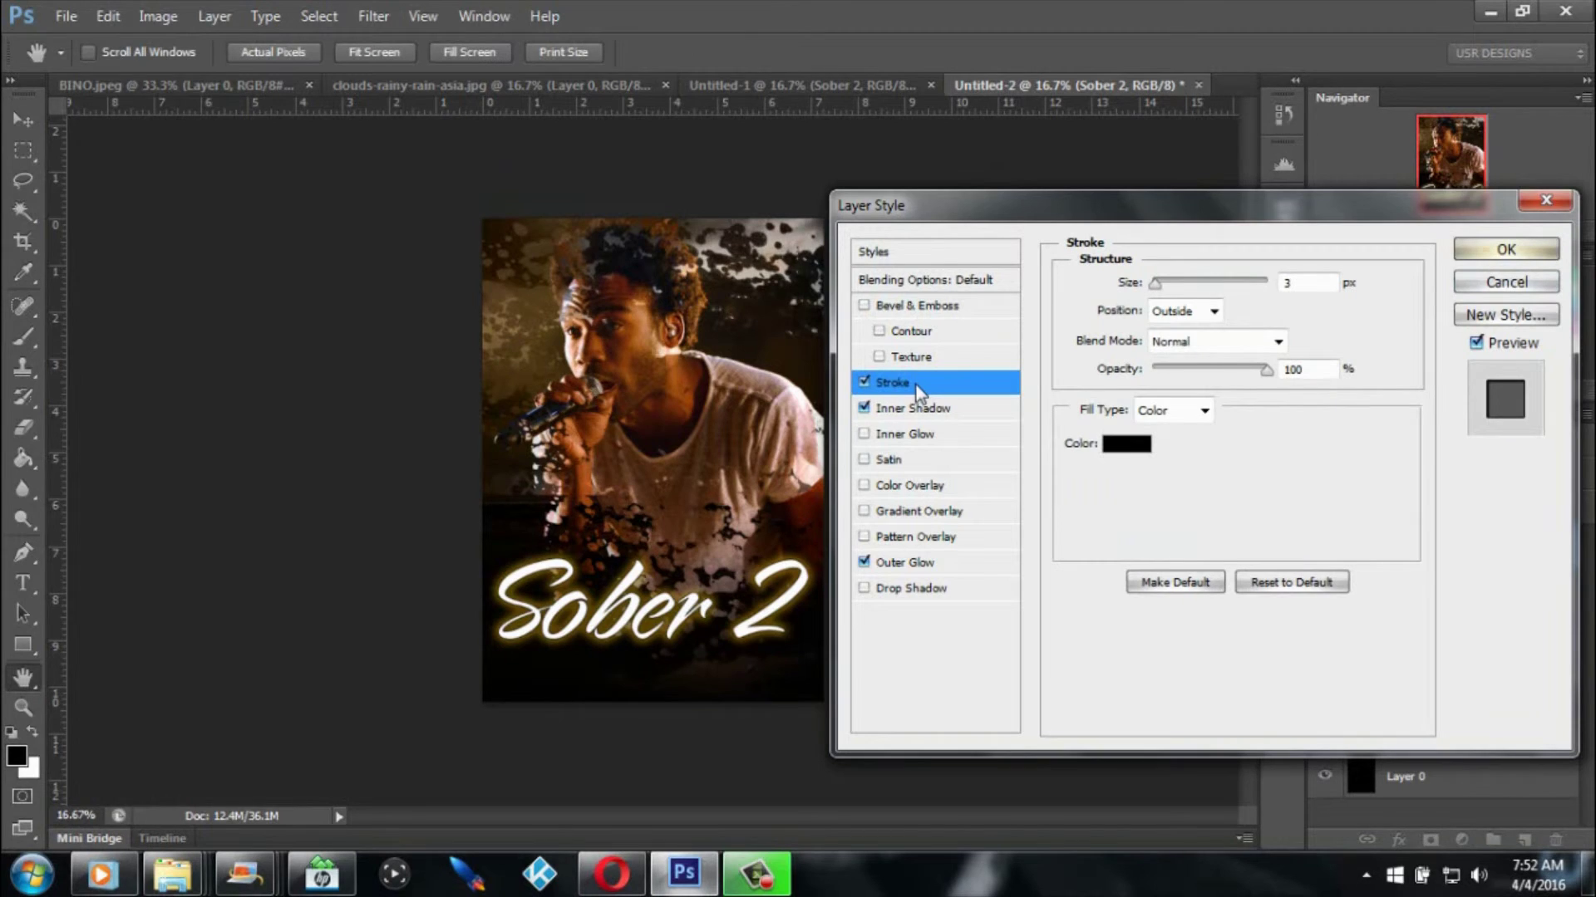
{"action": "left_click", "coordinate": [864, 383]}
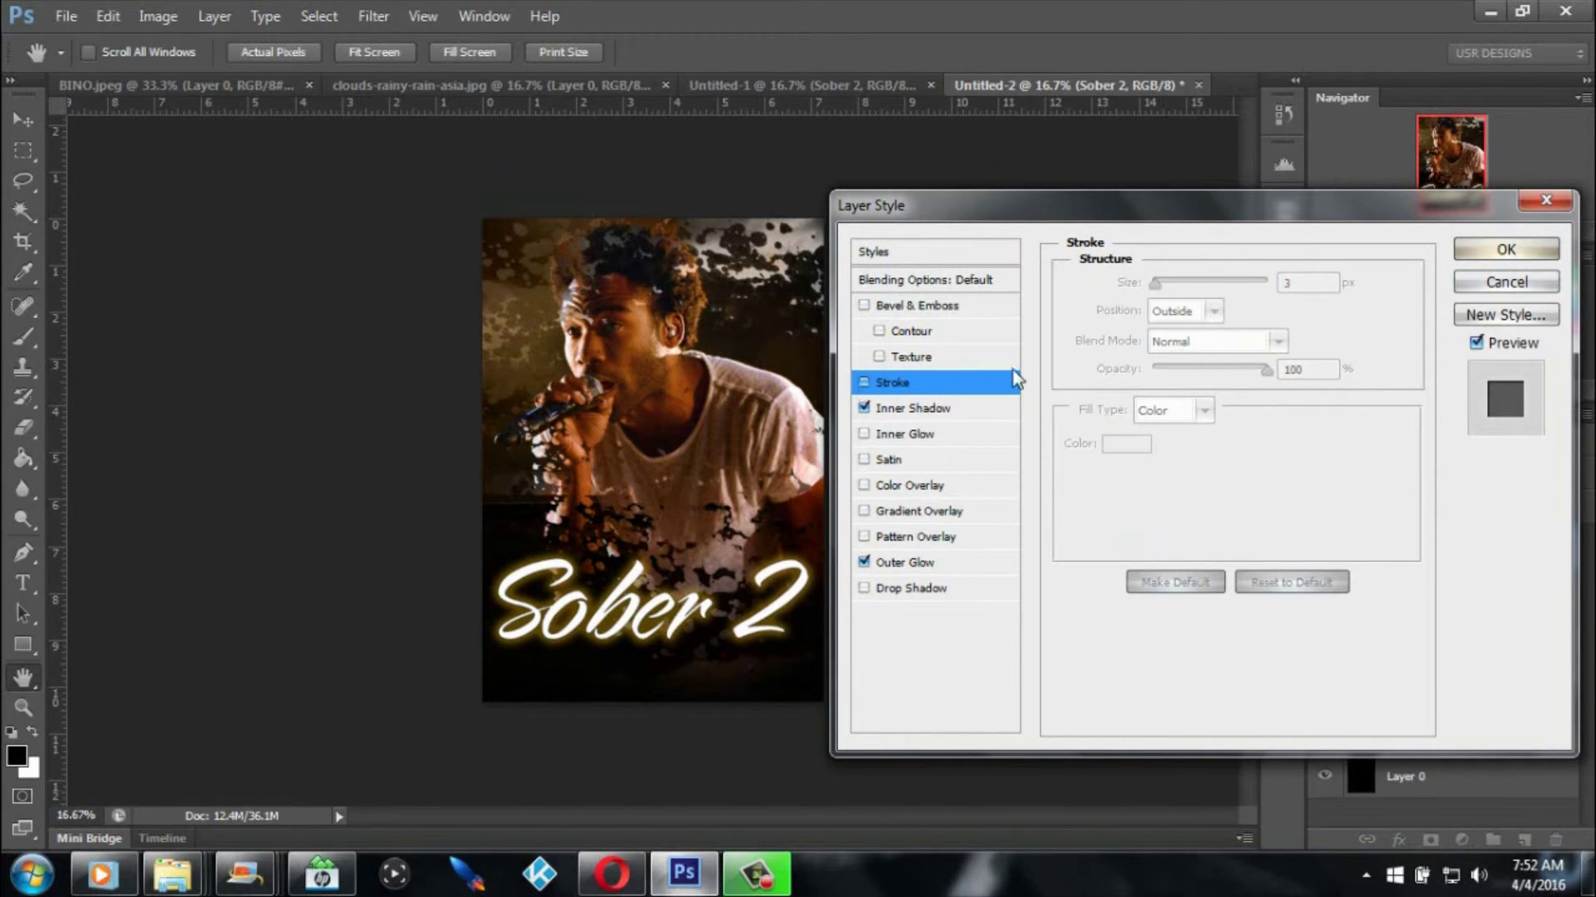
{"action": "left_click", "coordinate": [863, 383]}
{"action": "left_click", "coordinate": [863, 383]}
Apply the layer style to the Sober 2 title and switch to the Untitled-1 poster to compare the glow.
{"action": "left_click", "coordinate": [1505, 250]}
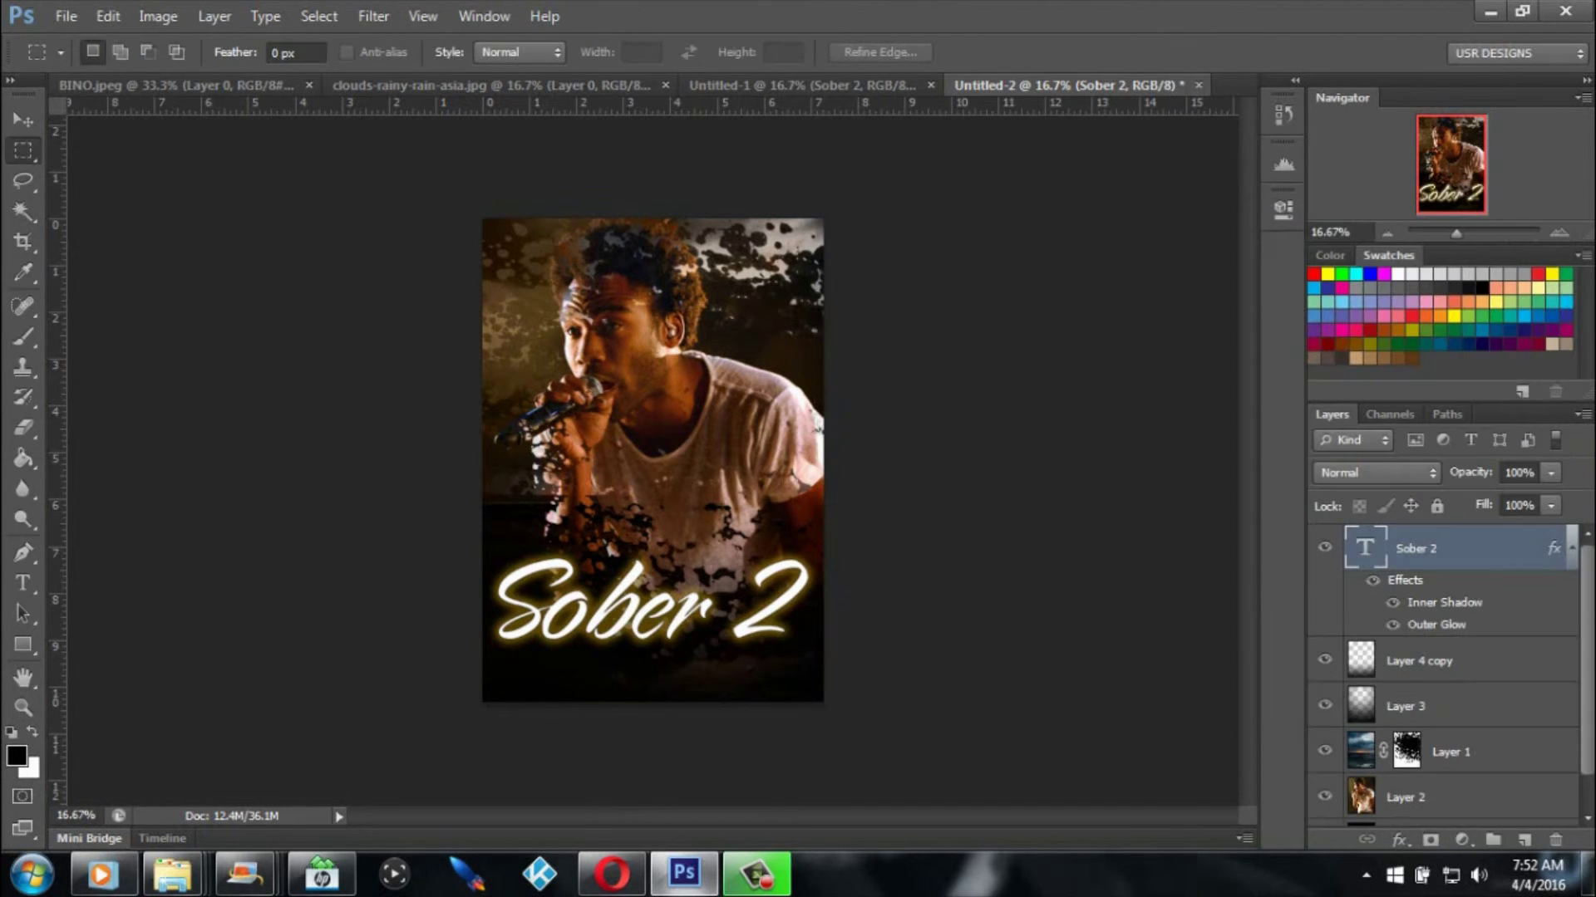
{"action": "left_click", "coordinate": [478, 90]}
{"action": "left_click", "coordinate": [824, 86]}
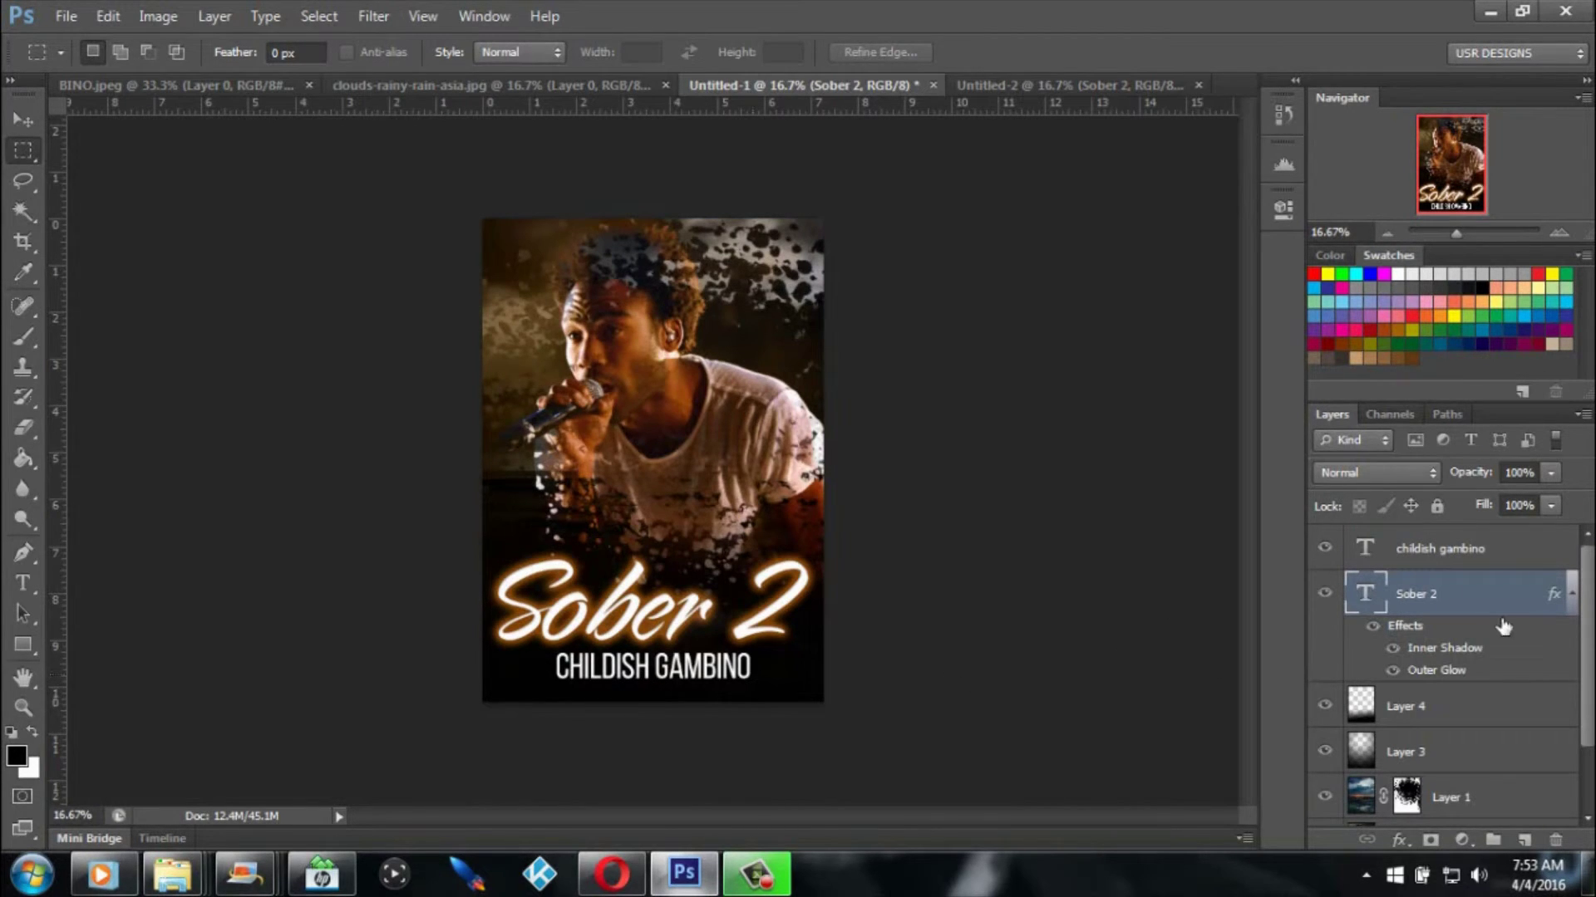
Check the font used for the childish gambino text line in the Untitled-1 poster.
{"action": "left_click", "coordinate": [1469, 553]}
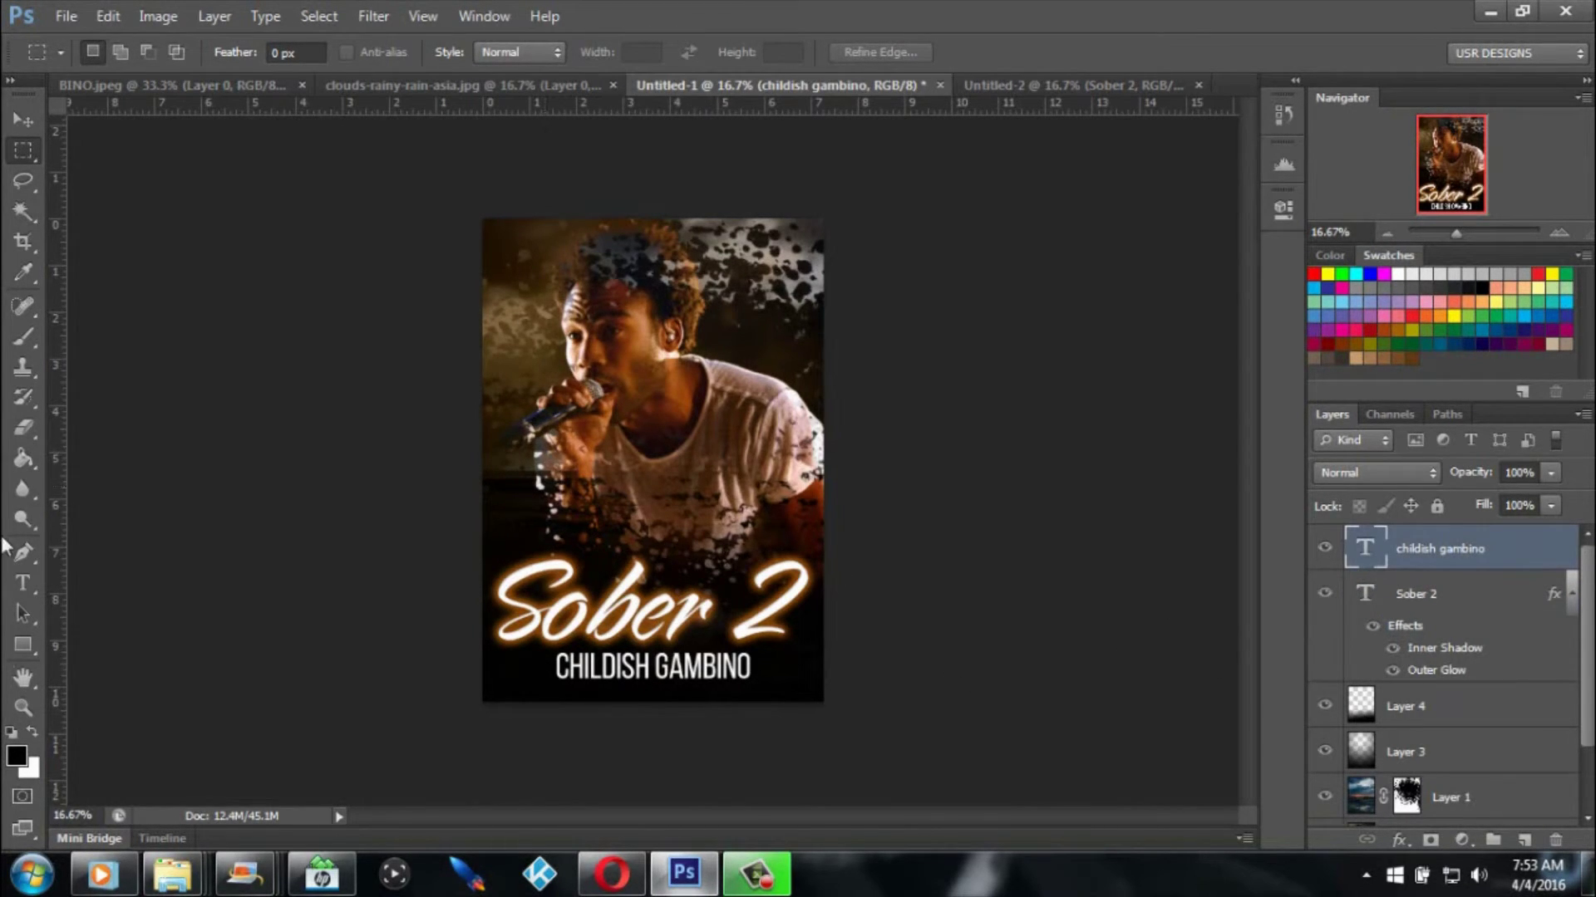
{"action": "left_click", "coordinate": [21, 588]}
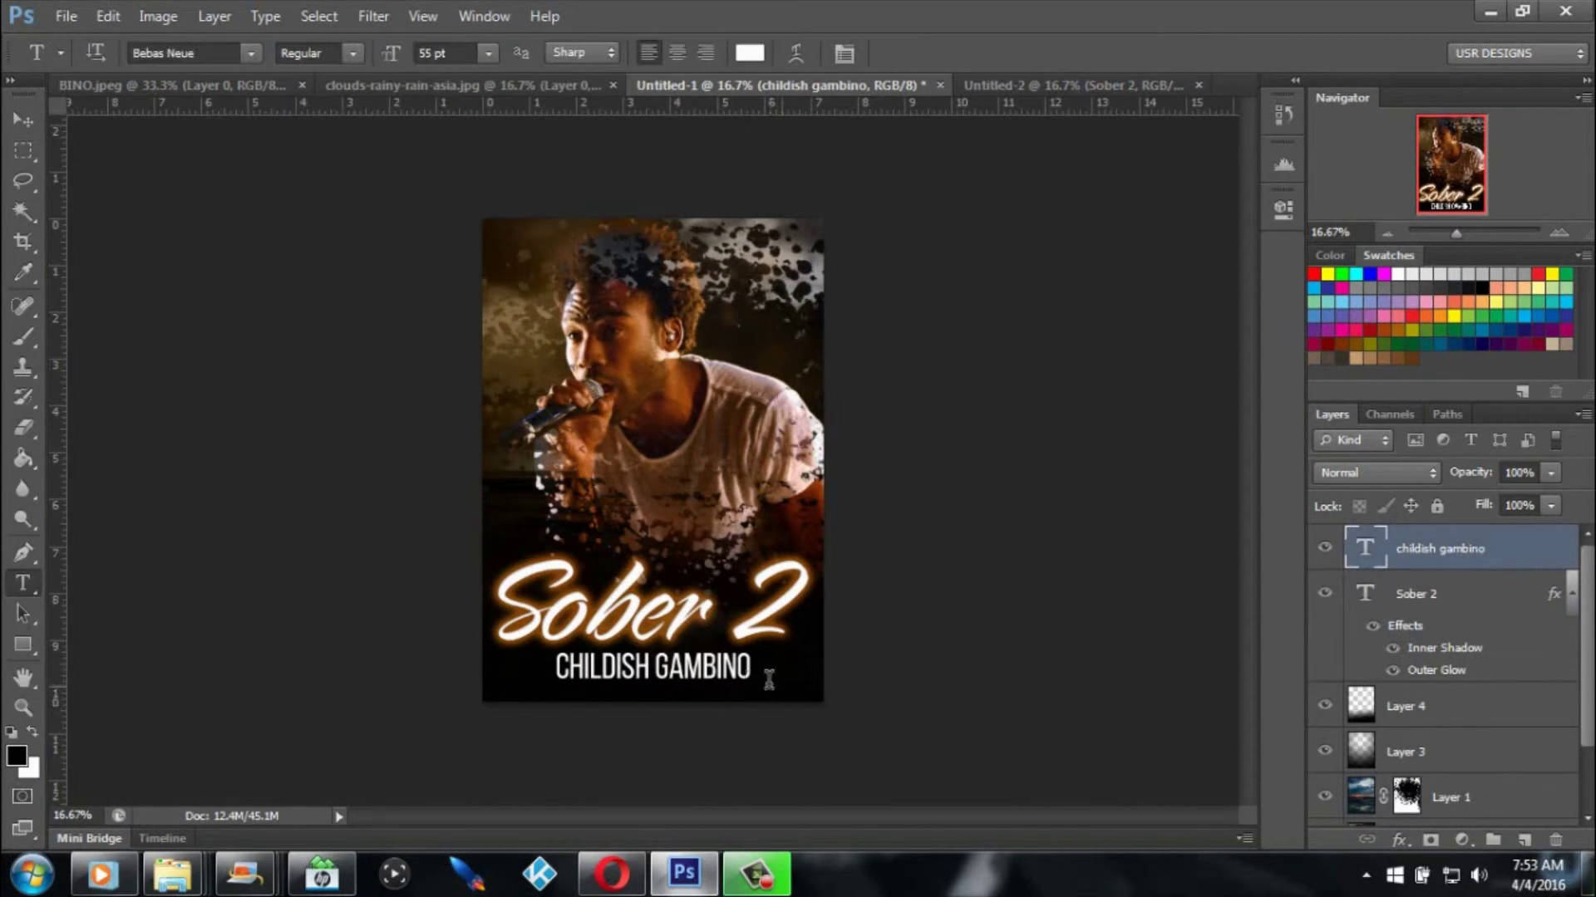
{"action": "left_click", "coordinate": [725, 675]}
{"action": "left_click", "coordinate": [166, 52]}
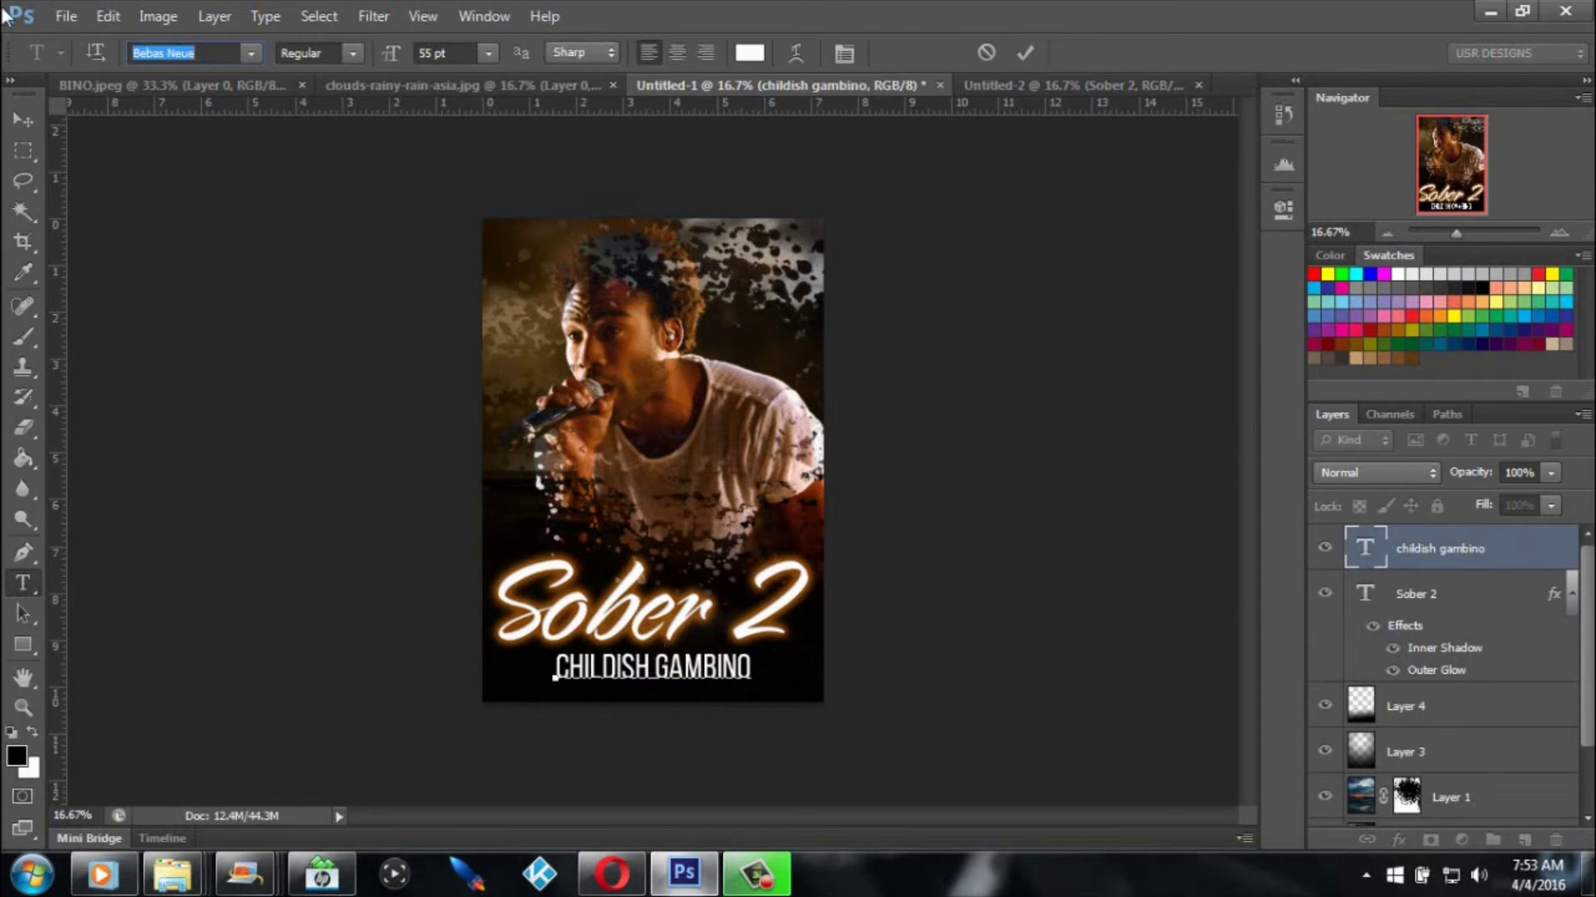
Bring the childish gambino text into the Untitled-2 poster and place it centred beneath the Sober 2 title.
{"action": "left_click", "coordinate": [21, 121]}
{"action": "mouse_move", "coordinate": [707, 674]}
{"action": "left_mouse_down"}
{"action": "mouse_move", "coordinate": [1069, 82]}
{"action": "mouse_move", "coordinate": [731, 706]}
{"action": "mouse_move", "coordinate": [698, 673]}
{"action": "left_mouse_up"}
{"action": "left_click", "coordinate": [23, 151]}
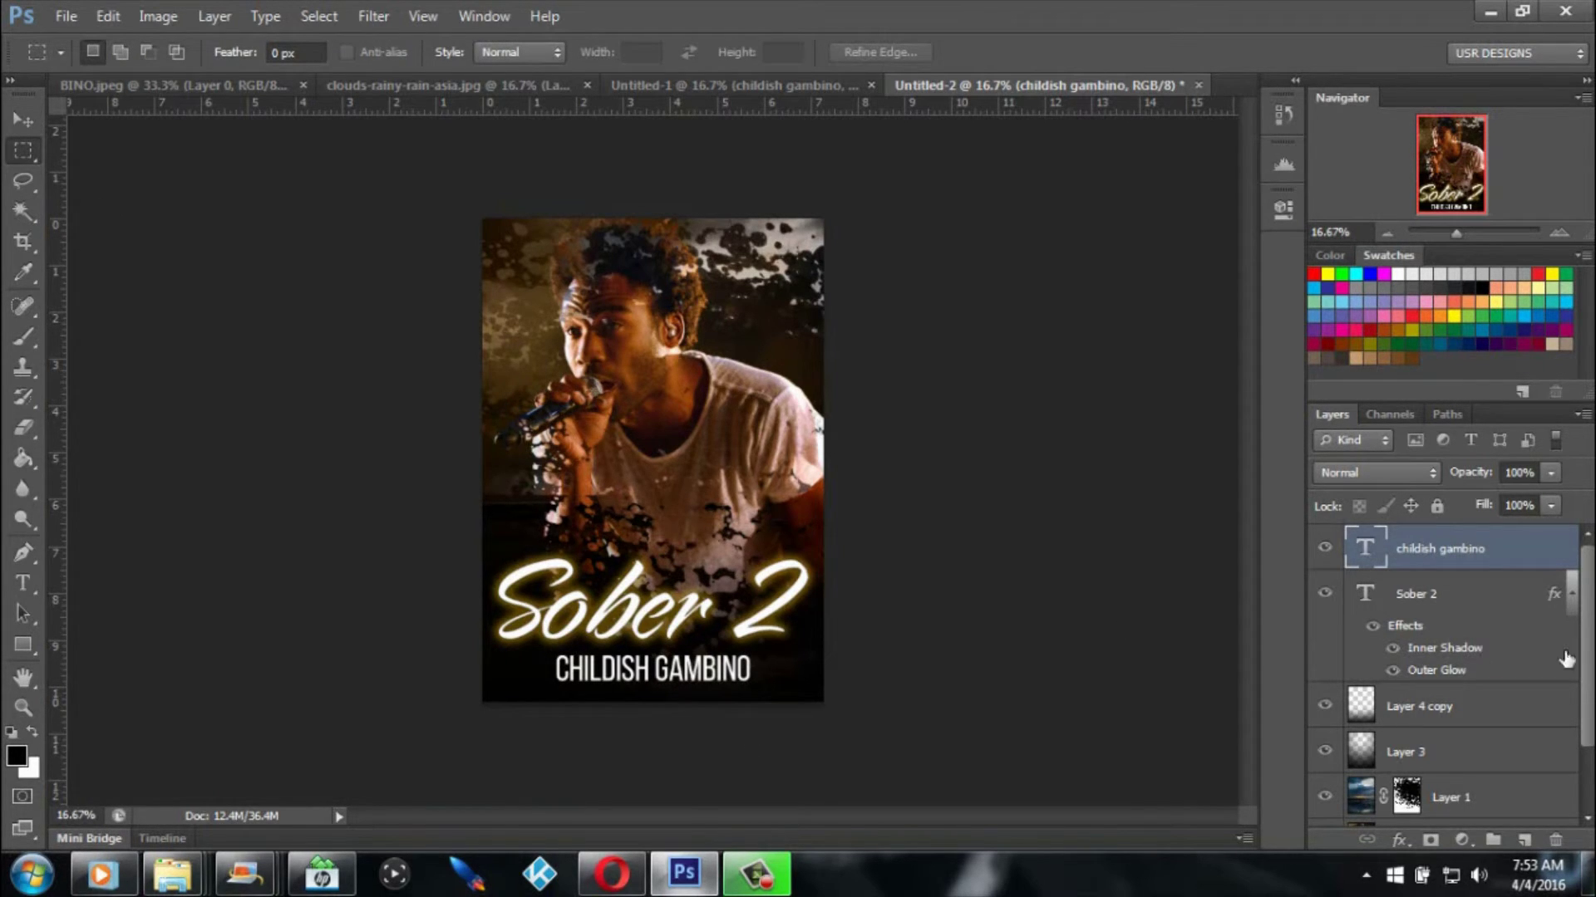
Add a new layer above the text and use Apply Image with the merged RGB source, Multiply blending and 100% opacity.
{"action": "left_click", "coordinate": [1523, 847]}
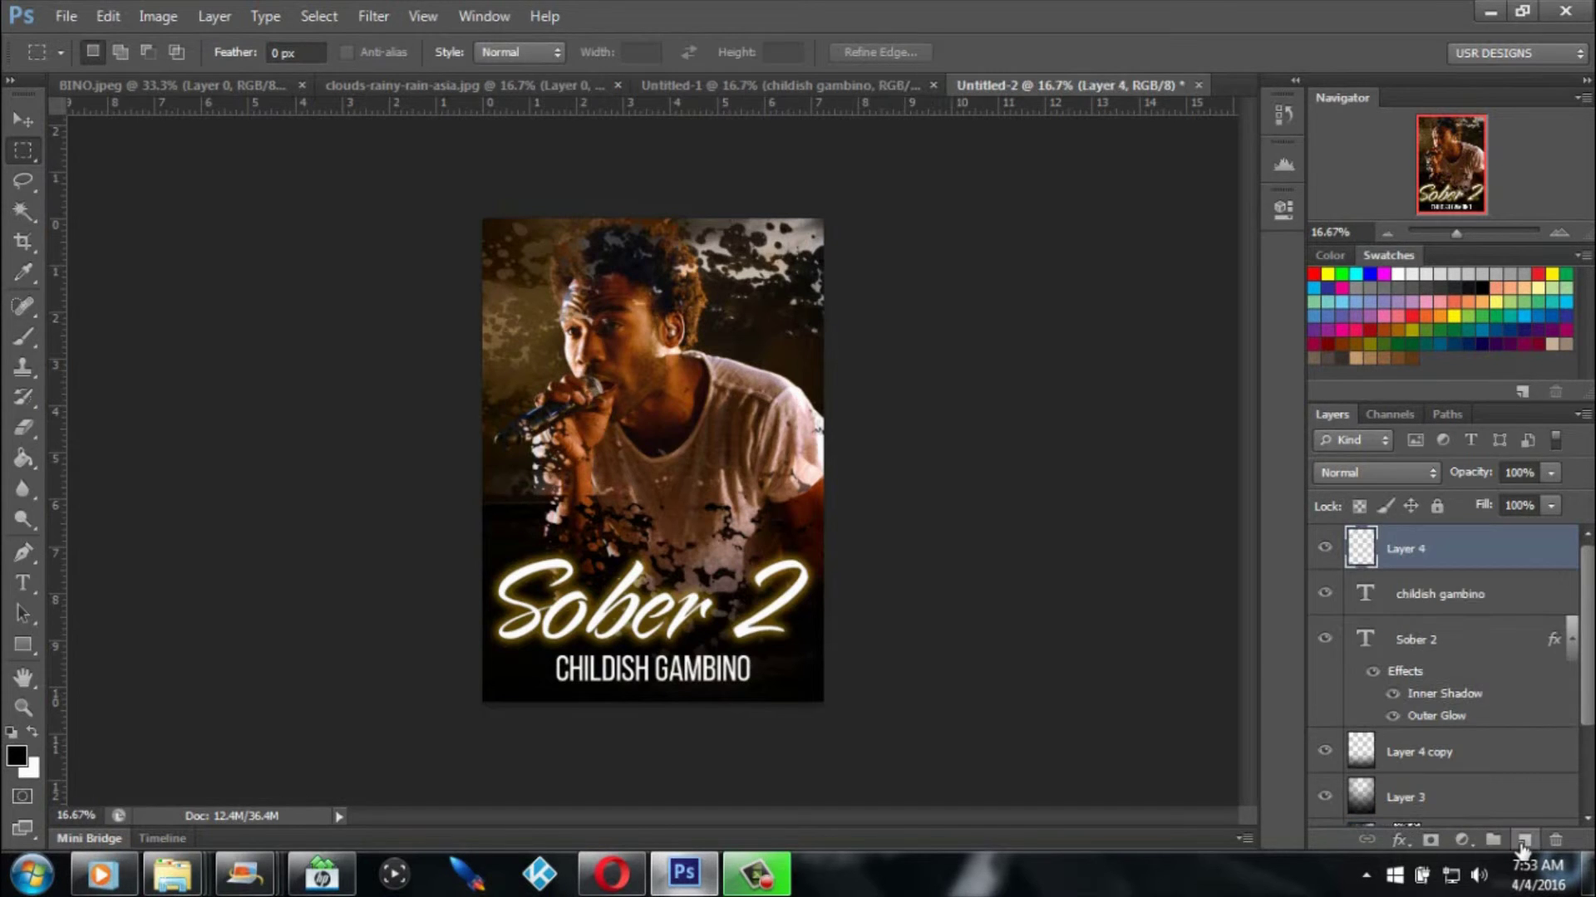
{"action": "left_click", "coordinate": [148, 14]}
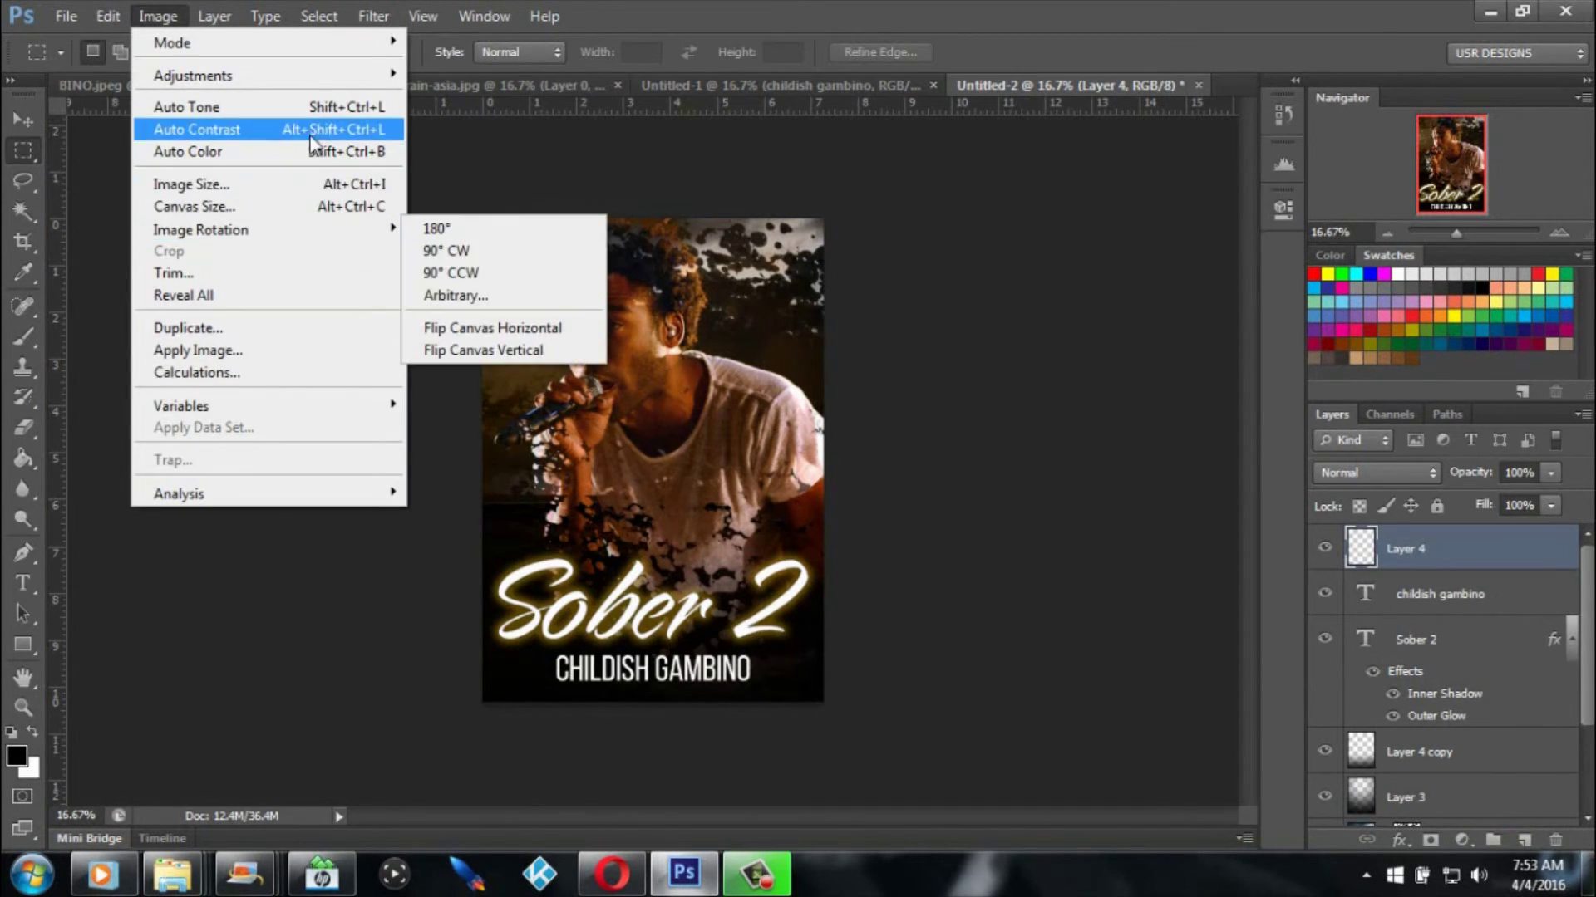
{"action": "left_click", "coordinate": [303, 354]}
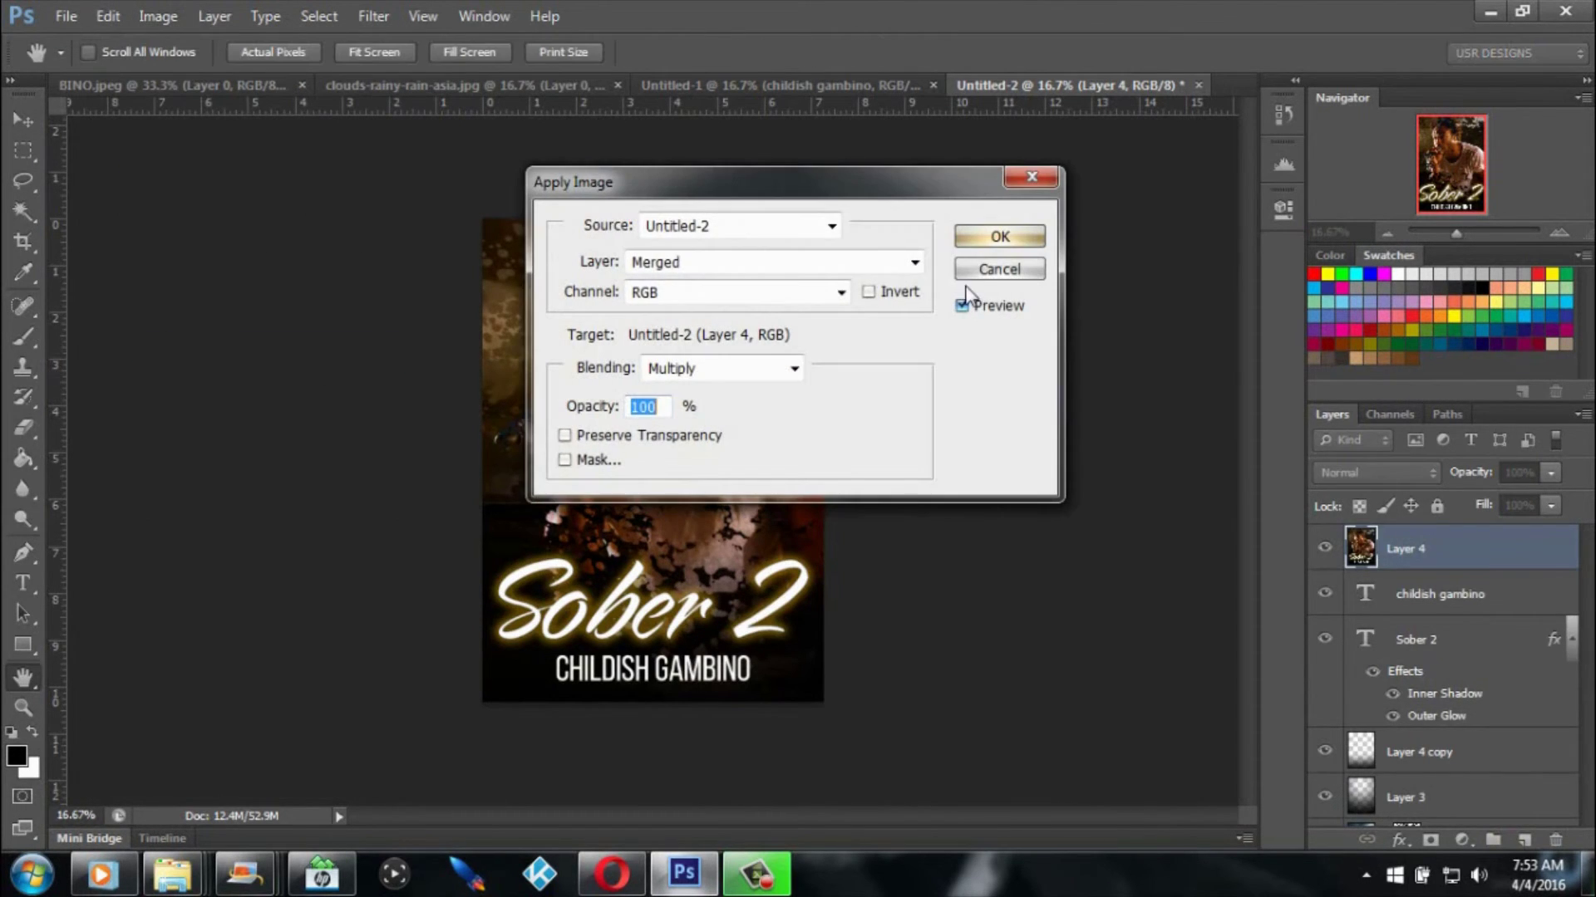
{"action": "left_click", "coordinate": [999, 239]}
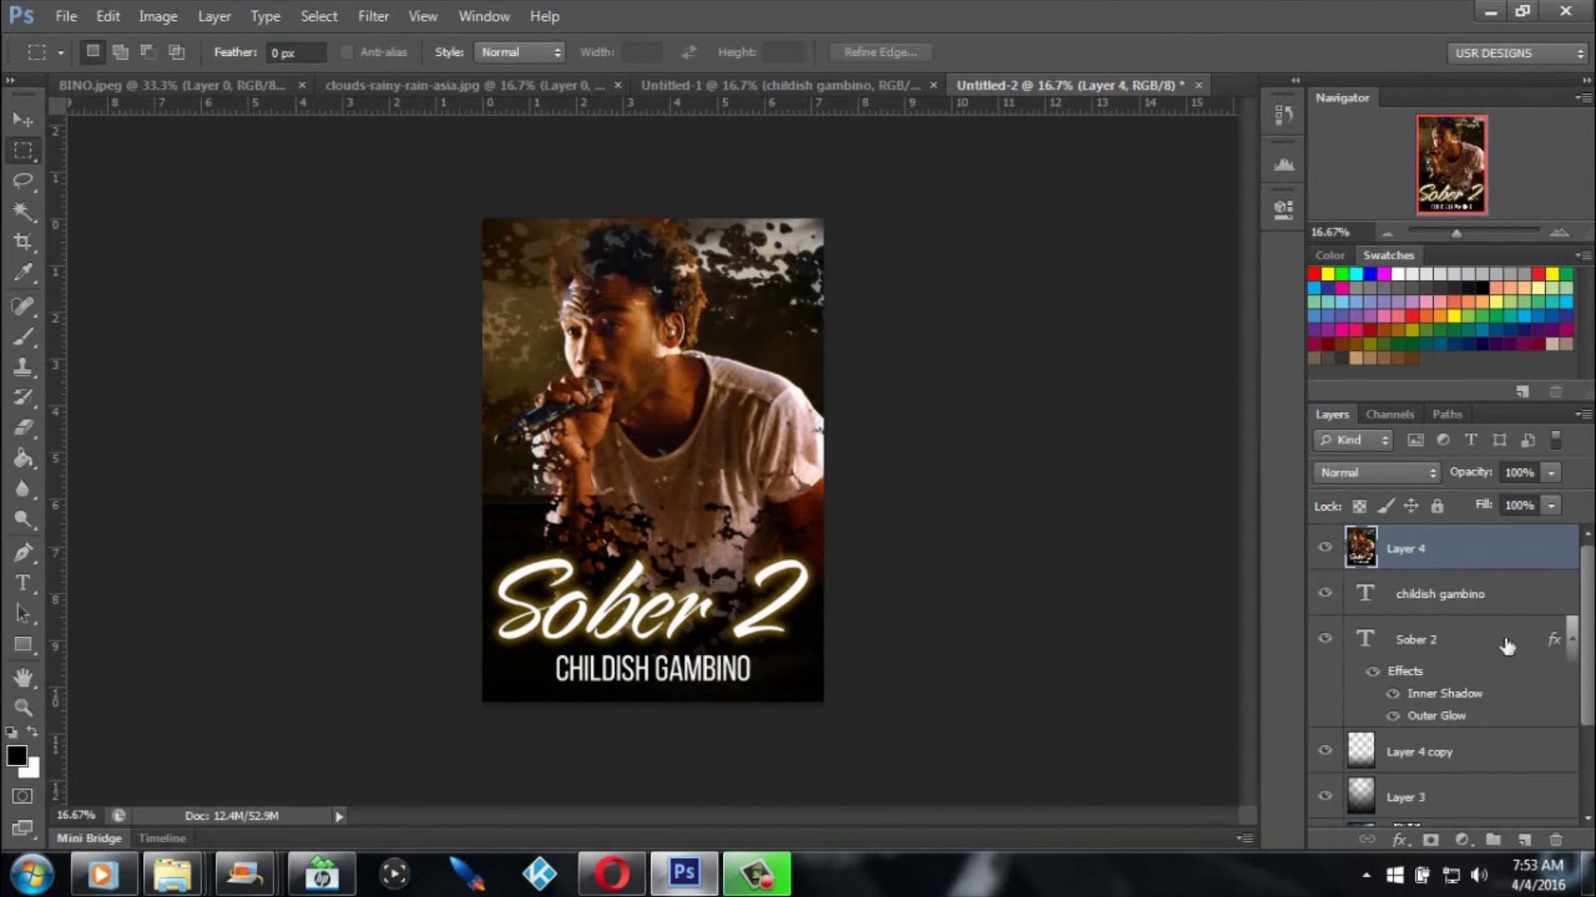
Add a Brightness/Contrast adjustment layer with brightness 48 and contrast 31.
{"action": "left_click", "coordinate": [1462, 836]}
{"action": "left_click", "coordinate": [1428, 416]}
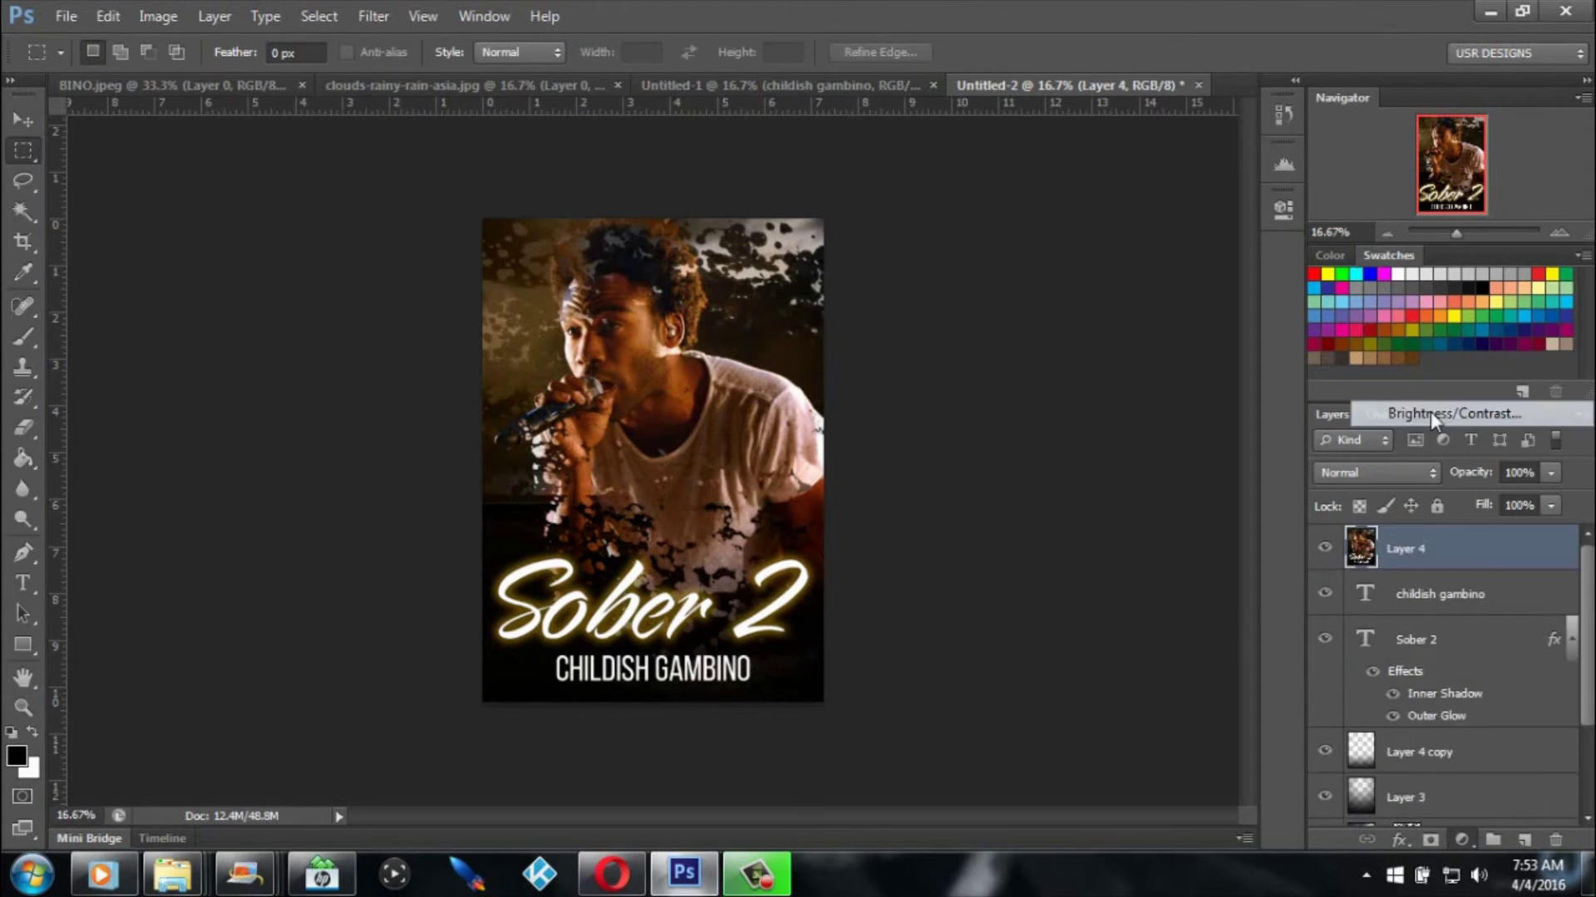
{"action": "left_click_drag", "start_coordinate": [1082, 324], "coordinate": [1128, 319]}
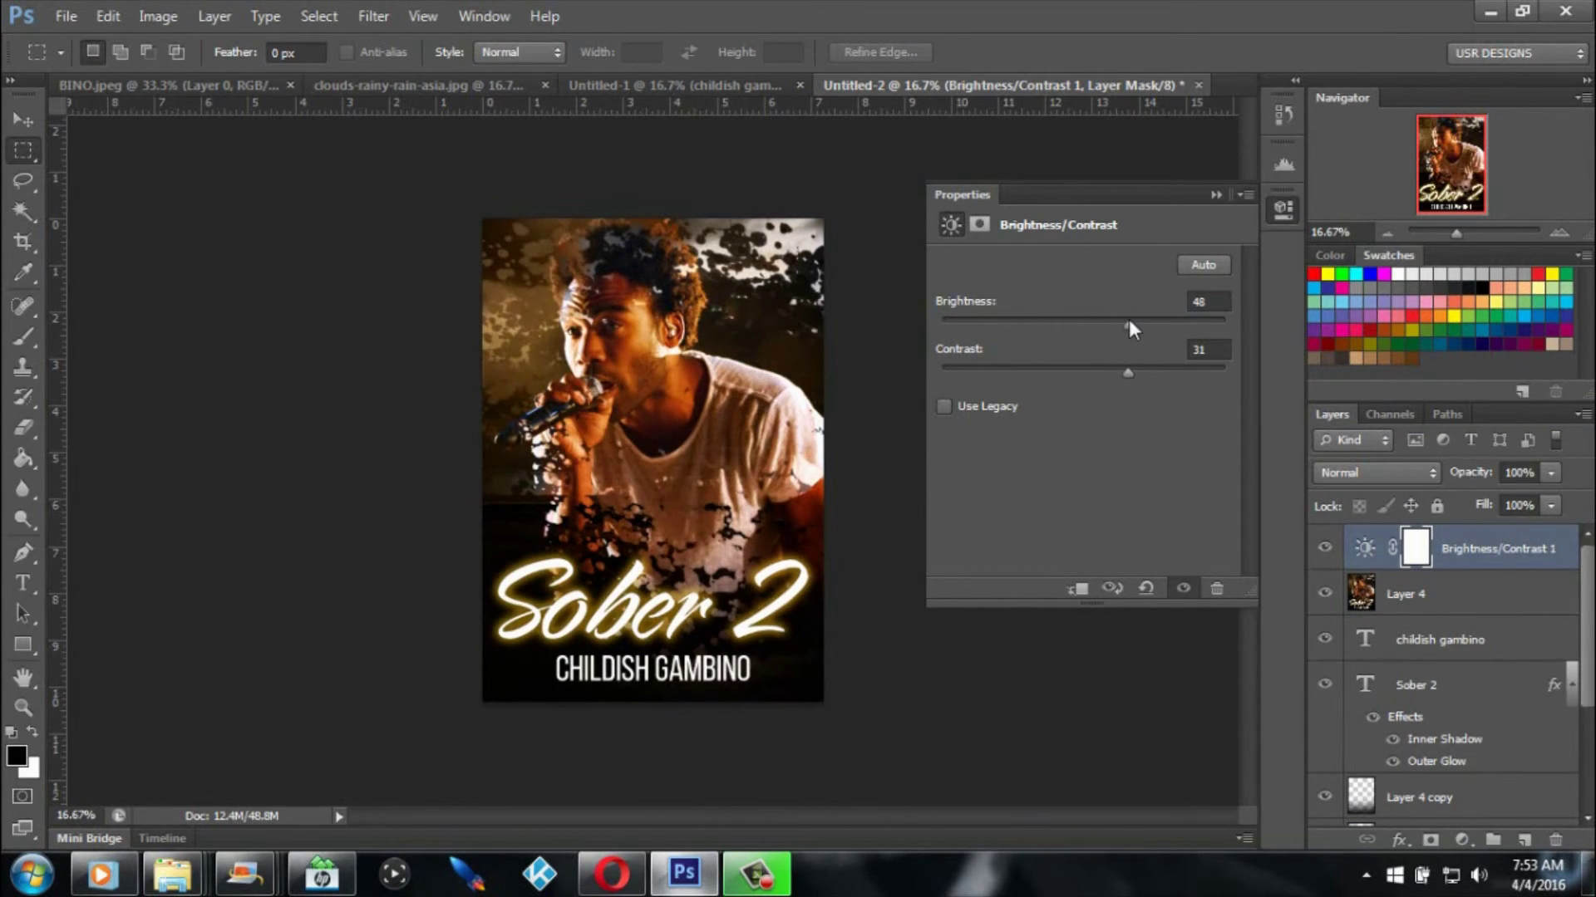
{"action": "left_click", "coordinate": [1215, 196]}
Add a Curves adjustment layer with the Increase Contrast (RGB) preset.
{"action": "left_click", "coordinate": [1462, 842]}
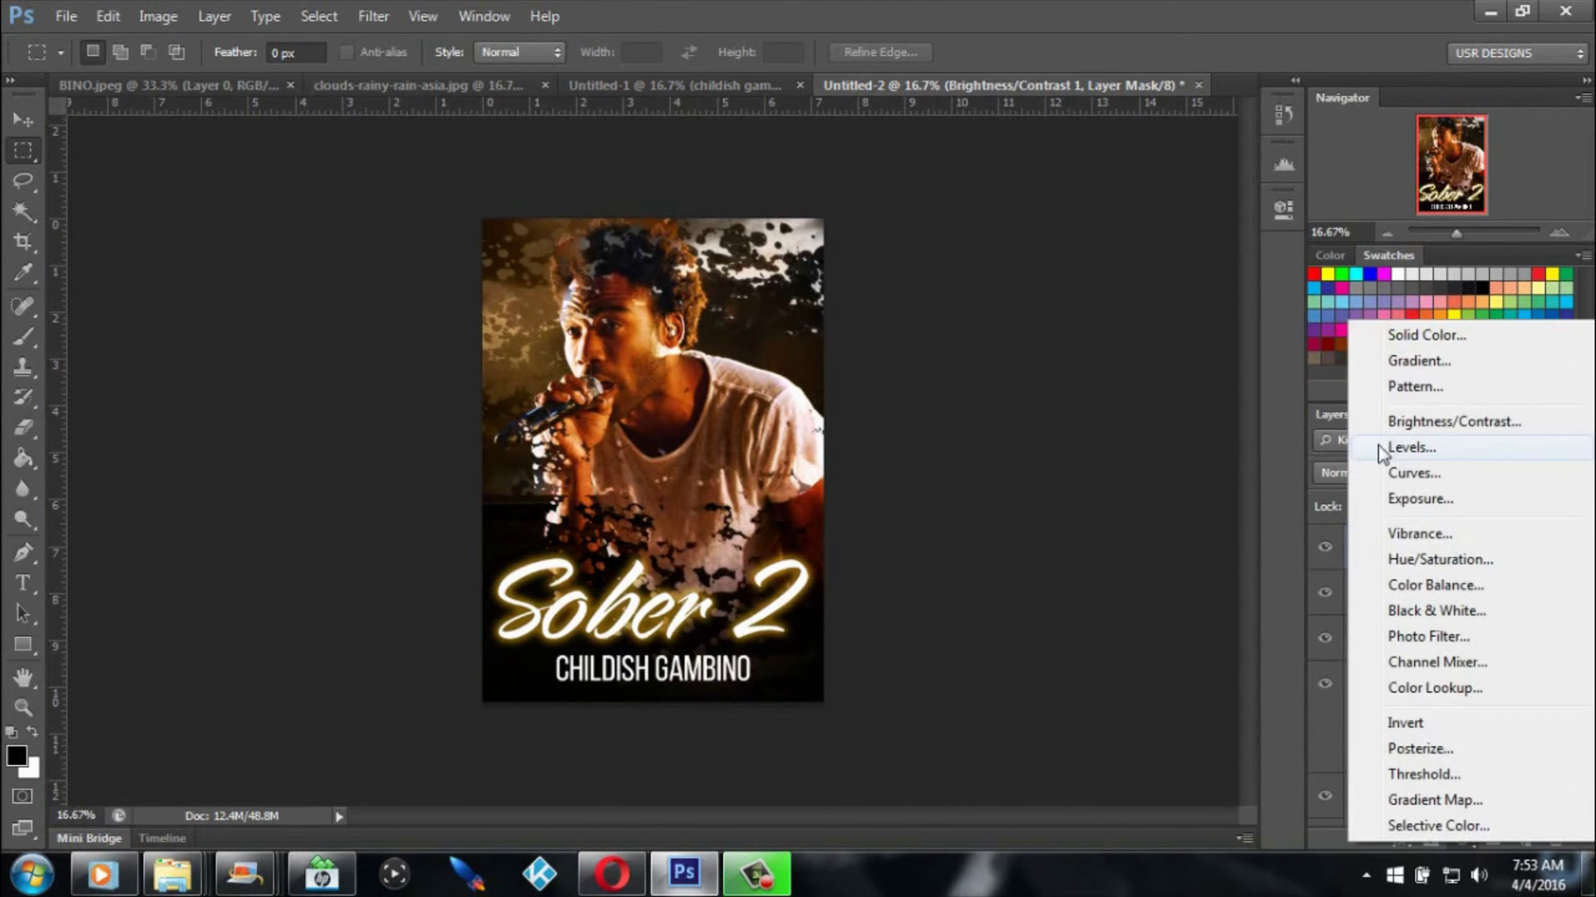
{"action": "left_click", "coordinate": [1398, 472]}
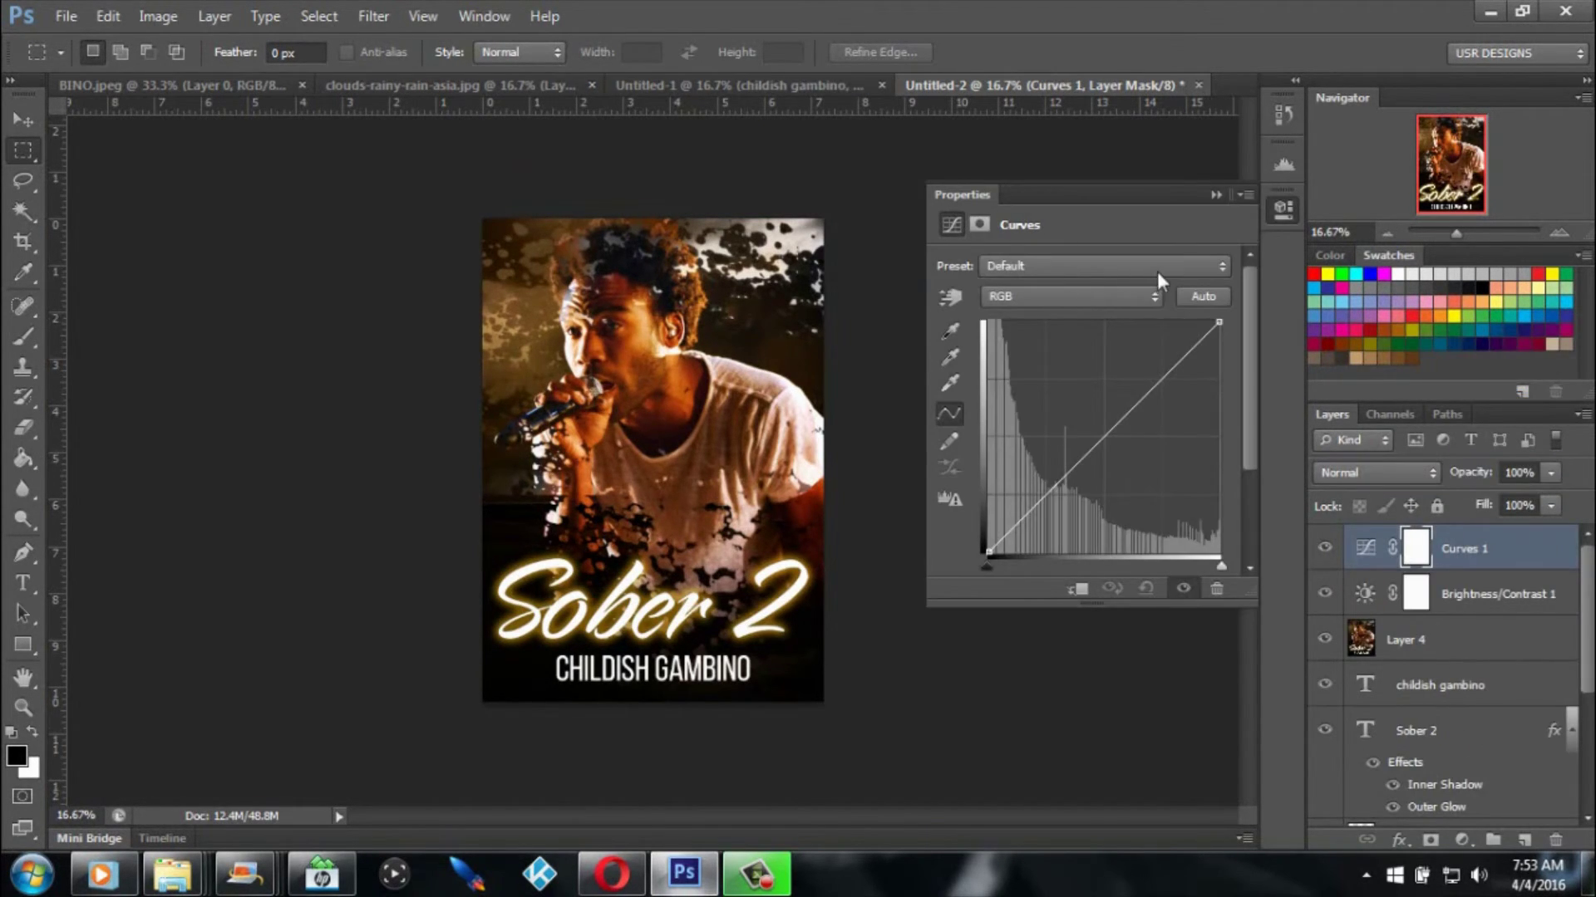
{"action": "left_click", "coordinate": [1159, 274]}
{"action": "left_click", "coordinate": [1095, 387]}
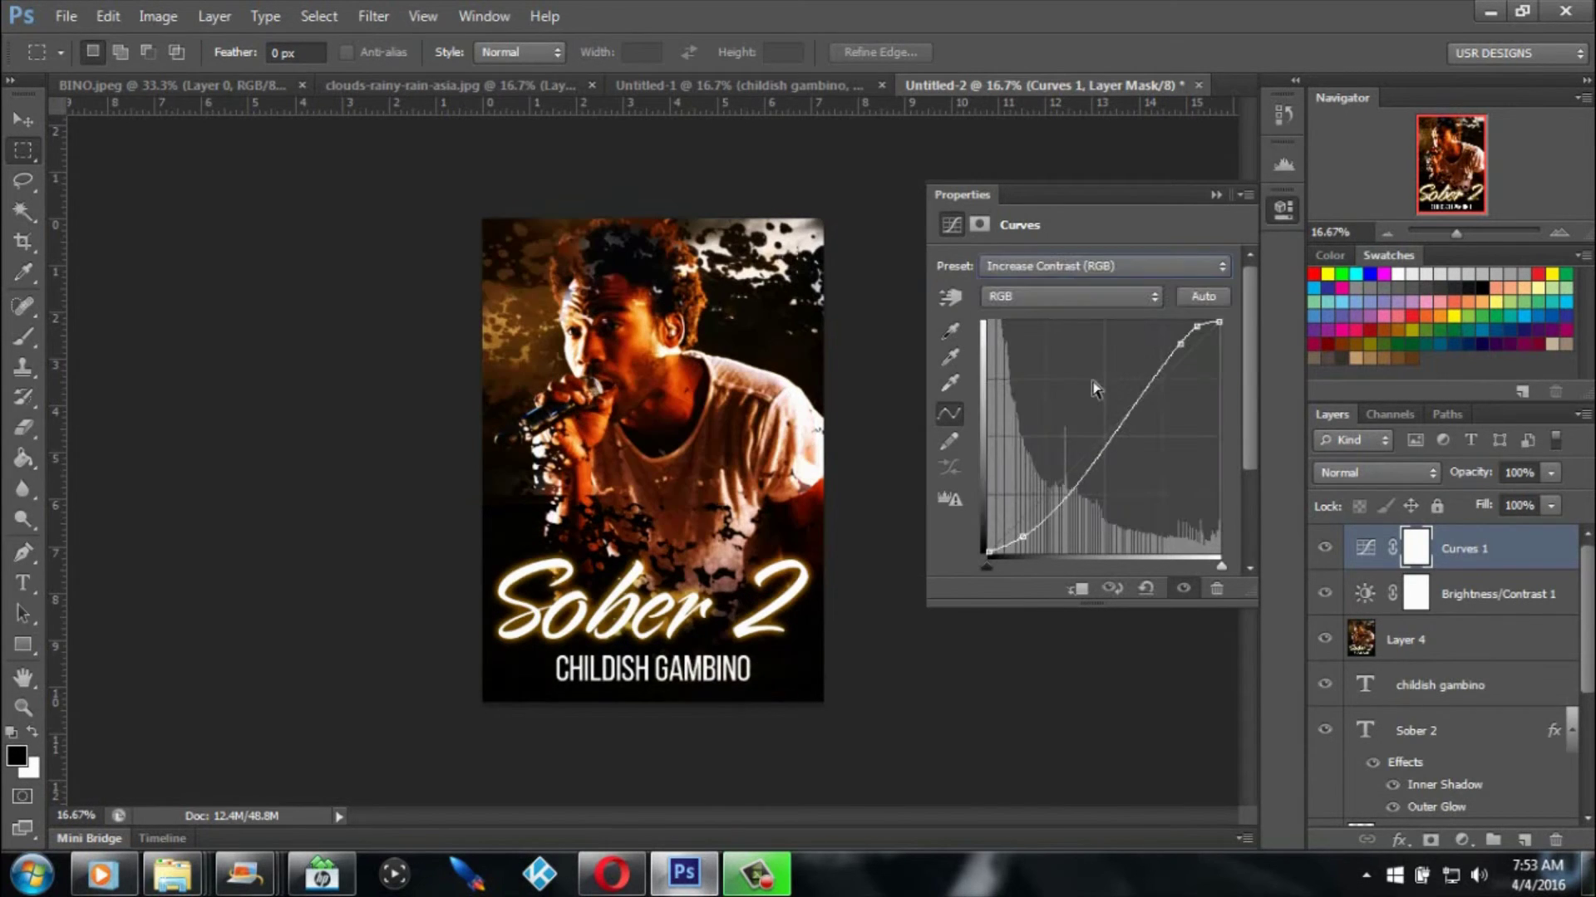
Try the Lighter, Medium Contrast, Darker, Cross Process and Color Negative (RGB) presets on the Curves layer.
{"action": "left_click", "coordinate": [1124, 269]}
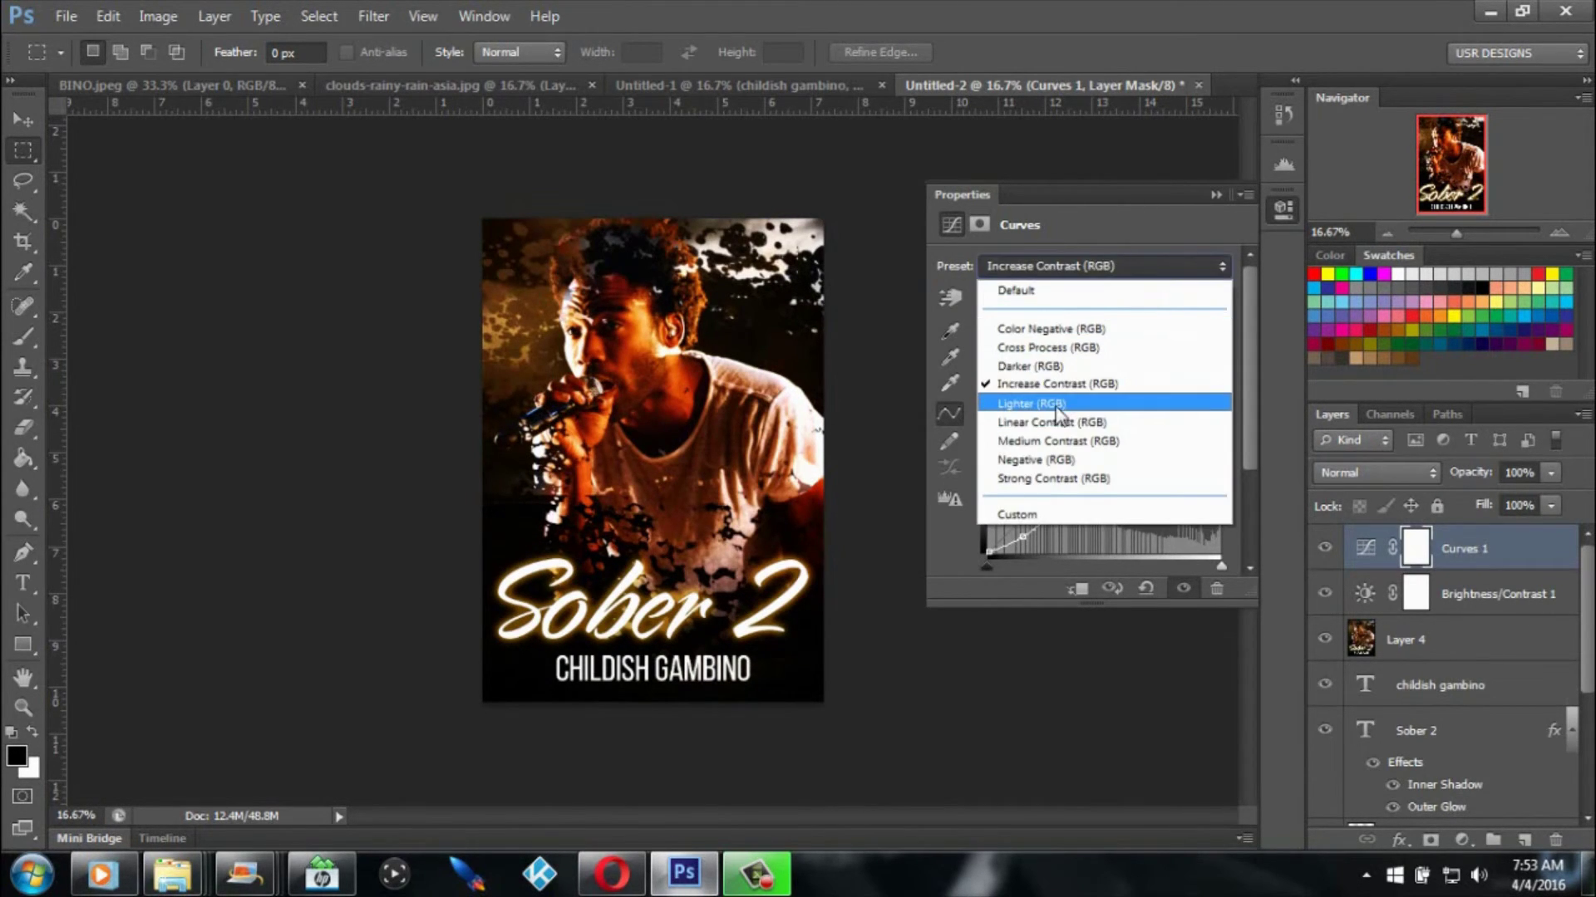
{"action": "left_click", "coordinate": [1126, 402]}
{"action": "left_click", "coordinate": [1124, 267]}
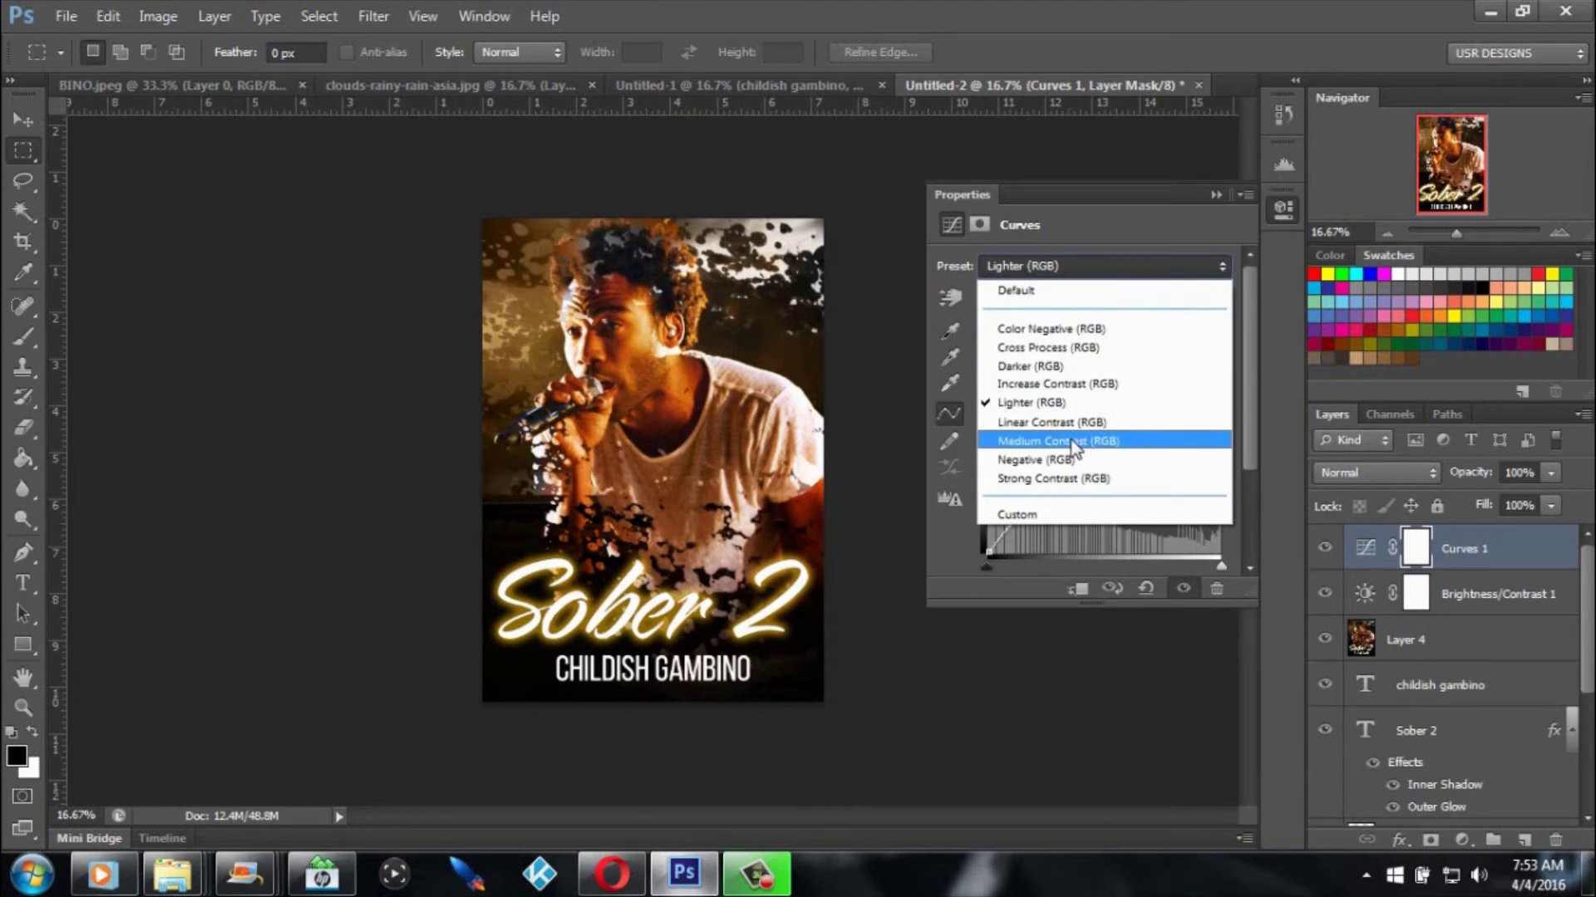
{"action": "left_click", "coordinate": [1035, 440]}
{"action": "left_click", "coordinate": [1174, 267]}
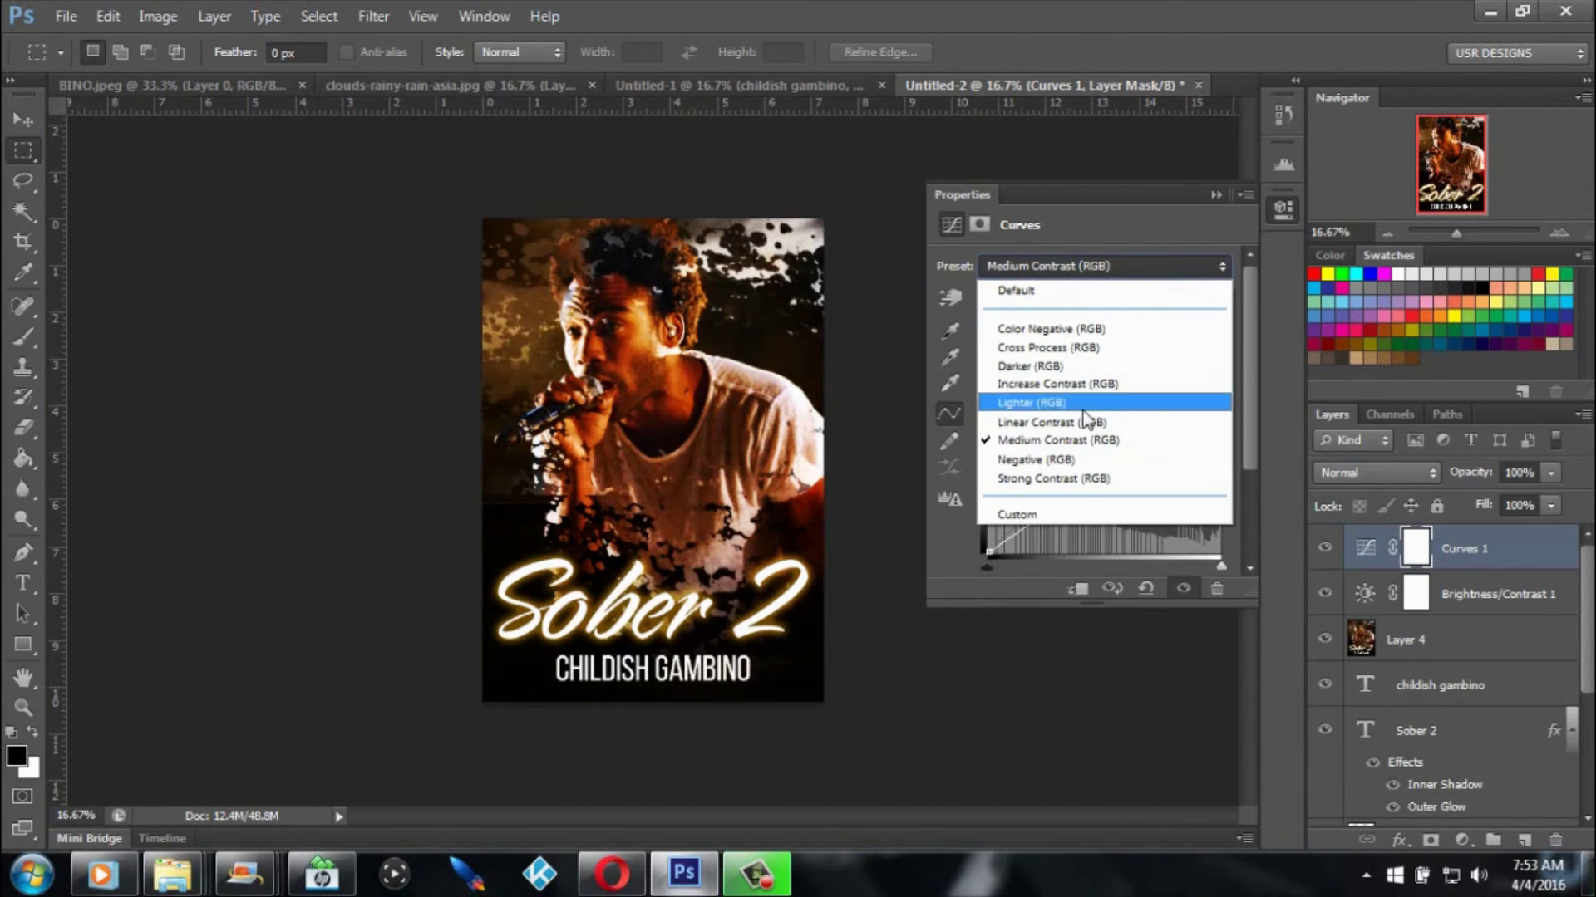
{"action": "left_click", "coordinate": [1072, 365]}
{"action": "left_click", "coordinate": [1114, 267]}
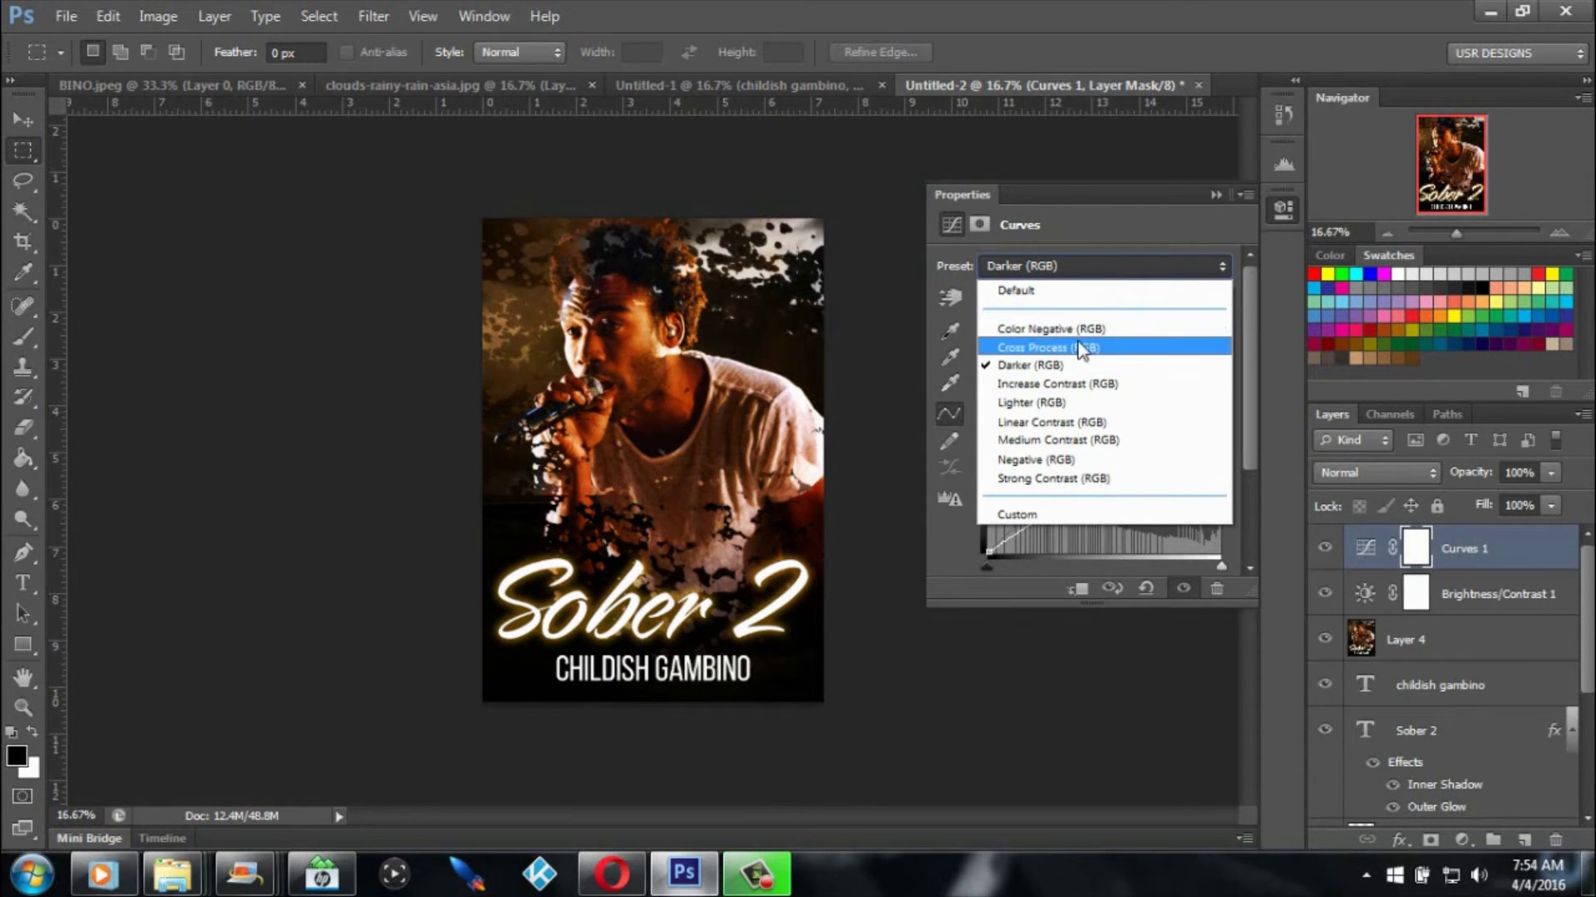
{"action": "left_click", "coordinate": [1077, 351]}
{"action": "left_click", "coordinate": [1133, 265]}
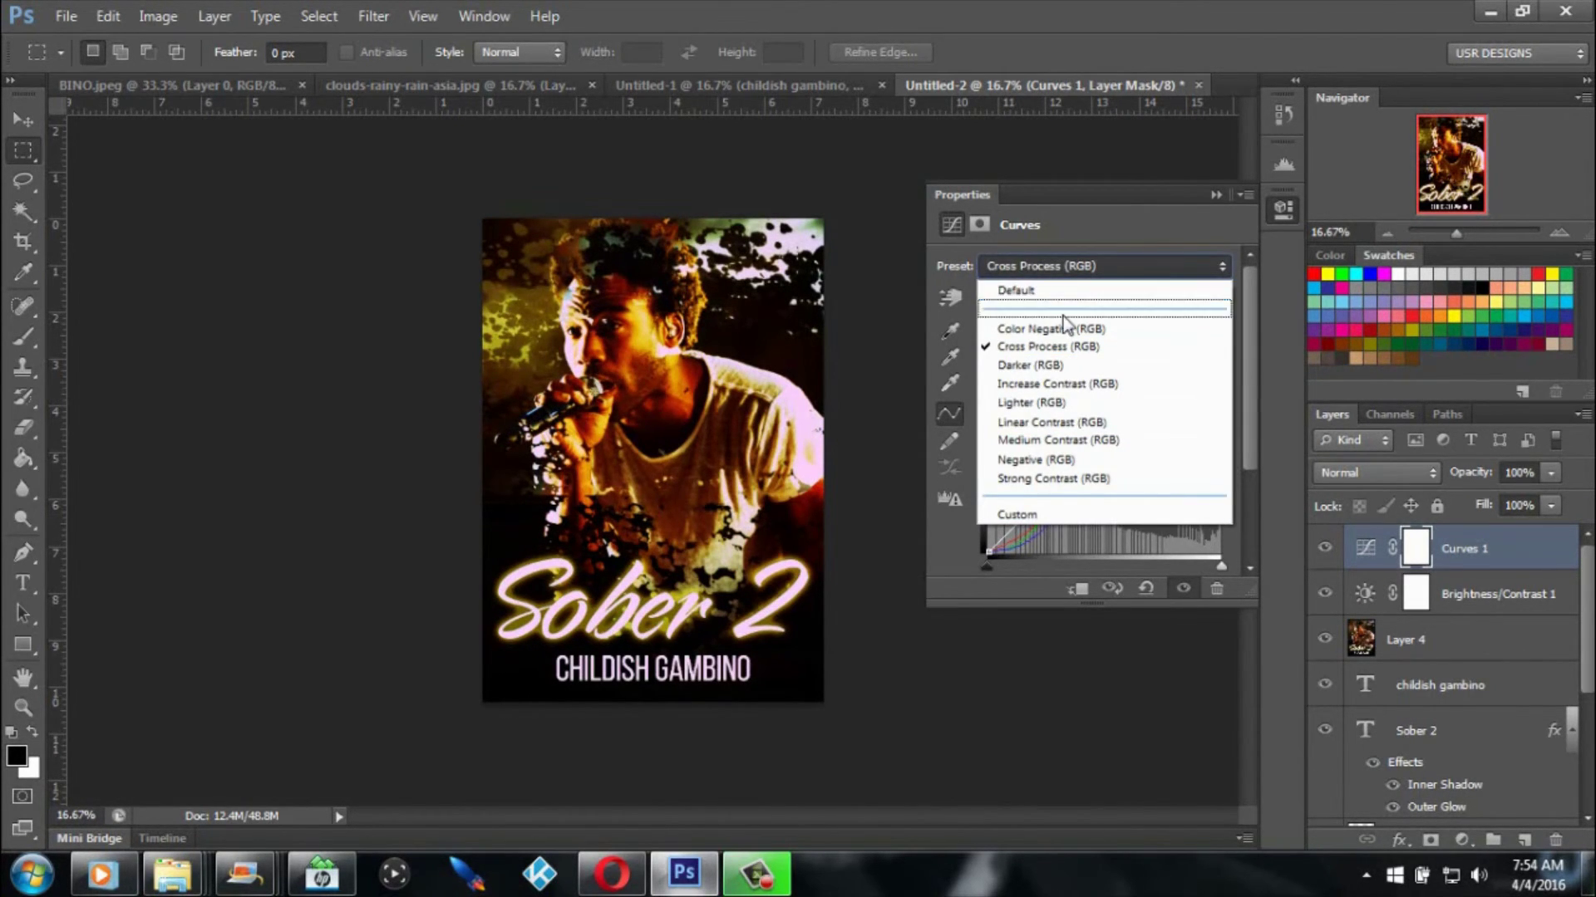
{"action": "left_click", "coordinate": [1070, 327]}
Apply the Cross Process (RGB) preset to the Curves layer and lower the layer's opacity to about 60%.
{"action": "left_click", "coordinate": [1145, 262]}
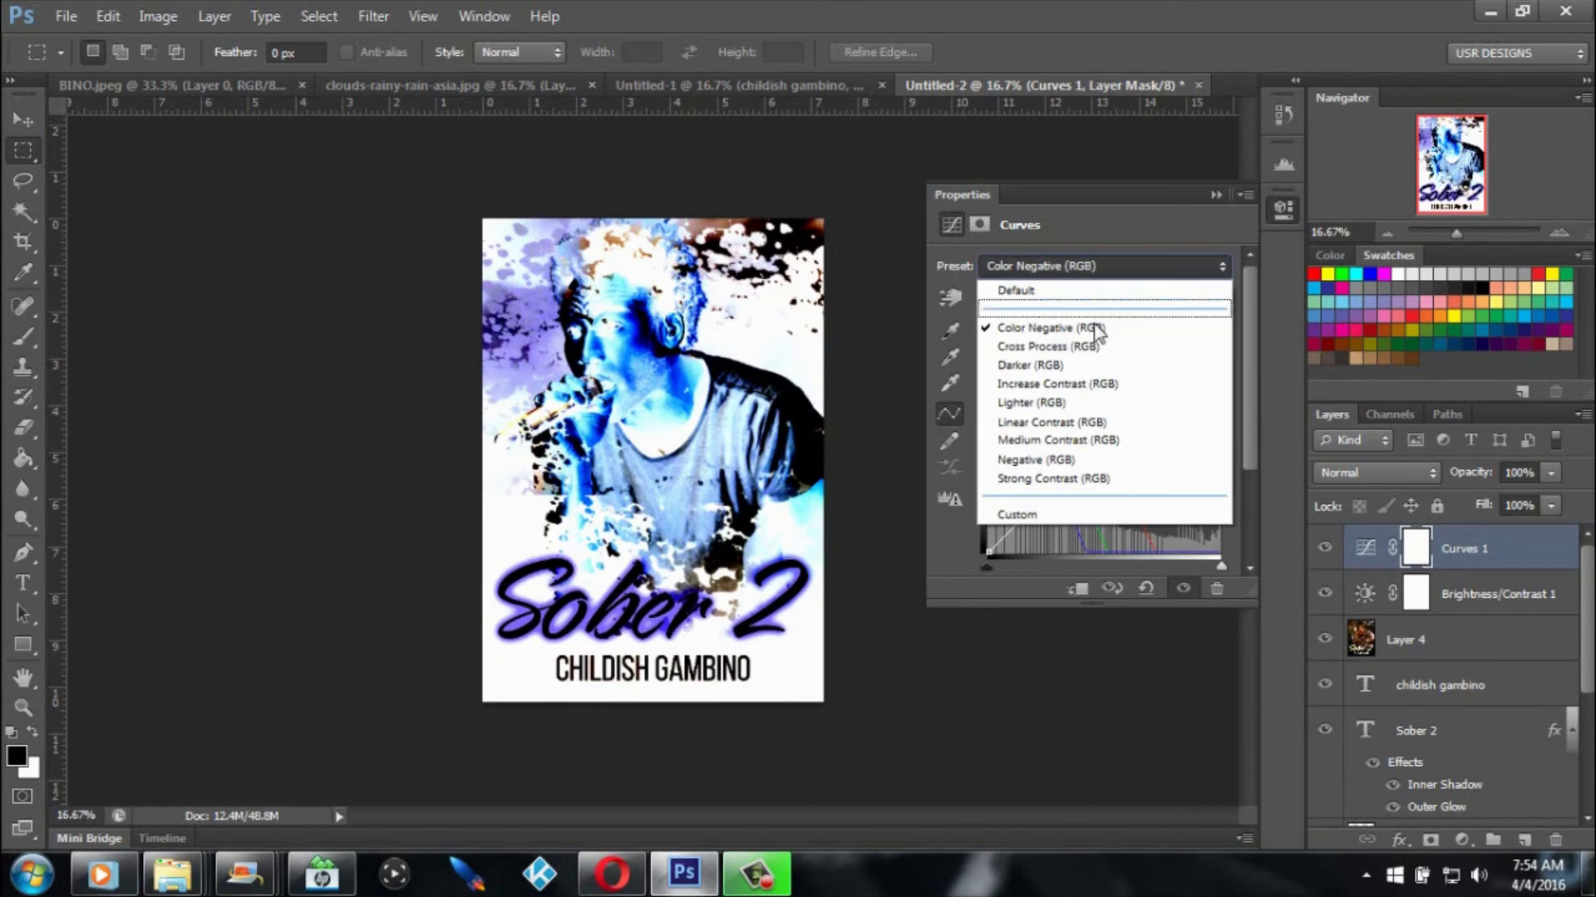
{"action": "left_click", "coordinate": [1075, 347]}
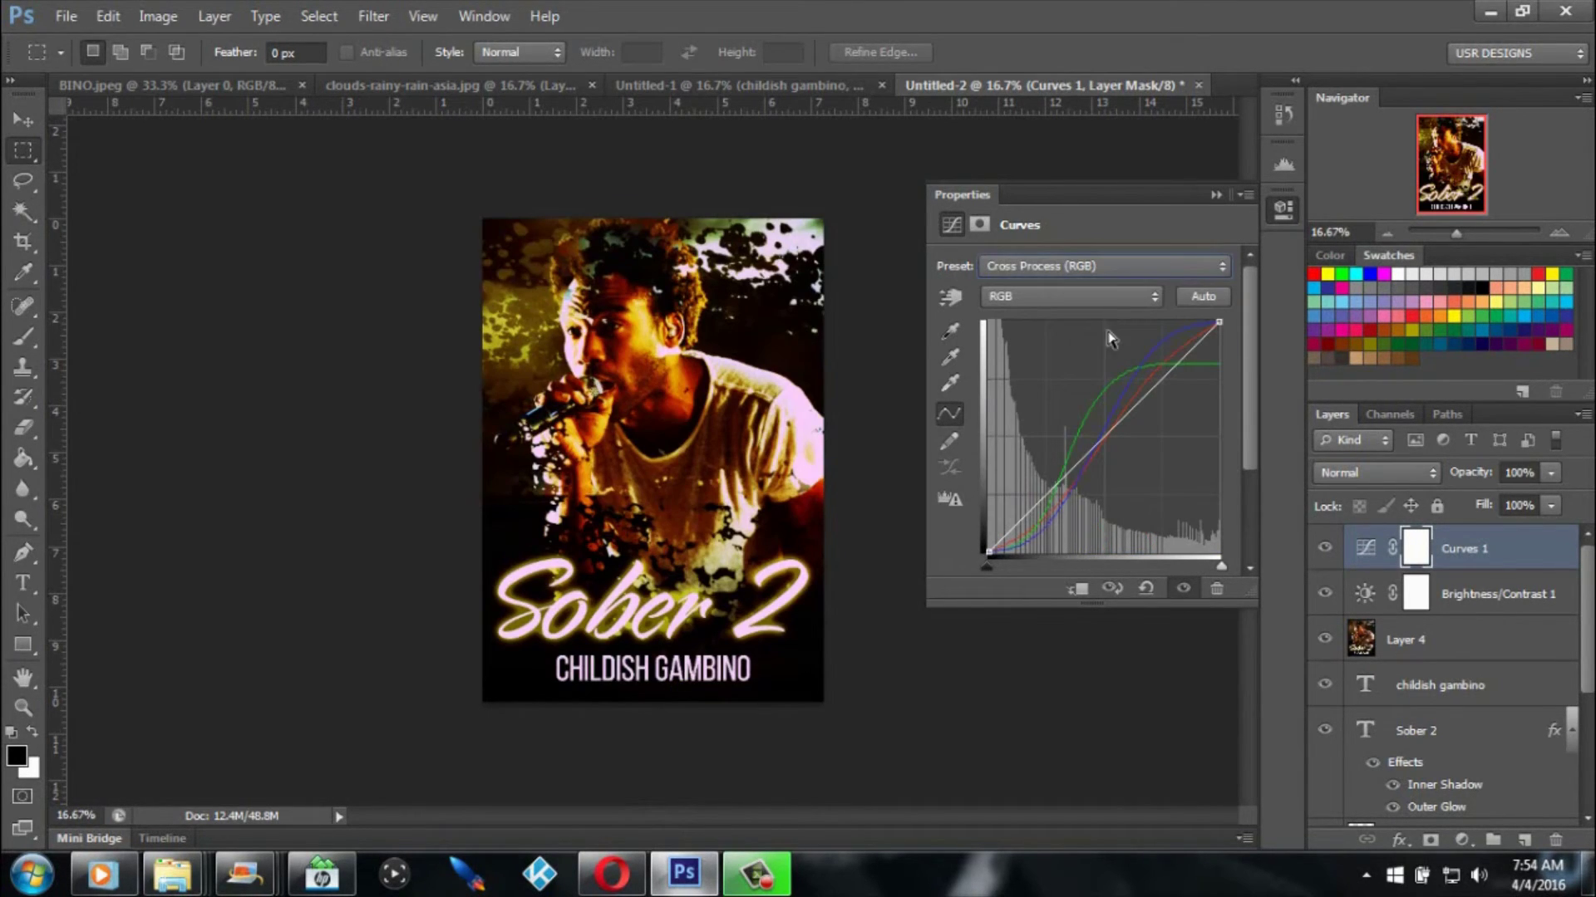
{"action": "left_click", "coordinate": [1216, 194]}
{"action": "left_click", "coordinate": [1549, 473]}
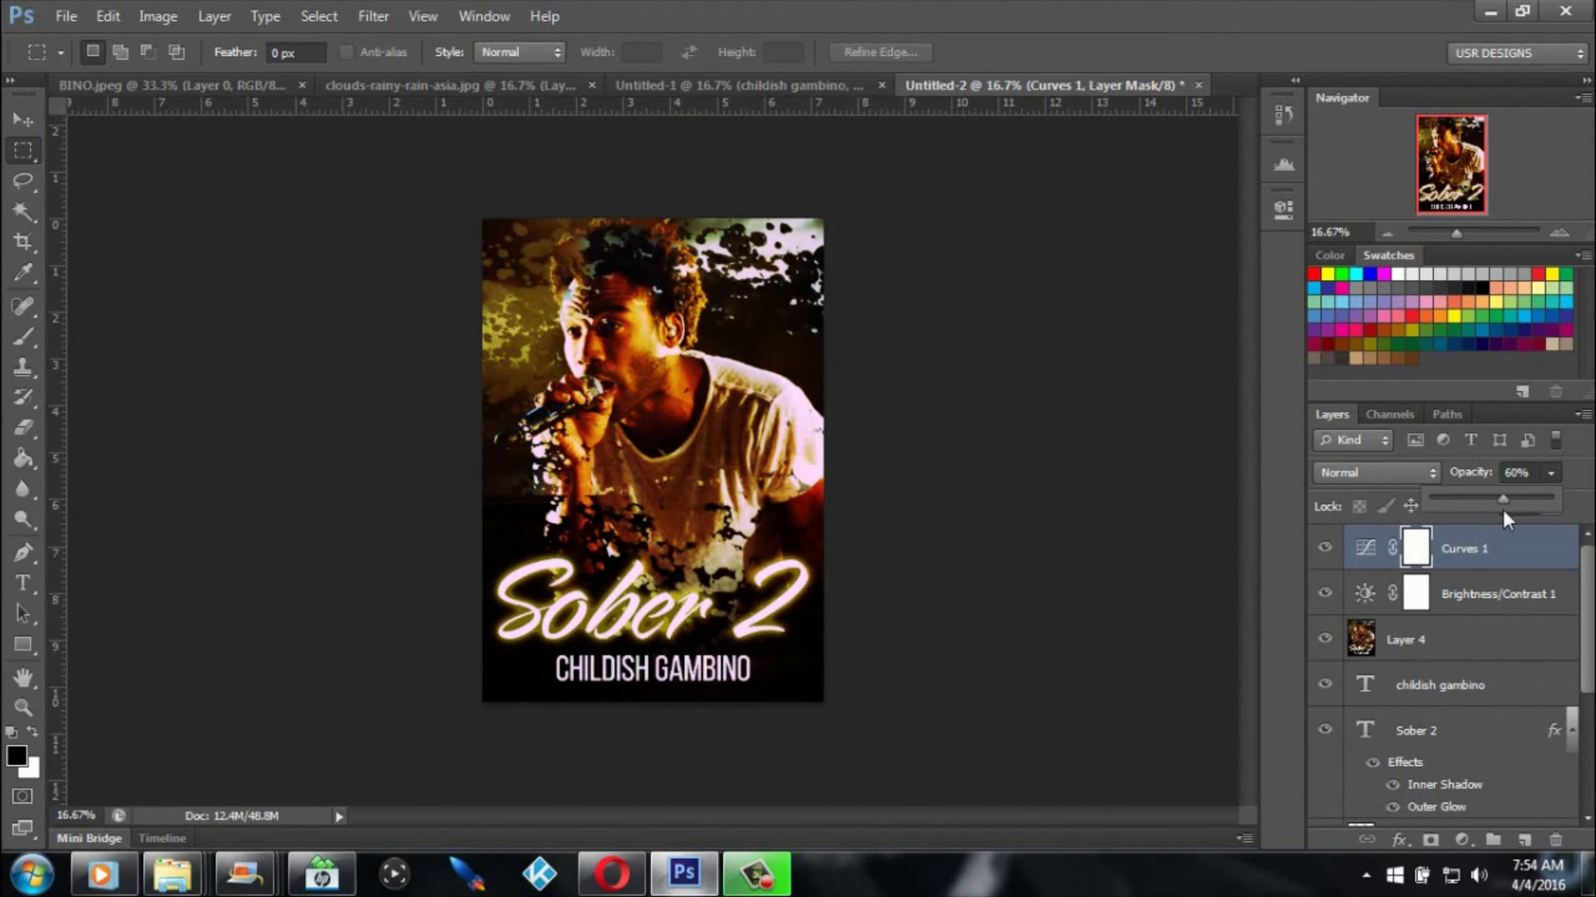
Add an Exposure adjustment layer with the exposure raised to about +0.28.
{"action": "left_click", "coordinate": [1462, 841]}
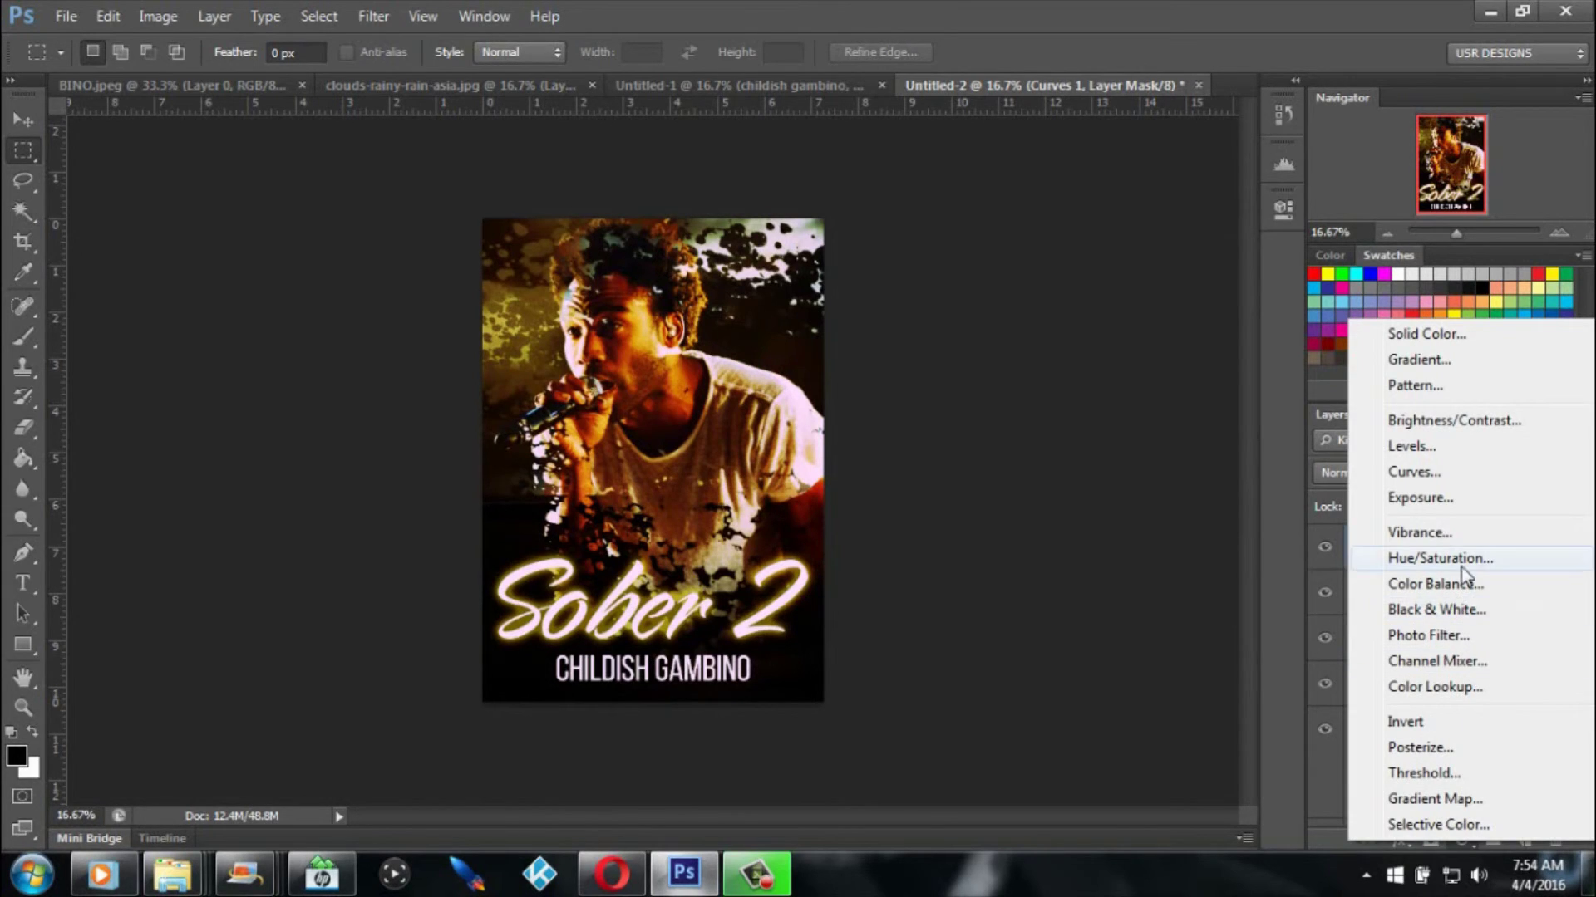
{"action": "left_click", "coordinate": [1457, 503]}
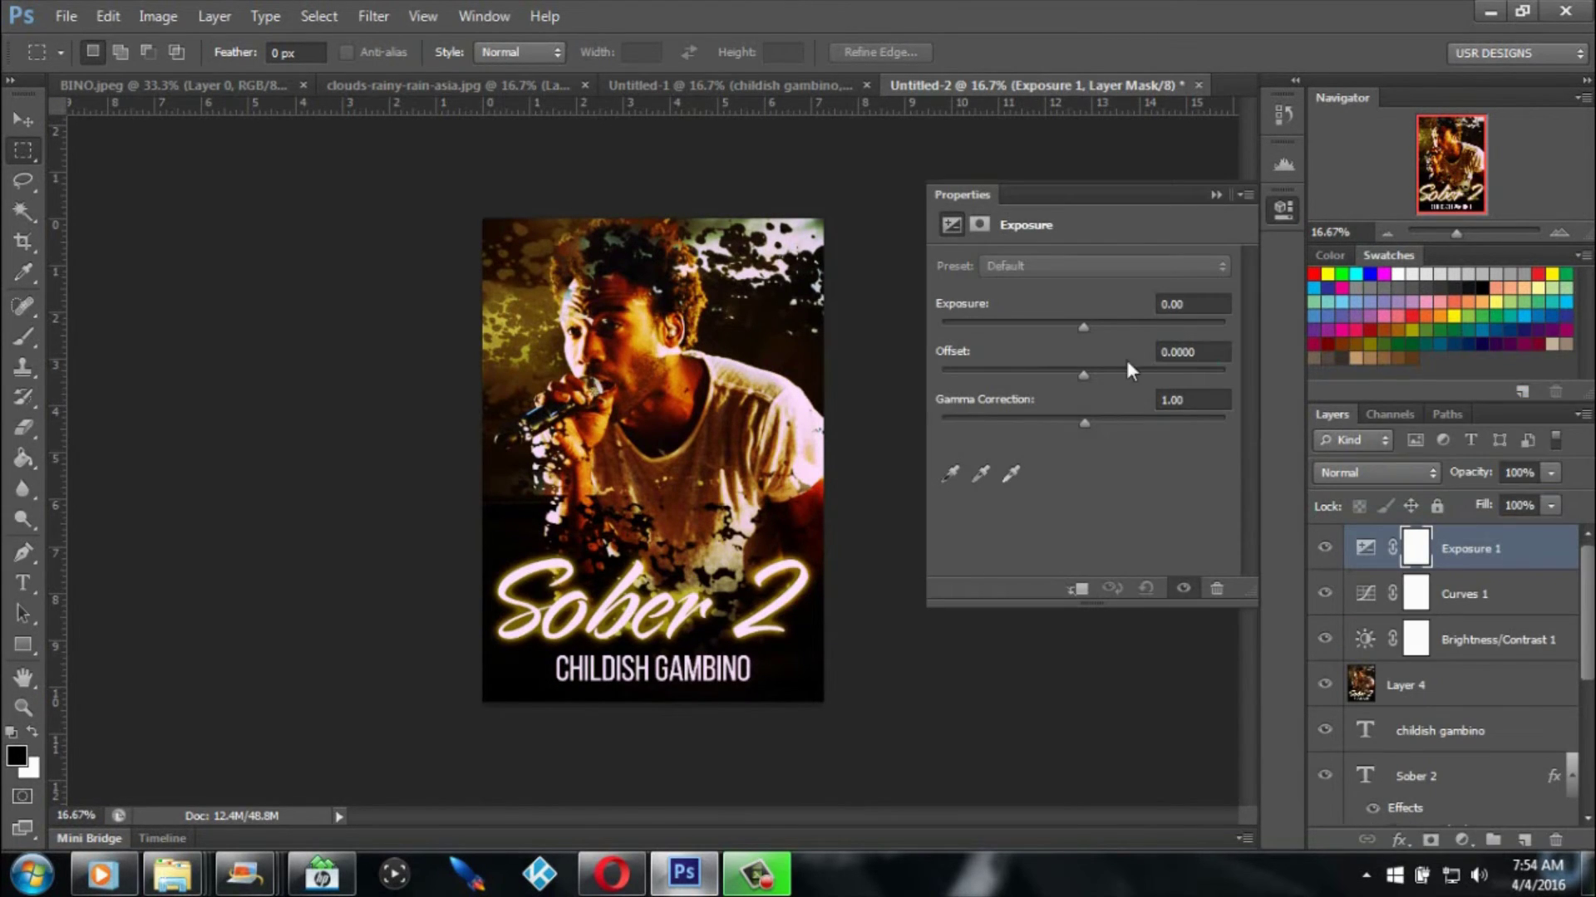
{"action": "left_click_drag", "start_coordinate": [1093, 325], "coordinate": [1089, 325]}
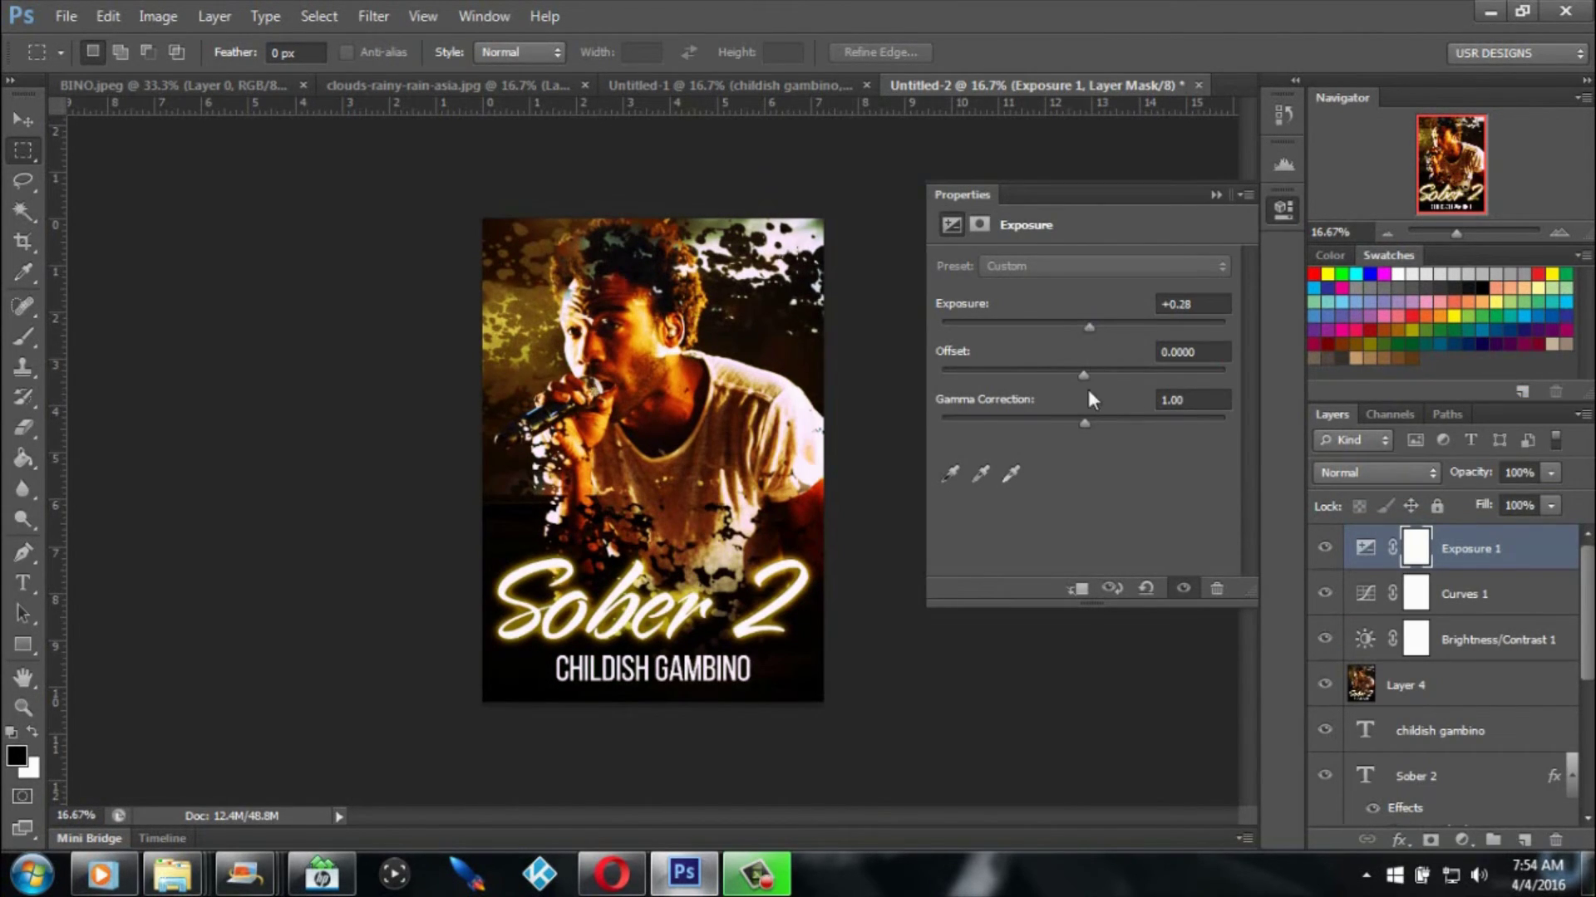
{"action": "left_click", "coordinate": [1095, 425]}
{"action": "mouse_move", "coordinate": [1090, 328]}
{"action": "left_mouse_down"}
{"action": "mouse_move", "coordinate": [1109, 324]}
{"action": "mouse_move", "coordinate": [1090, 324]}
{"action": "left_mouse_up"}
{"action": "left_click", "coordinate": [1212, 194]}
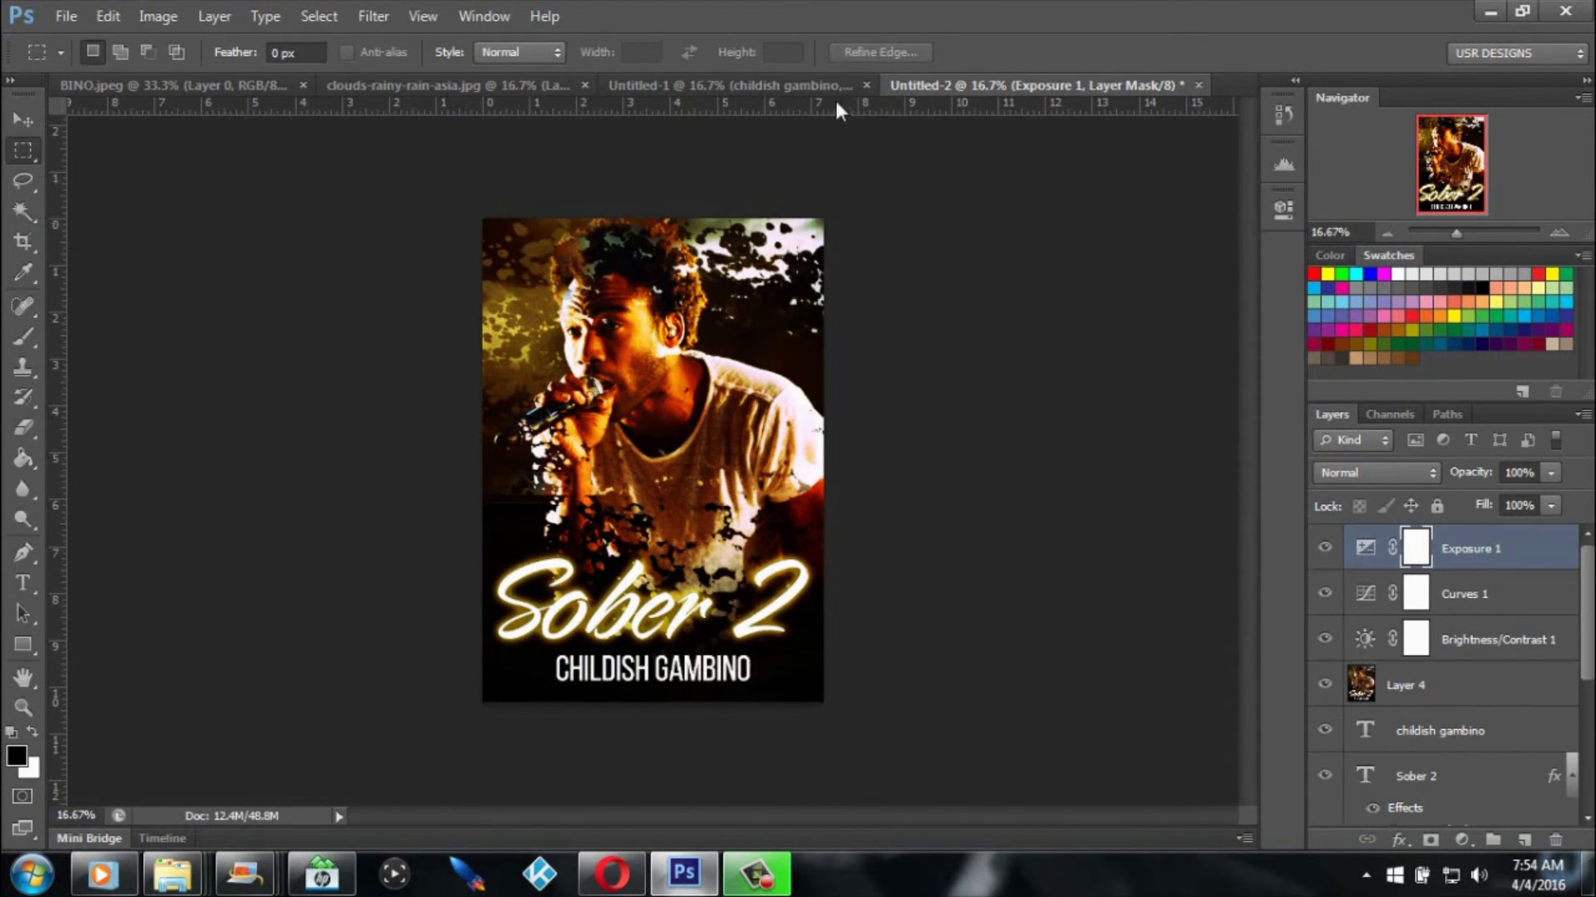
Compare the Untitled-1 poster with the colour-graded Untitled-2 poster.
{"action": "left_click", "coordinate": [774, 81]}
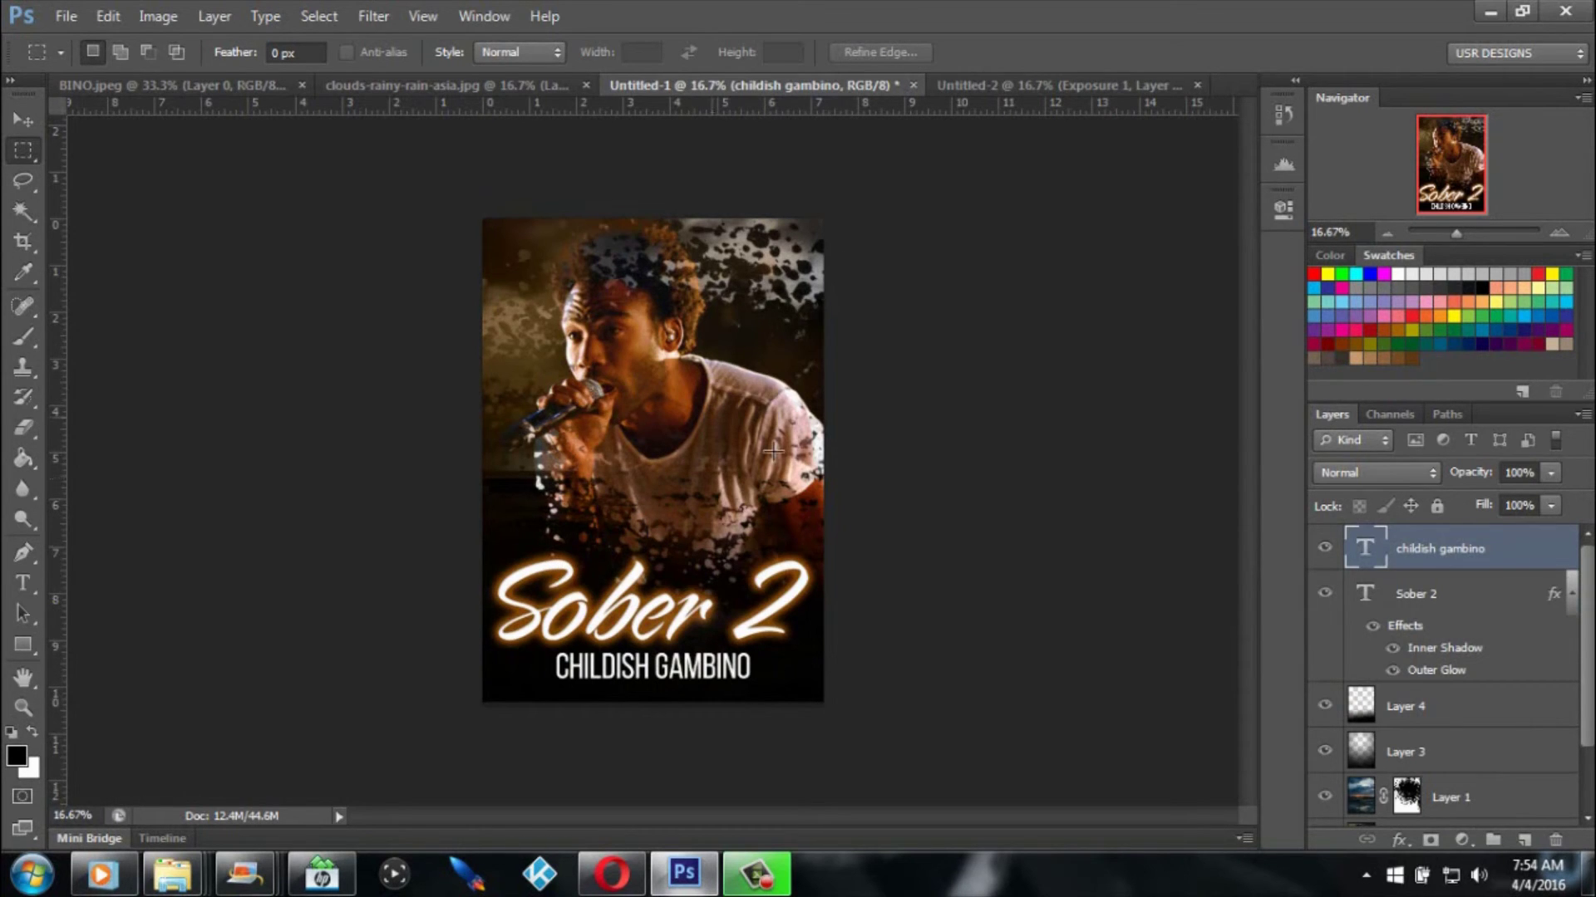
{"action": "left_click", "coordinate": [1114, 83]}
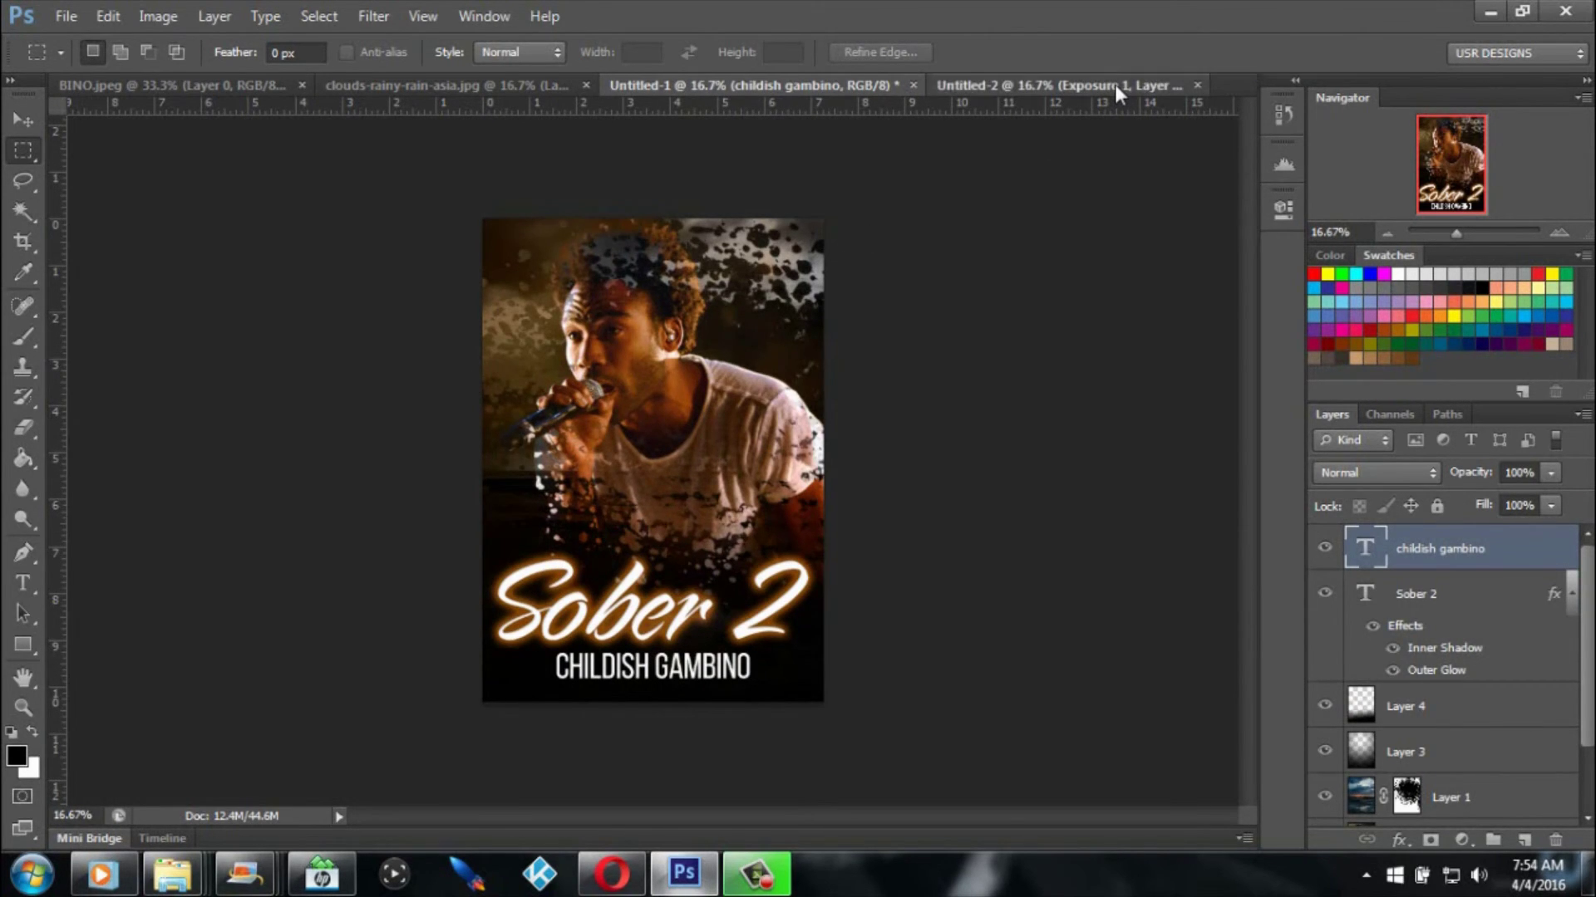